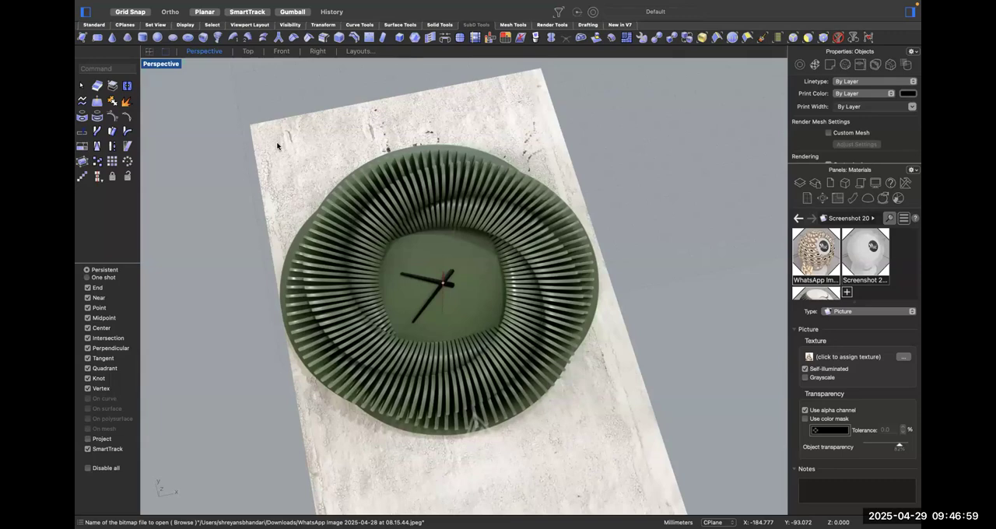
Switch to Grasshopper and create a new blank document.
{"action": "key", "text": "ctrl+Right"}
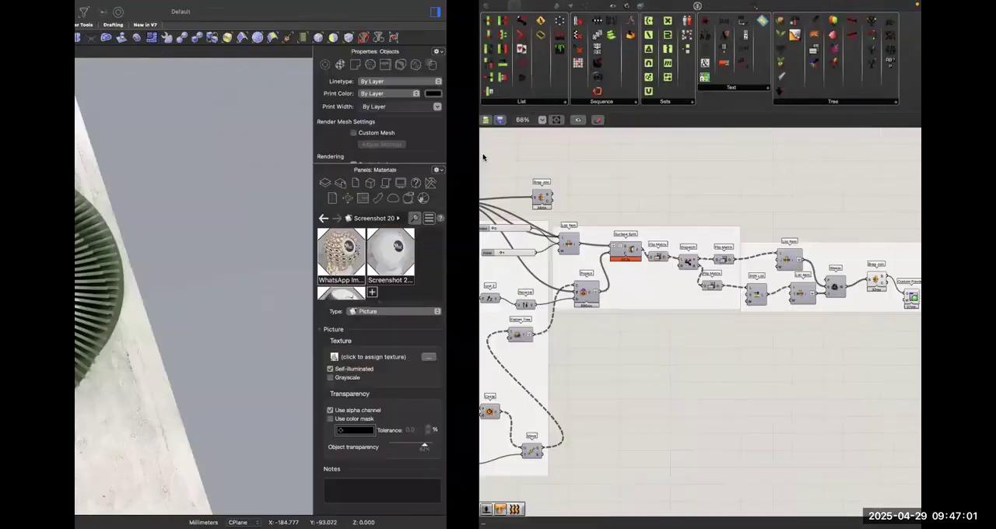
{"action": "scroll", "coordinate": [482, 157], "scroll_direction": "down", "scroll_amount": 6}
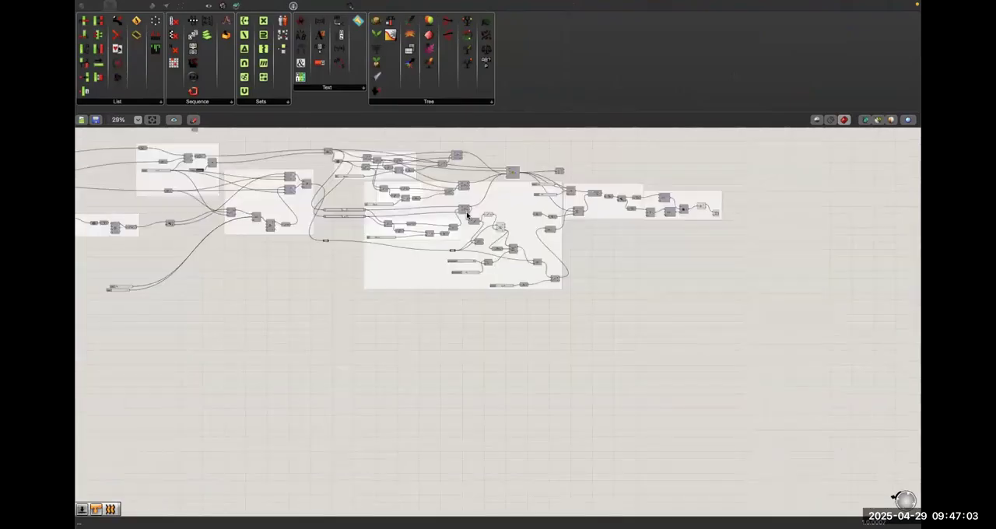
{"action": "left_click", "coordinate": [141, 5]}
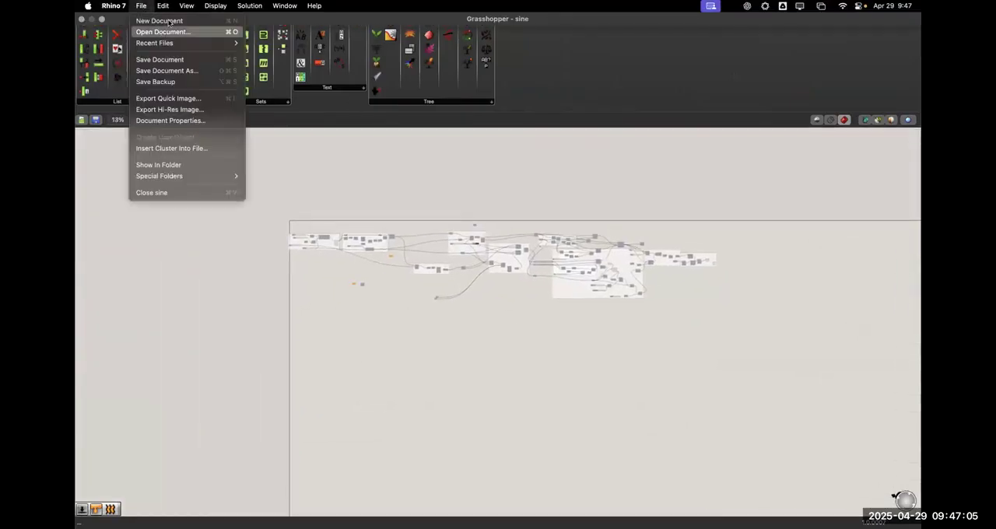
{"action": "left_click", "coordinate": [172, 21]}
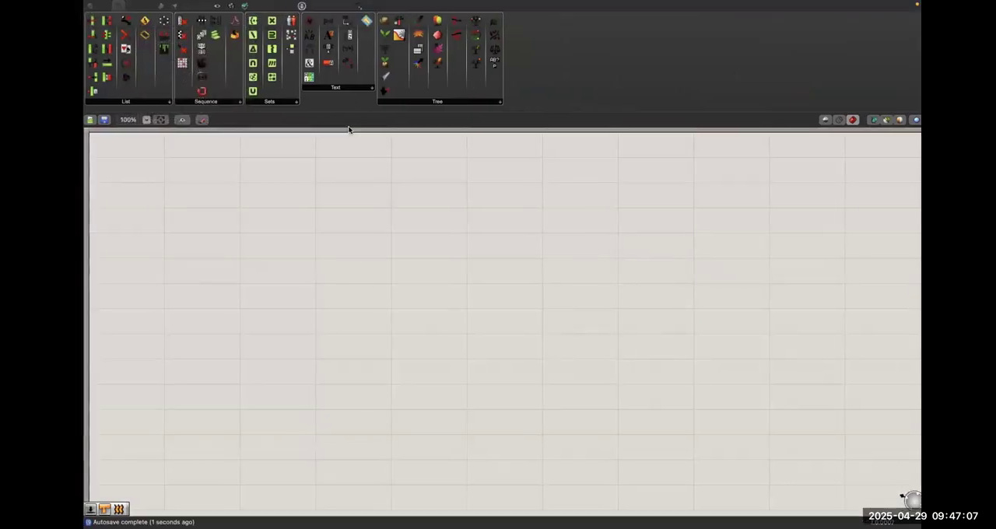
Arrange the Grasshopper and Rhino windows side by side in one split view, giving Rhino the wider share.
{"action": "key", "text": "ctrl+Up"}
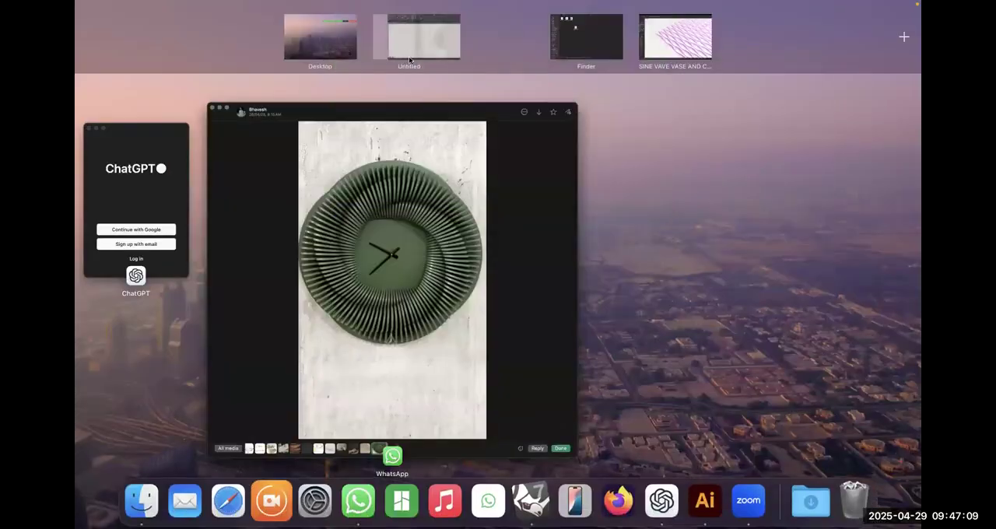
{"action": "left_click", "coordinate": [463, 37]}
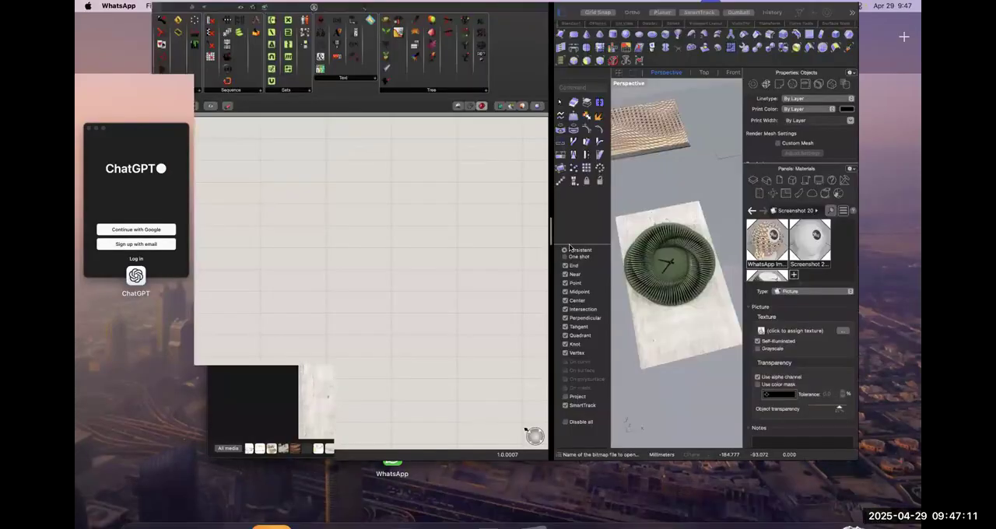
{"action": "left_click_drag", "start_coordinate": [566, 253], "coordinate": [459, 254]}
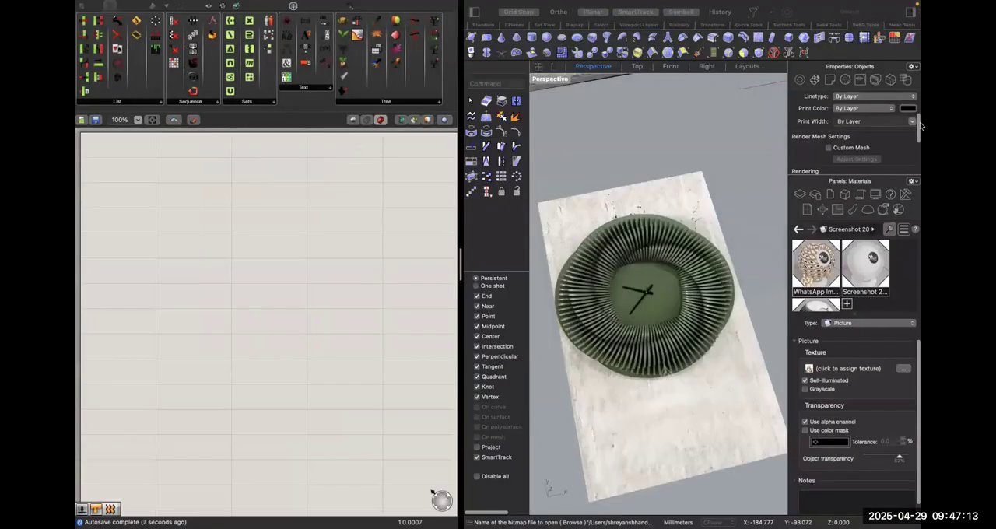
{"action": "left_click", "coordinate": [913, 14]}
{"action": "left_click", "coordinate": [914, 14]}
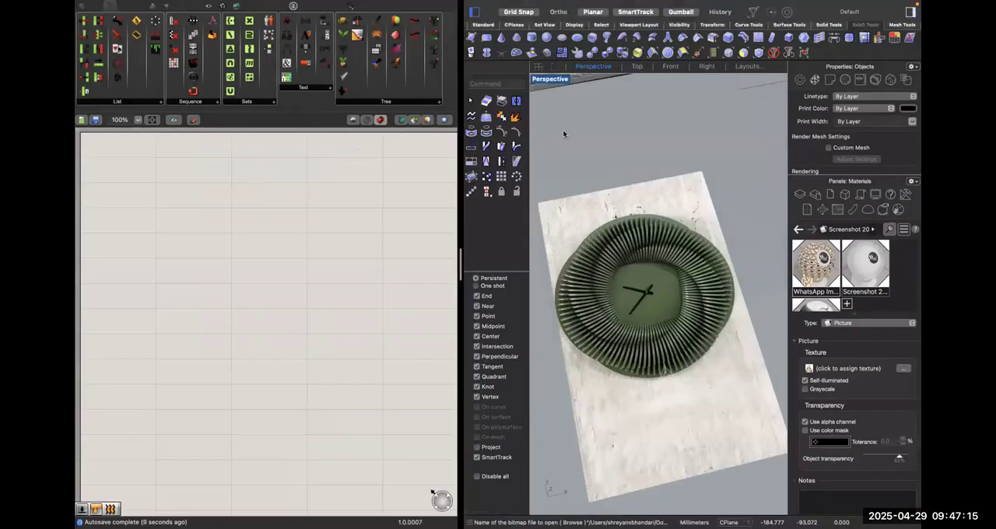
Place a point object in the empty area beside the clock reference picture in the Rhino Perspective viewport.
{"action": "right_click_drag", "start_coordinate": [339, 227], "coordinate": [406, 282]}
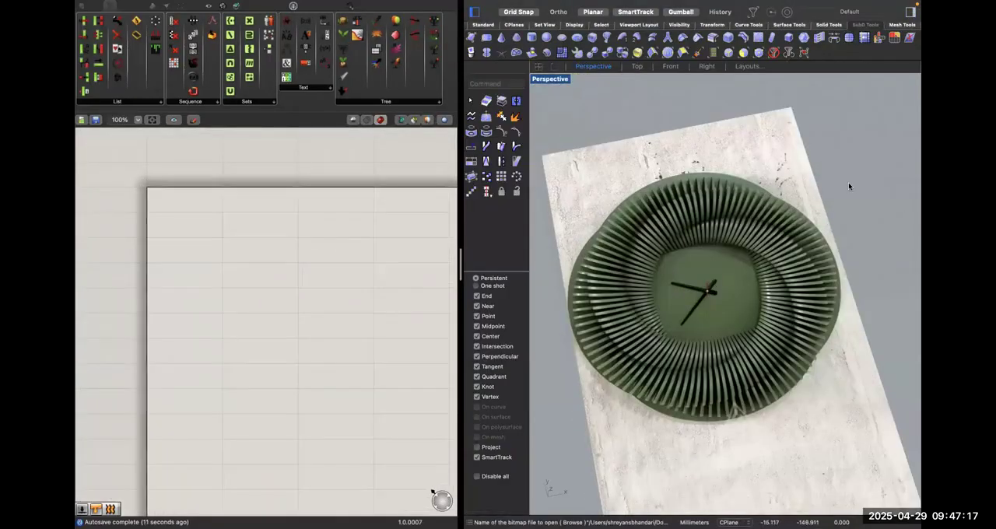
{"action": "left_click", "coordinate": [267, 254]}
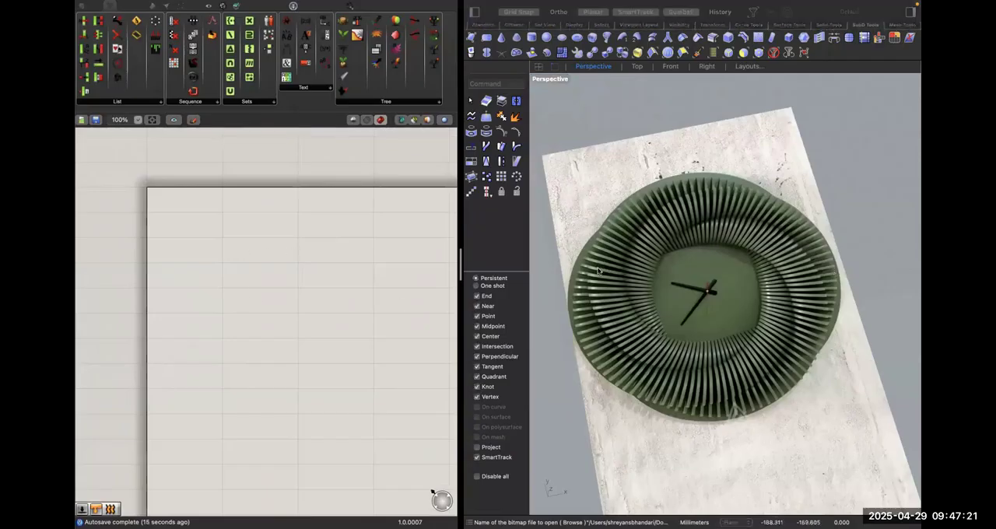
{"action": "right_click_drag", "start_coordinate": [624, 276], "coordinate": [493, 250], "text": "shift"}
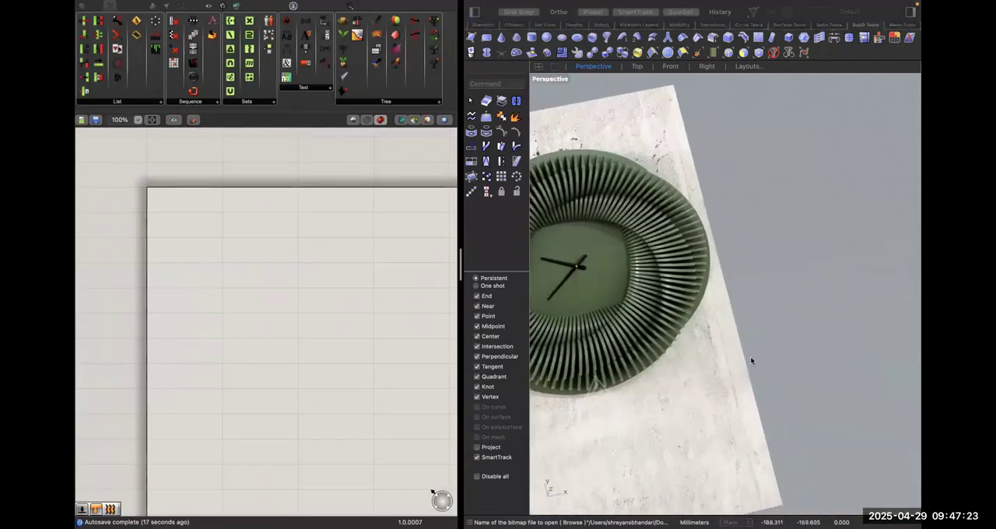
{"action": "right_click_drag", "start_coordinate": [738, 375], "coordinate": [678, 251]}
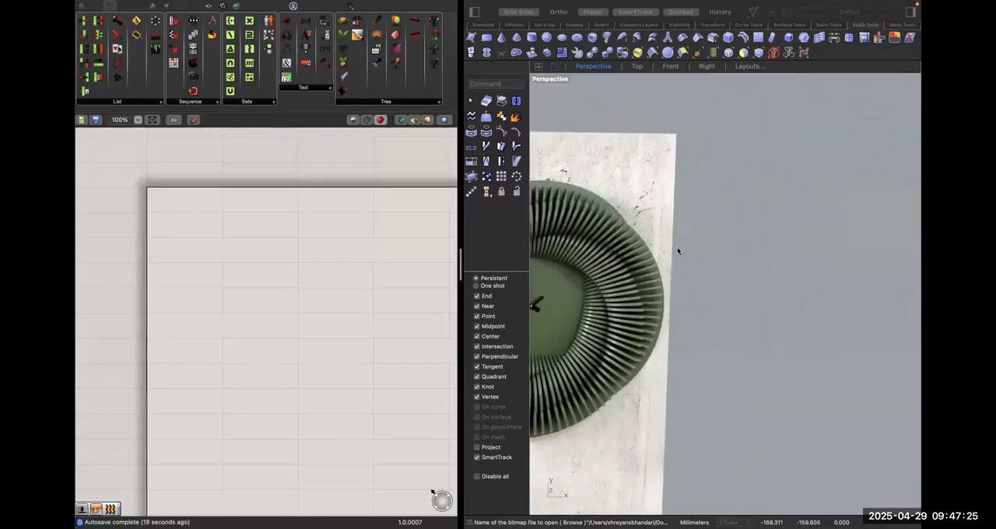
{"action": "left_click", "coordinate": [753, 333]}
{"action": "type", "text": "Point"}
{"action": "key", "text": "Return"}
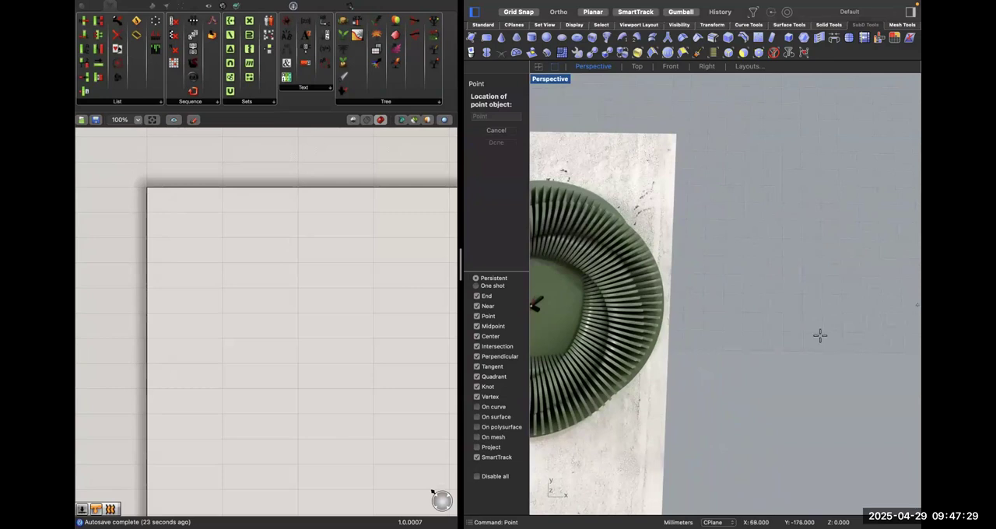
{"action": "left_click", "coordinate": [841, 303]}
{"action": "right_click_drag", "start_coordinate": [800, 327], "coordinate": [846, 311]}
Add a Point parameter to the Grasshopper canvas.
{"action": "left_click", "coordinate": [275, 298]}
{"action": "double_click", "coordinate": [275, 298]}
{"action": "type", "text": "point"}
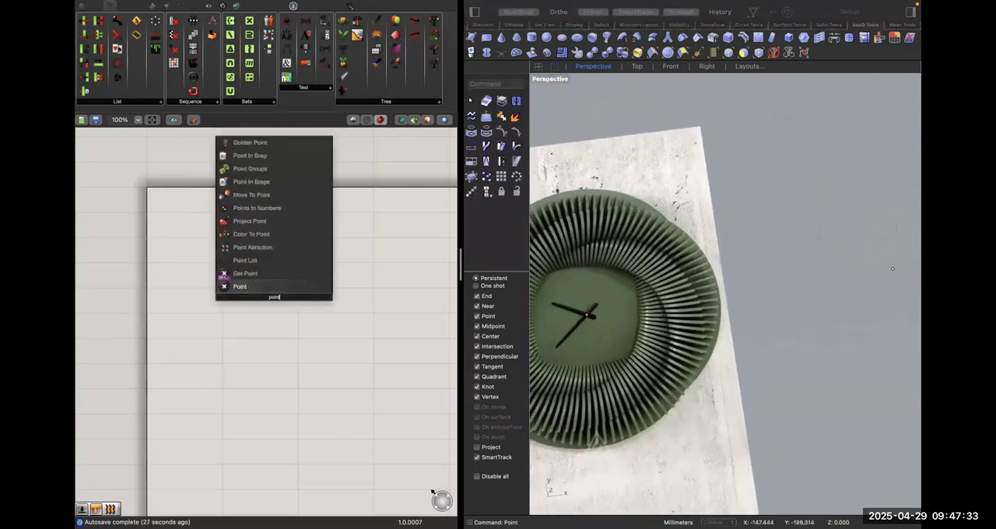
{"action": "key", "text": "Return"}
Add a Bifocals component to label the components and place it above the working area of the canvas.
{"action": "double_click", "coordinate": [234, 222]}
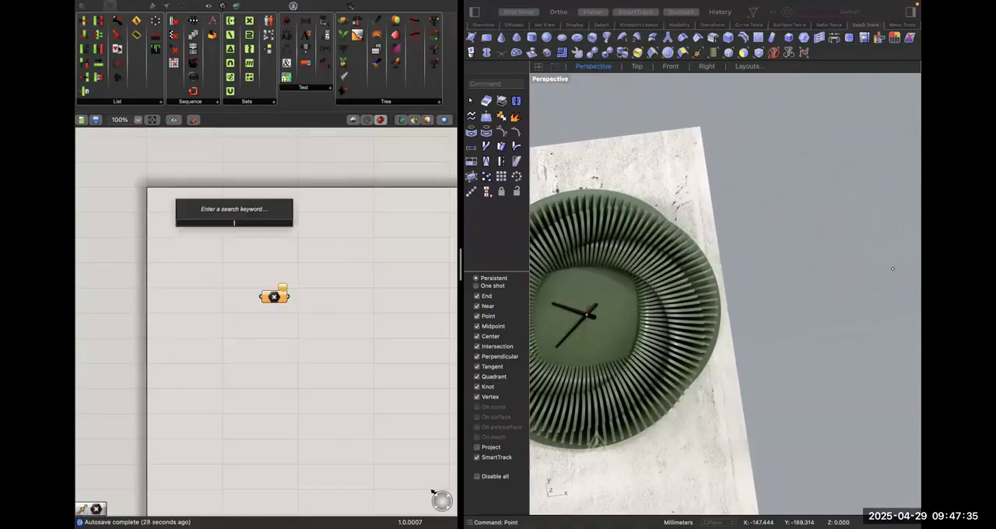
{"action": "type", "text": "bifo"}
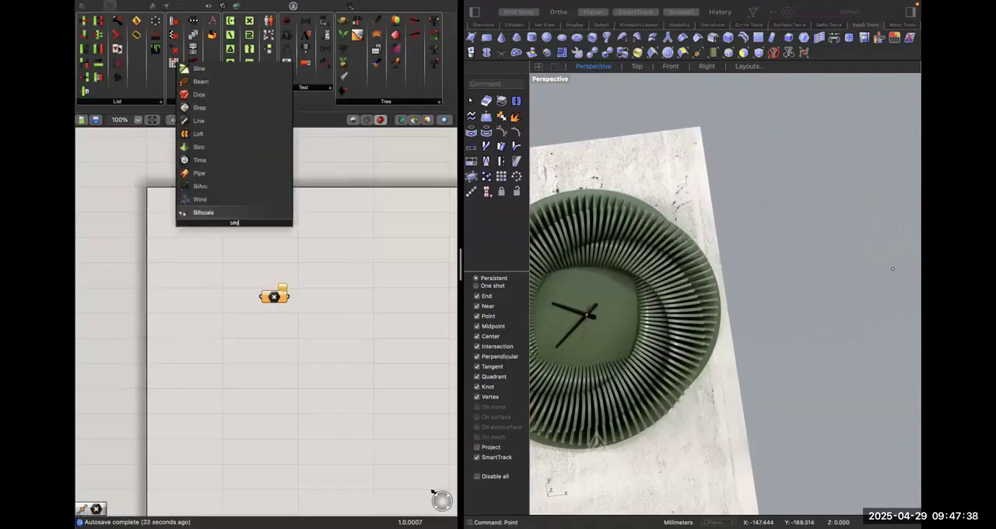
{"action": "key", "text": "Return"}
{"action": "left_click_drag", "start_coordinate": [226, 218], "coordinate": [238, 165]}
Add a Move component and connect the Point parameter to its geometry input.
{"action": "right_click_drag", "start_coordinate": [570, 316], "coordinate": [654, 326], "text": "shift"}
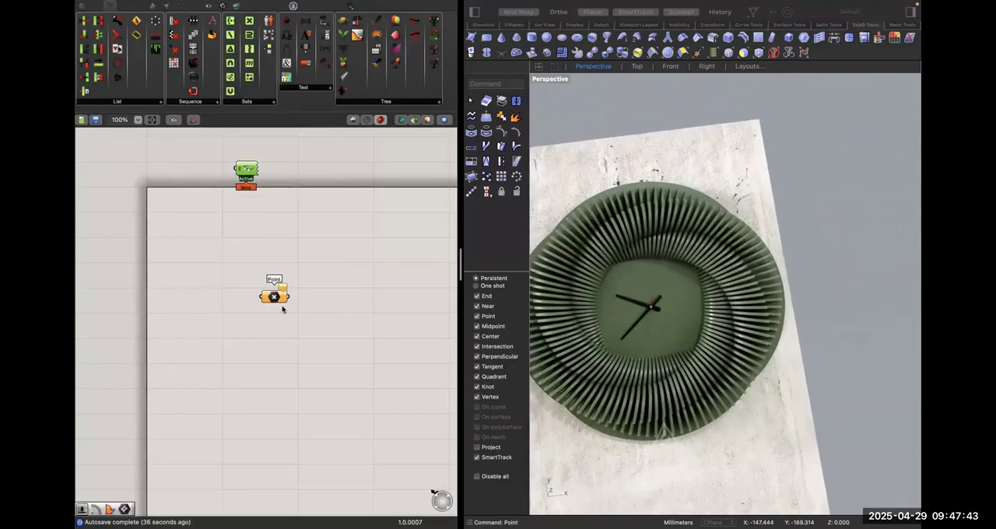
{"action": "right_click", "coordinate": [288, 340]}
{"action": "left_click", "coordinate": [287, 330]}
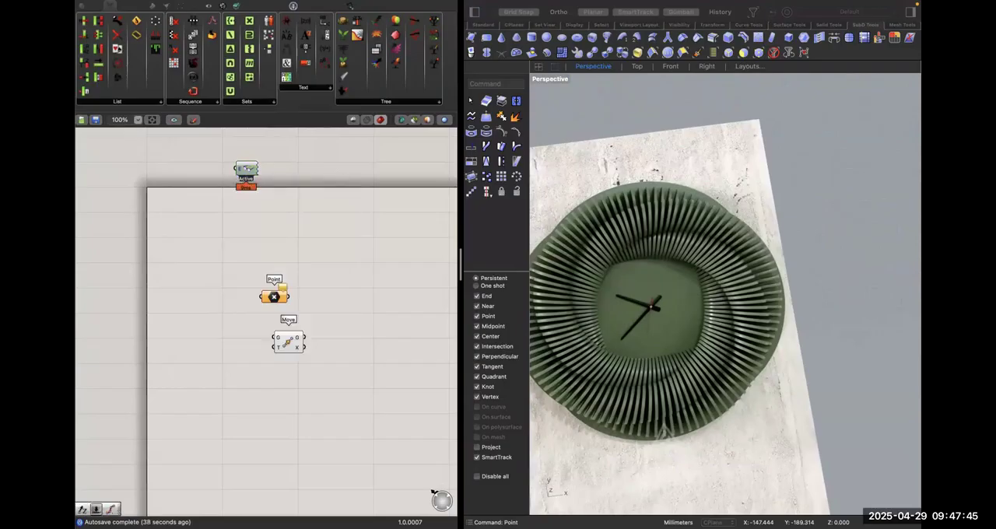
{"action": "left_click_drag", "start_coordinate": [288, 297], "coordinate": [407, 338]}
{"action": "double_click", "coordinate": [326, 379]}
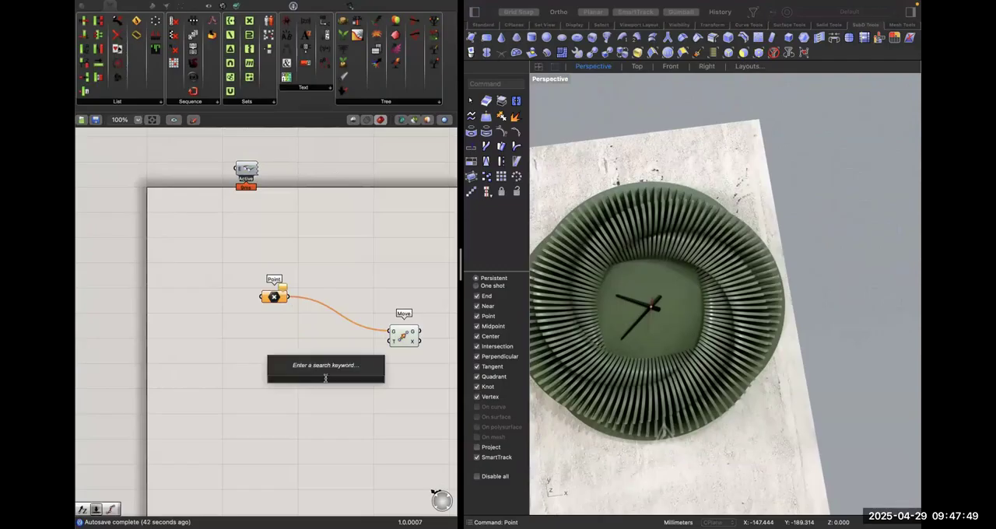
{"action": "type", "text": "x"}
{"action": "key", "text": "Return"}
{"action": "left_click_drag", "start_coordinate": [391, 340], "coordinate": [340, 379]}
{"action": "key", "text": "Delete"}
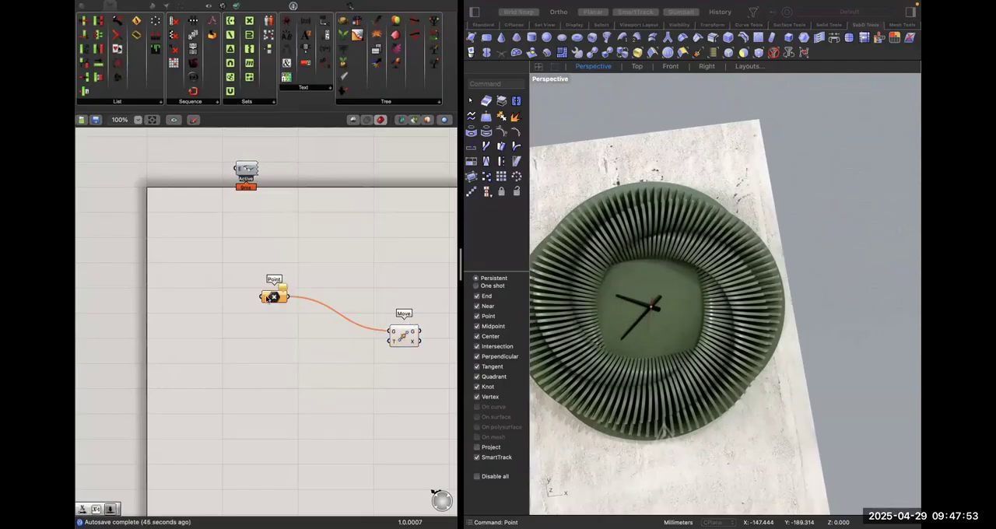
Reference the point object drawn in Rhino in the Point parameter as a single point.
{"action": "right_click", "coordinate": [274, 297]}
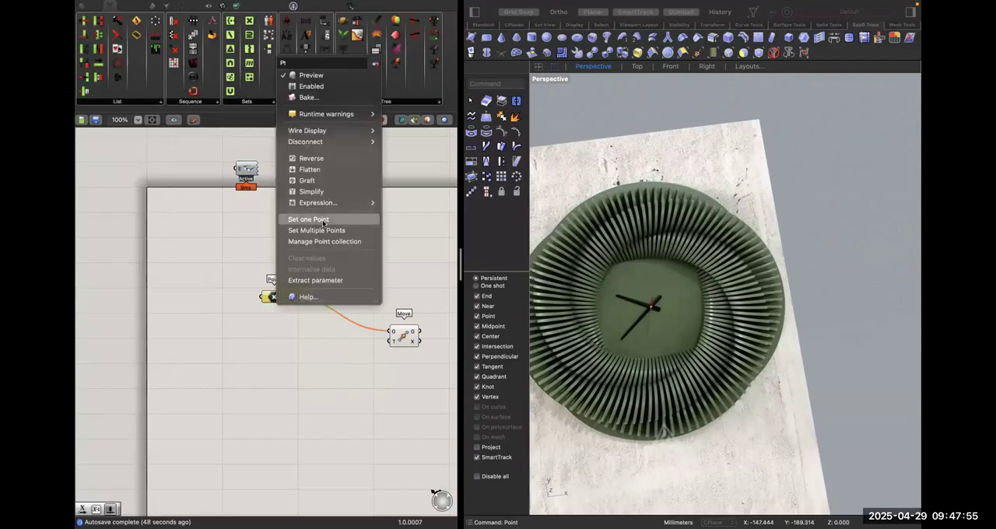
{"action": "left_click", "coordinate": [325, 223]}
{"action": "scroll", "coordinate": [649, 268], "scroll_direction": "down", "scroll_amount": 5}
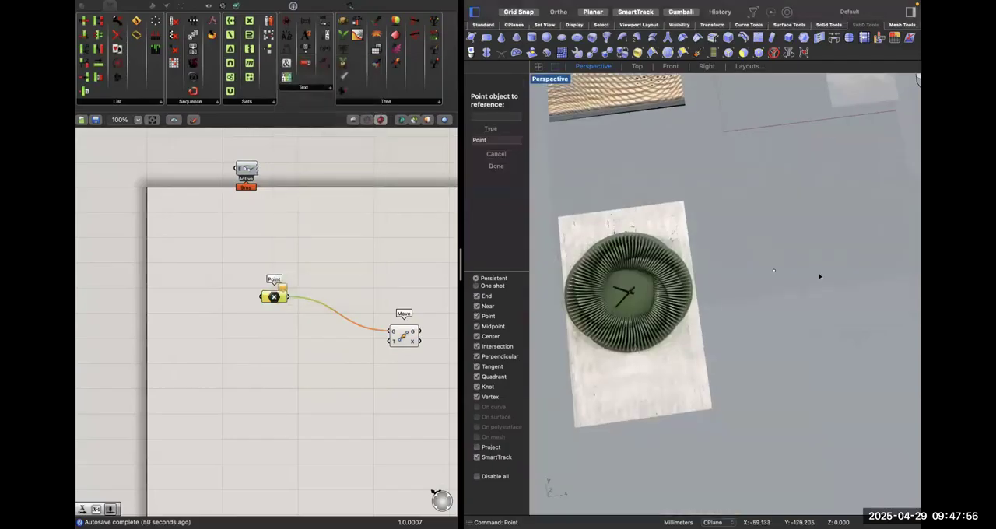
{"action": "left_click", "coordinate": [773, 268]}
{"action": "right_click", "coordinate": [312, 282]}
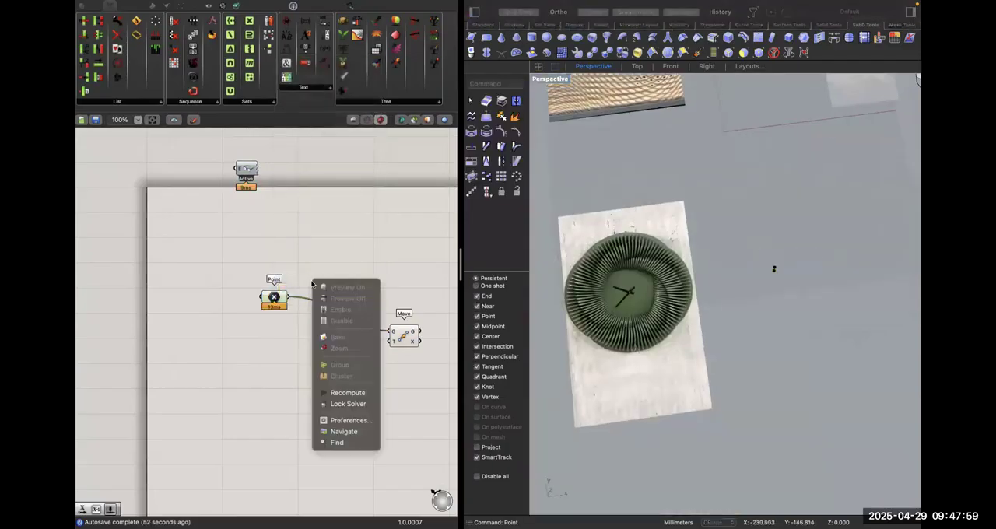
{"action": "left_click", "coordinate": [380, 230]}
{"action": "double_click", "coordinate": [347, 350]}
{"action": "type", "text": "x"}
{"action": "key", "text": "Return"}
{"action": "key", "text": "Delete"}
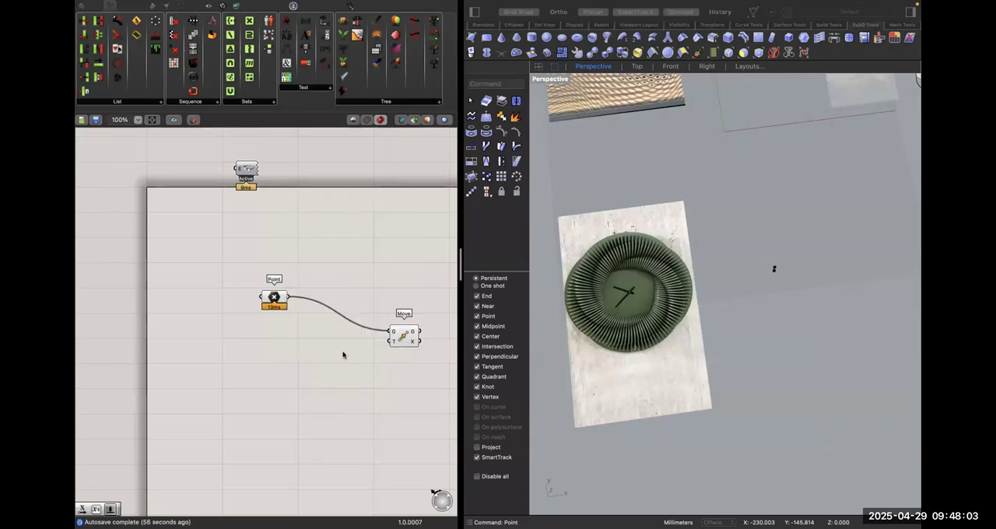
Add a Unit X vector component and connect it to the Move component's T input.
{"action": "double_click", "coordinate": [342, 355]}
{"action": "type", "text": "x"}
{"action": "key", "text": "Up"}
{"action": "key", "text": "Up"}
{"action": "key", "text": "Return"}
{"action": "left_click_drag", "start_coordinate": [390, 343], "coordinate": [356, 358]}
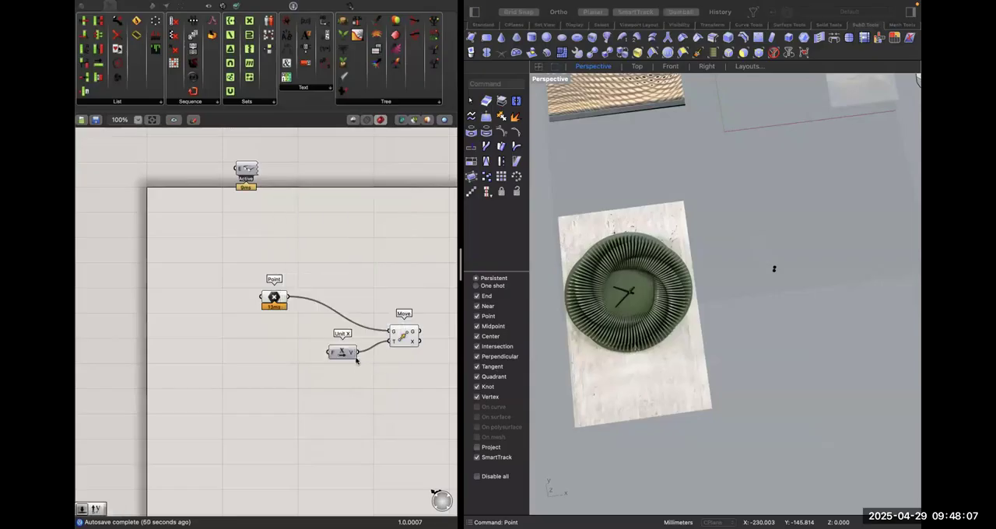
Create a number slider with the value 50 and connect it to the Unit X factor input.
{"action": "double_click", "coordinate": [269, 360]}
{"action": "type", "text": "50"}
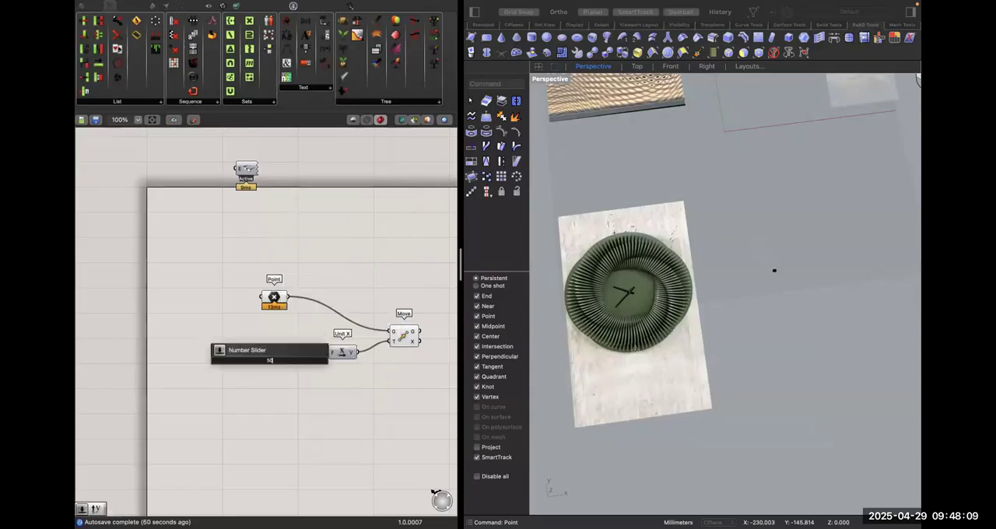
{"action": "key", "text": "Return"}
{"action": "left_click_drag", "start_coordinate": [330, 353], "coordinate": [313, 360]}
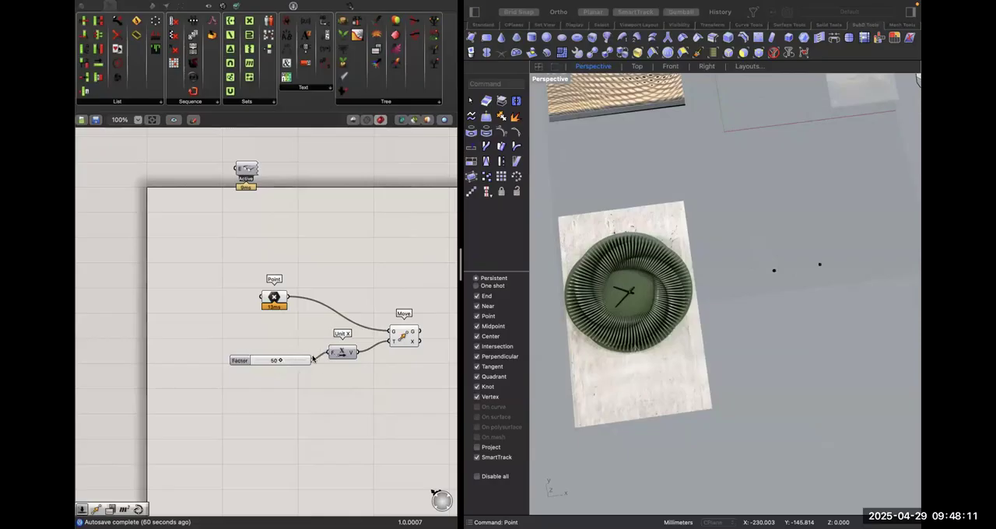
Try a YZ Plane component fed by the Move component's output, and delete it.
{"action": "scroll", "coordinate": [313, 359], "scroll_direction": "up", "scroll_amount": 3}
{"action": "scroll", "coordinate": [308, 359], "scroll_direction": "right", "scroll_amount": 3}
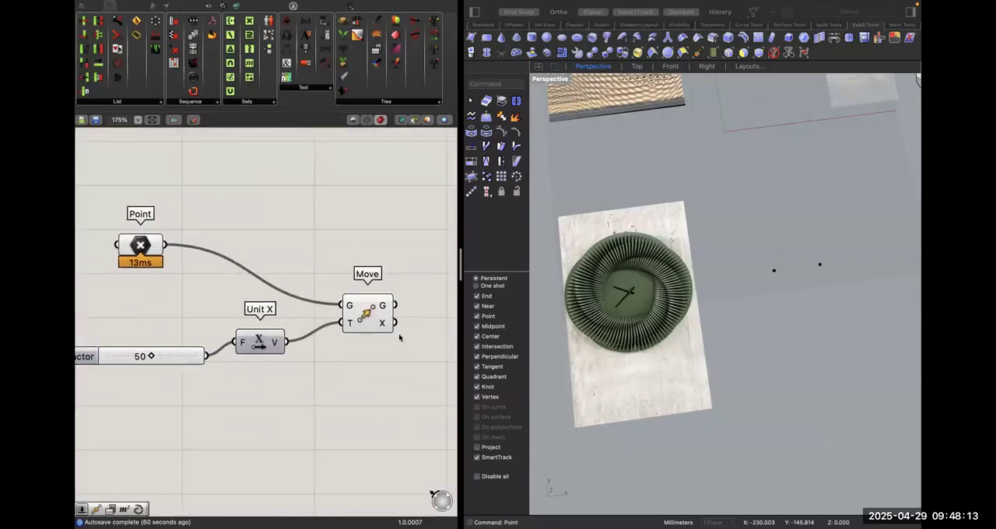
{"action": "left_click", "coordinate": [375, 305]}
{"action": "scroll", "coordinate": [374, 305], "scroll_direction": "right", "scroll_amount": 1}
{"action": "scroll", "coordinate": [375, 305], "scroll_direction": "right", "scroll_amount": 1}
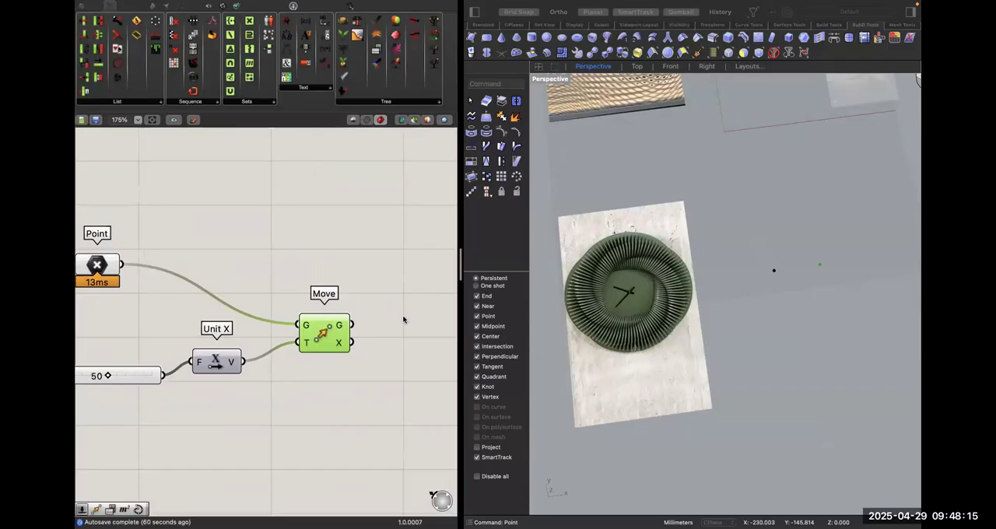
{"action": "scroll", "coordinate": [403, 319], "scroll_direction": "down", "scroll_amount": 1}
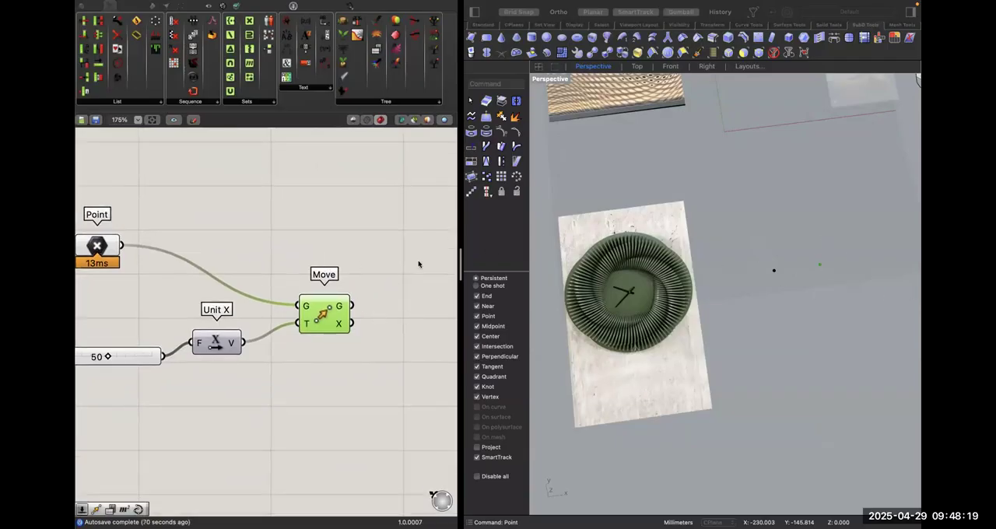
{"action": "double_click", "coordinate": [390, 305]}
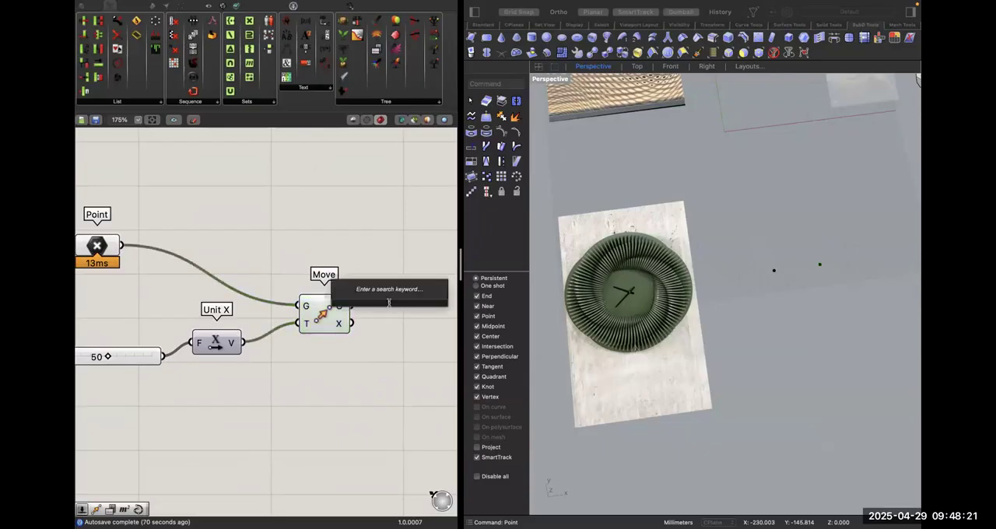
{"action": "type", "text": "yz"}
{"action": "key", "text": "Return"}
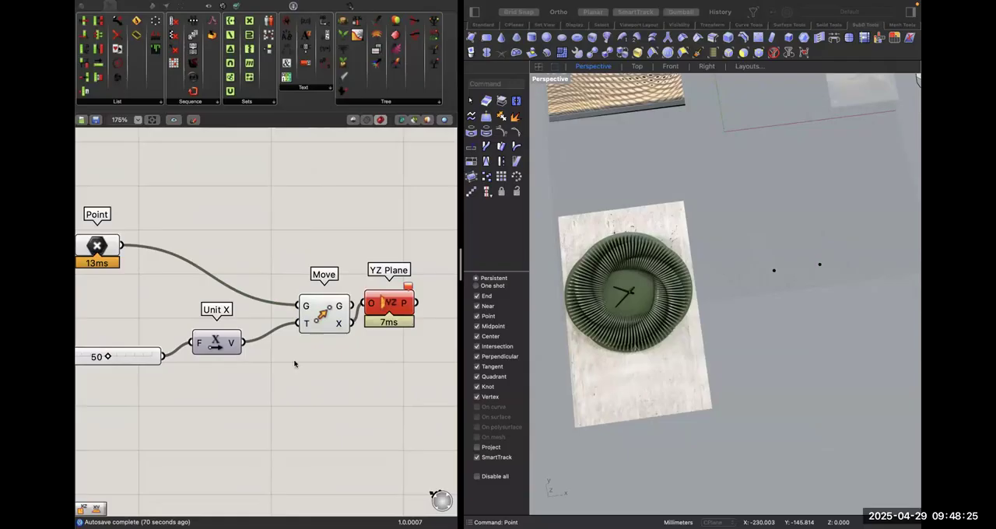
{"action": "left_click", "coordinate": [393, 300]}
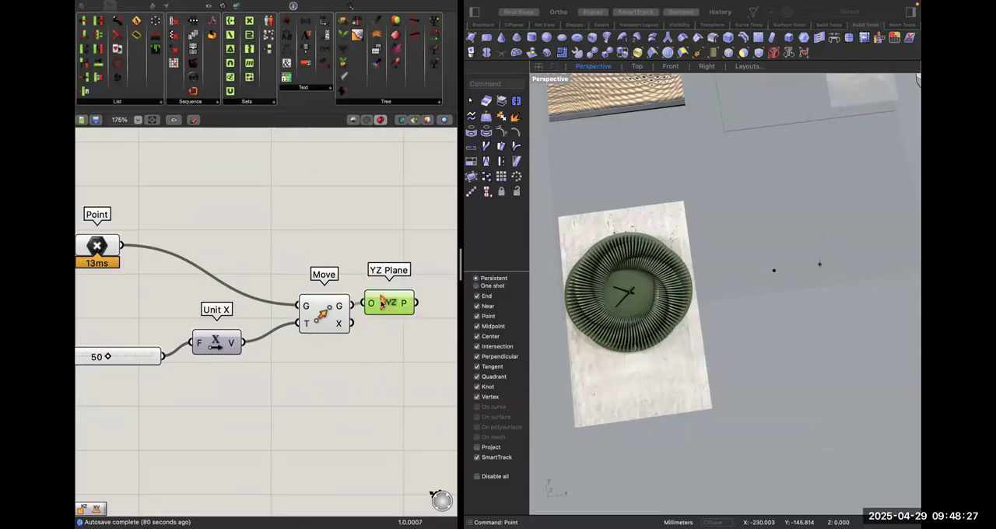
{"action": "key", "text": "Delete"}
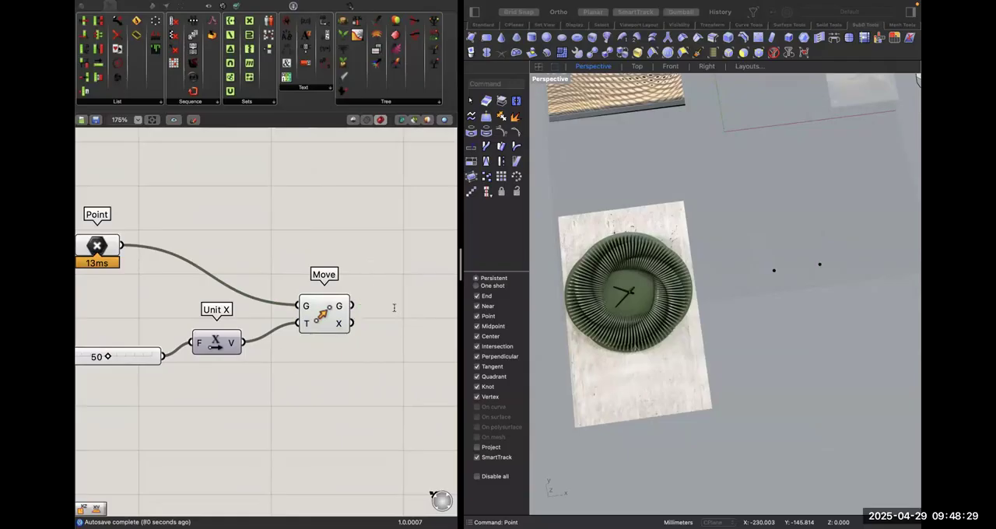
Add an XZ Plane component and connect the Move component's geometry output to its origin input.
{"action": "double_click", "coordinate": [394, 308]}
{"action": "type", "text": "xz"}
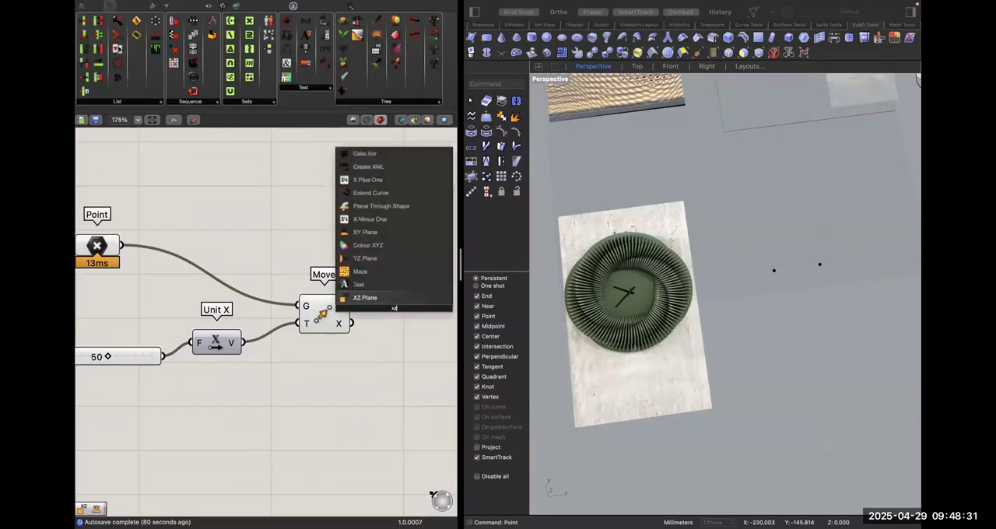
{"action": "key", "text": "Return"}
{"action": "left_click_drag", "start_coordinate": [352, 305], "coordinate": [406, 310]}
{"action": "left_click", "coordinate": [366, 289]}
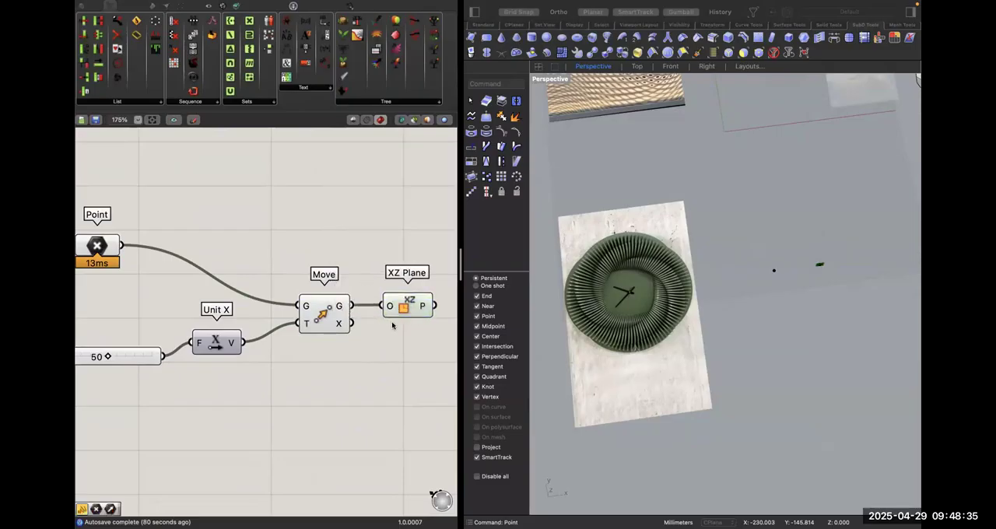
{"action": "right_click_drag", "start_coordinate": [696, 330], "coordinate": [833, 236]}
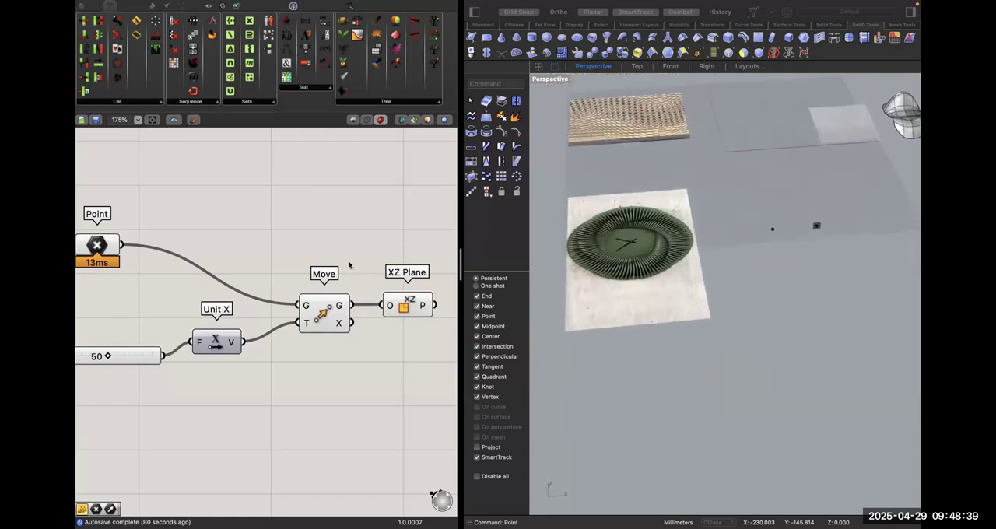
{"action": "scroll", "coordinate": [363, 263], "scroll_direction": "right", "scroll_amount": 3}
{"action": "right_click", "coordinate": [334, 226]}
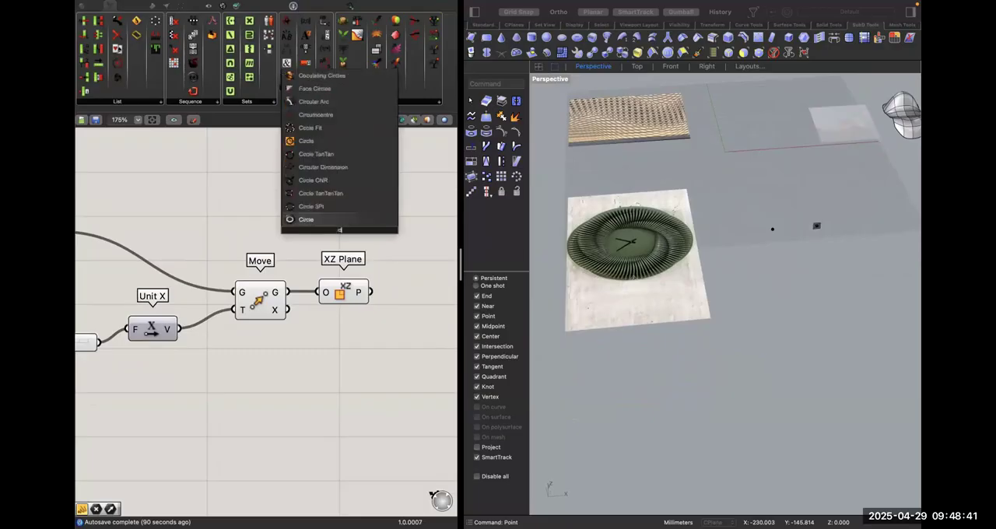
{"action": "left_click", "coordinate": [334, 219]}
{"action": "key", "text": "super+z"}
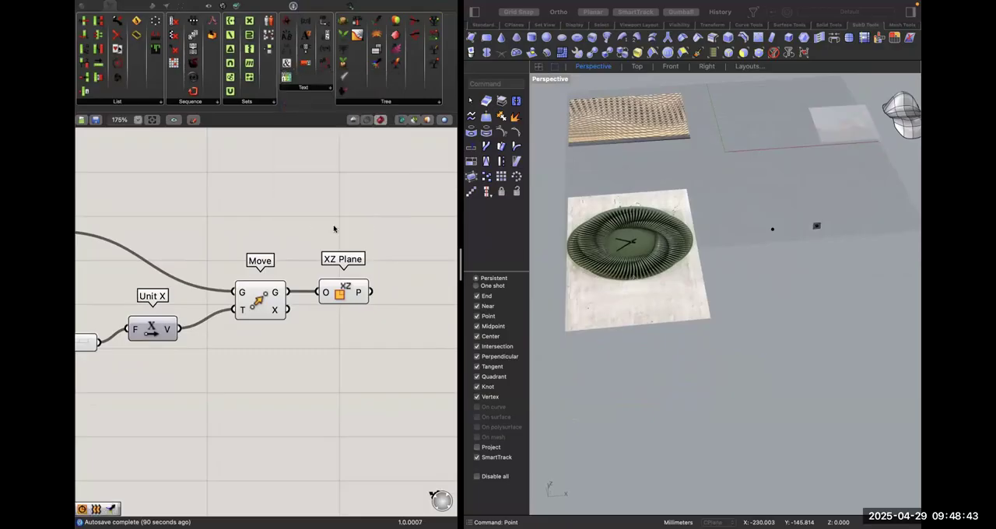
Add a Circle component with plane and radius inputs and feed its plane from the XZ Plane component.
{"action": "right_click", "coordinate": [335, 226]}
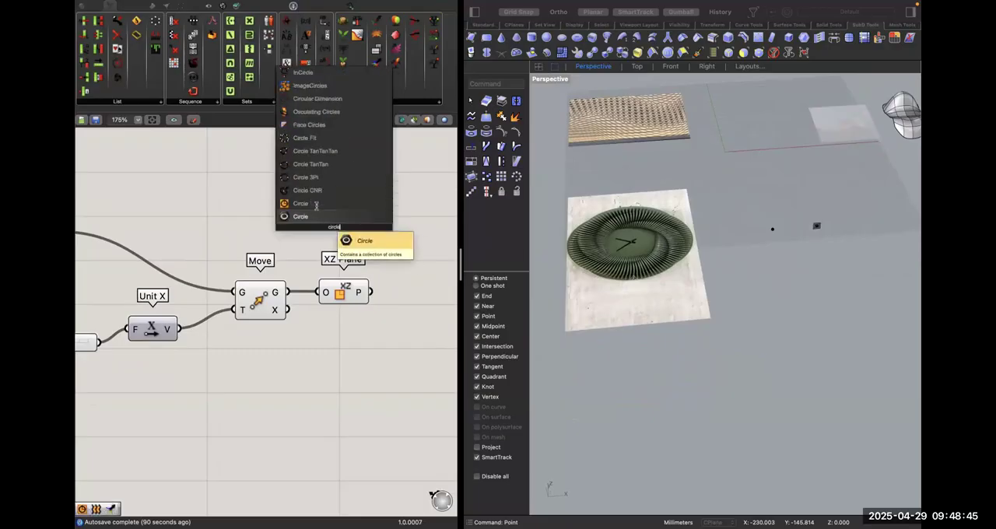
{"action": "left_click", "coordinate": [335, 218]}
{"action": "left_click_drag", "start_coordinate": [370, 292], "coordinate": [422, 300]}
{"action": "left_click", "coordinate": [328, 301]}
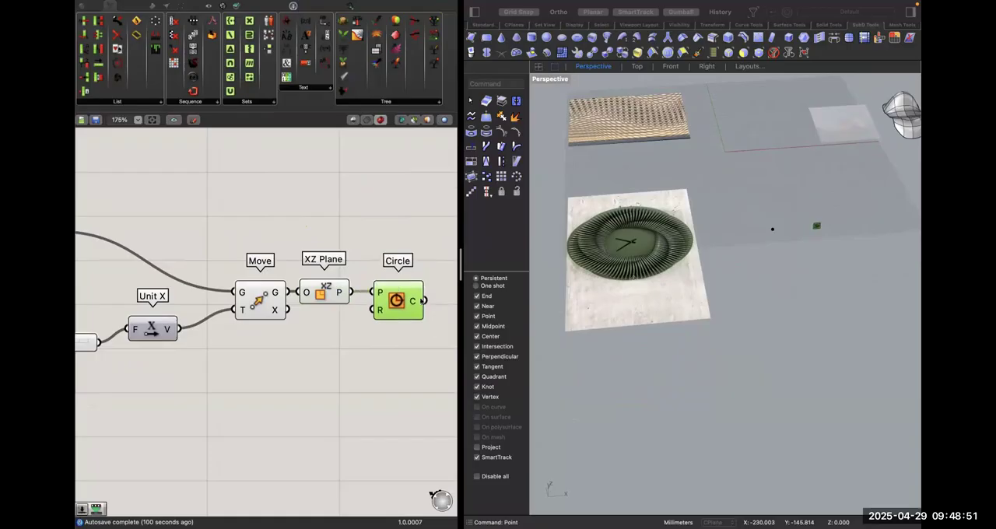
Create a number slider with the value 10 and connect it to the Circle component's radius input.
{"action": "double_click", "coordinate": [367, 370]}
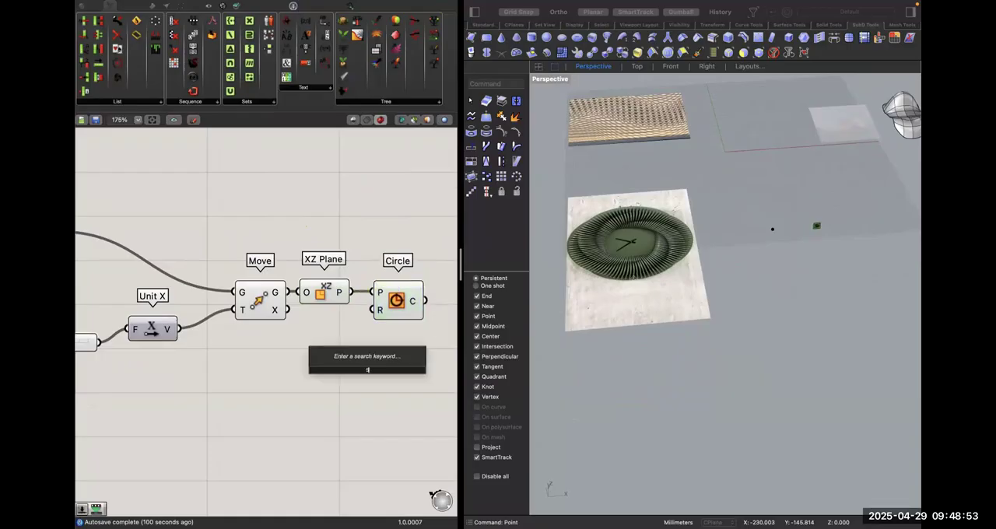
{"action": "key", "text": "Return"}
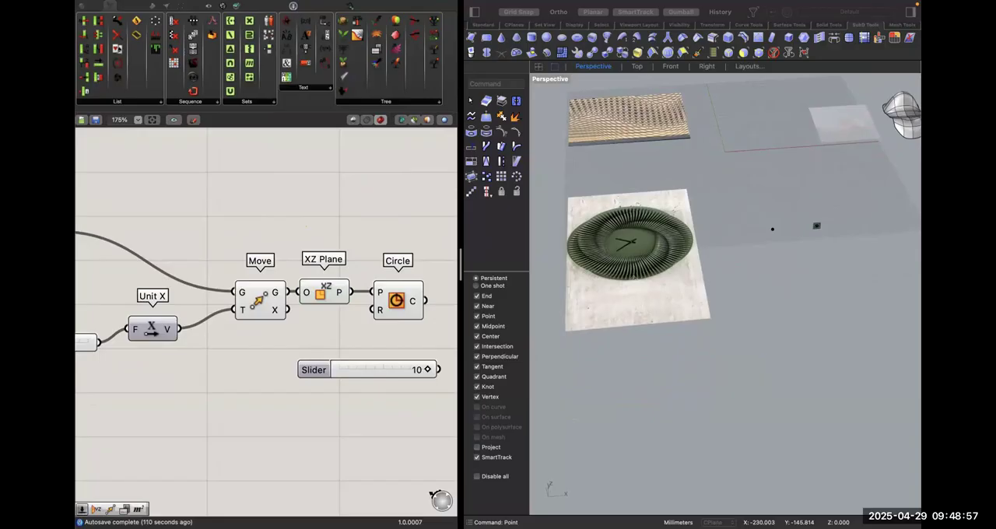
{"action": "left_click_drag", "start_coordinate": [359, 378], "coordinate": [234, 384]}
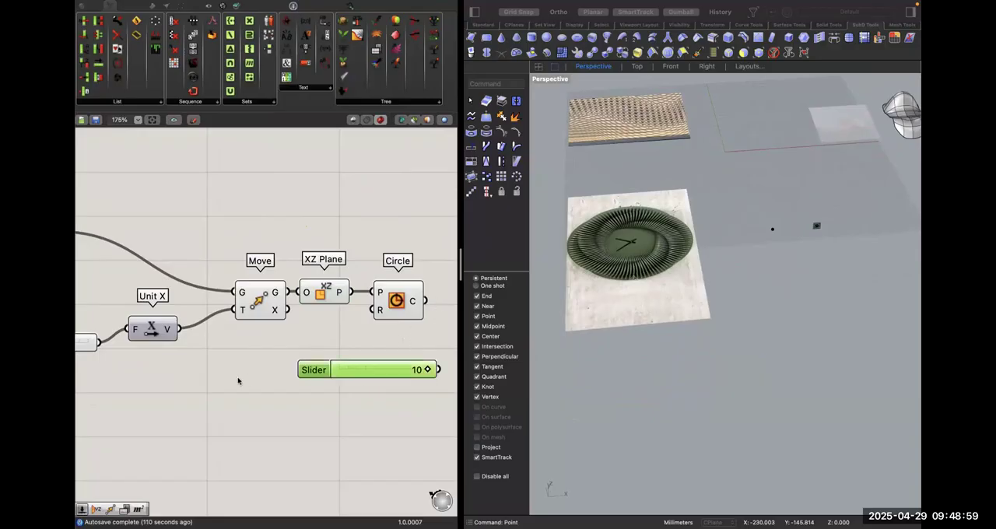
{"action": "left_click_drag", "start_coordinate": [314, 376], "coordinate": [372, 310]}
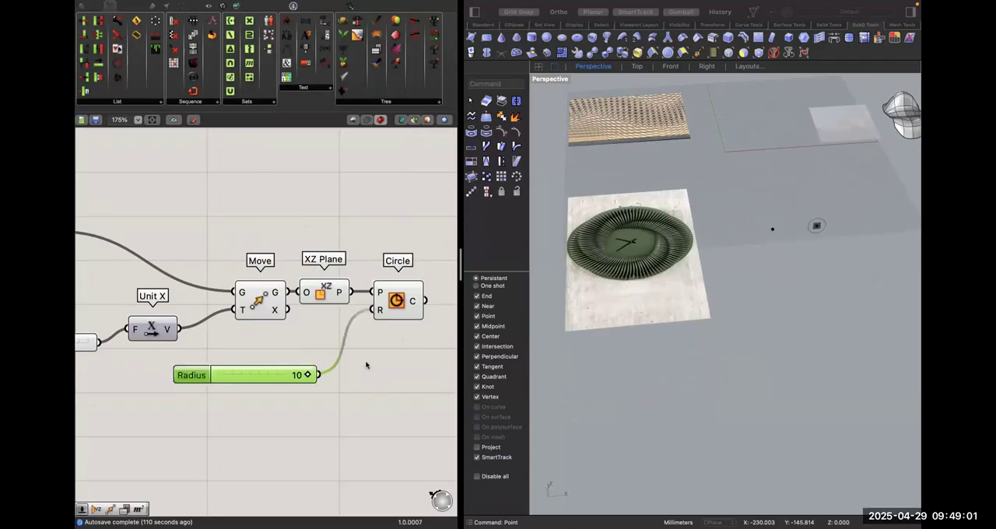
{"action": "right_click_drag", "start_coordinate": [424, 309], "coordinate": [352, 305]}
{"action": "left_click", "coordinate": [335, 299]}
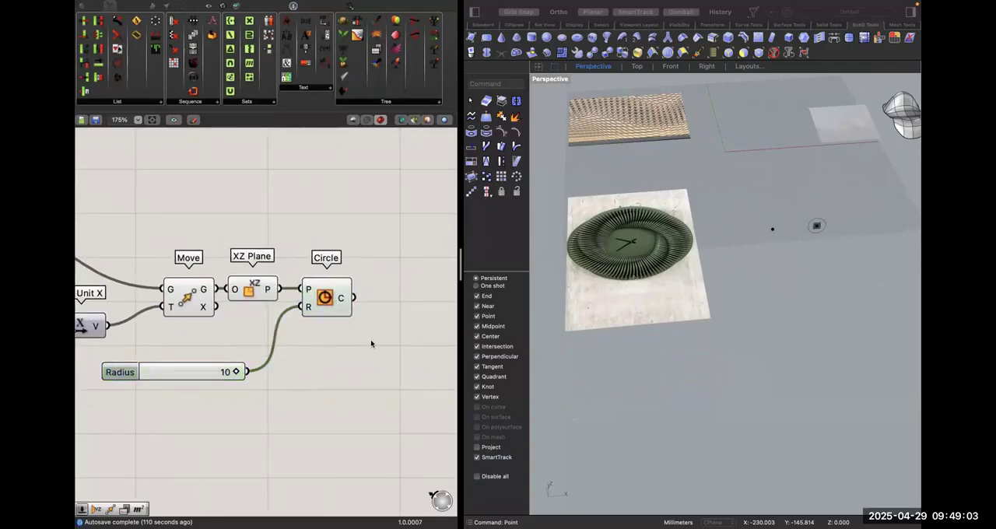
Add a Divide Curve component and connect the Circle output to its curve input.
{"action": "double_click", "coordinate": [371, 342]}
{"action": "type", "text": "divide"}
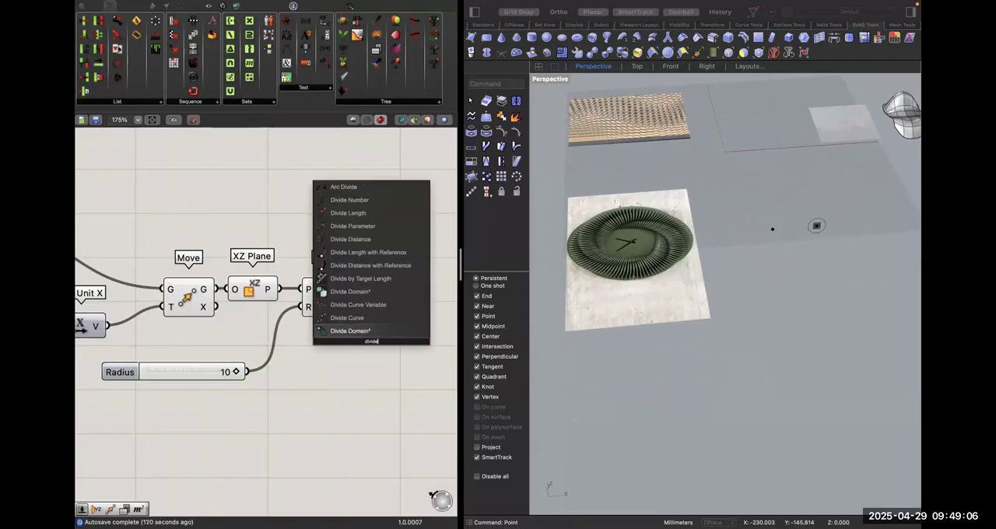
{"action": "left_click", "coordinate": [347, 318]}
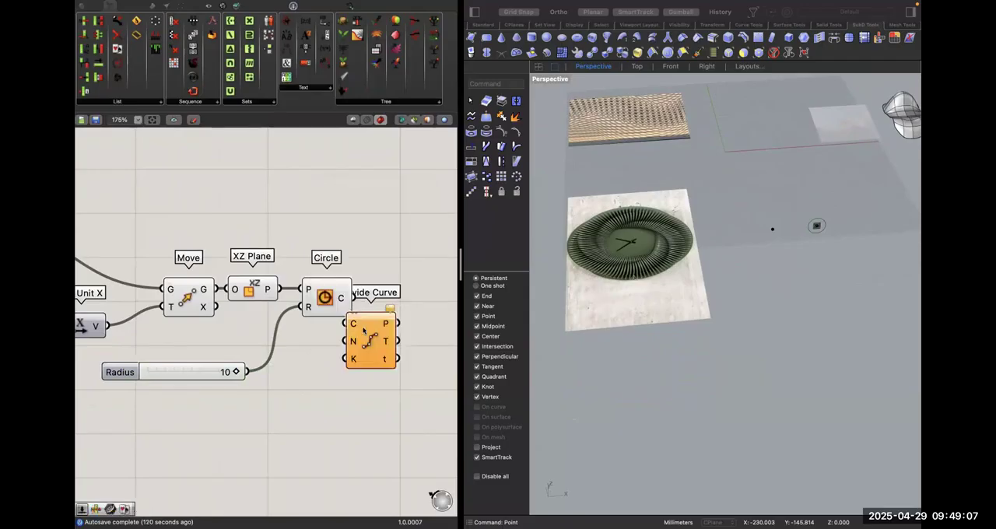
{"action": "left_click_drag", "start_coordinate": [369, 333], "coordinate": [340, 307]}
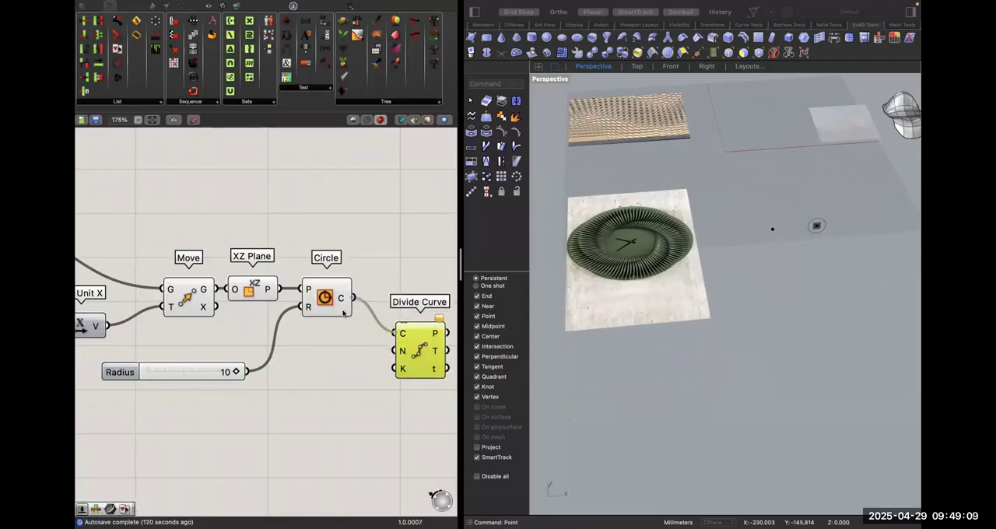
Create a number slider with the value 4, connect it to Divide Curve's count input, and tidy the two components' placement.
{"action": "double_click", "coordinate": [284, 393]}
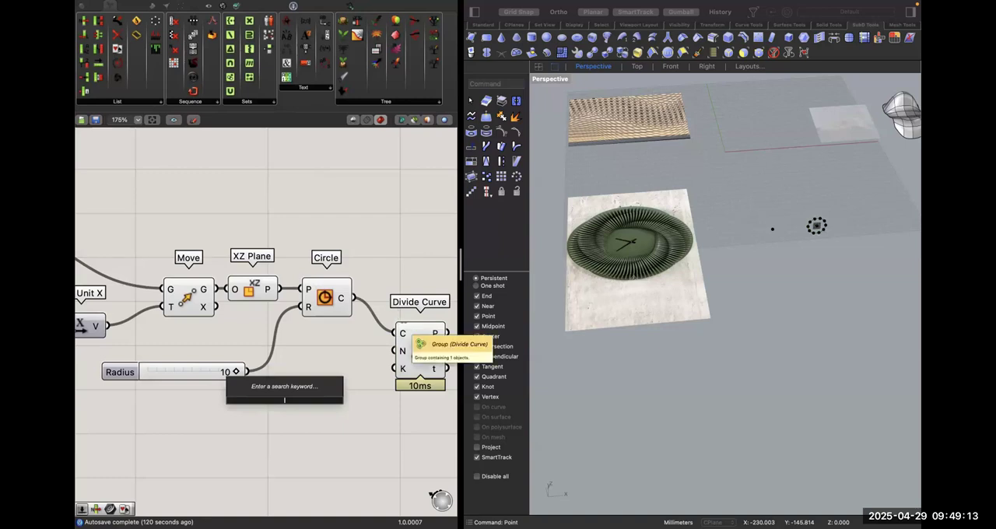
{"action": "type", "text": "4"}
{"action": "key", "text": "Return"}
{"action": "left_click_drag", "start_coordinate": [395, 351], "coordinate": [358, 402]}
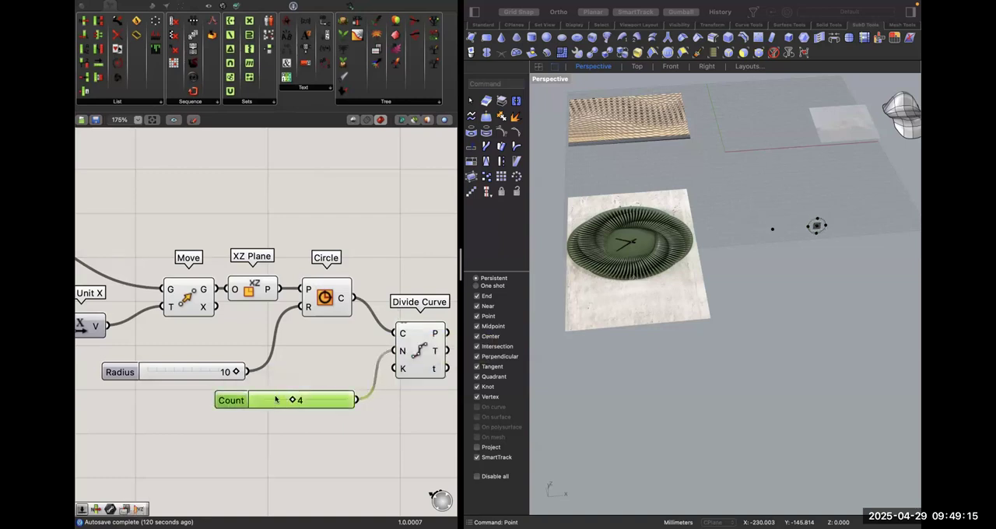
{"action": "left_click_drag", "start_coordinate": [274, 399], "coordinate": [232, 400]}
{"action": "left_click_drag", "start_coordinate": [419, 367], "coordinate": [410, 346]}
{"action": "scroll", "coordinate": [411, 345], "scroll_direction": "right", "scroll_amount": 3}
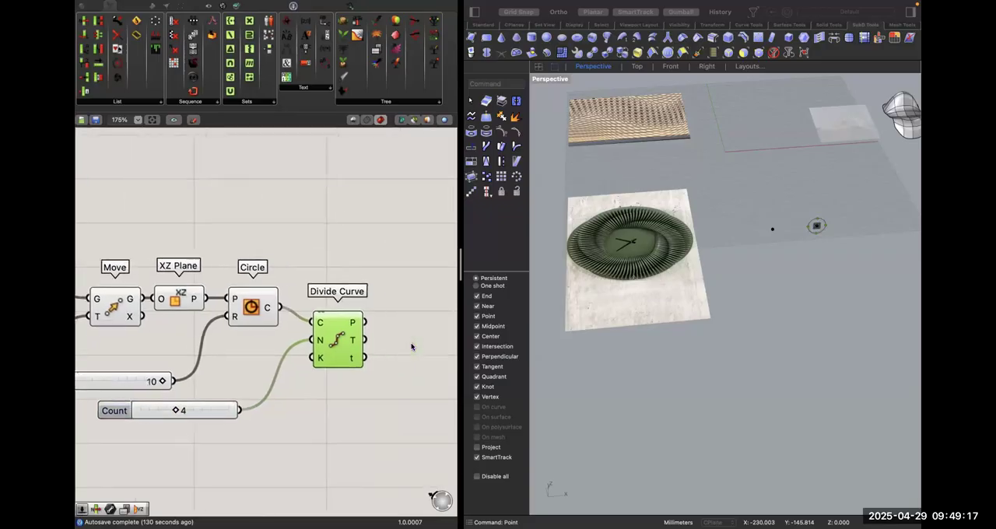
Add a second Circle component and connect Divide Curve's points output to its plane input.
{"action": "left_click", "coordinate": [439, 320]}
{"action": "double_click", "coordinate": [385, 328]}
{"action": "type", "text": "cir"}
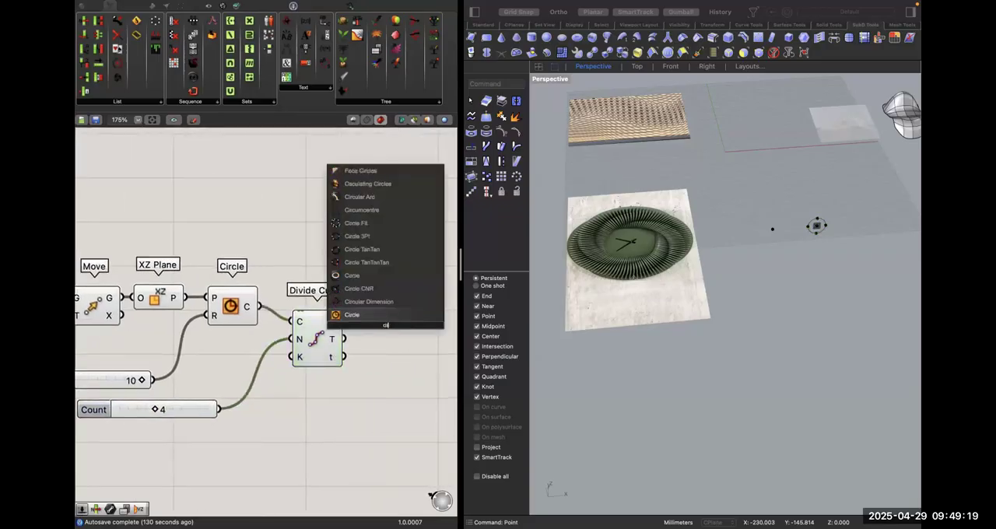
{"action": "key", "text": "Return"}
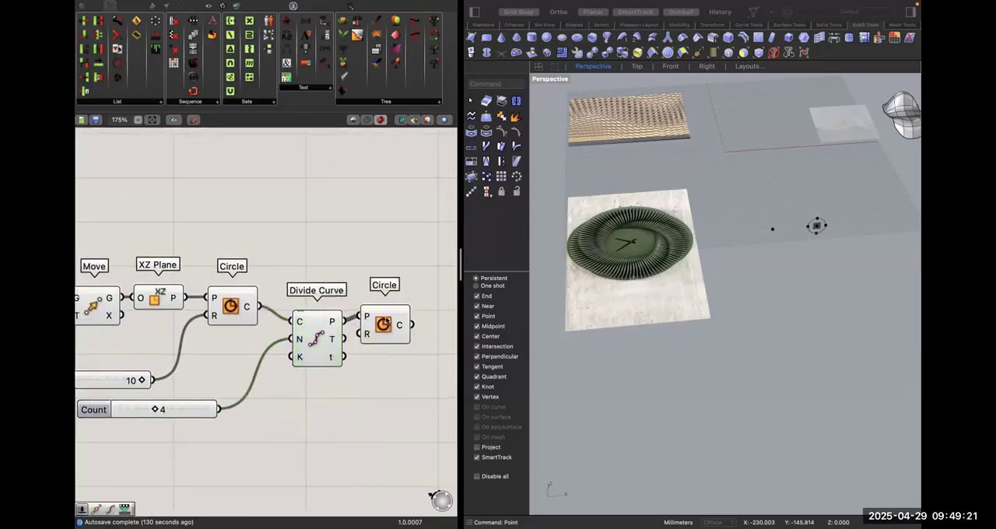
{"action": "left_click_drag", "start_coordinate": [374, 326], "coordinate": [416, 324]}
{"action": "left_click", "coordinate": [832, 218]}
{"action": "scroll", "coordinate": [833, 218], "scroll_direction": "up", "scroll_amount": 20}
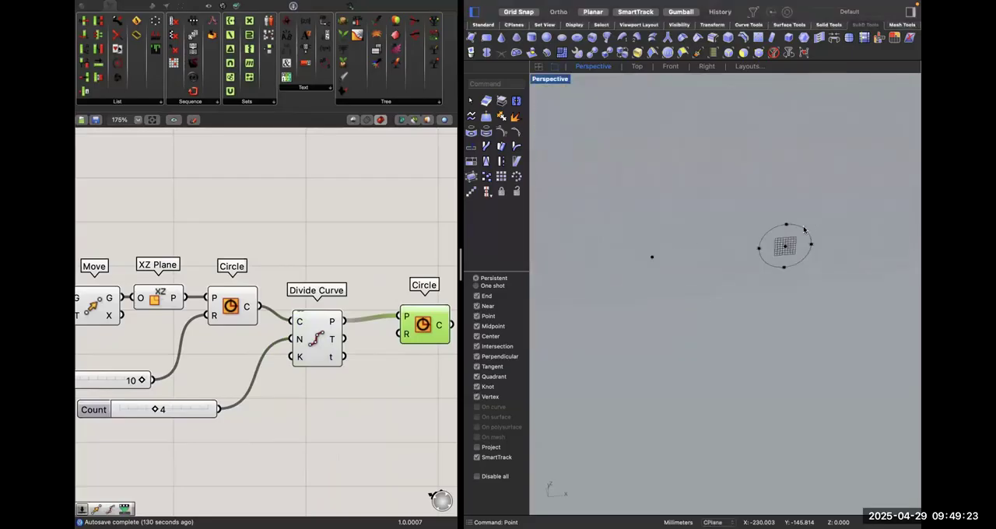
{"action": "scroll", "coordinate": [805, 228], "scroll_direction": "down", "scroll_amount": 8}
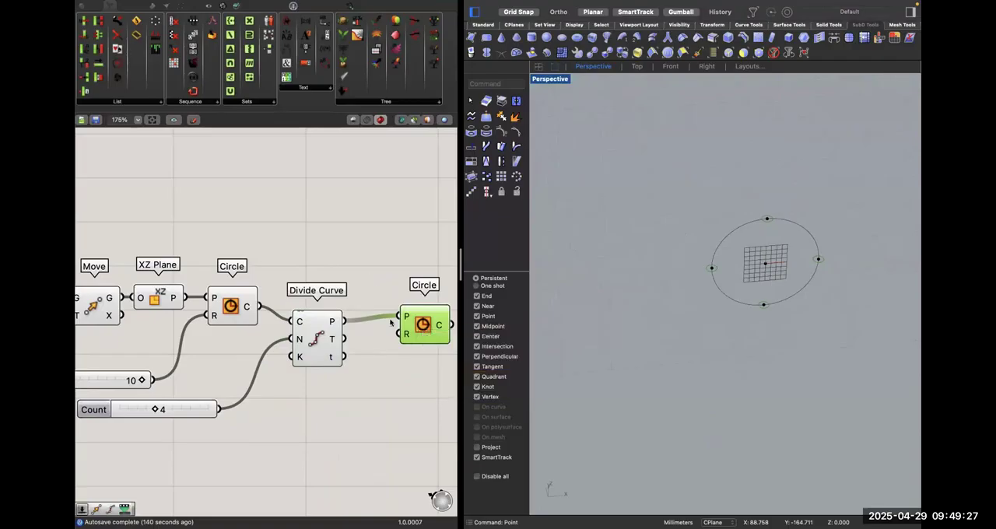
Copy the XZ Plane component, feed it the Divide Curve points, and use its planes as the second Circle's plane input.
{"action": "left_click", "coordinate": [392, 327]}
{"action": "right_click_drag", "start_coordinate": [310, 323], "coordinate": [358, 340]}
{"action": "left_click", "coordinate": [207, 313]}
{"action": "left_click_drag", "start_coordinate": [207, 314], "coordinate": [392, 337], "text": "alt"}
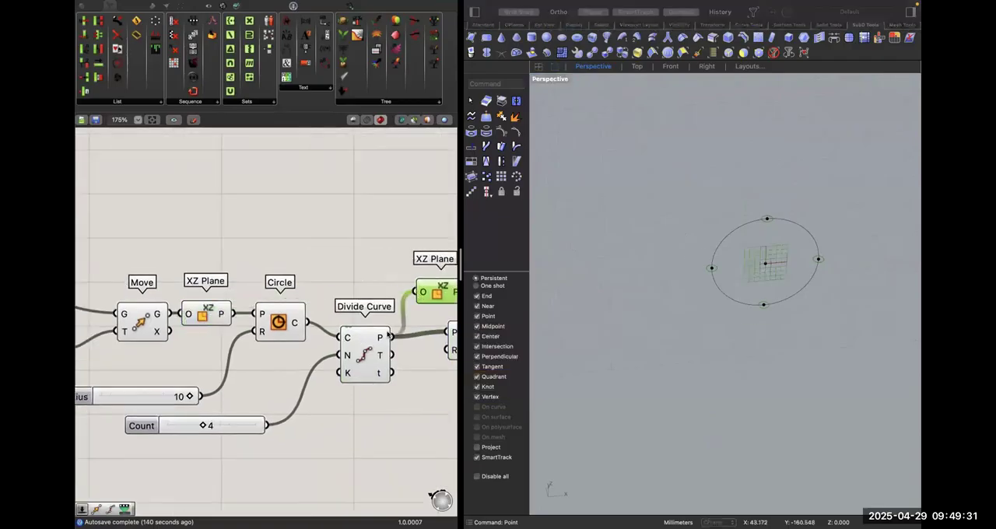
{"action": "right_click_drag", "start_coordinate": [436, 331], "coordinate": [283, 324]}
{"action": "left_click_drag", "start_coordinate": [338, 321], "coordinate": [386, 327]}
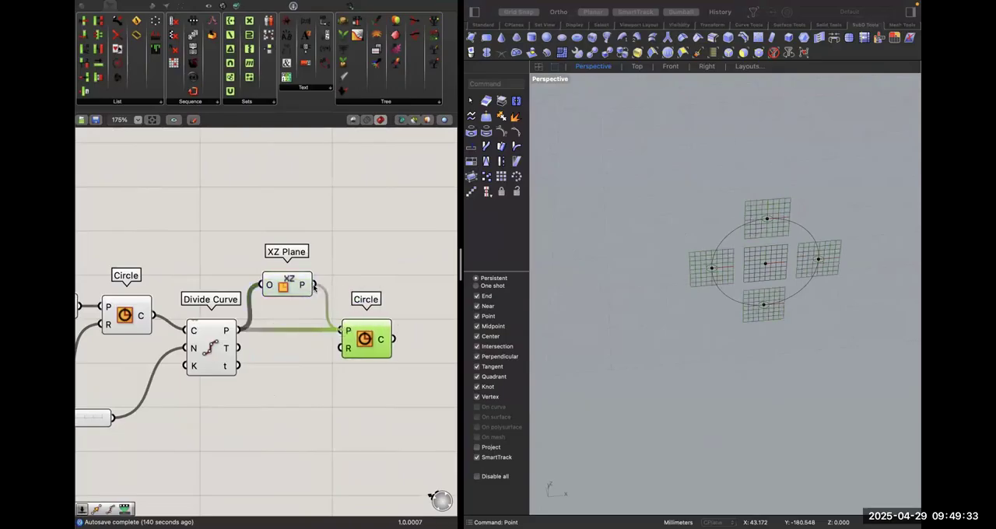
{"action": "left_click_drag", "start_coordinate": [296, 285], "coordinate": [296, 314]}
{"action": "left_click", "coordinate": [301, 358]}
{"action": "left_click_drag", "start_coordinate": [366, 355], "coordinate": [370, 368]}
Create a number slider with the value 5 and connect it to the second Circle's radius input.
{"action": "left_click", "coordinate": [704, 292]}
{"action": "scroll", "coordinate": [704, 292], "scroll_direction": "down", "scroll_amount": 10}
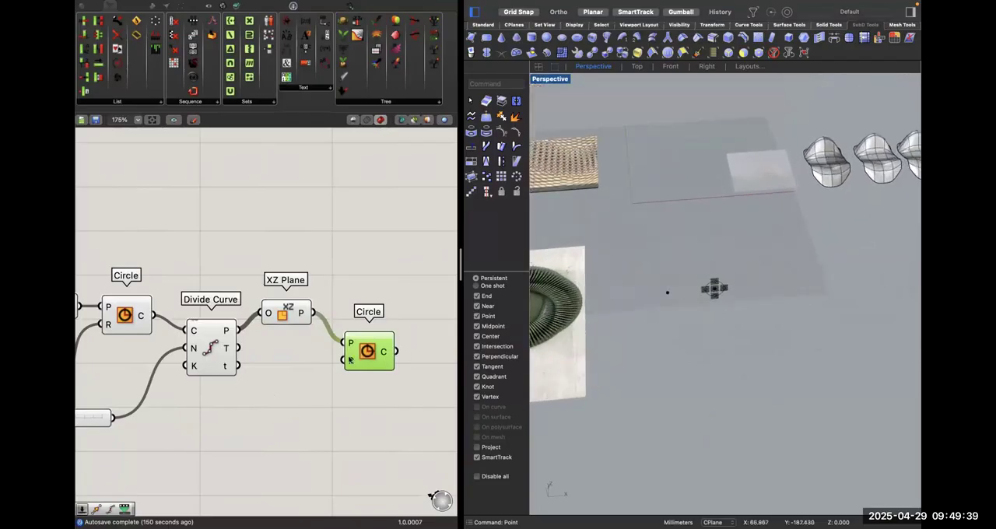
{"action": "double_click", "coordinate": [286, 406]}
{"action": "type", "text": "5"}
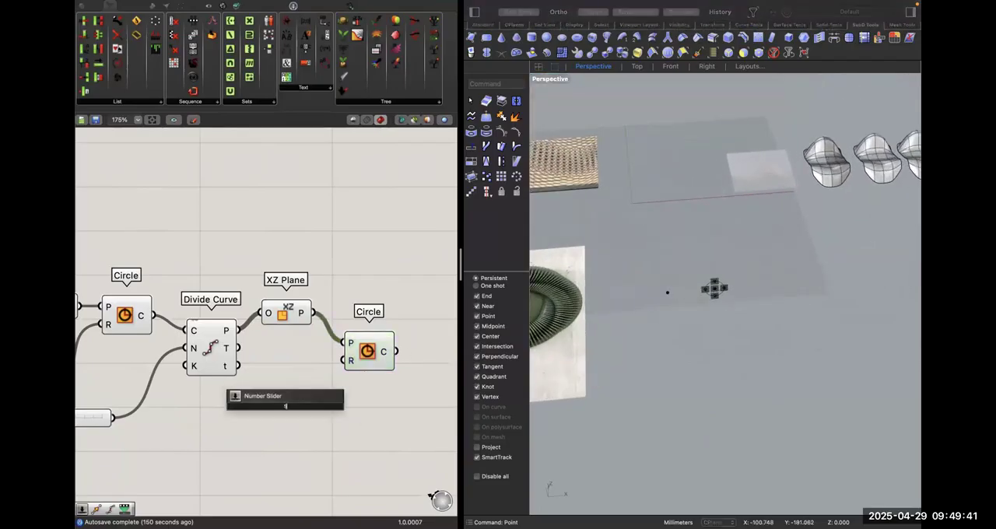
{"action": "key", "text": "Return"}
{"action": "left_click_drag", "start_coordinate": [344, 360], "coordinate": [360, 405]}
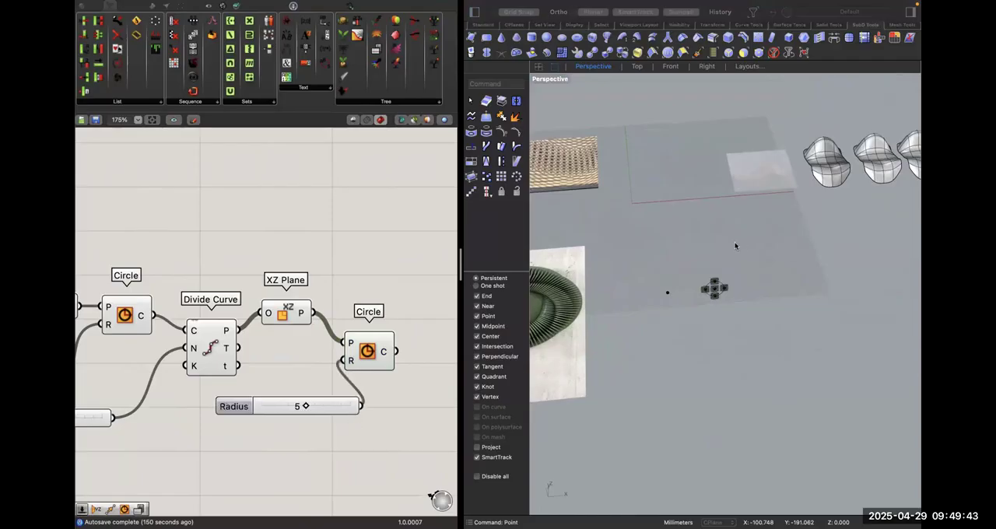
Set the second Circle's radius slider to 8 and place the slider below the component chain.
{"action": "scroll", "coordinate": [720, 282], "scroll_direction": "up", "scroll_amount": 15}
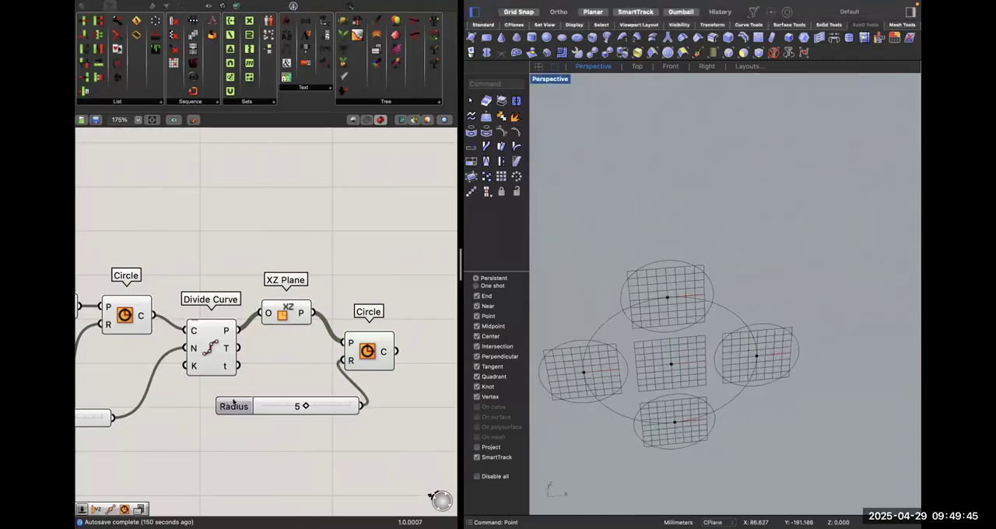
{"action": "left_click_drag", "start_coordinate": [305, 406], "coordinate": [336, 410]}
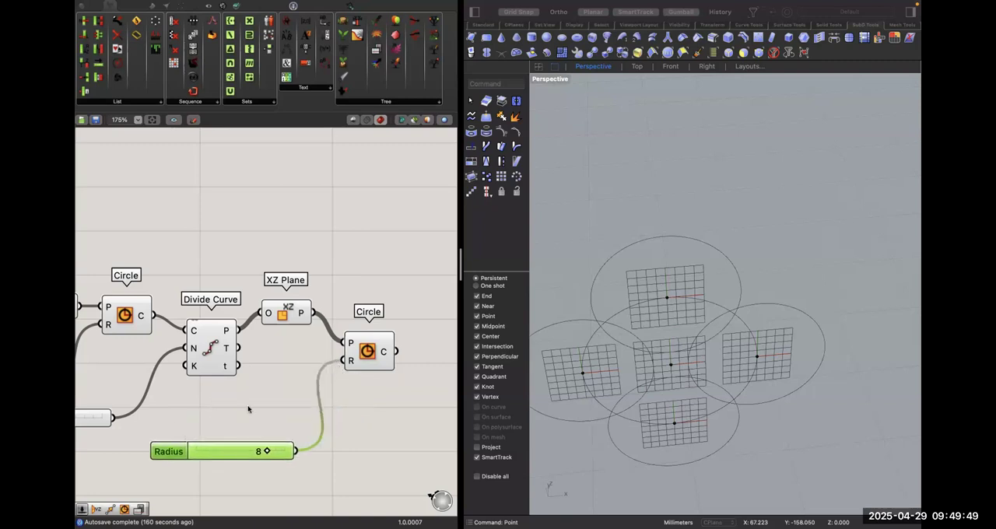
{"action": "scroll", "coordinate": [247, 407], "scroll_direction": "down", "scroll_amount": 5}
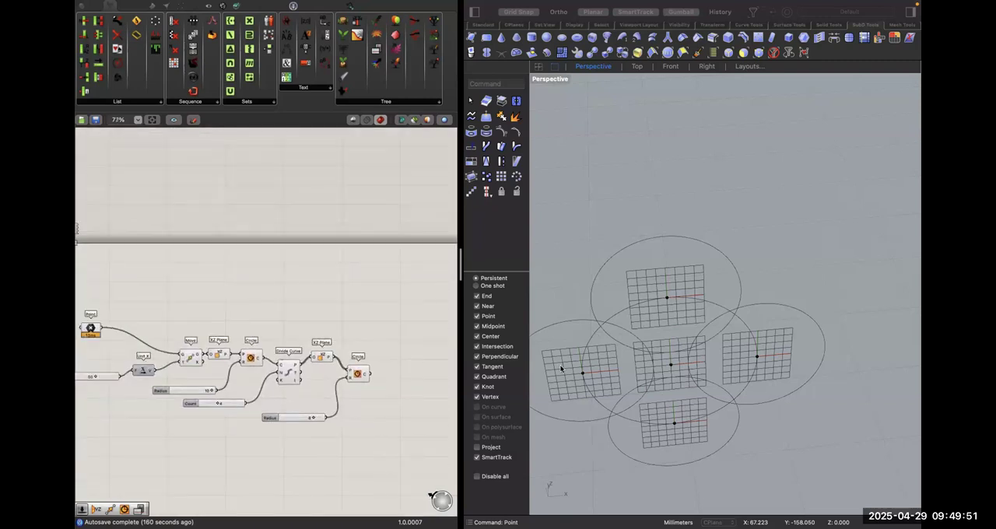
{"action": "scroll", "coordinate": [184, 413], "scroll_direction": "up", "scroll_amount": 5}
{"action": "mouse_move", "coordinate": [267, 395]}
{"action": "left_mouse_down"}
{"action": "mouse_move", "coordinate": [278, 397]}
{"action": "mouse_move", "coordinate": [258, 395]}
{"action": "mouse_move", "coordinate": [266, 402]}
{"action": "left_mouse_up"}
{"action": "scroll", "coordinate": [284, 424], "scroll_direction": "right", "scroll_amount": 5}
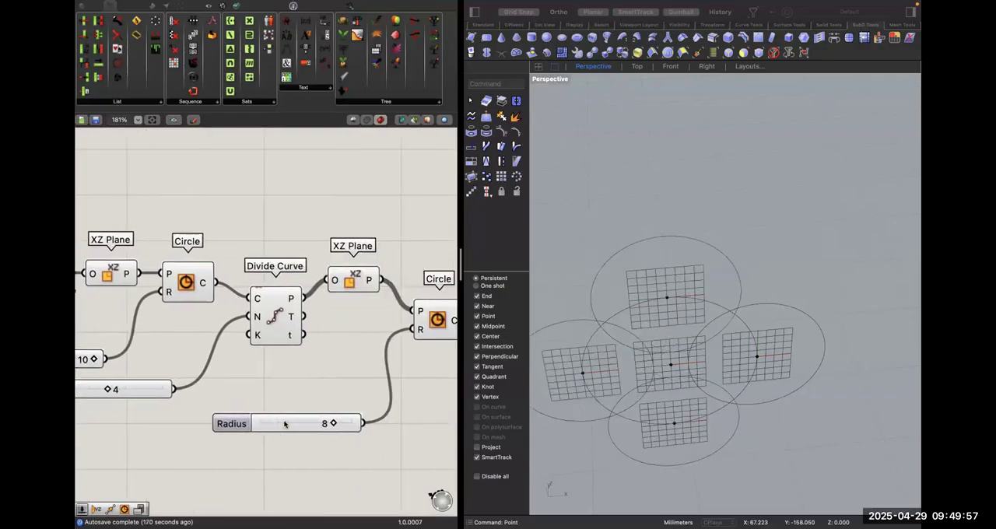
{"action": "left_click", "coordinate": [766, 329]}
{"action": "scroll", "coordinate": [767, 330], "scroll_direction": "down", "scroll_amount": 12}
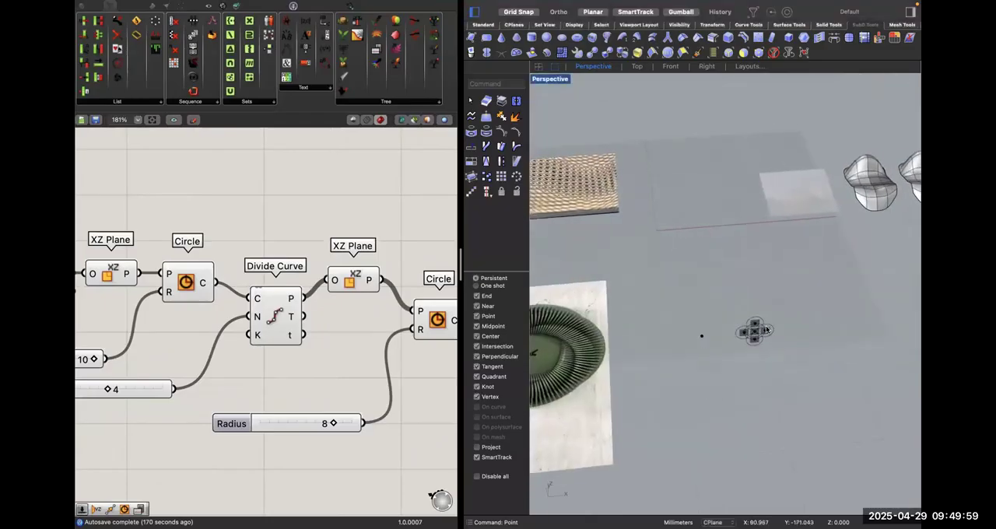
{"action": "scroll", "coordinate": [767, 329], "scroll_direction": "up", "scroll_amount": 5}
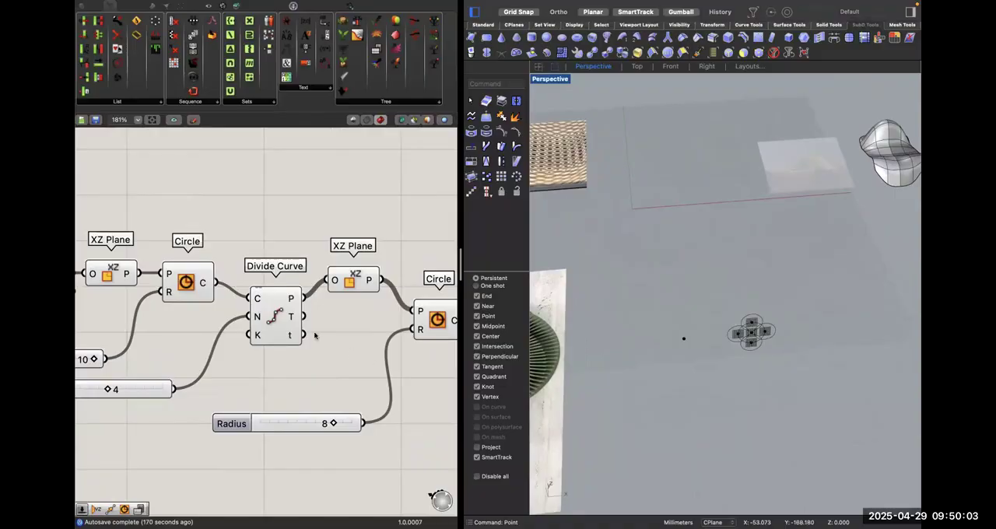
{"action": "scroll", "coordinate": [317, 337], "scroll_direction": "right", "scroll_amount": 5}
{"action": "scroll", "coordinate": [334, 289], "scroll_direction": "right", "scroll_amount": 2}
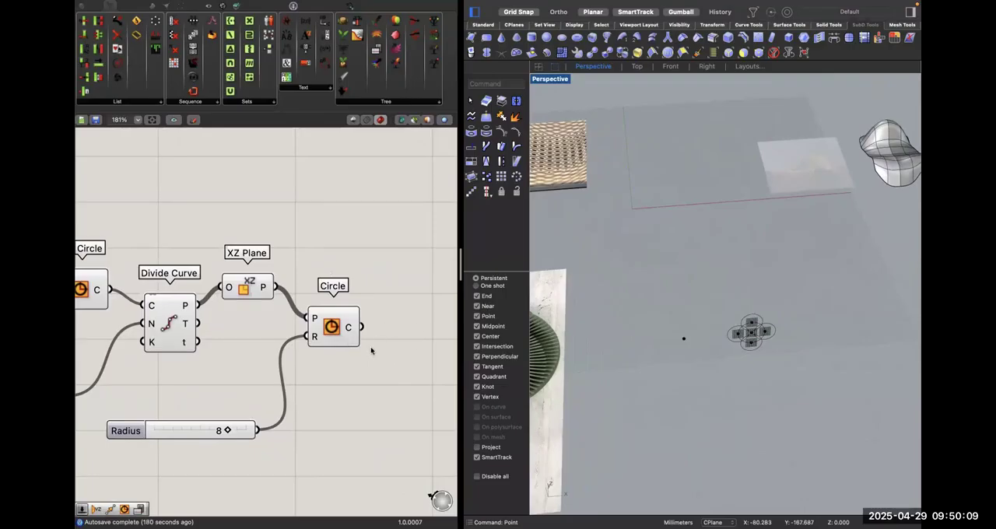
{"action": "left_click", "coordinate": [333, 326]}
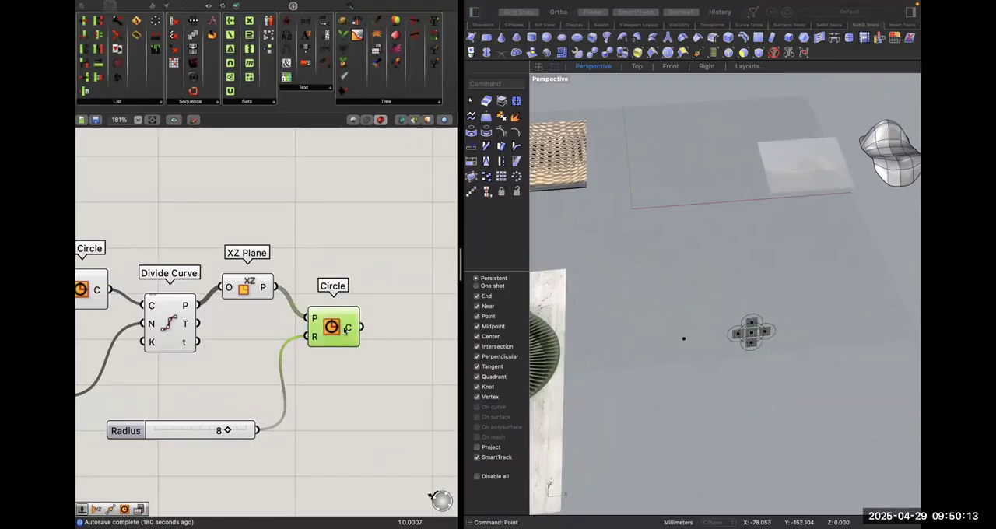
Add a Rotate component after the second Circle and connect the Circle's output to its geometry input.
{"action": "scroll", "coordinate": [343, 329], "scroll_direction": "down", "scroll_amount": 3}
{"action": "scroll", "coordinate": [296, 327], "scroll_direction": "down", "scroll_amount": 3}
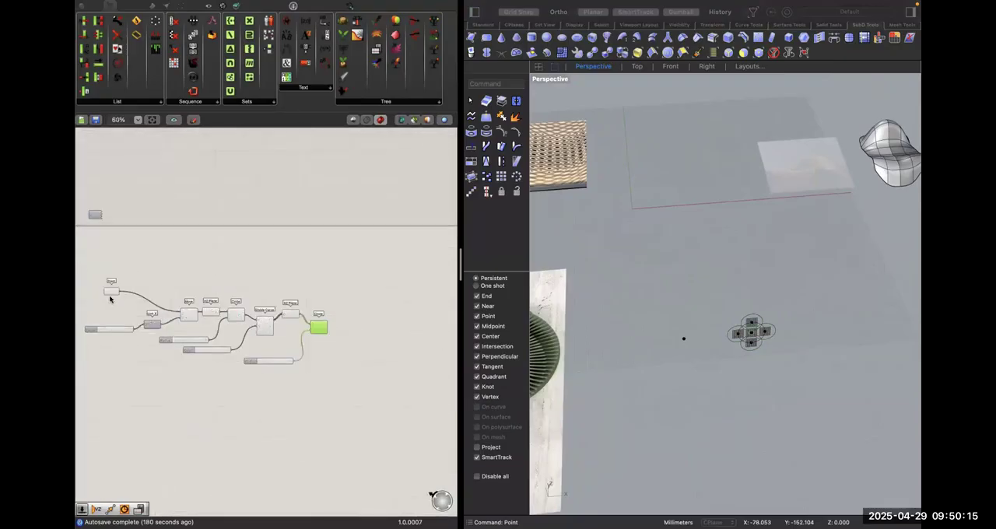
{"action": "left_click", "coordinate": [110, 293]}
{"action": "scroll", "coordinate": [241, 336], "scroll_direction": "up", "scroll_amount": 2}
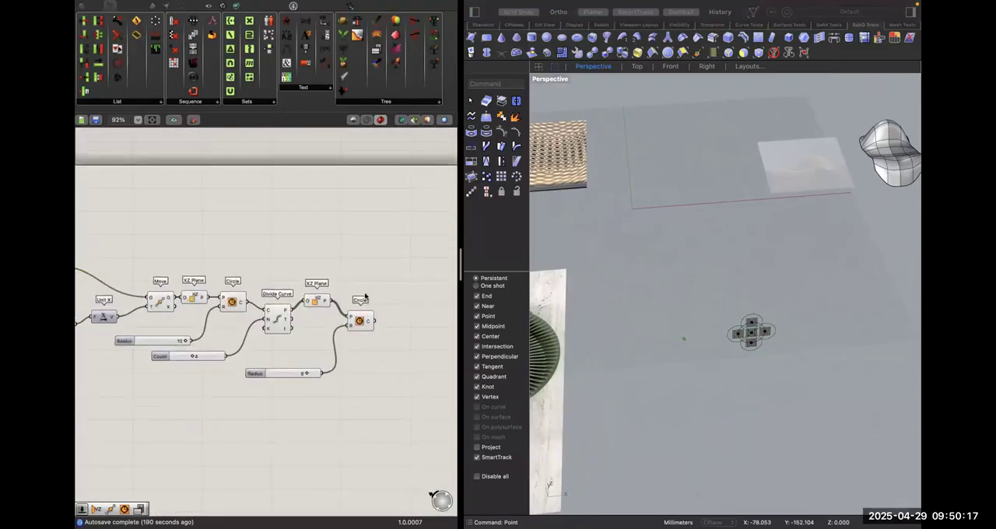
{"action": "double_click", "coordinate": [364, 273]}
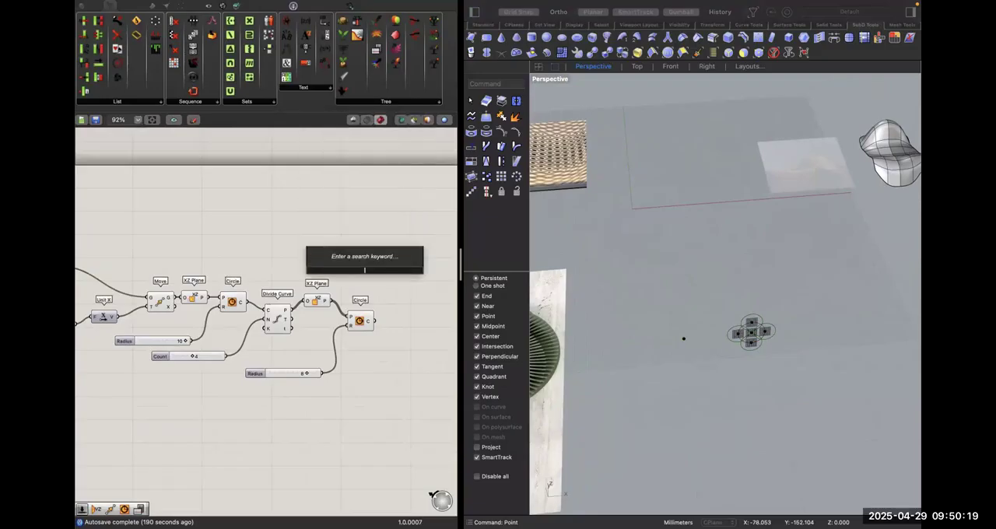
{"action": "type", "text": "rotate"}
{"action": "key", "text": "Return"}
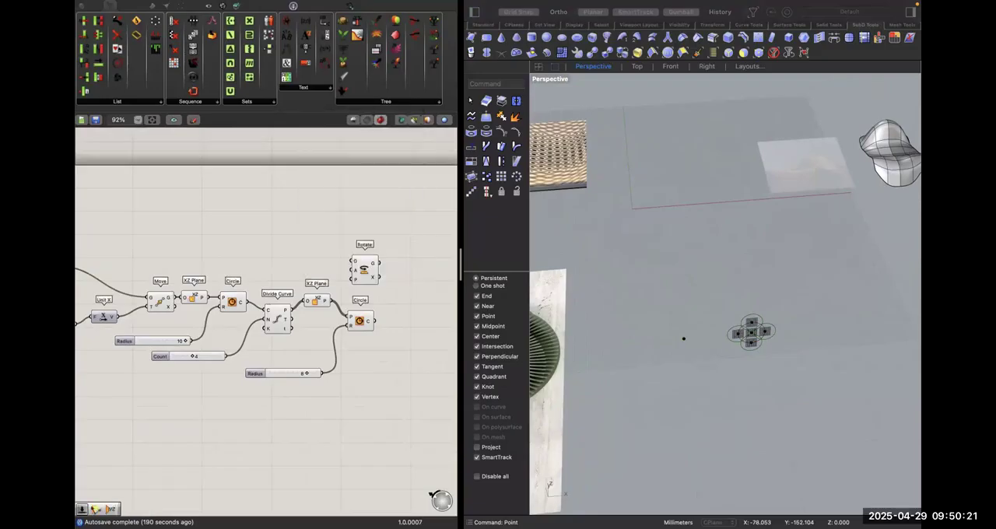
{"action": "left_click_drag", "start_coordinate": [352, 261], "coordinate": [375, 321]}
{"action": "left_click_drag", "start_coordinate": [375, 279], "coordinate": [424, 327]}
{"action": "left_click", "coordinate": [369, 323]}
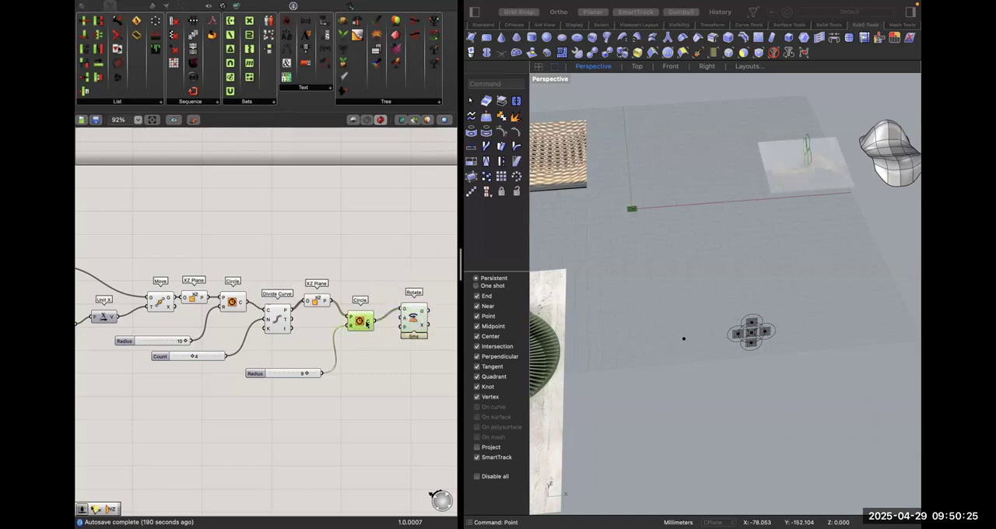
Connect the Point parameter to the Rotate component's plane input and place Rotate above the second Circle's level.
{"action": "left_click", "coordinate": [390, 349]}
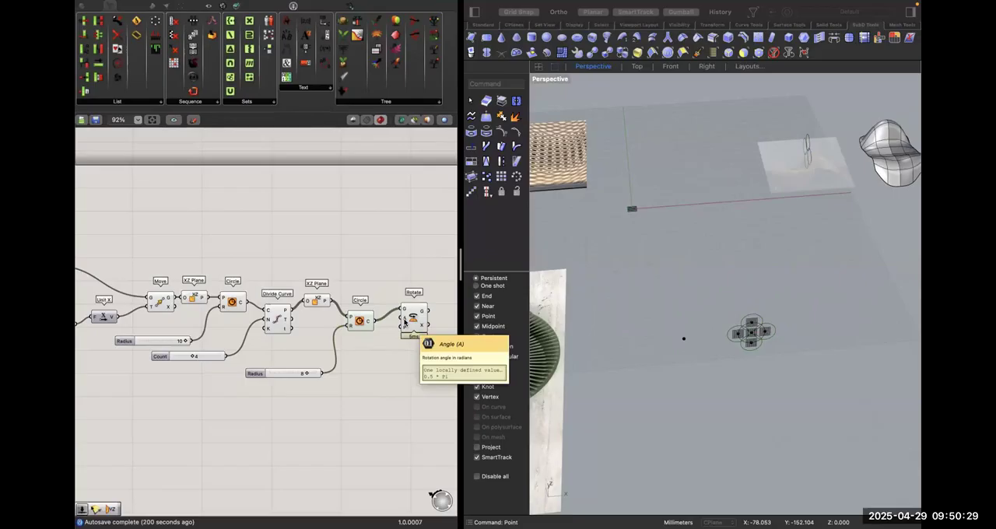
{"action": "left_click_drag", "start_coordinate": [405, 327], "coordinate": [104, 269]}
{"action": "scroll", "coordinate": [409, 342], "scroll_direction": "right", "scroll_amount": 2}
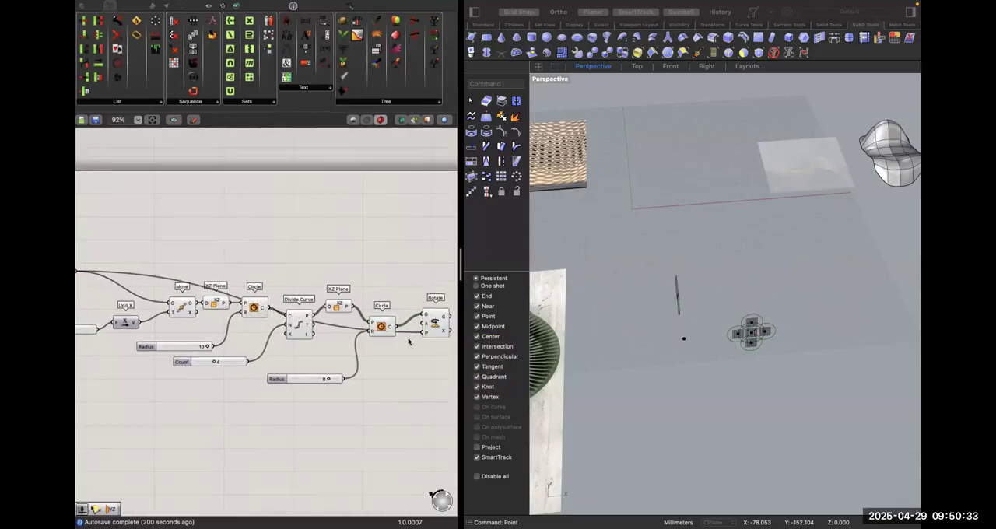
{"action": "scroll", "coordinate": [409, 341], "scroll_direction": "right", "scroll_amount": 2}
{"action": "left_click_drag", "start_coordinate": [378, 340], "coordinate": [402, 297]}
{"action": "left_click", "coordinate": [401, 375]}
{"action": "scroll", "coordinate": [393, 293], "scroll_direction": "up", "scroll_amount": 3}
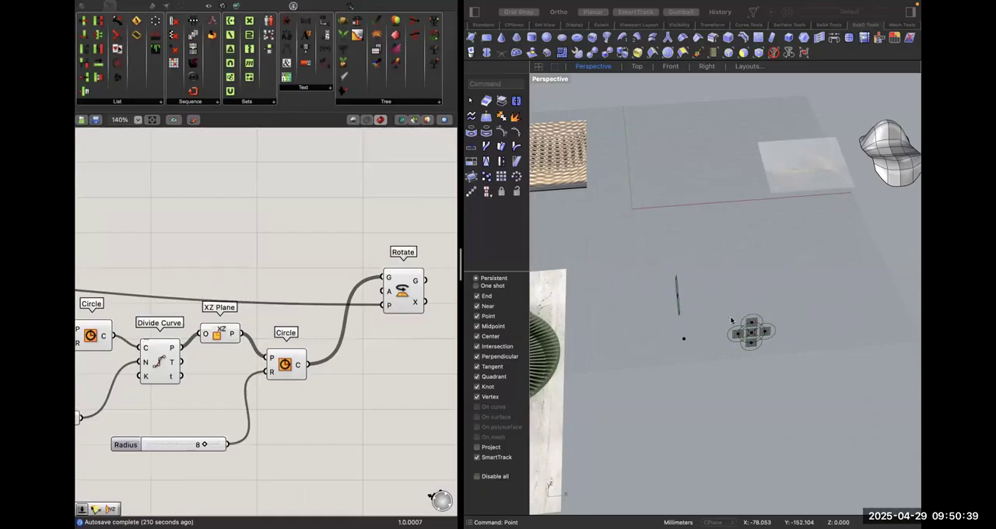
Add a Range component and place it below the second Circle component.
{"action": "double_click", "coordinate": [247, 222]}
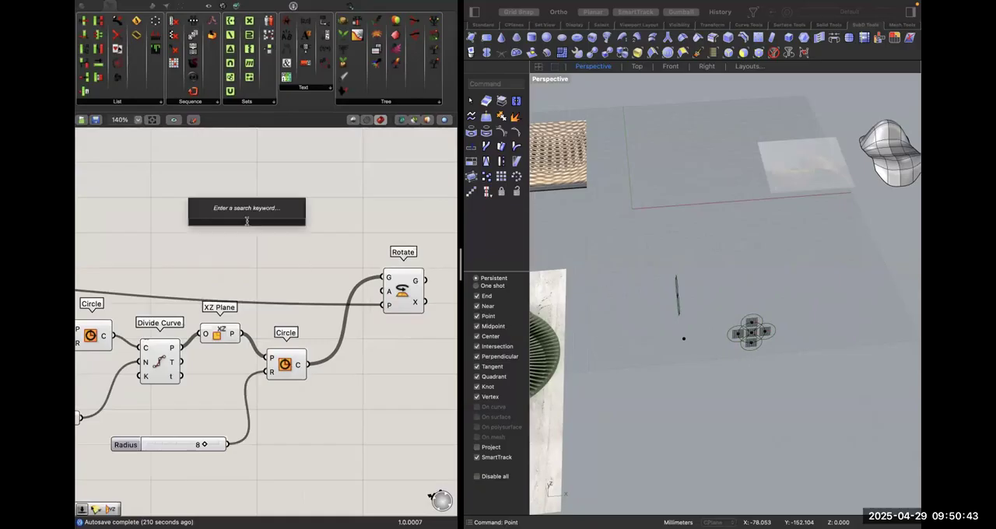
{"action": "type", "text": "rage"}
{"action": "key", "text": "BackSpace"}
{"action": "key", "text": "BackSpace"}
{"action": "key", "text": "BackSpace"}
{"action": "key", "text": "BackSpace"}
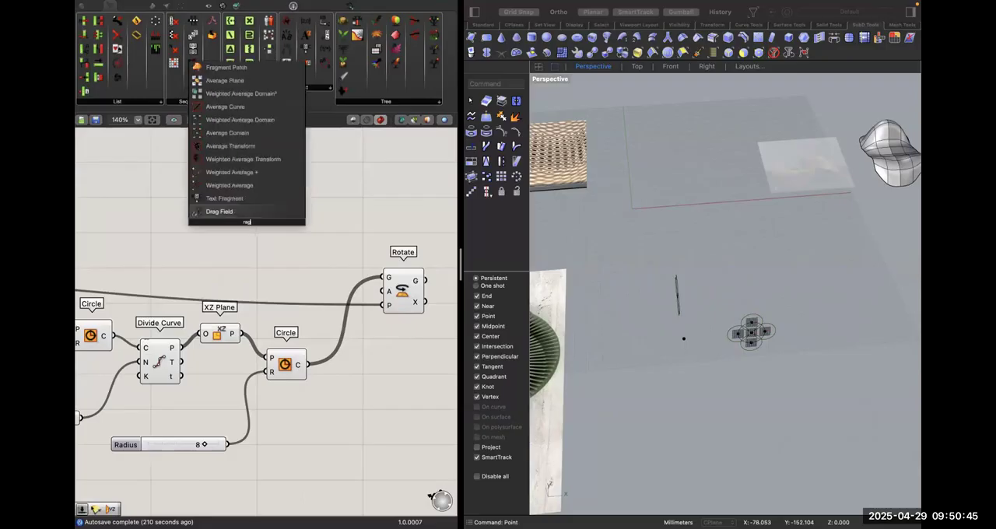
{"action": "type", "text": "range"}
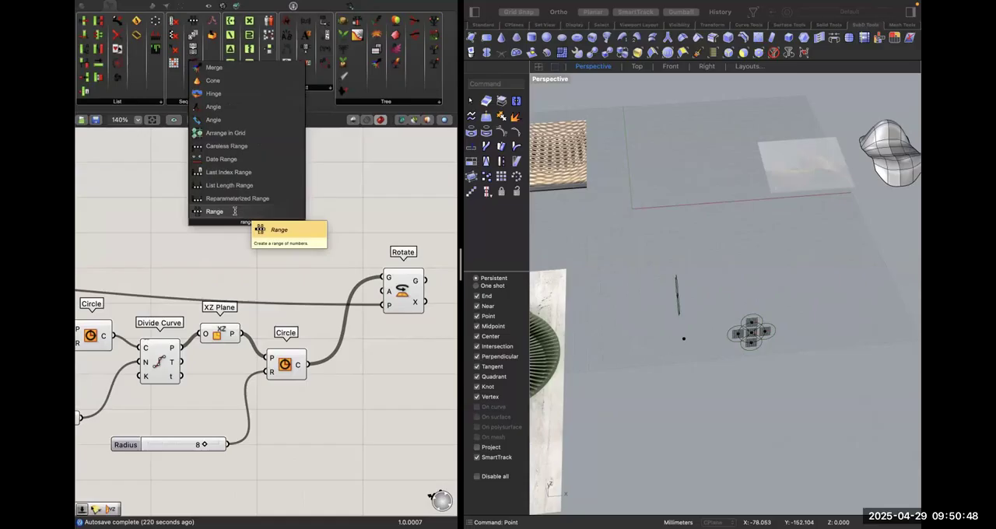
{"action": "left_click", "coordinate": [235, 212]}
{"action": "left_click_drag", "start_coordinate": [250, 223], "coordinate": [323, 463]}
{"action": "right_click_drag", "start_coordinate": [323, 476], "coordinate": [340, 417]}
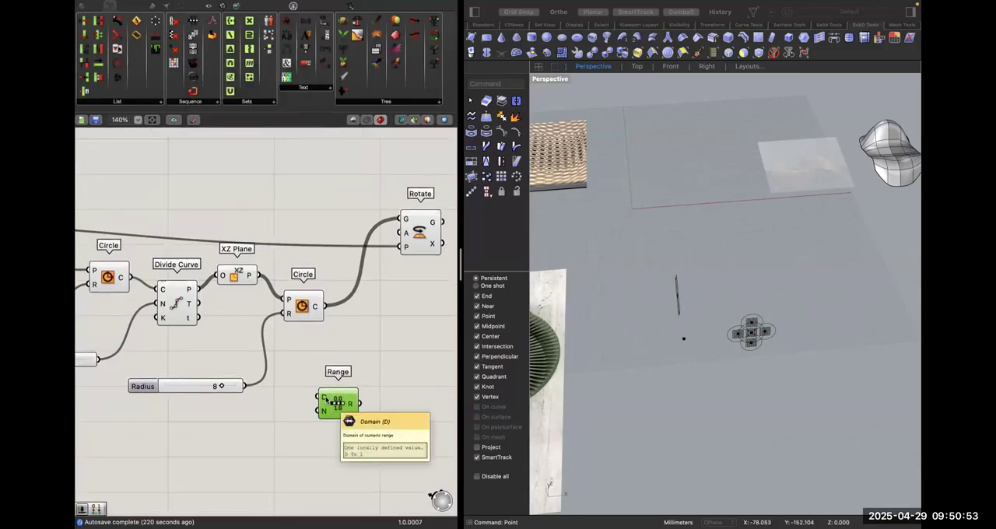
Set the Range component's domain to 0 to 360.
{"action": "right_click", "coordinate": [325, 398]}
{"action": "left_click", "coordinate": [389, 321]}
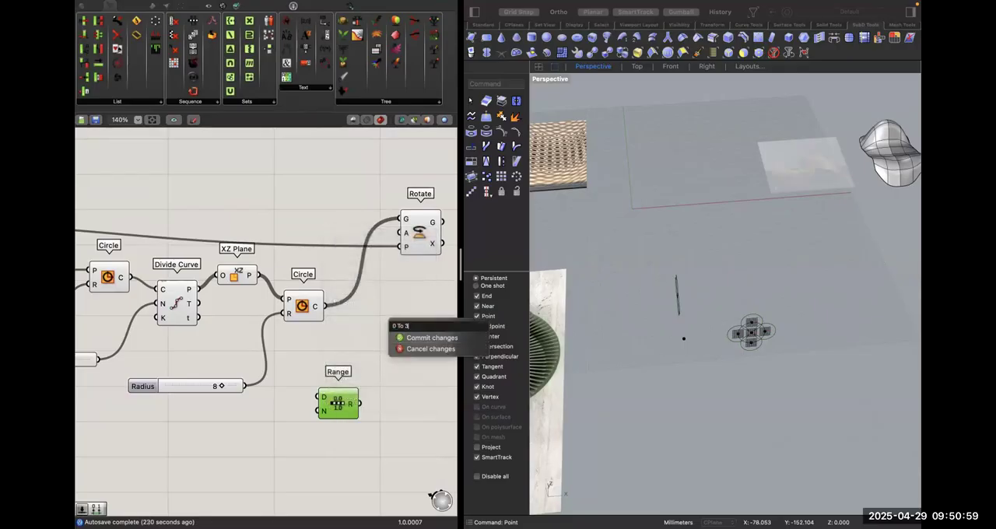
{"action": "left_click", "coordinate": [408, 337]}
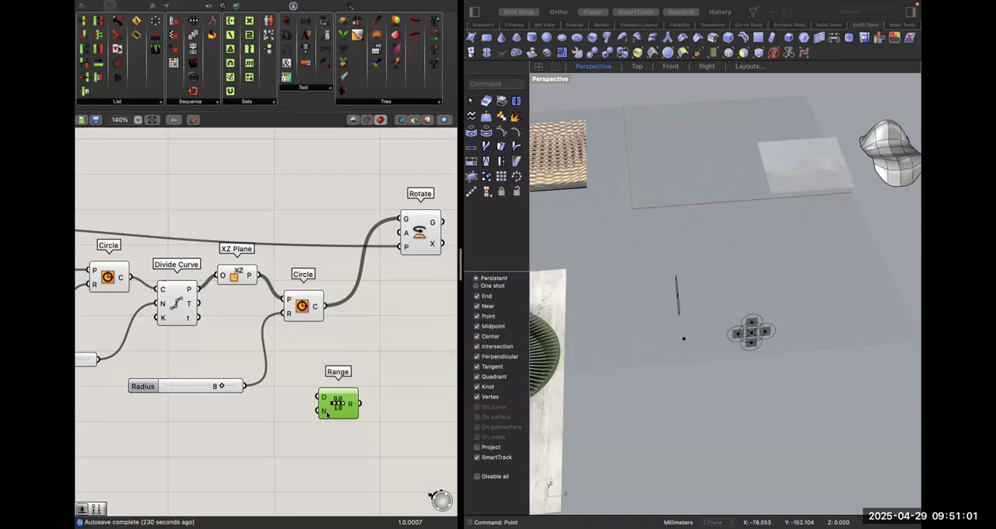
Create a slider with the value 8 for the Range's steps and connect the Range output to Rotate's angle input.
{"action": "double_click", "coordinate": [231, 431]}
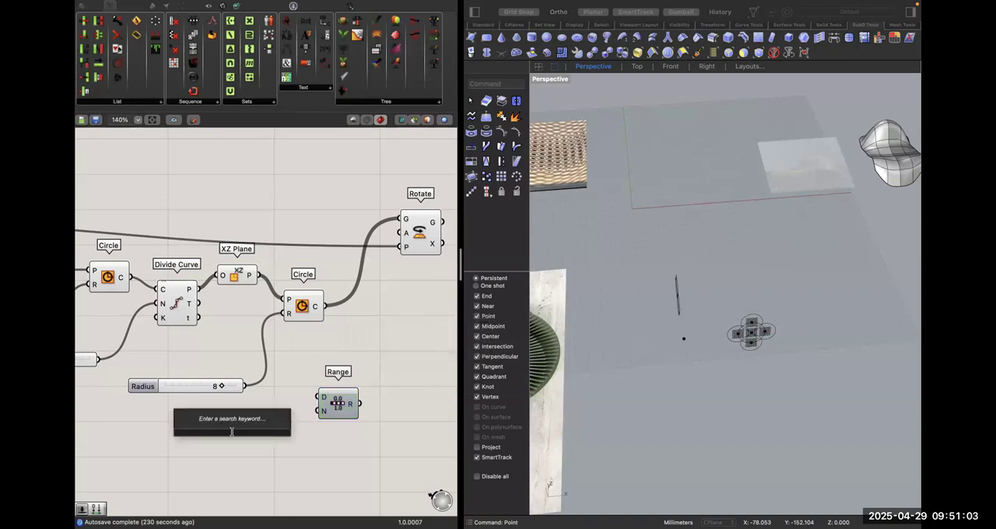
{"action": "type", "text": "8"}
{"action": "key", "text": "Return"}
{"action": "left_click_drag", "start_coordinate": [289, 432], "coordinate": [421, 339]}
{"action": "scroll", "coordinate": [412, 308], "scroll_direction": "right", "scroll_amount": 1}
{"action": "left_click", "coordinate": [394, 242]}
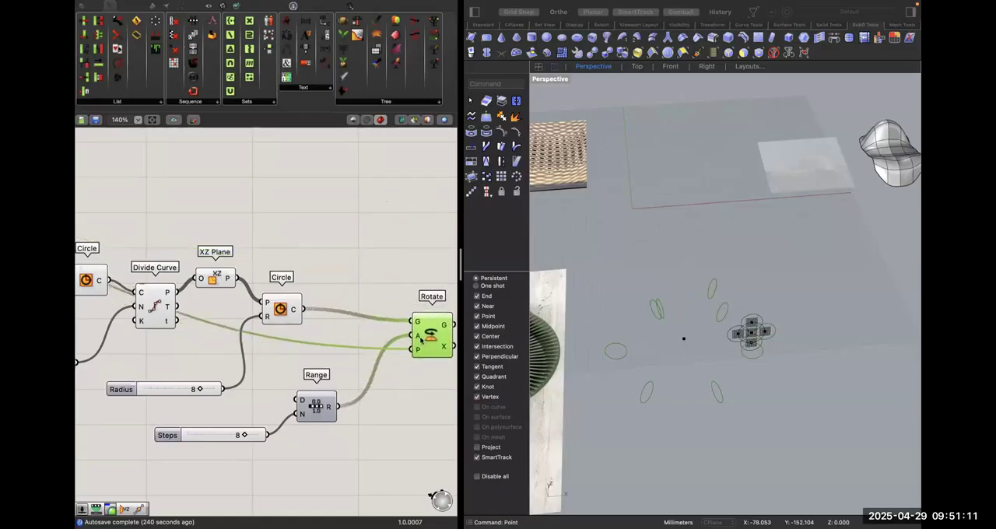
Switch the Rotate component's angle input to degrees and move the component higher on the canvas.
{"action": "right_click", "coordinate": [418, 338]}
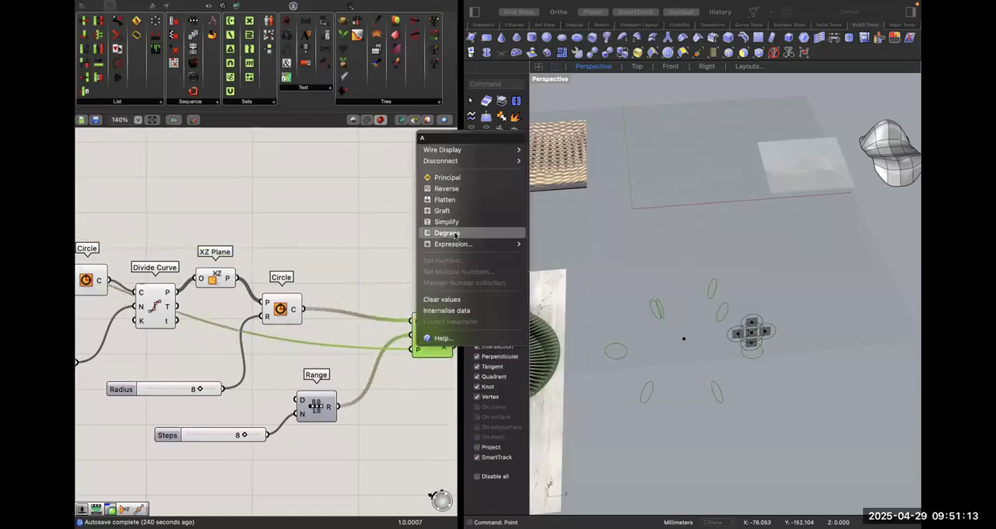
{"action": "left_click", "coordinate": [456, 233]}
{"action": "left_click_drag", "start_coordinate": [433, 356], "coordinate": [427, 263]}
{"action": "left_click", "coordinate": [417, 302]}
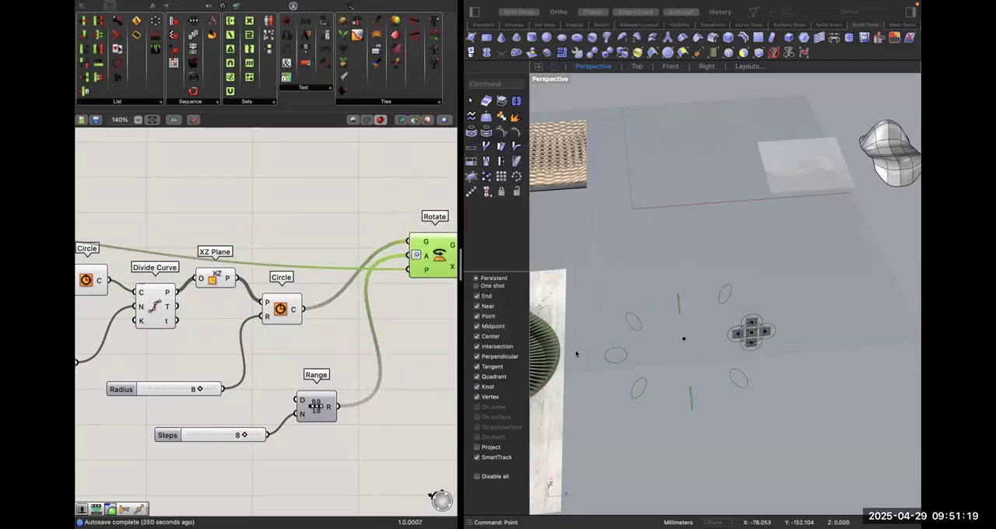
{"action": "left_click", "coordinate": [365, 377]}
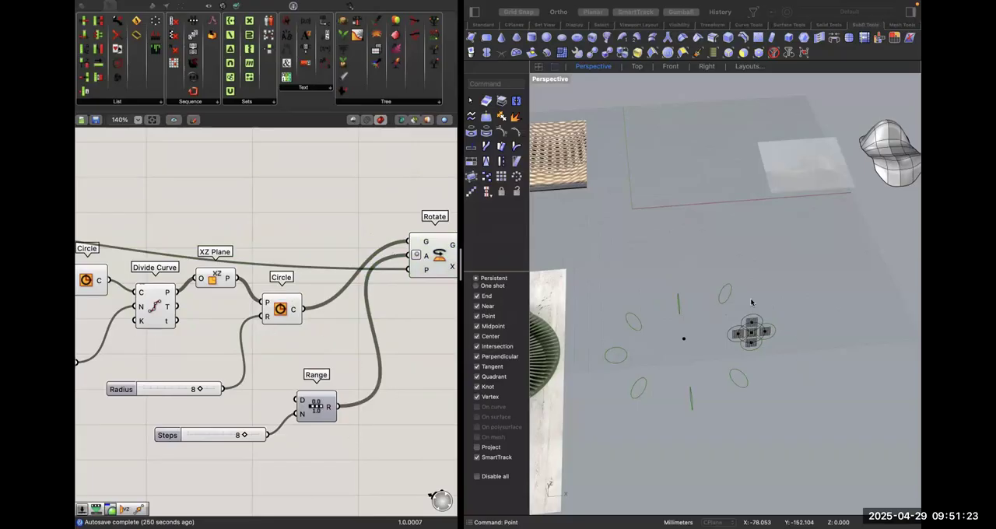
Graft the Rotate component's angle input so all circles are rotated to each angle.
{"action": "right_click", "coordinate": [426, 255]}
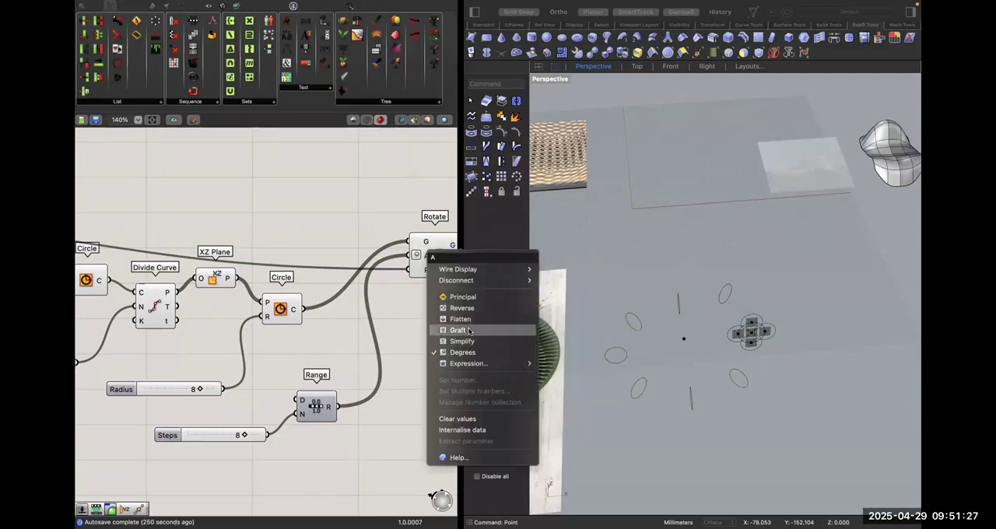
{"action": "left_click", "coordinate": [465, 341]}
{"action": "right_click_drag", "start_coordinate": [660, 368], "coordinate": [773, 294]}
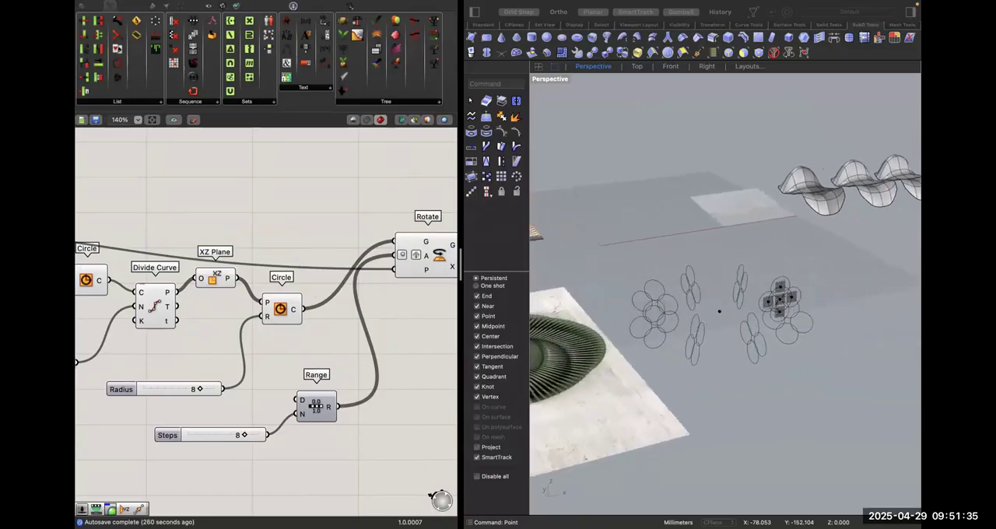
Add two panels and connect them to the Range output and the second Circle's output to compare their data.
{"action": "double_click", "coordinate": [355, 436]}
{"action": "type", "text": "panel"}
{"action": "key", "text": "Return"}
{"action": "left_click_drag", "start_coordinate": [334, 437], "coordinate": [417, 437]}
{"action": "left_click_drag", "start_coordinate": [340, 407], "coordinate": [375, 435]}
{"action": "right_click_drag", "start_coordinate": [413, 475], "coordinate": [403, 399]}
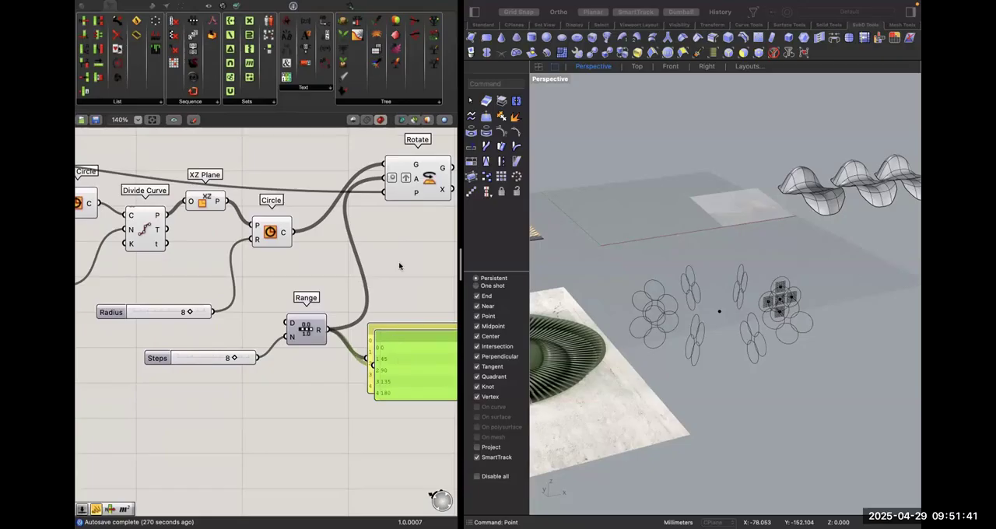
{"action": "left_click_drag", "start_coordinate": [395, 347], "coordinate": [402, 239], "text": "alt"}
{"action": "left_click_drag", "start_coordinate": [285, 232], "coordinate": [376, 249]}
{"action": "right_click_drag", "start_coordinate": [421, 328], "coordinate": [332, 343]}
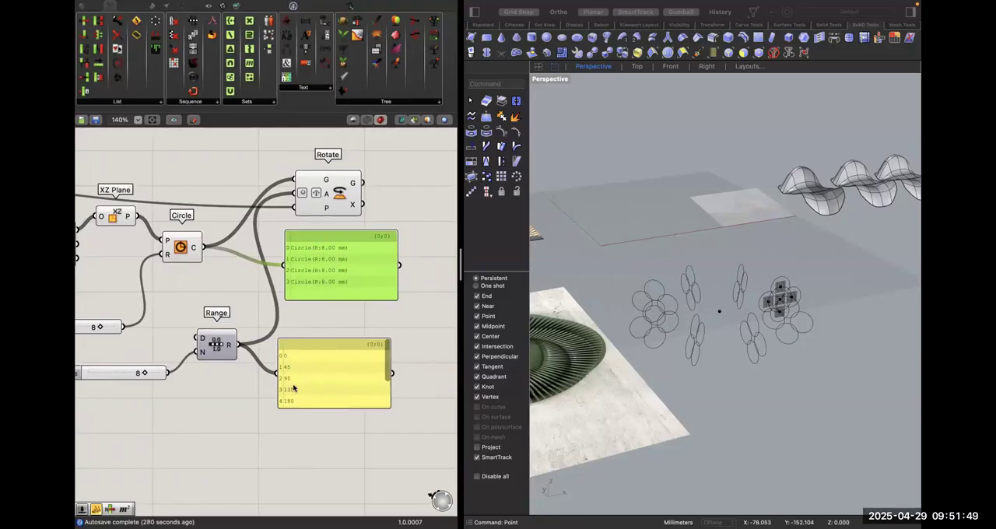
Graft the Range component's output.
{"action": "left_click", "coordinate": [218, 343]}
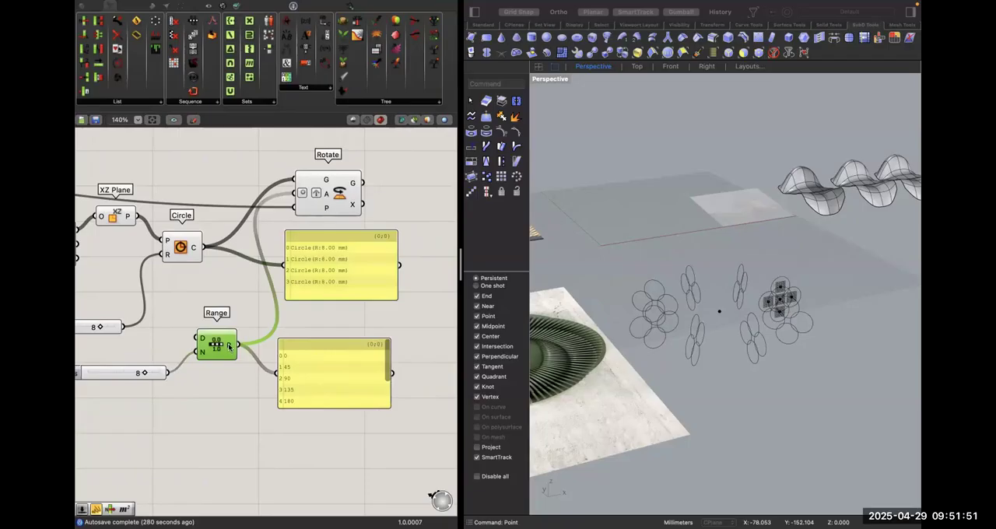
{"action": "right_click", "coordinate": [229, 347]}
{"action": "left_click", "coordinate": [249, 408]}
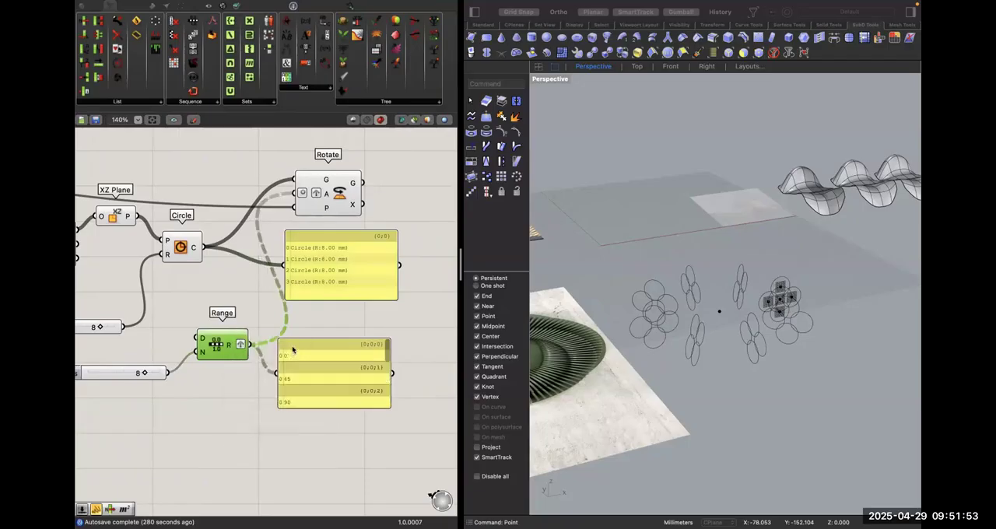
{"action": "right_click_drag", "start_coordinate": [305, 385], "coordinate": [319, 415]}
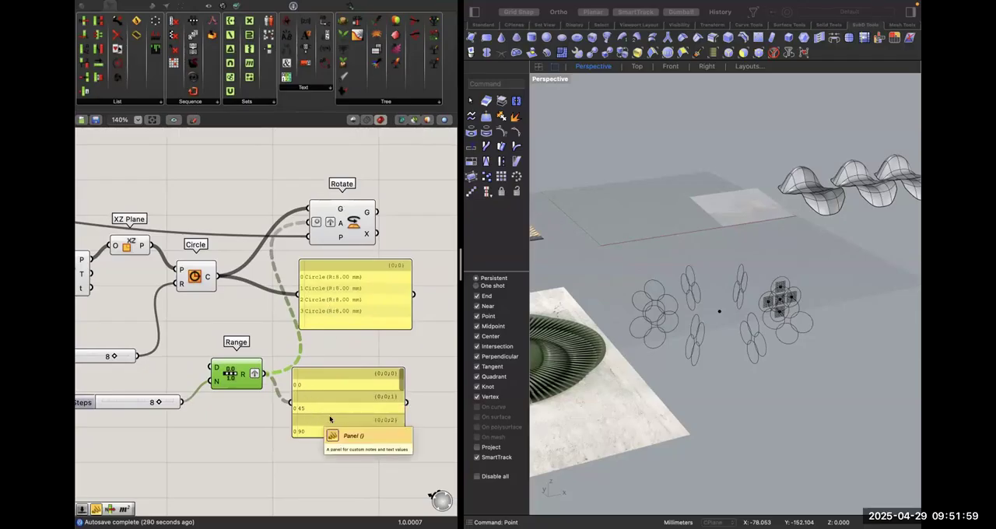
Delete both data panels beside the second Circle and Range components.
{"action": "left_click_drag", "start_coordinate": [340, 484], "coordinate": [333, 312]}
{"action": "key", "text": "Delete"}
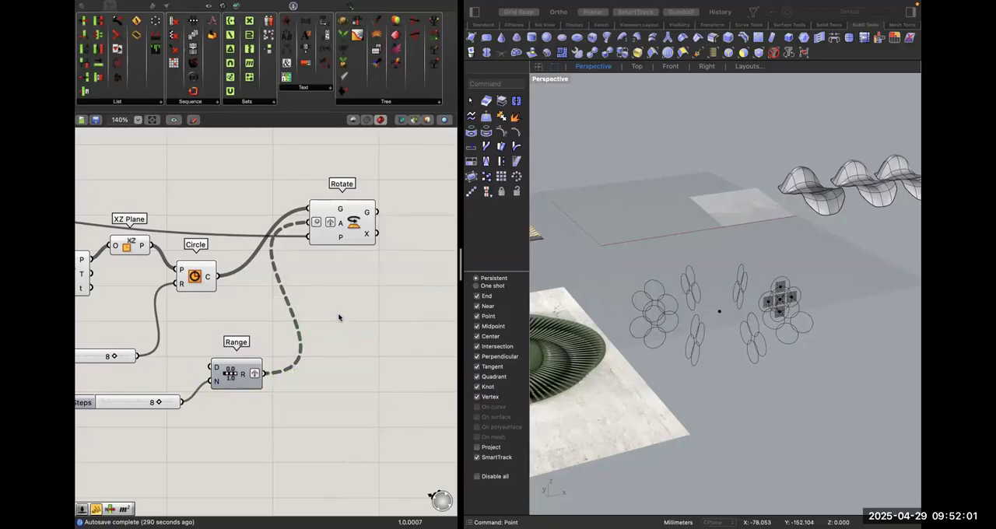
{"action": "right_click_drag", "start_coordinate": [337, 317], "coordinate": [318, 331]}
{"action": "right_click_drag", "start_coordinate": [820, 270], "coordinate": [768, 308]}
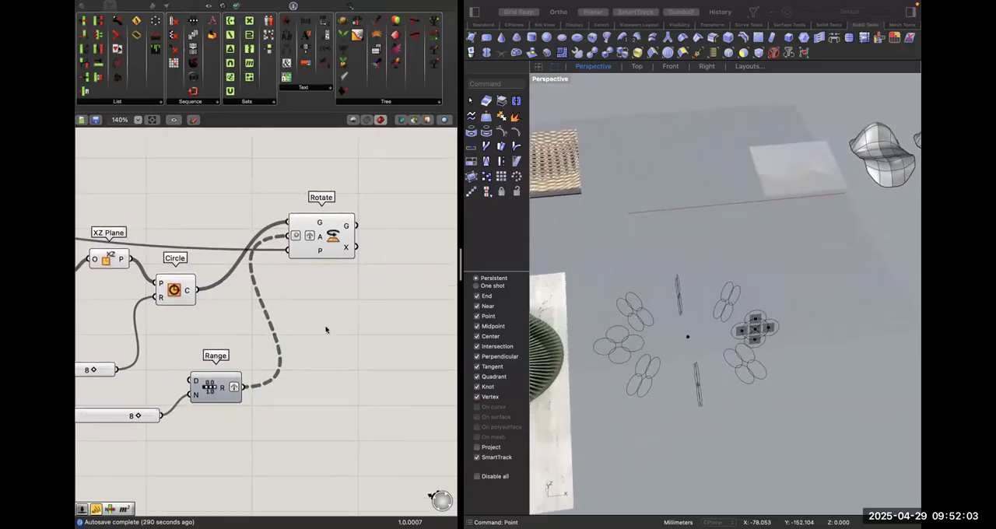
Turn off the preview of the components from Move through the second Circle.
{"action": "scroll", "coordinate": [327, 330], "scroll_direction": "down", "scroll_amount": 8}
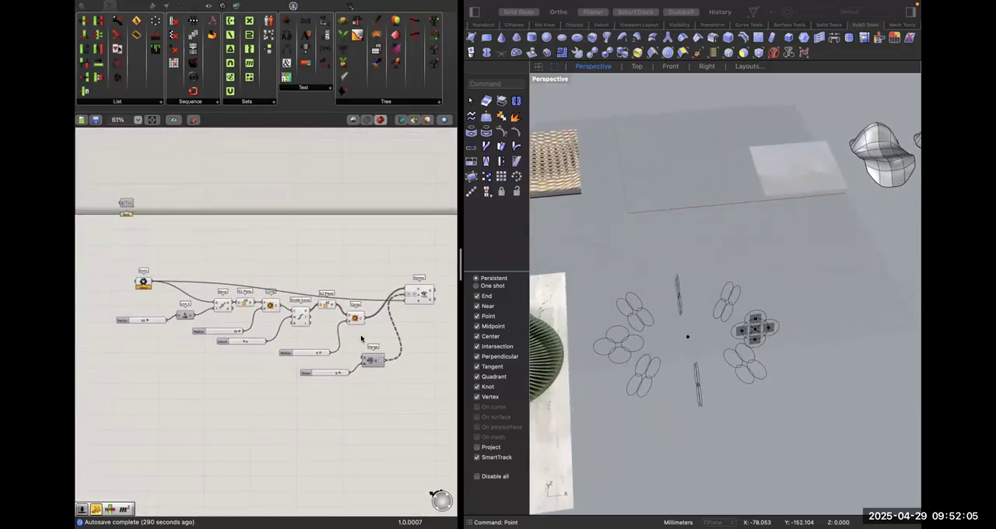
{"action": "left_click_drag", "start_coordinate": [362, 336], "coordinate": [195, 250]}
{"action": "left_click_drag", "start_coordinate": [242, 297], "coordinate": [234, 298]}
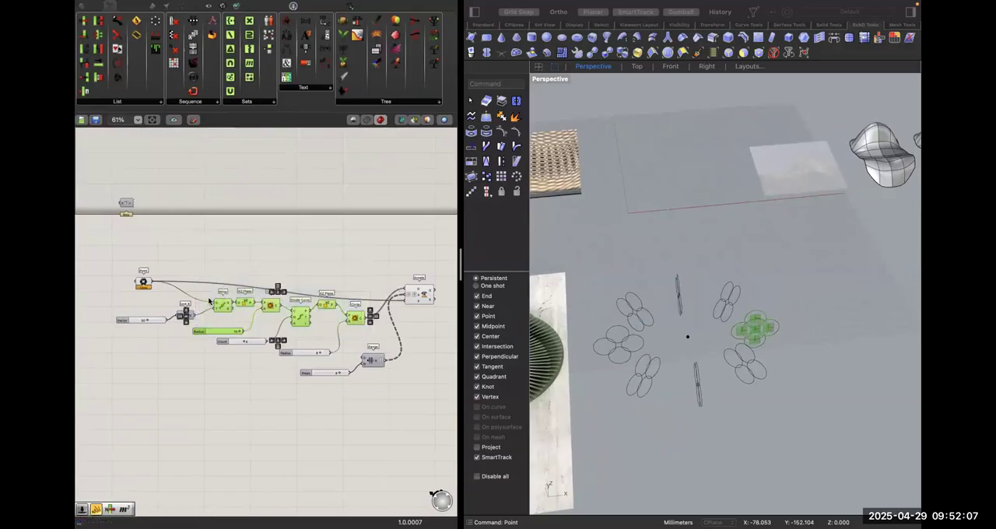
{"action": "right_click", "coordinate": [206, 295]}
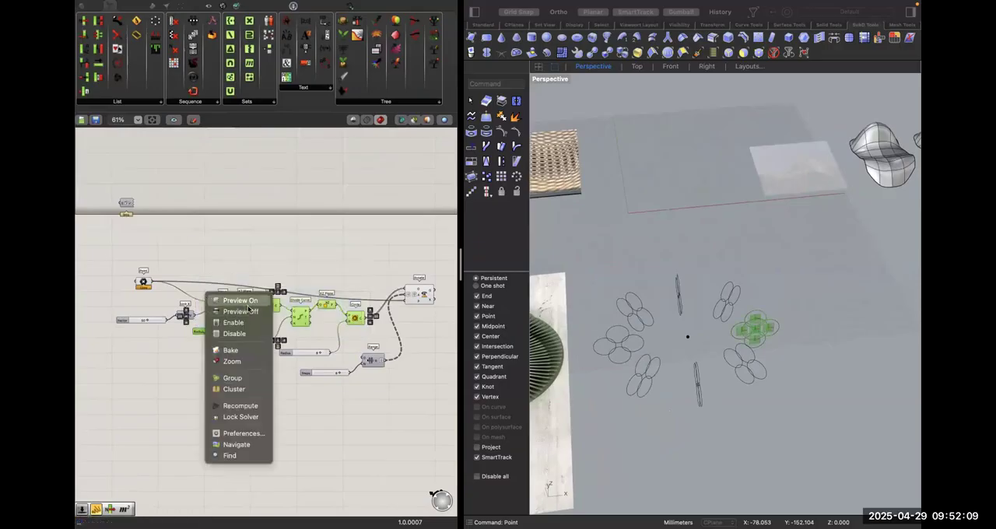
{"action": "key", "text": "ctrl+q"}
{"action": "scroll", "coordinate": [319, 369], "scroll_direction": "right", "scroll_amount": 3}
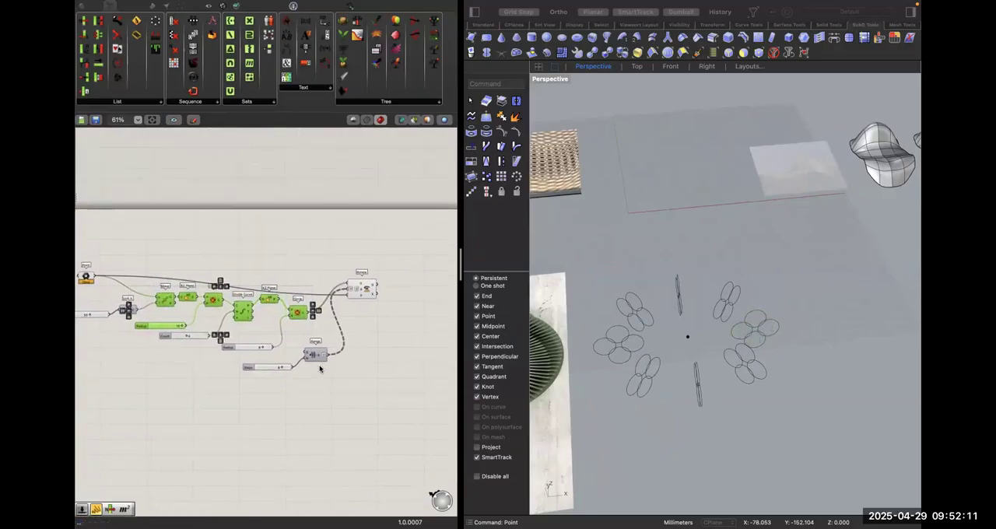
Duplicate the Rotate component with its connections and place the copy below the original.
{"action": "left_click", "coordinate": [336, 321]}
{"action": "scroll", "coordinate": [336, 322], "scroll_direction": "up", "scroll_amount": 4}
{"action": "double_click", "coordinate": [369, 283]}
{"action": "left_click", "coordinate": [393, 345]}
{"action": "mouse_move", "coordinate": [366, 269]}
{"action": "left_mouse_down"}
{"action": "mouse_move", "coordinate": [390, 309]}
{"action": "mouse_move", "coordinate": [389, 238]}
{"action": "mouse_move", "coordinate": [376, 256]}
{"action": "left_mouse_up"}
{"action": "left_click", "coordinate": [389, 333]}
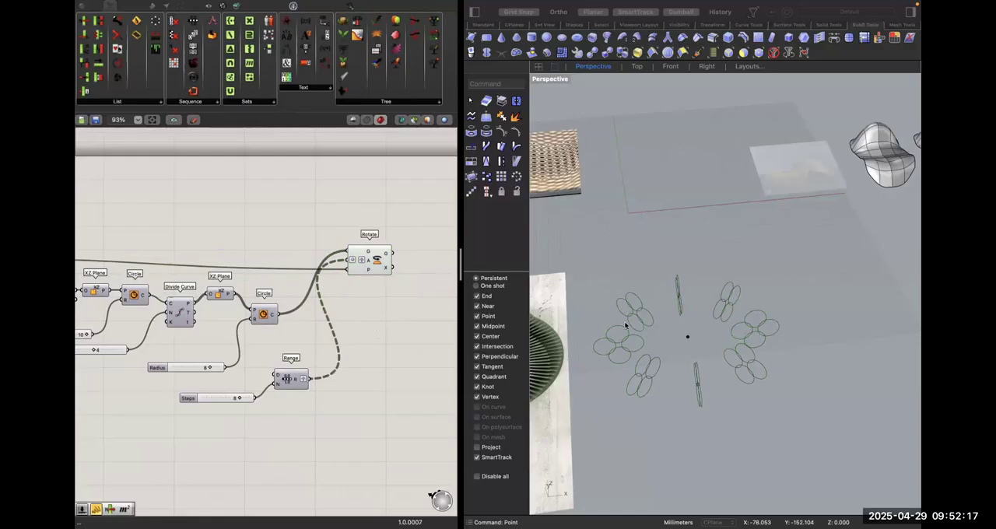
{"action": "left_click", "coordinate": [369, 262]}
{"action": "left_click_drag", "start_coordinate": [402, 334], "coordinate": [407, 356], "text": "alt"}
{"action": "left_click", "coordinate": [366, 307]}
{"action": "right_click_drag", "start_coordinate": [367, 308], "coordinate": [411, 283]}
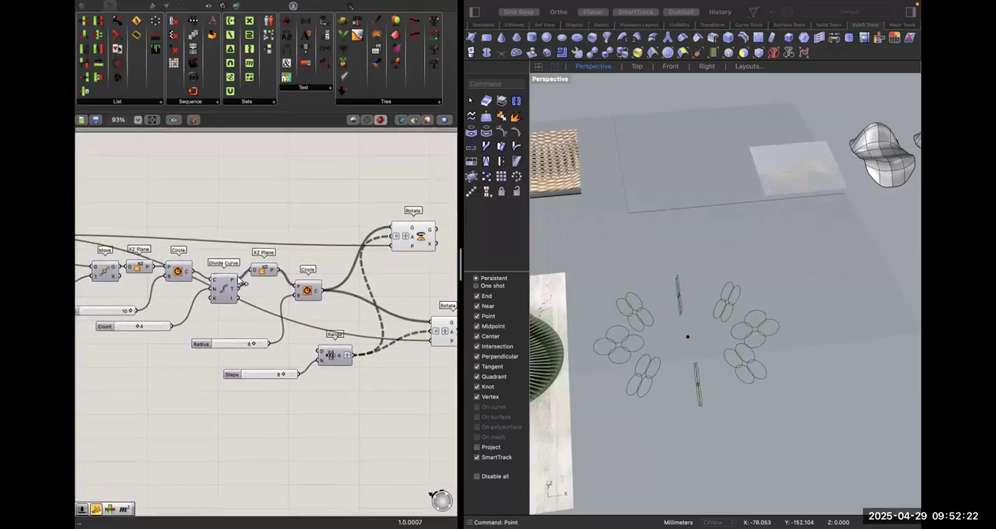
Connect the first XZ Plane's output to the copied Rotate's geometry input, replacing the circles.
{"action": "left_click", "coordinate": [182, 269]}
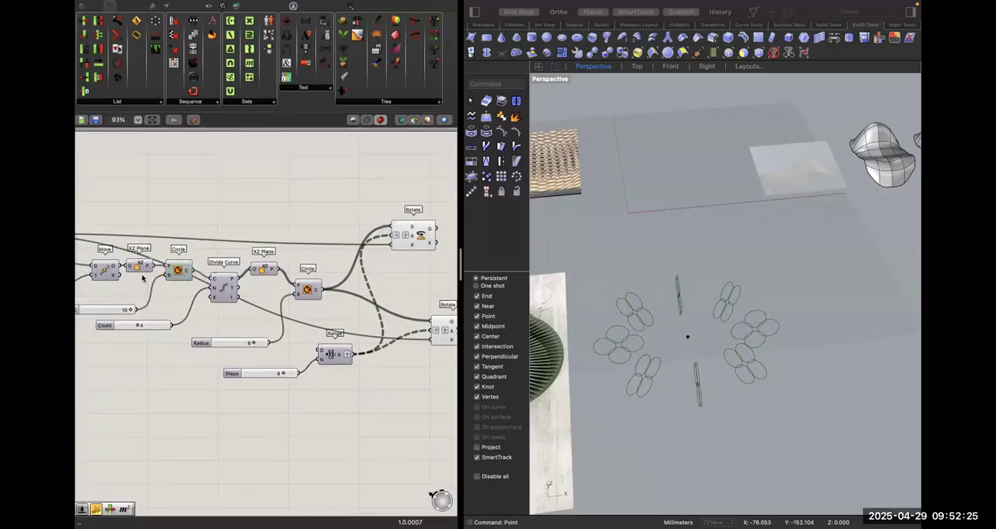
{"action": "left_click", "coordinate": [142, 266]}
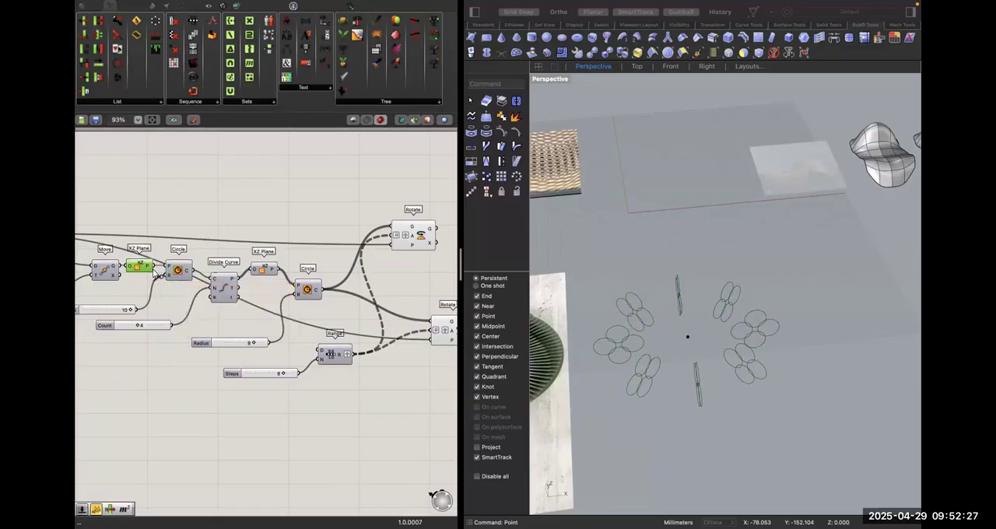
{"action": "left_click_drag", "start_coordinate": [155, 269], "coordinate": [412, 287]}
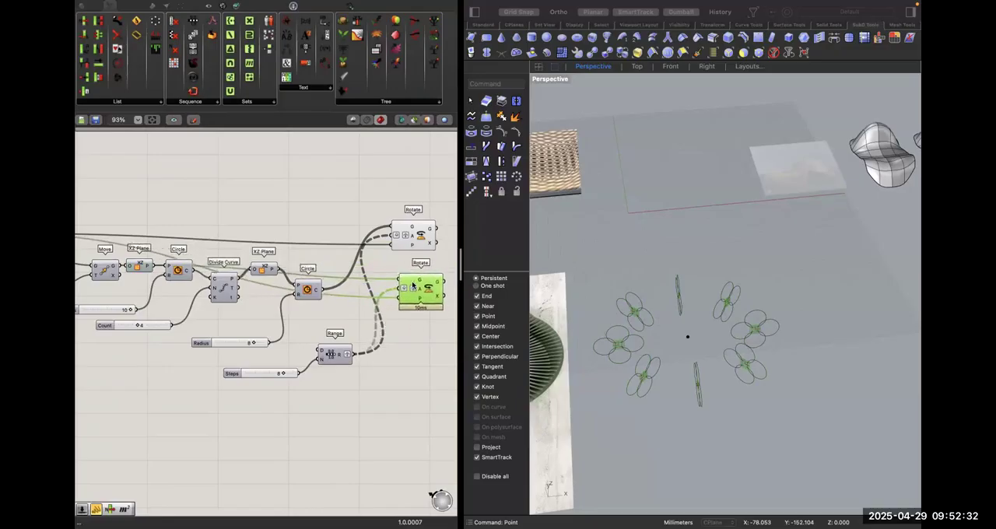
Examine which geometry the original and the copied Rotate components each generate in the viewport.
{"action": "left_click", "coordinate": [414, 346]}
{"action": "scroll", "coordinate": [446, 324], "scroll_direction": "right", "scroll_amount": 3}
{"action": "left_click", "coordinate": [356, 244]}
{"action": "left_click", "coordinate": [360, 294]}
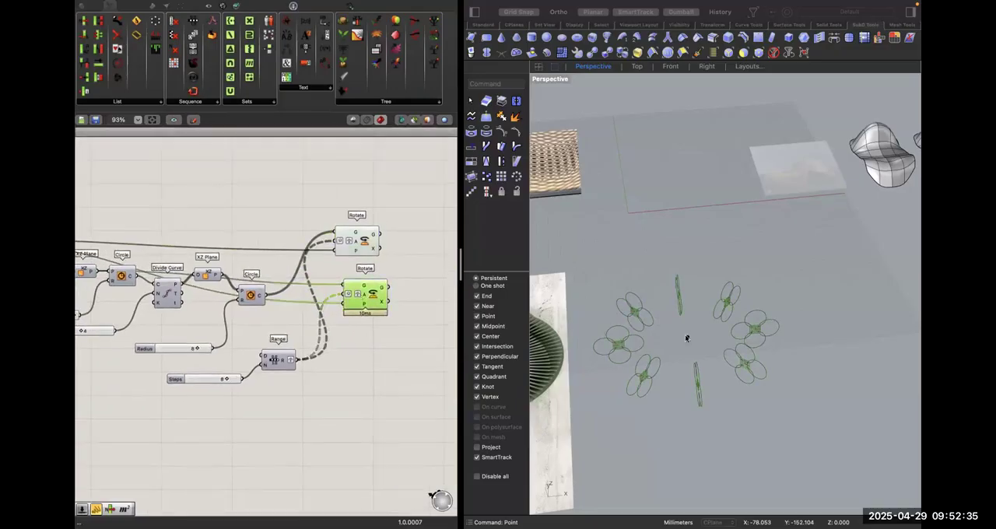
{"action": "left_click", "coordinate": [398, 292]}
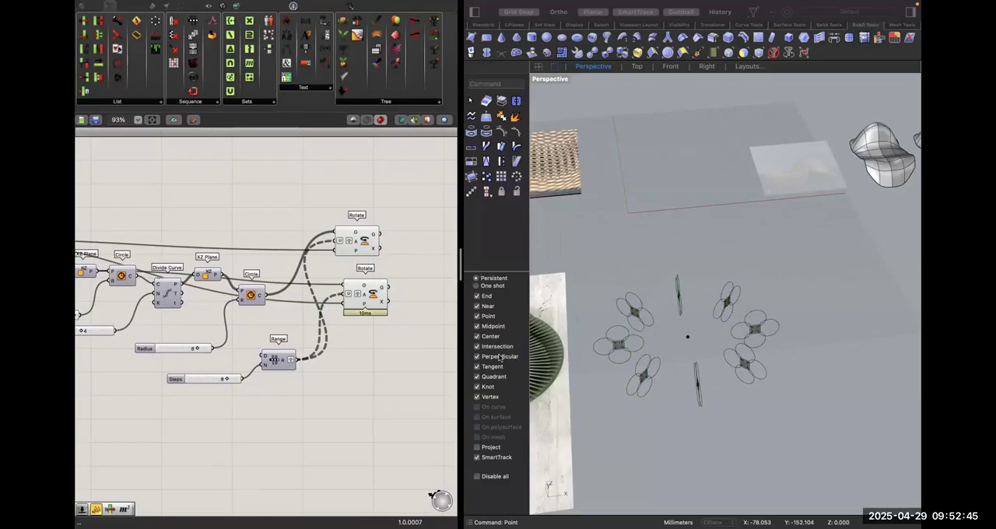
{"action": "left_click", "coordinate": [374, 297]}
{"action": "left_click", "coordinate": [365, 250]}
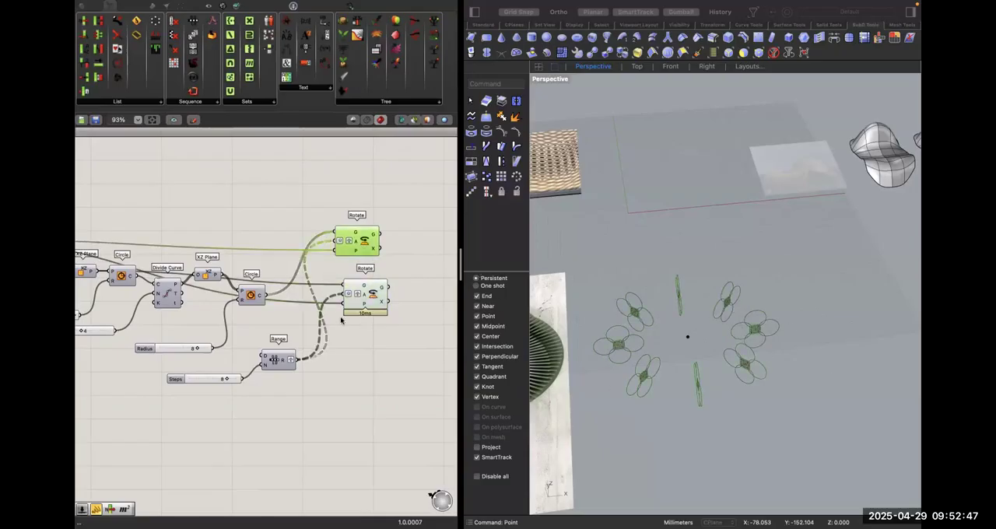
{"action": "left_click", "coordinate": [335, 367]}
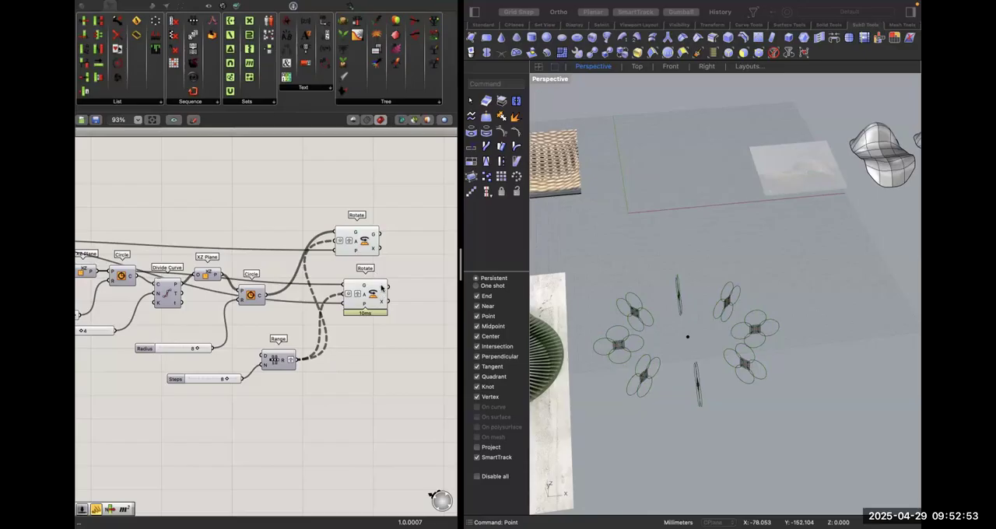
Remove the graft from the Range component's output and check the resulting list of angles.
{"action": "mouse_move", "coordinate": [381, 287]}
{"action": "scroll", "coordinate": [275, 362], "scroll_direction": "up", "scroll_amount": 5}
{"action": "mouse_move", "coordinate": [299, 361]}
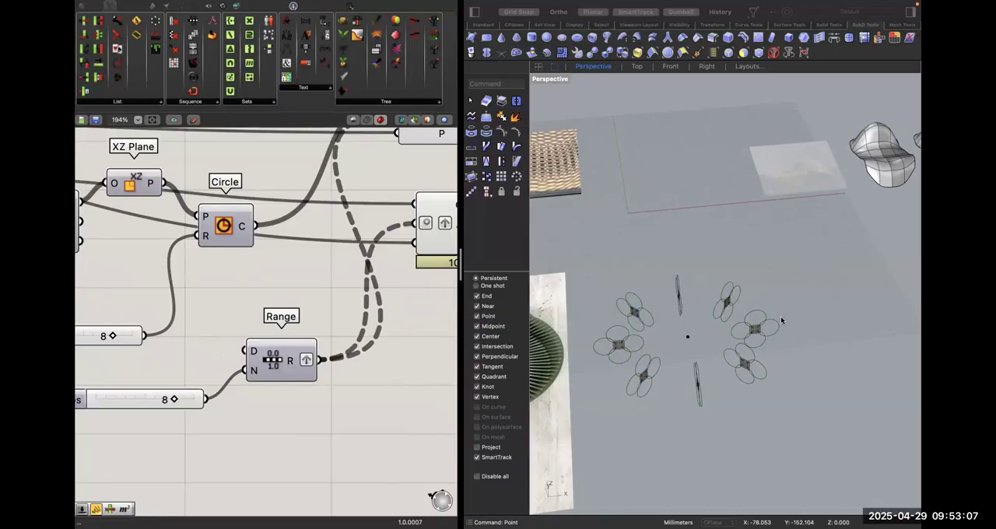
{"action": "right_click", "coordinate": [310, 366]}
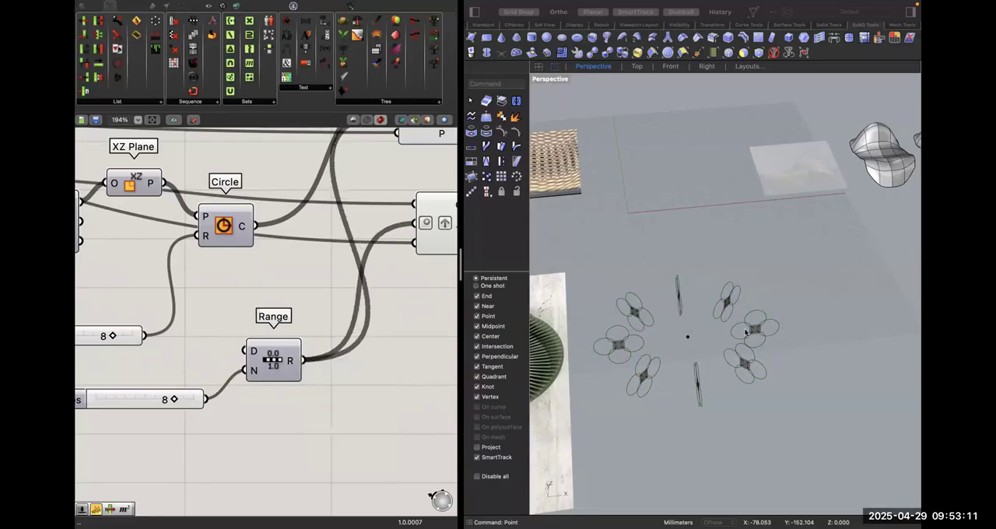
{"action": "right_click_drag", "start_coordinate": [748, 331], "coordinate": [752, 356]}
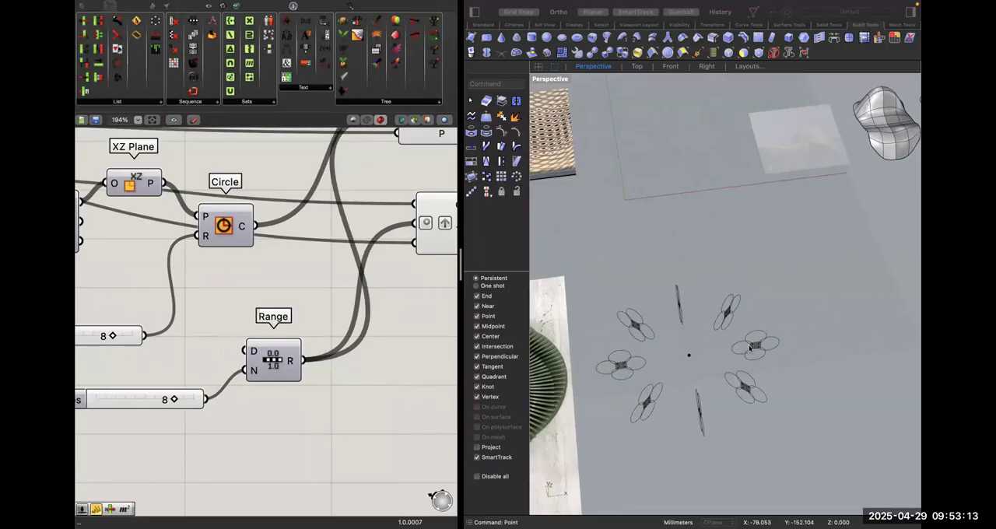
{"action": "mouse_move", "coordinate": [293, 365]}
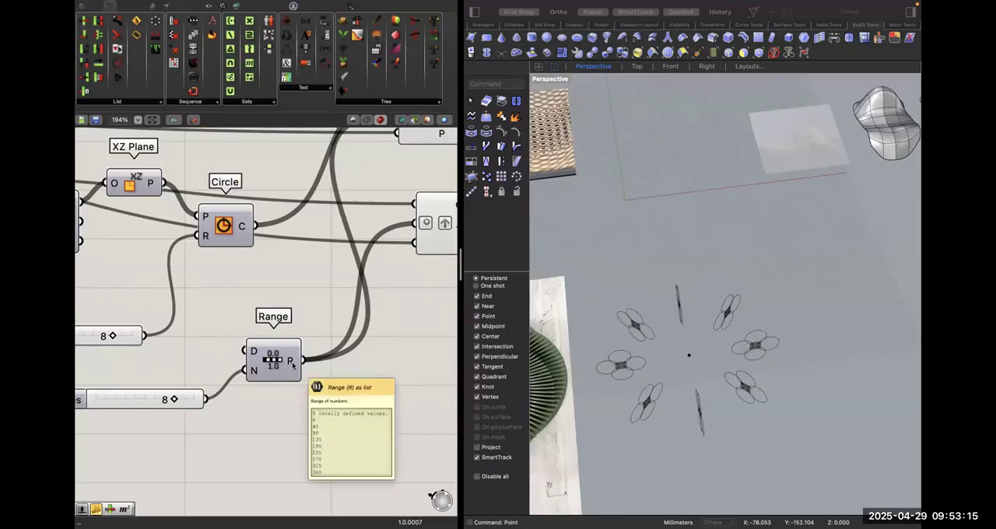
{"action": "type", "text": "cir"}
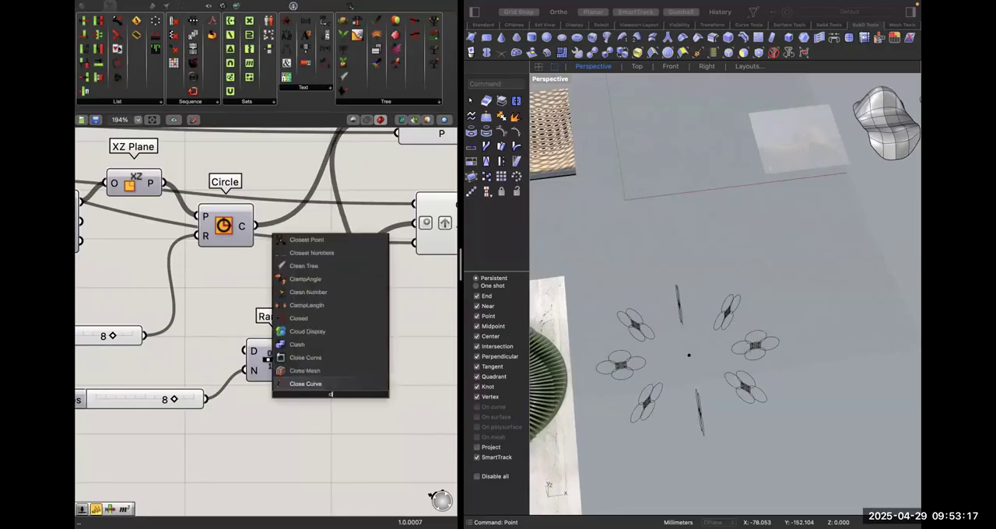
{"action": "key", "text": "BackSpace"}
{"action": "key", "text": "BackSpace"}
{"action": "key", "text": "BackSpace"}
{"action": "type", "text": "cul"}
{"action": "key", "text": "BackSpace"}
{"action": "key", "text": "BackSpace"}
{"action": "key", "text": "BackSpace"}
{"action": "key", "text": "BackSpace"}
{"action": "type", "text": "ul"}
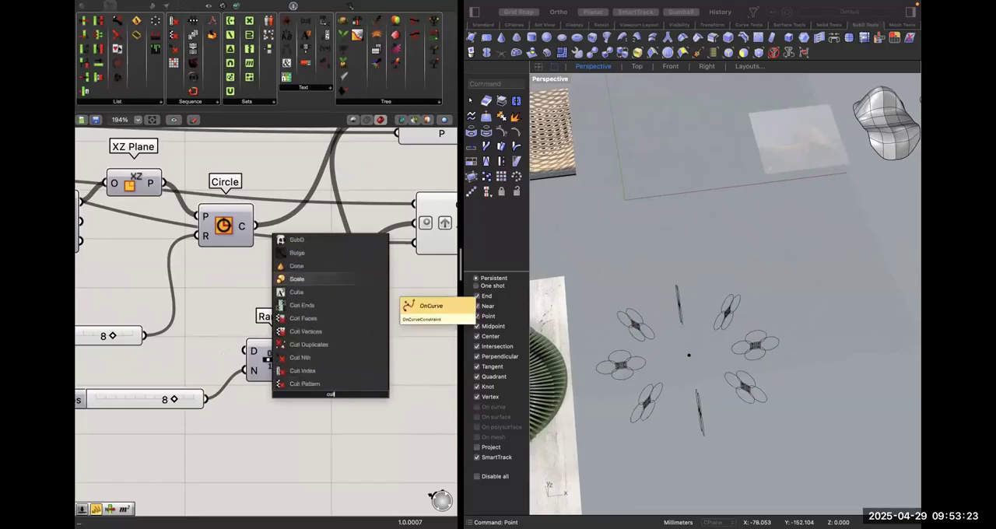
{"action": "left_click", "coordinate": [316, 364]}
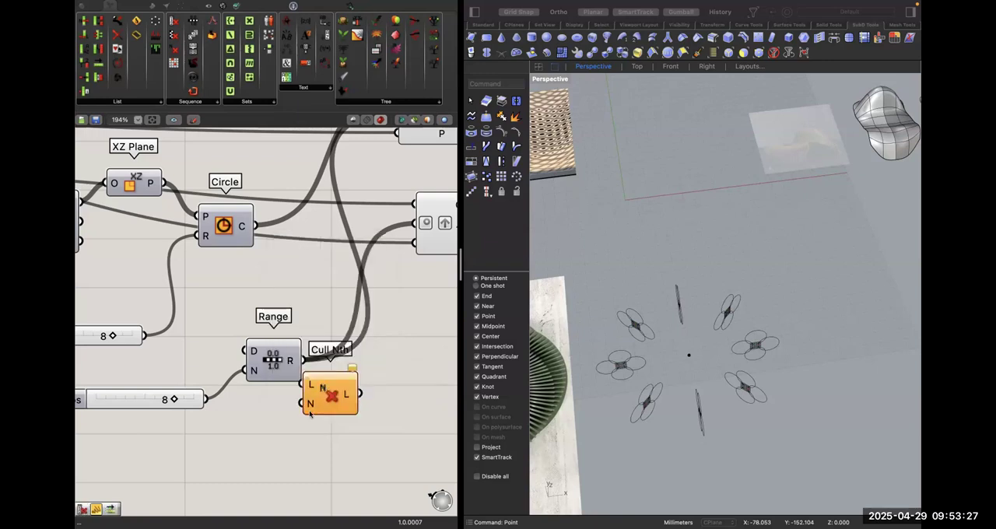
{"action": "left_click", "coordinate": [323, 397]}
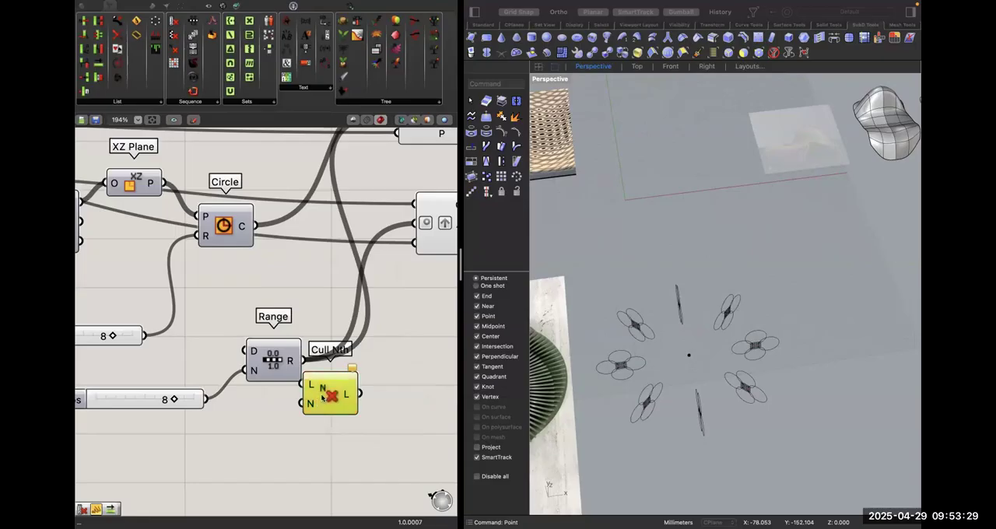
{"action": "key", "text": "Delete"}
Add a Cull Index component beside Range and connect the Range output to its list input.
{"action": "double_click", "coordinate": [321, 389]}
{"action": "type", "text": "cull"}
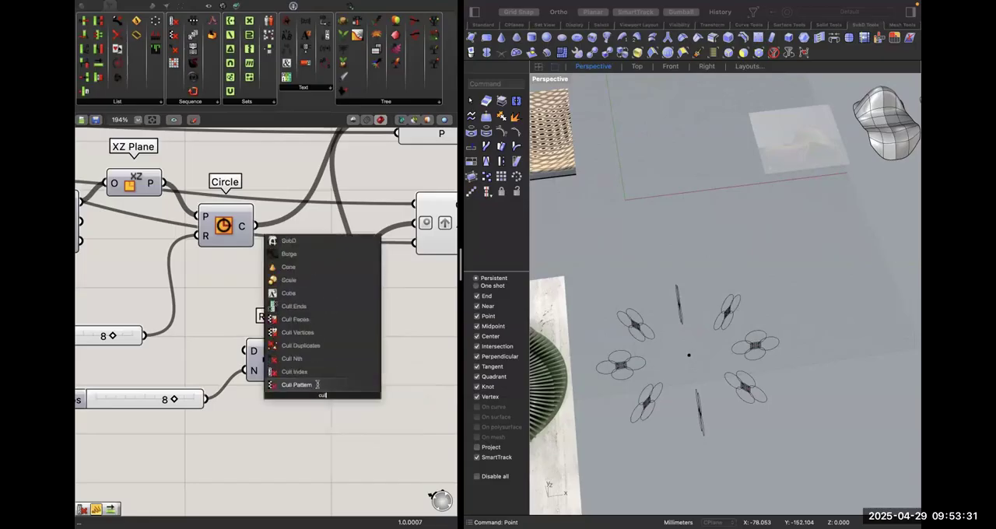
{"action": "left_click", "coordinate": [318, 381]}
{"action": "mouse_move", "coordinate": [324, 389]}
{"action": "left_mouse_down"}
{"action": "mouse_move", "coordinate": [372, 422]}
{"action": "mouse_move", "coordinate": [296, 363]}
{"action": "left_mouse_up"}
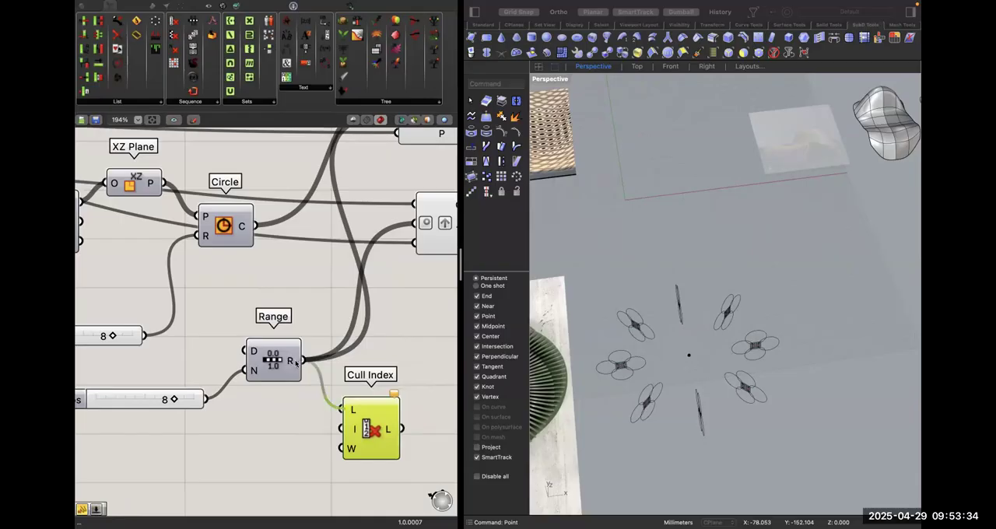
Set a single integer on the Cull Index component's index input.
{"action": "right_click", "coordinate": [352, 429]}
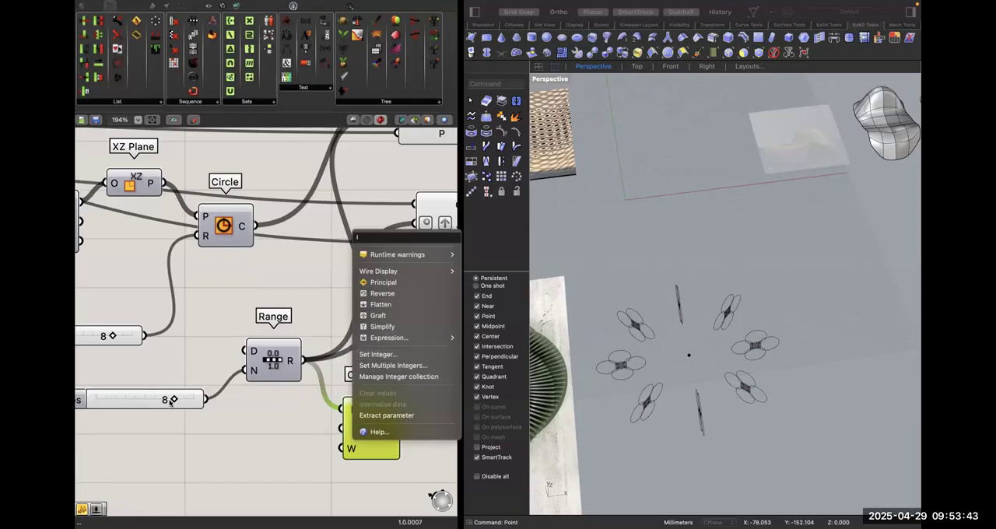
{"action": "left_click", "coordinate": [400, 355]}
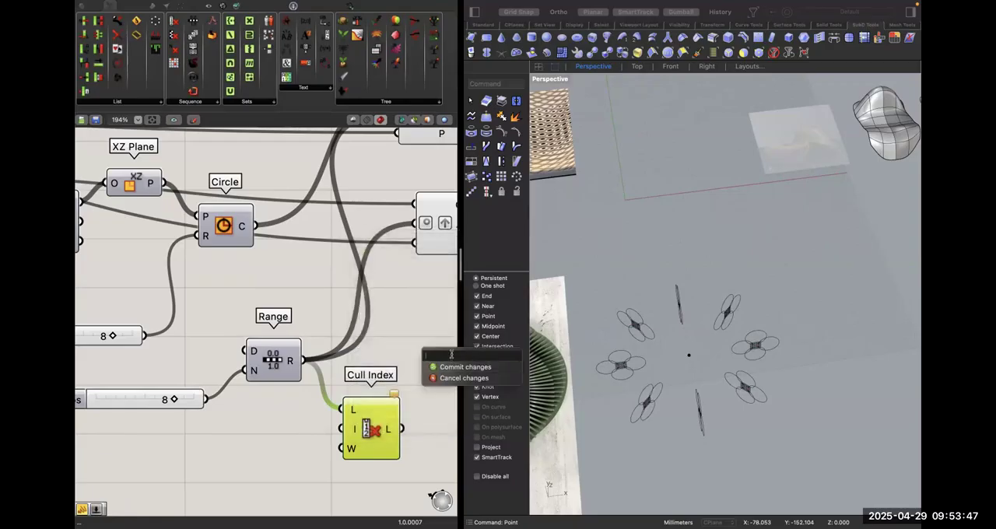
{"action": "left_click", "coordinate": [465, 366]}
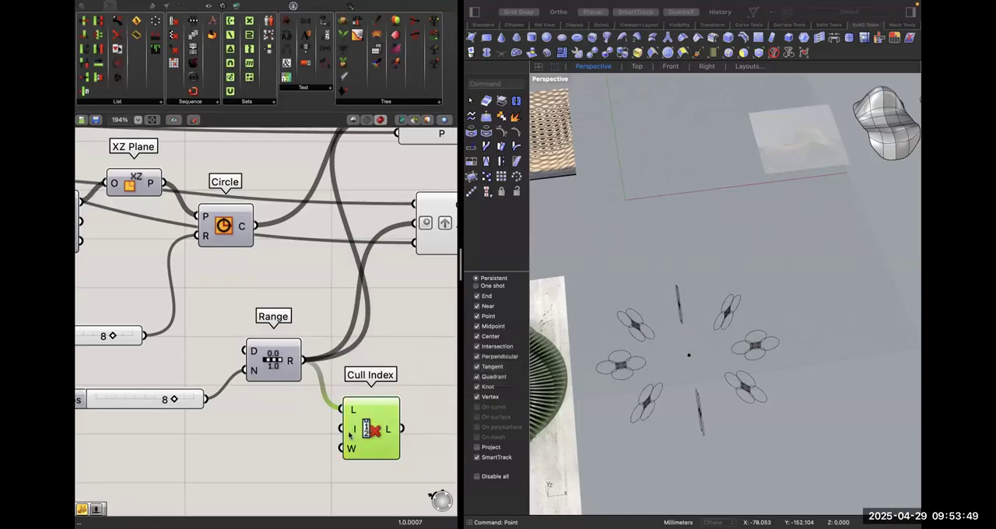
Reroute the angle inputs of both Rotate components from Range to the Cull Index output, placing Cull Index between them.
{"action": "mouse_move", "coordinate": [289, 360]}
{"action": "mouse_move", "coordinate": [390, 429]}
{"action": "scroll", "coordinate": [407, 381], "scroll_direction": "up", "scroll_amount": 5}
{"action": "scroll", "coordinate": [407, 381], "scroll_direction": "right", "scroll_amount": 4}
{"action": "left_click_drag", "start_coordinate": [357, 479], "coordinate": [350, 206]}
{"action": "left_click_drag", "start_coordinate": [365, 312], "coordinate": [312, 406]}
{"action": "scroll", "coordinate": [347, 332], "scroll_direction": "right", "scroll_amount": 3}
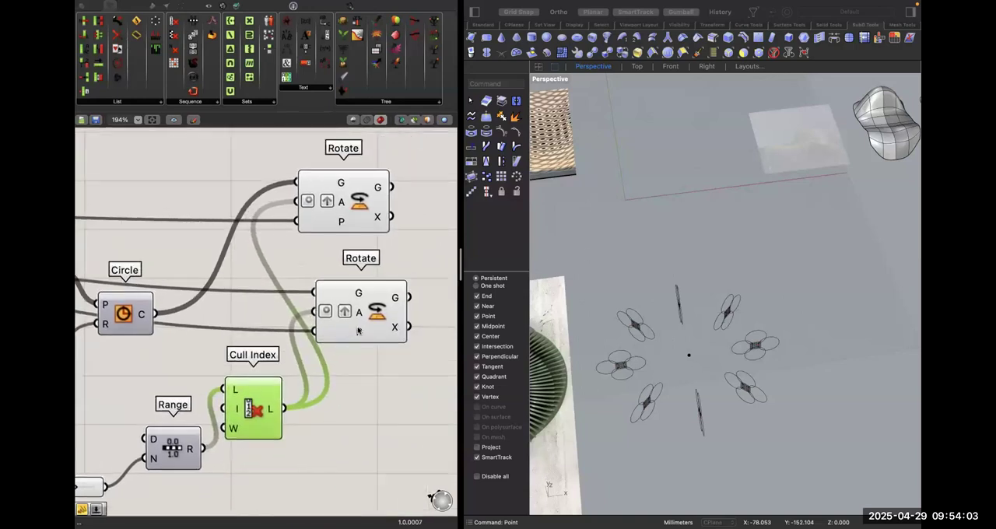
Flatten the geometry output of the lower Rotate component that rotates the planes.
{"action": "mouse_move", "coordinate": [369, 300]}
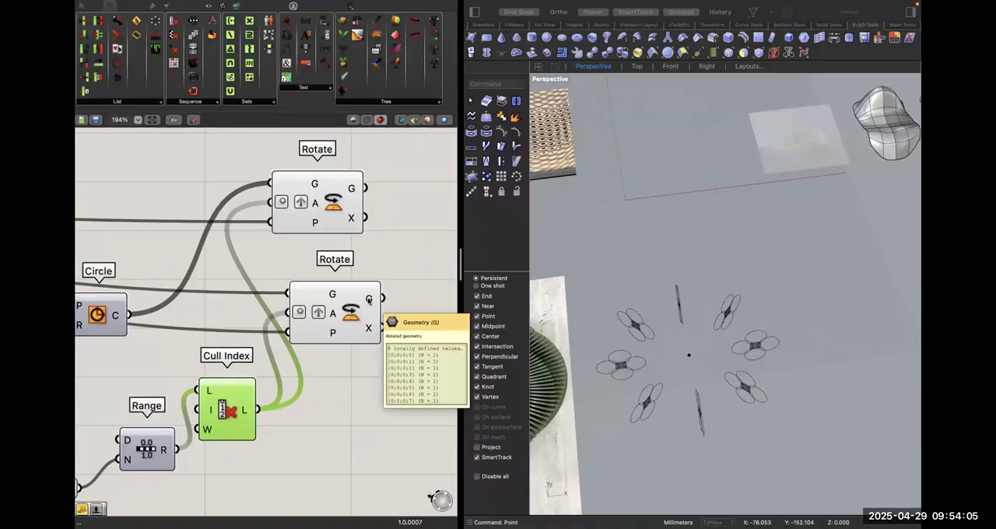
{"action": "right_click", "coordinate": [371, 300]}
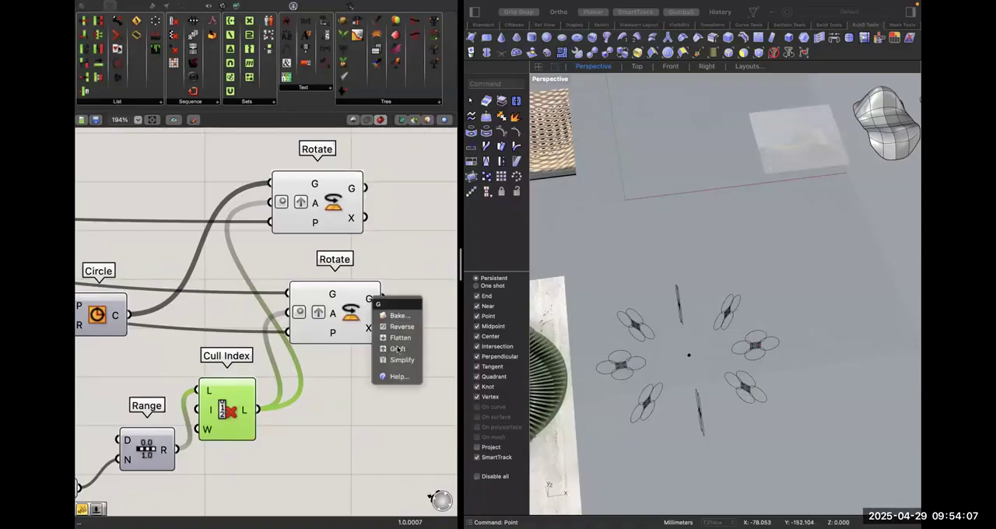
{"action": "left_click", "coordinate": [400, 337]}
{"action": "right_click_drag", "start_coordinate": [347, 179], "coordinate": [323, 193]}
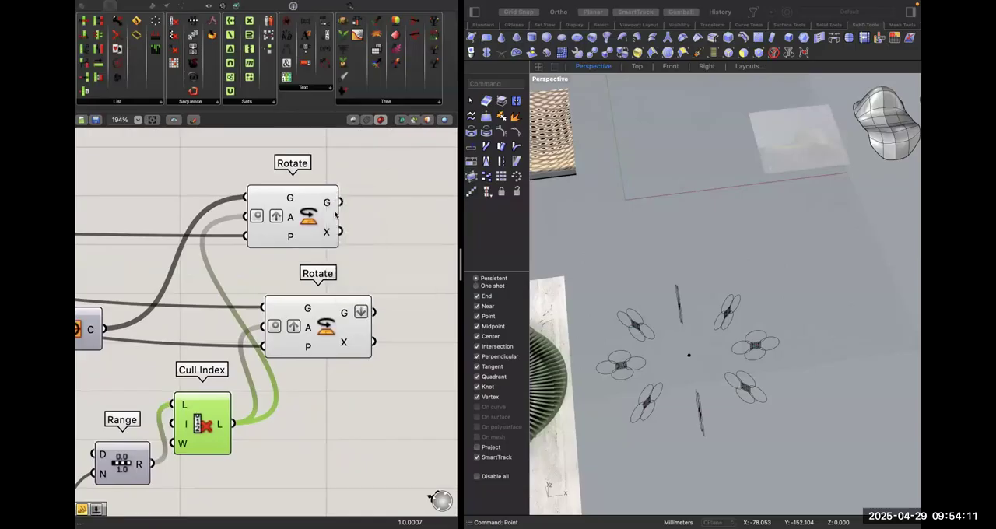
Inspect the geometry outputs of the lower and the upper Rotate in a temporary panel.
{"action": "double_click", "coordinate": [382, 270]}
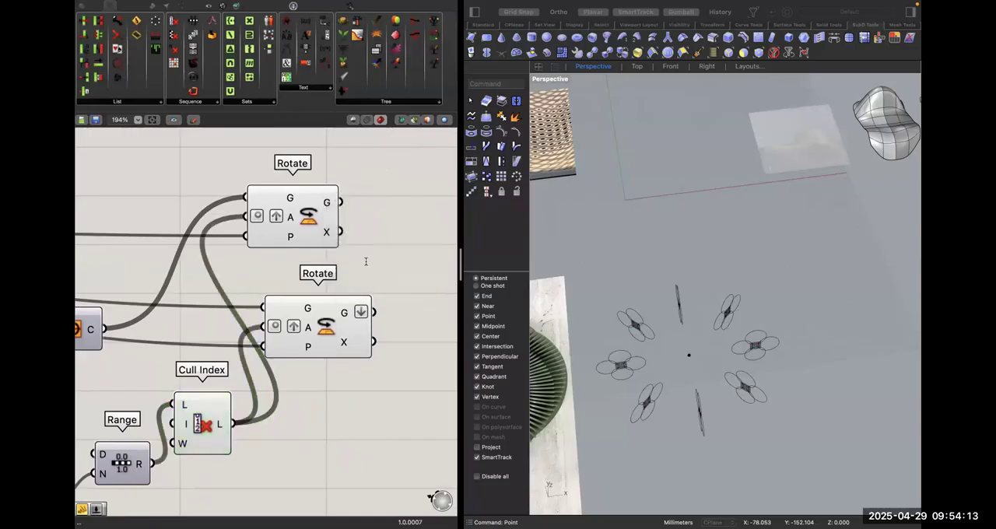
{"action": "type", "text": "panel"}
{"action": "key", "text": "Return"}
{"action": "left_click_drag", "start_coordinate": [333, 260], "coordinate": [380, 272]}
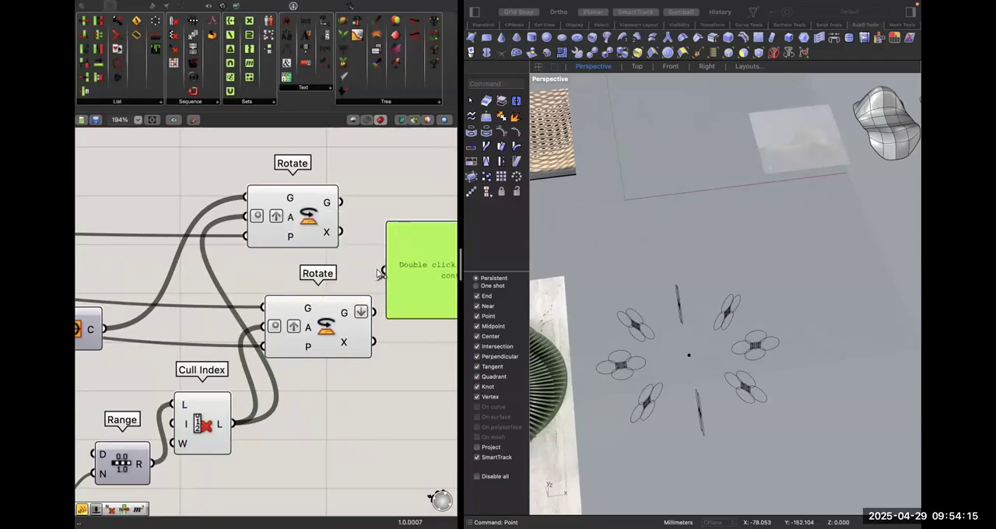
{"action": "left_click_drag", "start_coordinate": [384, 315], "coordinate": [383, 483]}
{"action": "scroll", "coordinate": [385, 333], "scroll_direction": "right", "scroll_amount": 5}
{"action": "left_click_drag", "start_coordinate": [355, 337], "coordinate": [401, 466]}
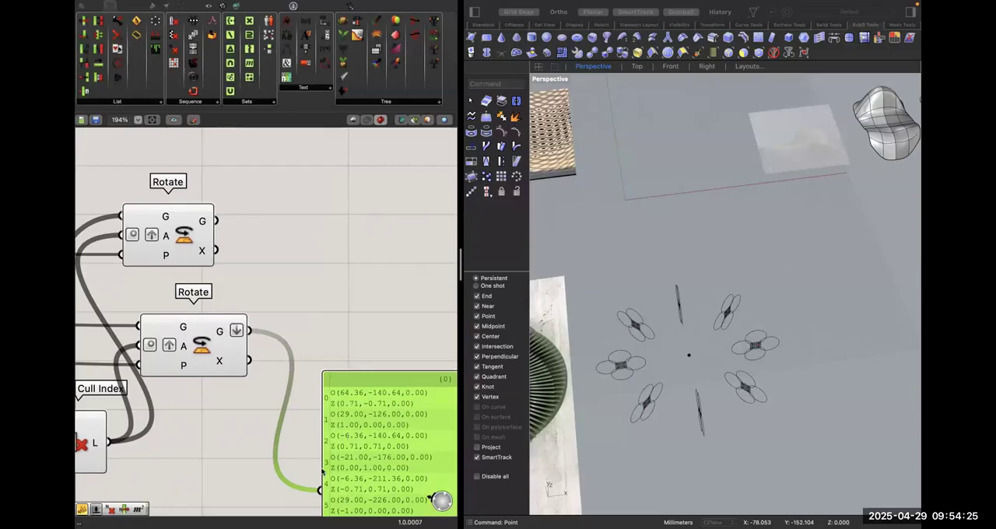
{"action": "left_click_drag", "start_coordinate": [320, 491], "coordinate": [218, 222]}
{"action": "left_click_drag", "start_coordinate": [387, 380], "coordinate": [355, 243]}
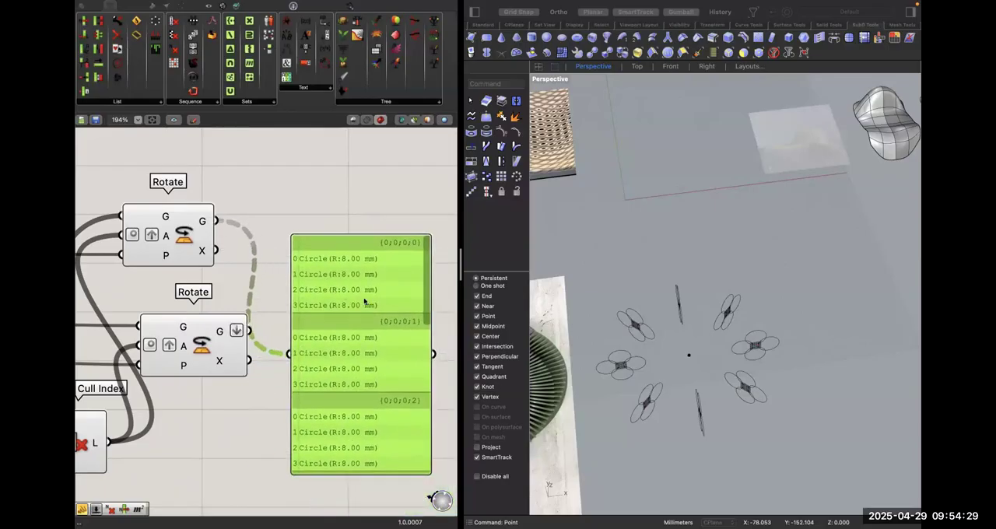
{"action": "key", "text": "Delete"}
Add a third Rotate component and connect the lower Rotate's flattened geometry output to its plane input.
{"action": "double_click", "coordinate": [315, 290]}
{"action": "type", "text": "rotate"}
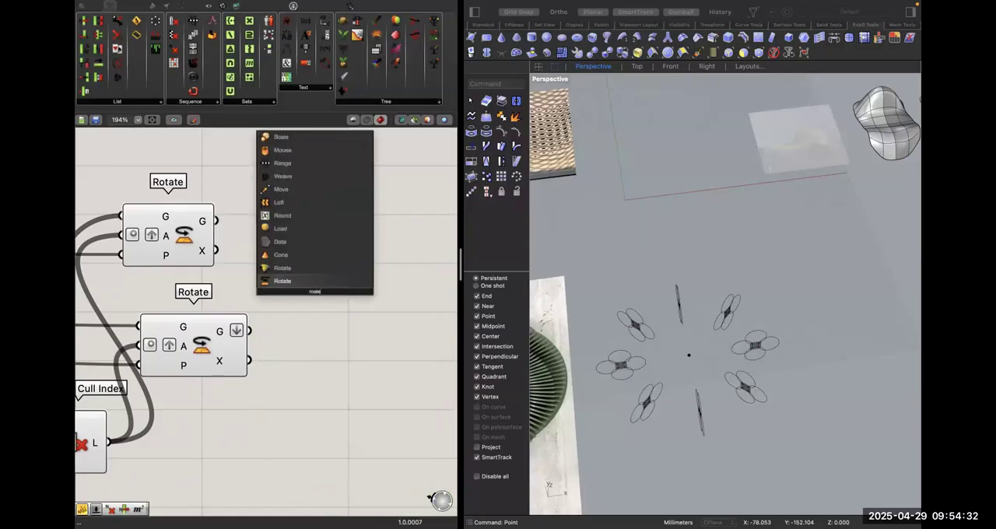
{"action": "key", "text": "Return"}
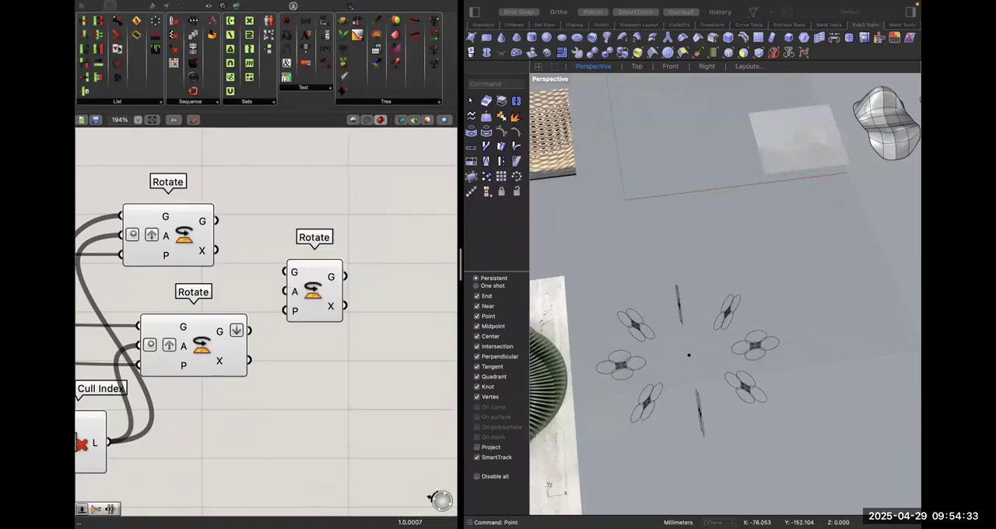
{"action": "left_click_drag", "start_coordinate": [311, 288], "coordinate": [251, 328]}
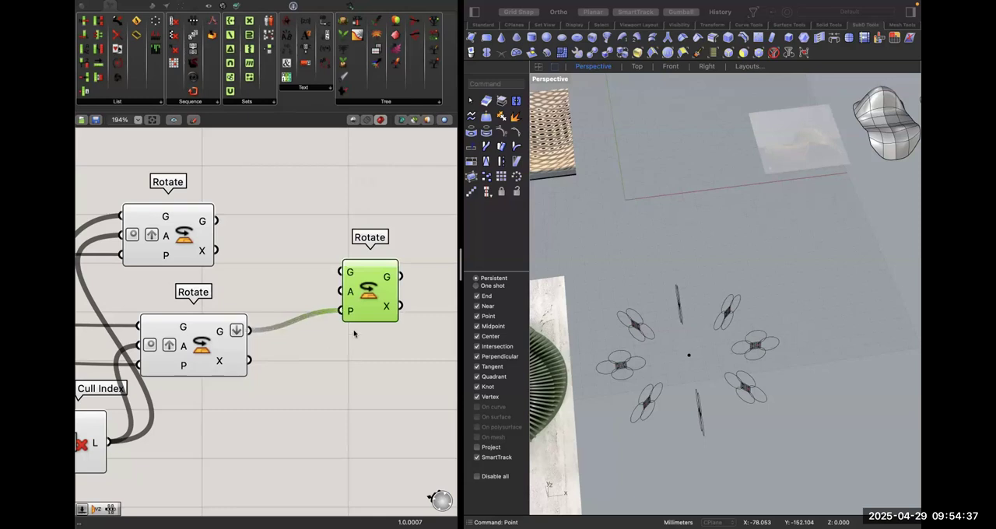
{"action": "right_click_drag", "start_coordinate": [280, 345], "coordinate": [318, 324]}
{"action": "double_click", "coordinate": [315, 269]}
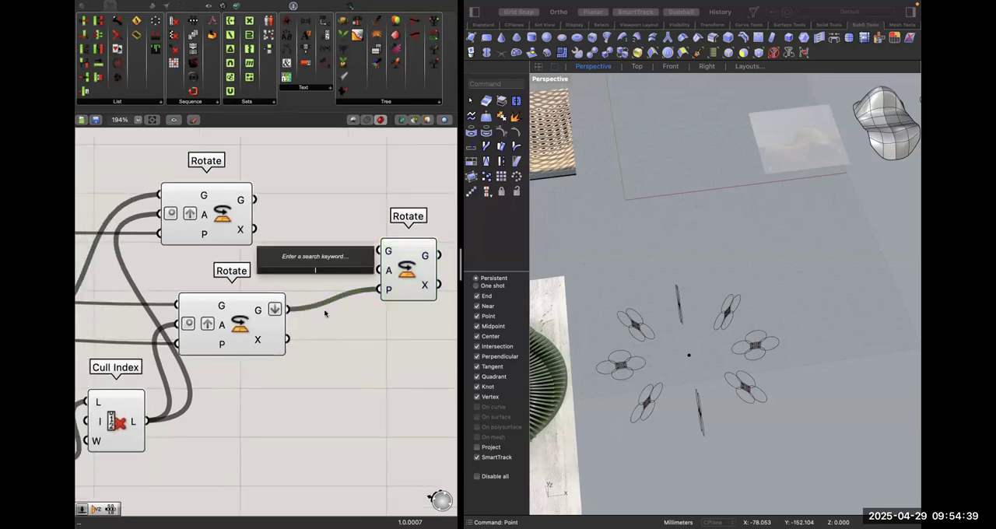
{"action": "left_click", "coordinate": [397, 329]}
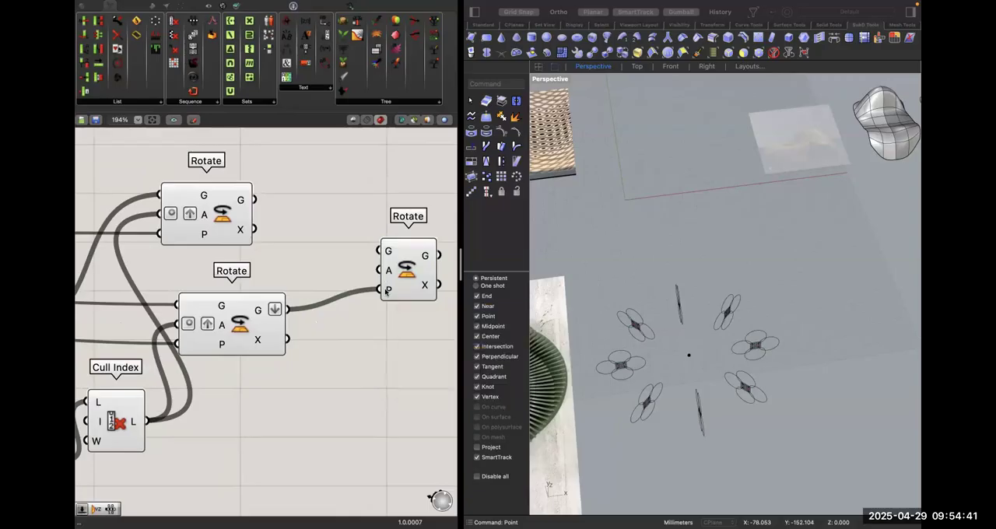
Graft the plane input of the third Rotate component.
{"action": "right_click", "coordinate": [386, 291]}
{"action": "left_click", "coordinate": [413, 379]}
{"action": "right_click_drag", "start_coordinate": [354, 360], "coordinate": [386, 336]}
Duplicate the Steps slider, Range and Cull Index group and place the copies below the third Rotate.
{"action": "scroll", "coordinate": [387, 336], "scroll_direction": "down", "scroll_amount": 2}
{"action": "right_click_drag", "start_coordinate": [276, 397], "coordinate": [367, 383]}
{"action": "left_click_drag", "start_coordinate": [341, 425], "coordinate": [227, 307]}
{"action": "right_click_drag", "start_coordinate": [392, 405], "coordinate": [371, 448]}
{"action": "key", "text": "super+c"}
{"action": "key", "text": "super+v"}
{"action": "key", "text": "Right"}
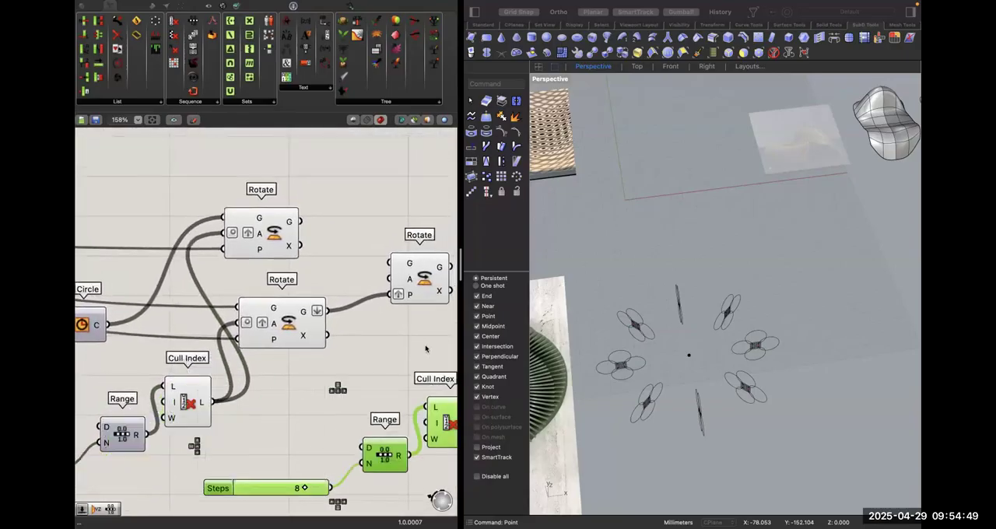
{"action": "right_click_drag", "start_coordinate": [425, 348], "coordinate": [394, 348]}
{"action": "left_click_drag", "start_coordinate": [354, 455], "coordinate": [304, 451]}
{"action": "left_click", "coordinate": [269, 445]}
{"action": "double_click", "coordinate": [203, 487]}
{"action": "key", "text": "Return"}
Connect the original Steps slider to the copied Range's steps input and delete the duplicate slider.
{"action": "right_click_drag", "start_coordinate": [280, 411], "coordinate": [338, 375]}
{"action": "left_click_drag", "start_coordinate": [109, 435], "coordinate": [355, 427]}
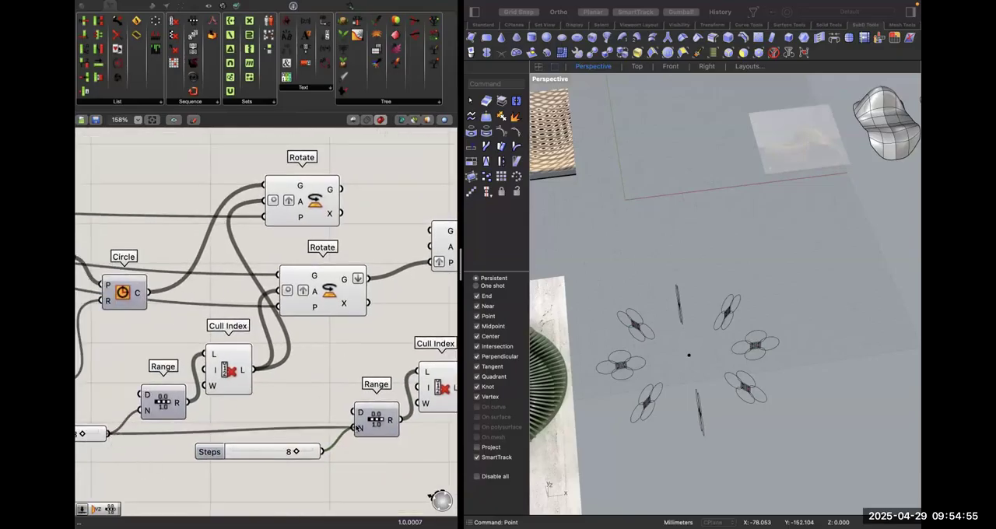
{"action": "left_click", "coordinate": [280, 452]}
{"action": "key", "text": "Delete"}
Reposition the copied Range and Cull Index, and connect the Cull Index output to the third Rotate's angle input.
{"action": "scroll", "coordinate": [295, 449], "scroll_direction": "right", "scroll_amount": 3}
{"action": "scroll", "coordinate": [295, 450], "scroll_direction": "up", "scroll_amount": 1}
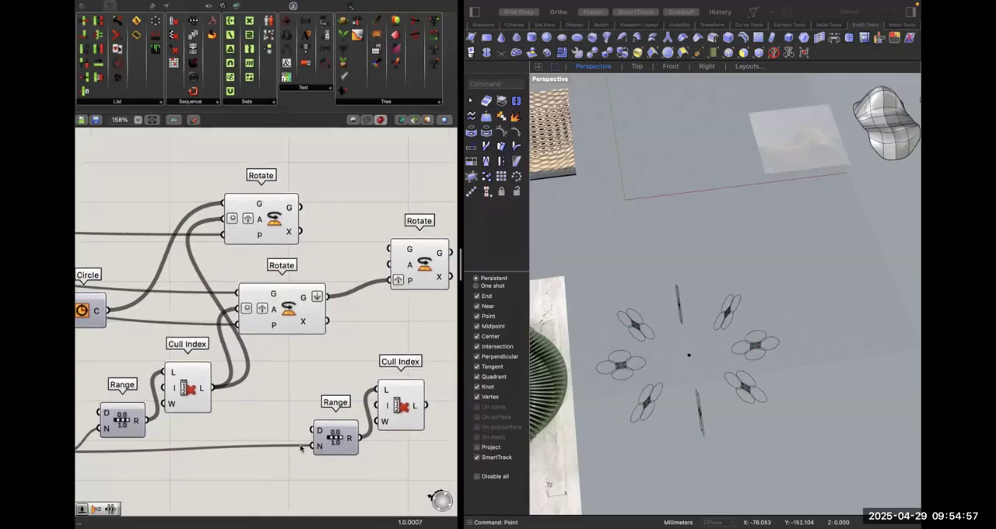
{"action": "left_click_drag", "start_coordinate": [321, 433], "coordinate": [214, 453]}
{"action": "left_click_drag", "start_coordinate": [426, 400], "coordinate": [389, 279]}
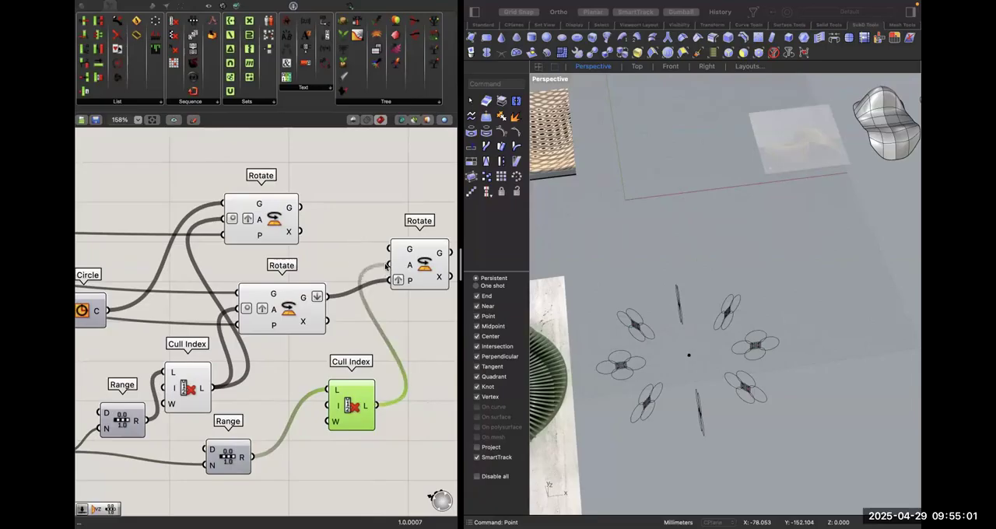
{"action": "right_click_drag", "start_coordinate": [432, 189], "coordinate": [347, 202]}
{"action": "left_click", "coordinate": [341, 197]}
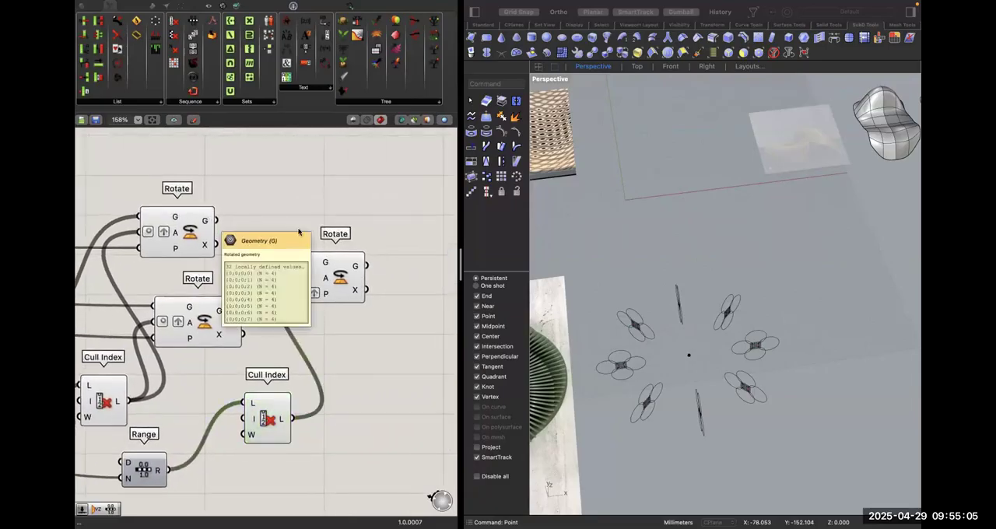
Connect the first Rotate's geometry output to the third Rotate's geometry input and hide the preview of the first two Rotate components.
{"action": "left_click_drag", "start_coordinate": [306, 263], "coordinate": [216, 220]}
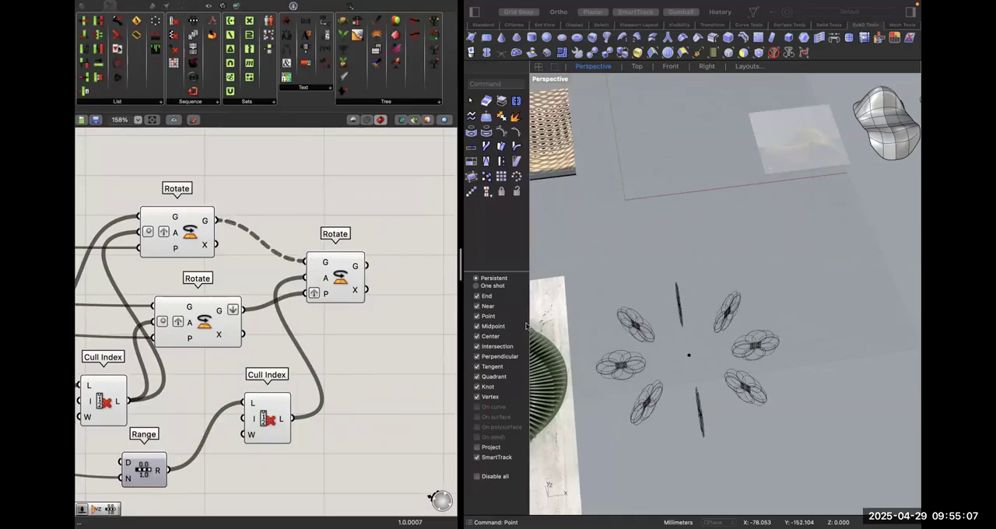
{"action": "left_click_drag", "start_coordinate": [232, 372], "coordinate": [94, 185]}
{"action": "right_click", "coordinate": [163, 277]}
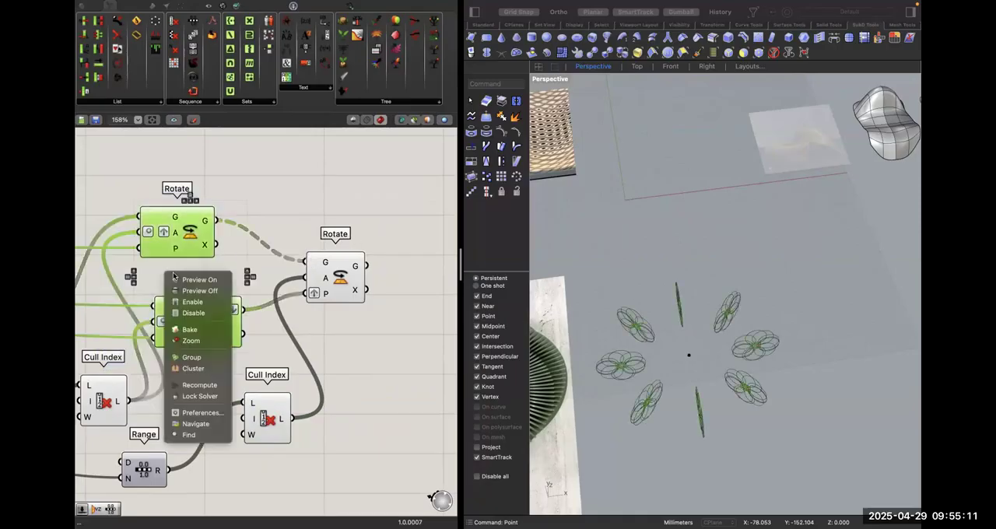
{"action": "left_click", "coordinate": [201, 290]}
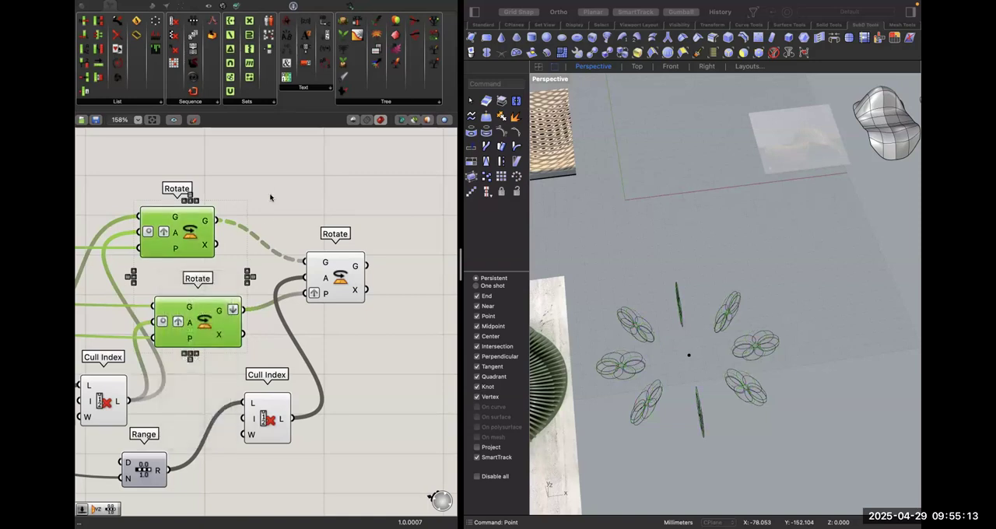
{"action": "right_click_drag", "start_coordinate": [111, 403], "coordinate": [354, 373]}
{"action": "left_click", "coordinate": [341, 378]}
{"action": "right_click", "coordinate": [339, 372]}
{"action": "right_click_drag", "start_coordinate": [445, 308], "coordinate": [268, 302]}
{"action": "left_click", "coordinate": [403, 242]}
{"action": "left_click", "coordinate": [368, 320]}
{"action": "right_click_drag", "start_coordinate": [348, 188], "coordinate": [339, 216]}
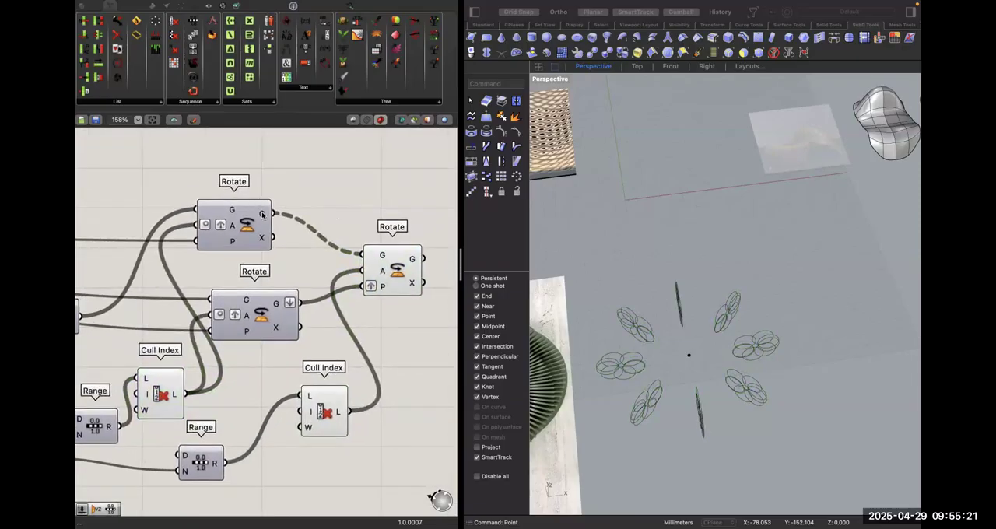
Simplify the first Rotate's geometry output and move the third Rotate slightly further away from it.
{"action": "mouse_move", "coordinate": [263, 215]}
{"action": "right_click", "coordinate": [265, 211]}
{"action": "left_click", "coordinate": [305, 271]}
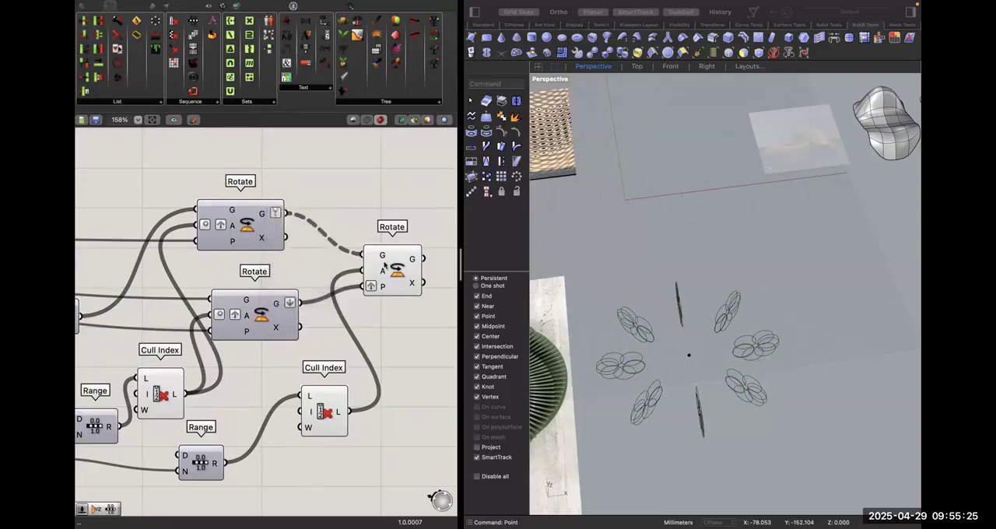
{"action": "left_click_drag", "start_coordinate": [377, 256], "coordinate": [406, 260]}
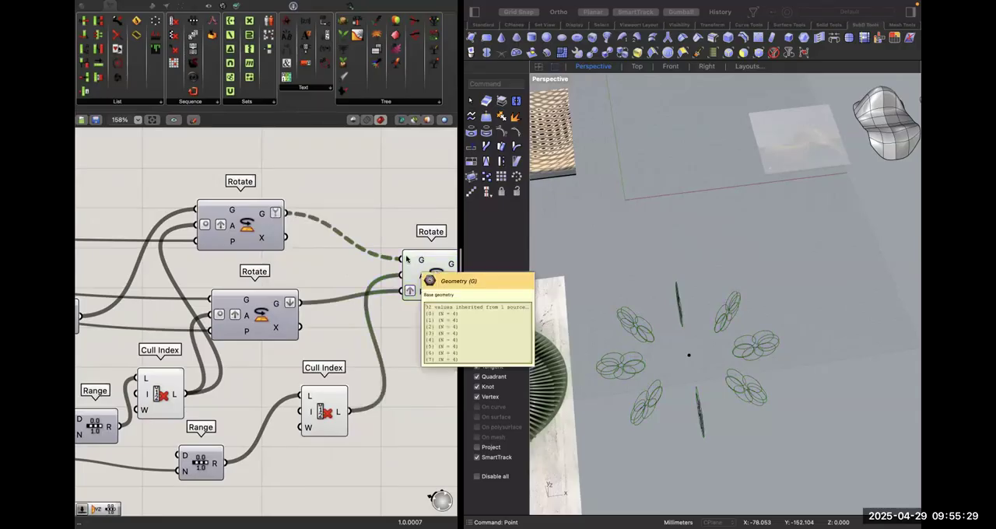
Try a Flip Matrix component between the first Rotate's geometry output and the third Rotate, and delete it.
{"action": "double_click", "coordinate": [322, 192]}
{"action": "type", "text": "flip"}
{"action": "left_click", "coordinate": [302, 154]}
{"action": "left_click_drag", "start_coordinate": [286, 213], "coordinate": [391, 258]}
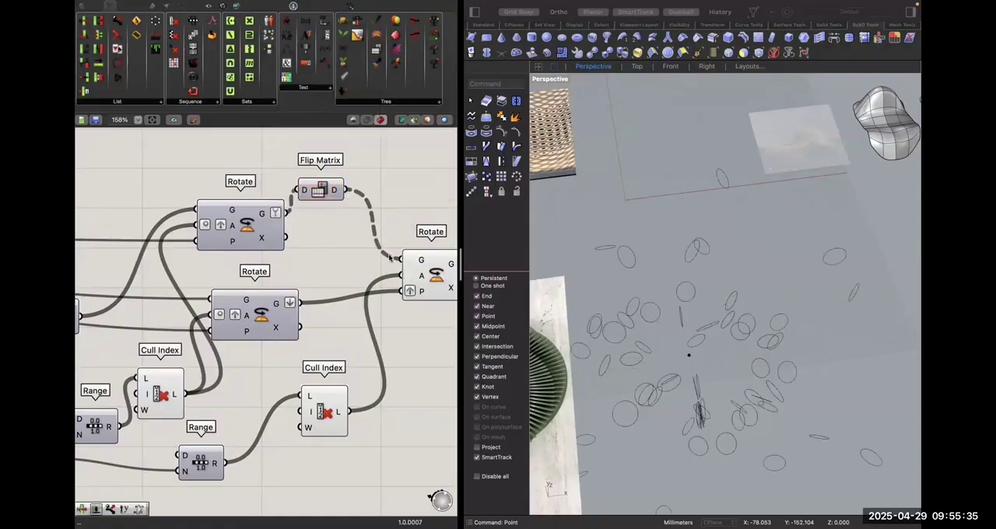
{"action": "left_click", "coordinate": [318, 191]}
{"action": "key", "text": "Delete"}
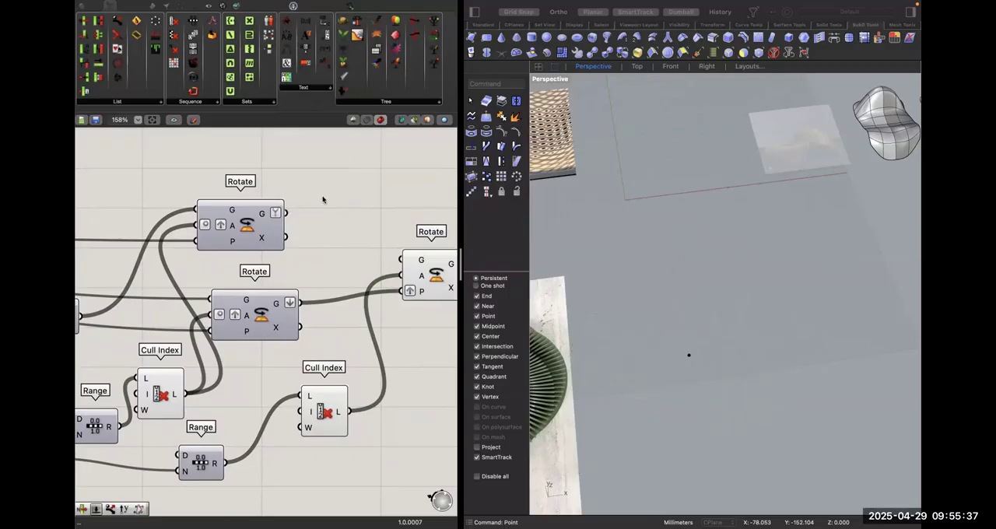
Add a Group component between the first Rotate's geometry output and the third Rotate's geometry input.
{"action": "double_click", "coordinate": [325, 200]}
{"action": "type", "text": "gr"}
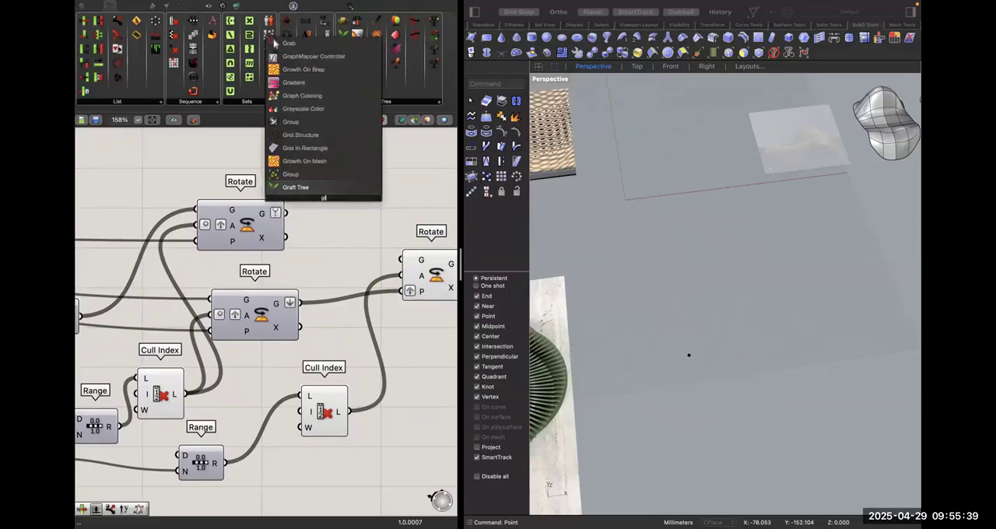
{"action": "key", "text": "Up"}
{"action": "key", "text": "Return"}
{"action": "left_click_drag", "start_coordinate": [287, 213], "coordinate": [301, 197]}
{"action": "mouse_move", "coordinate": [337, 198]}
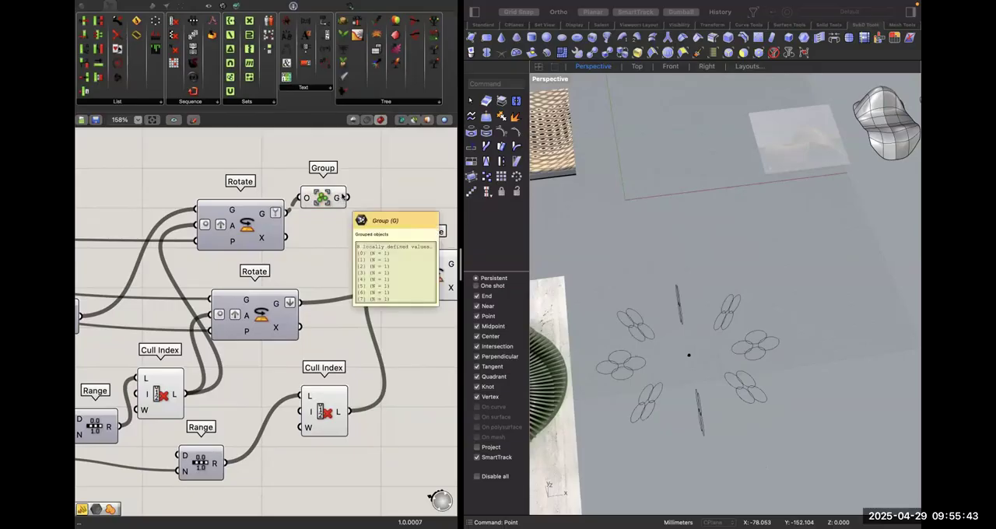
{"action": "left_click_drag", "start_coordinate": [404, 263], "coordinate": [348, 198]}
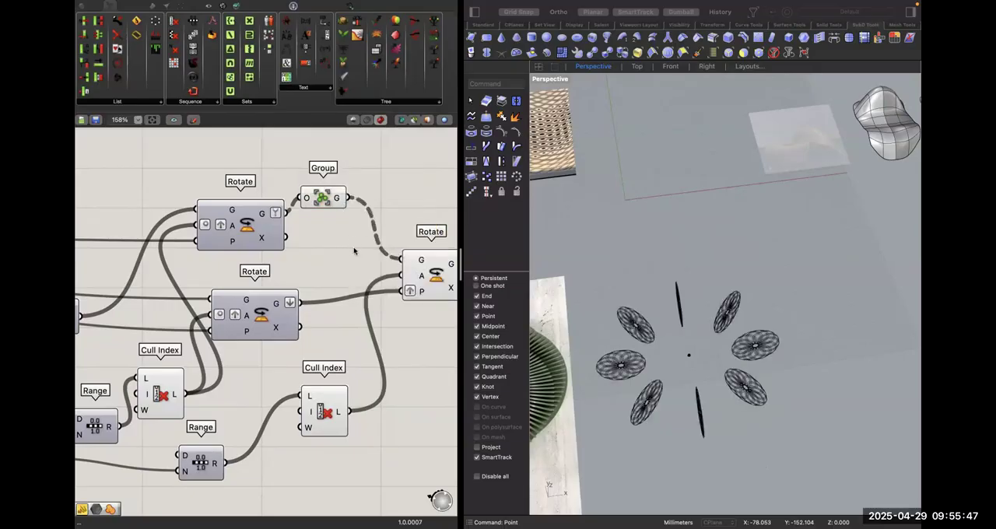
Flatten the Group component's output and move the component lower, closer to the third Rotate.
{"action": "scroll", "coordinate": [355, 251], "scroll_direction": "right", "scroll_amount": 3}
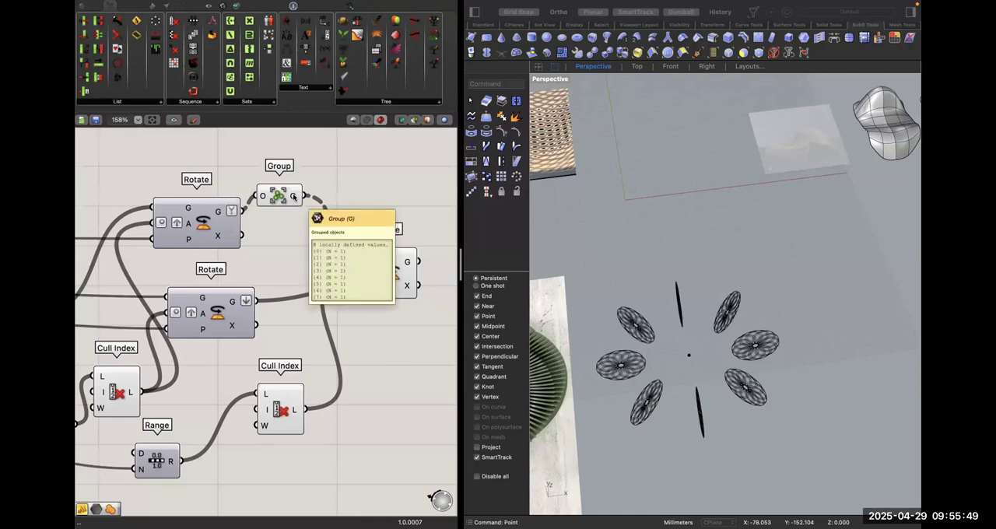
{"action": "right_click", "coordinate": [293, 196]}
{"action": "left_click", "coordinate": [341, 246]}
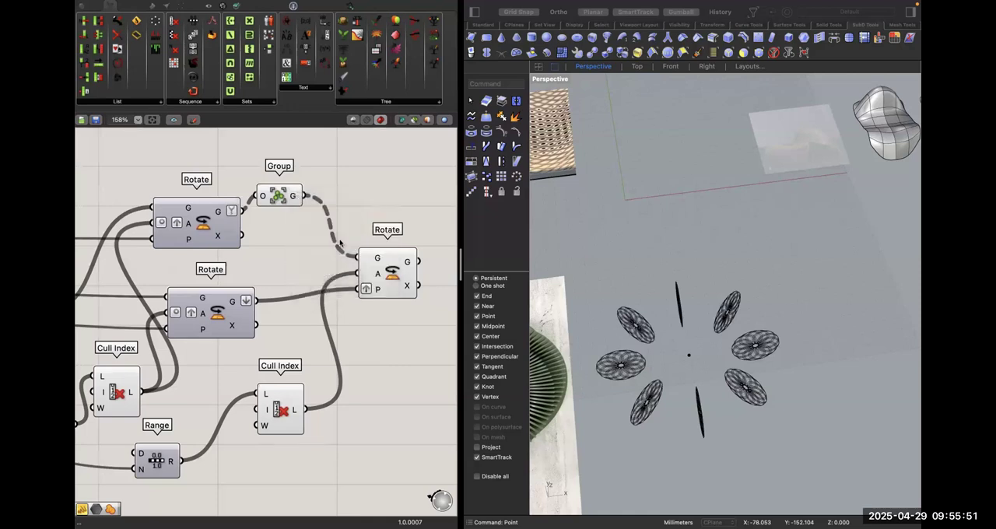
{"action": "left_click_drag", "start_coordinate": [282, 197], "coordinate": [293, 243]}
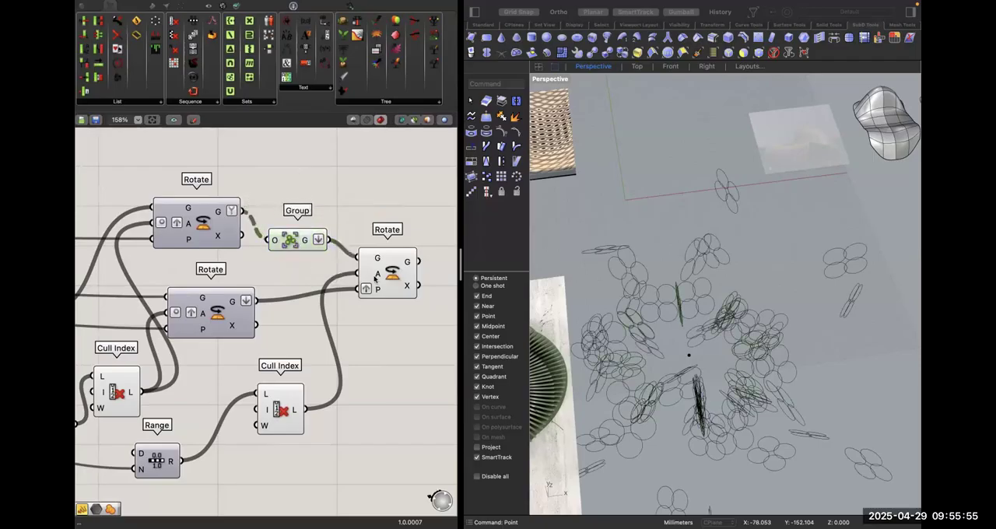
Set the third Rotate's angle input to degrees.
{"action": "mouse_move", "coordinate": [374, 279]}
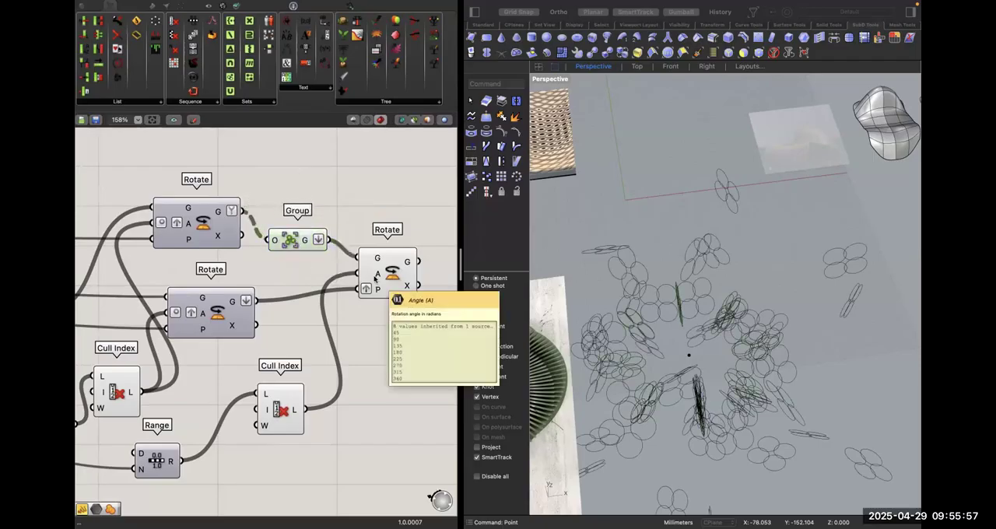
{"action": "right_click", "coordinate": [374, 279]}
{"action": "left_click", "coordinate": [422, 376]}
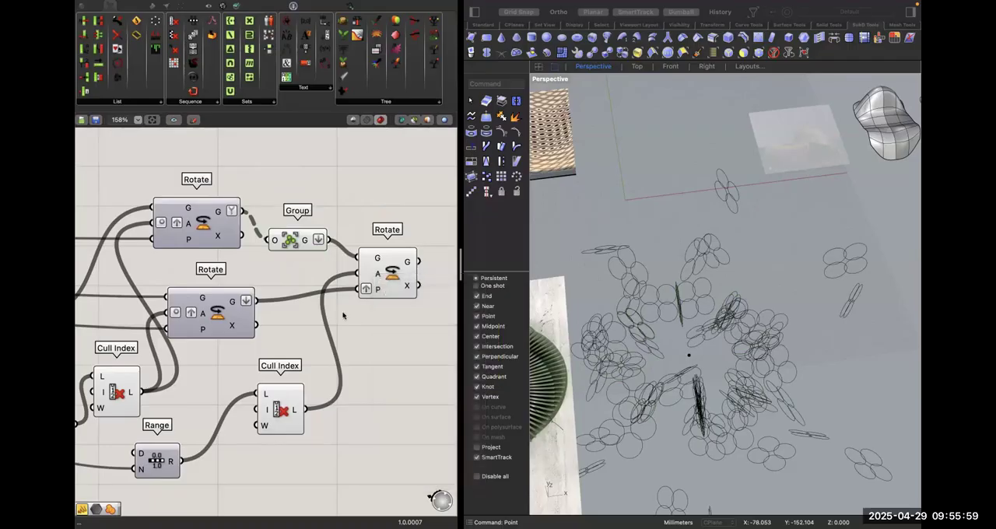
{"action": "left_click", "coordinate": [282, 238]}
{"action": "double_click", "coordinate": [306, 200]}
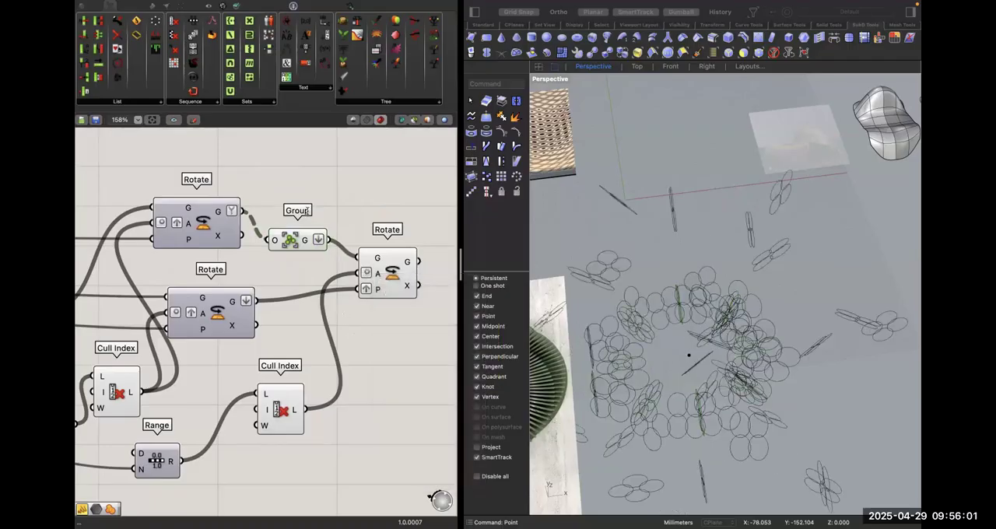
Remove the graft from the third Rotate's plane input and check the rotated circles in the Perspective view.
{"action": "left_click", "coordinate": [366, 289]}
{"action": "mouse_move", "coordinate": [379, 290]}
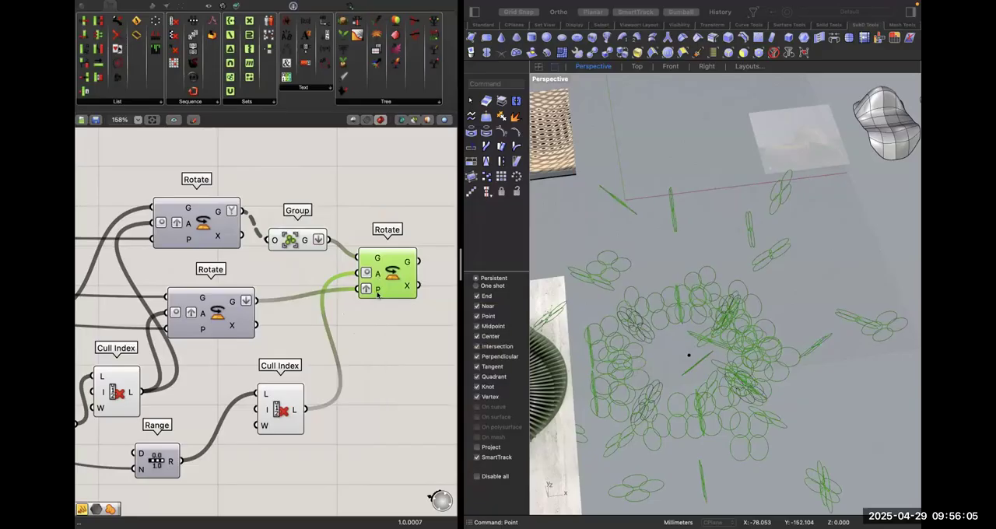
{"action": "right_click", "coordinate": [378, 293]}
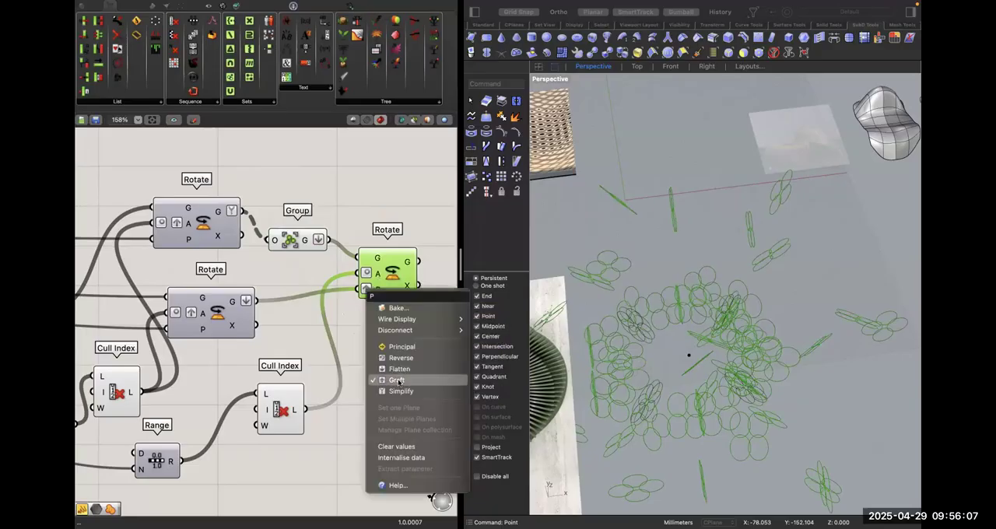
{"action": "left_click", "coordinate": [397, 381]}
{"action": "left_click", "coordinate": [394, 350]}
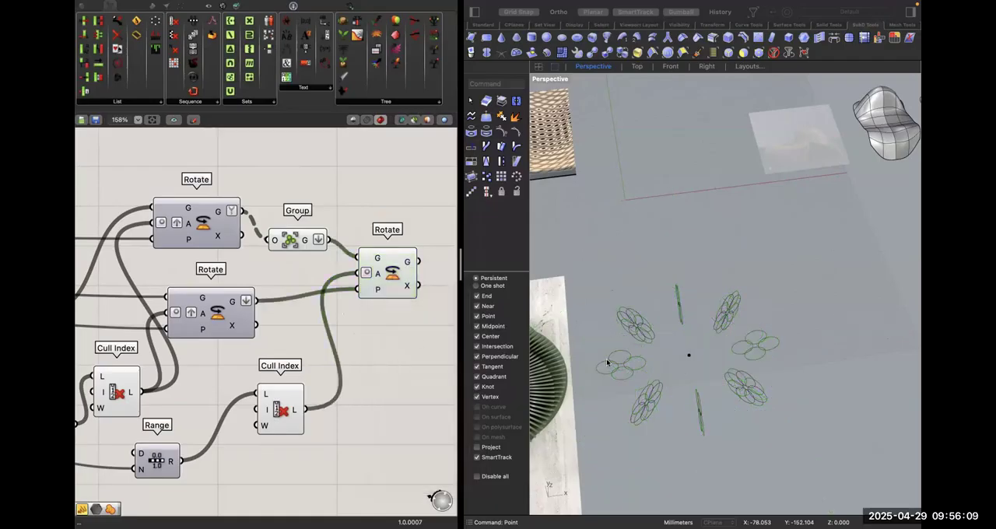
{"action": "right_click_drag", "start_coordinate": [625, 372], "coordinate": [605, 363]}
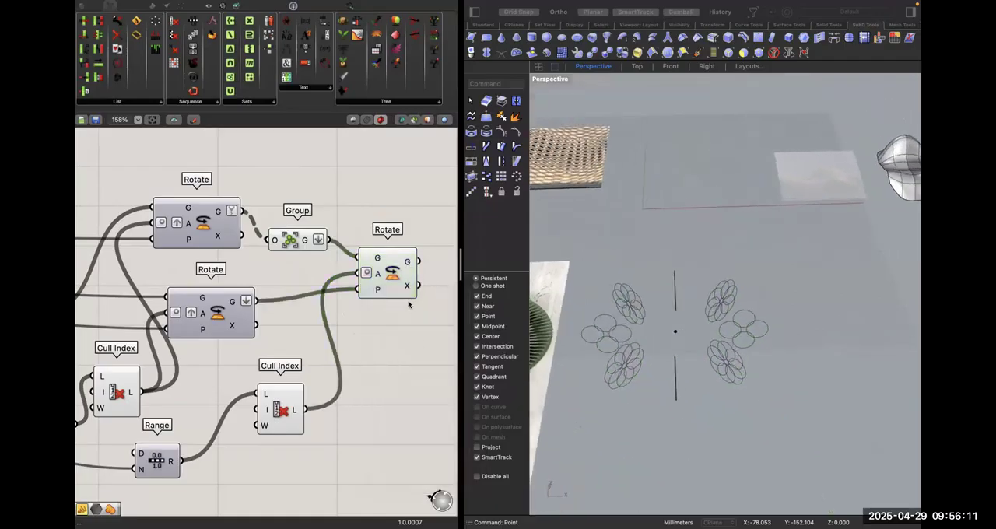
Inspect the Group component's output in a temporary Panel and delete the Panel.
{"action": "left_click_drag", "start_coordinate": [299, 246], "coordinate": [334, 203]}
{"action": "double_click", "coordinate": [350, 187]}
{"action": "type", "text": "panel"}
{"action": "key", "text": "Return"}
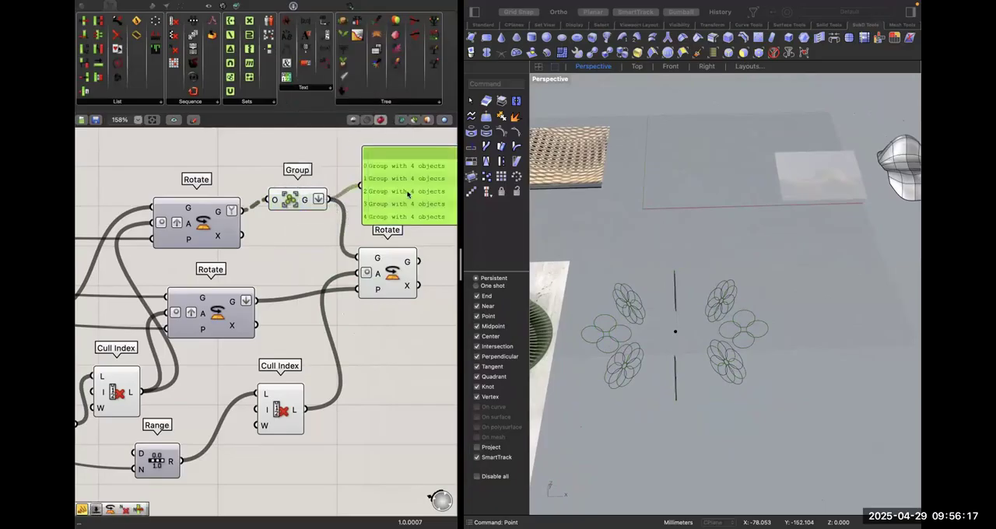
{"action": "key", "text": "Delete"}
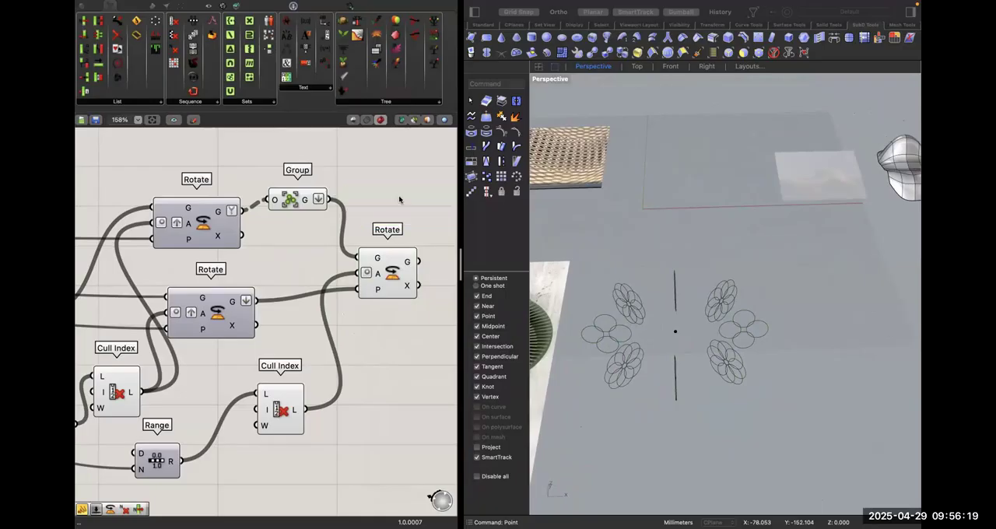
Spread the layout by moving the third Rotate further down and the Group component up, clear of the first Rotate.
{"action": "left_click_drag", "start_coordinate": [385, 279], "coordinate": [427, 327]}
{"action": "left_click_drag", "start_coordinate": [291, 202], "coordinate": [395, 152]}
{"action": "mouse_move", "coordinate": [218, 212]}
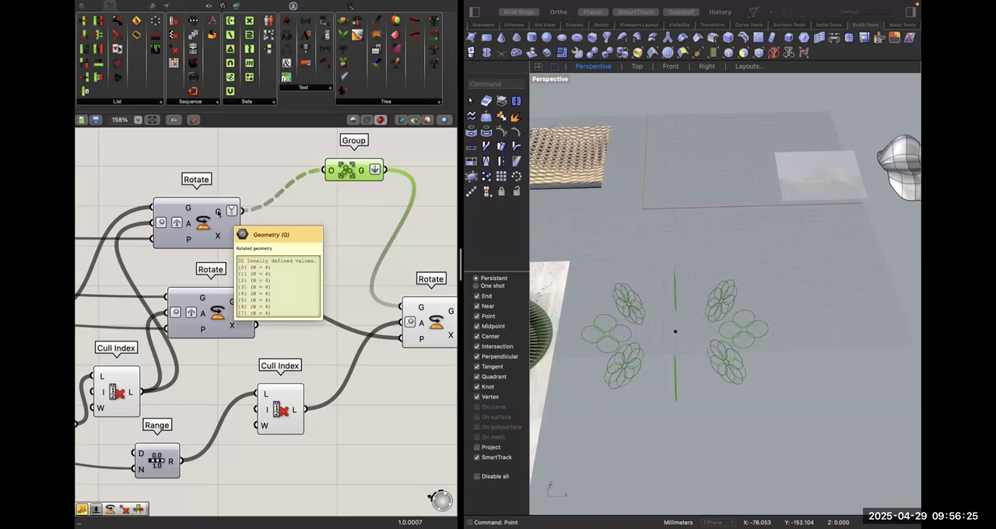
{"action": "left_click", "coordinate": [259, 241]}
Search the component library for a curve boolean component.
{"action": "double_click", "coordinate": [260, 237]}
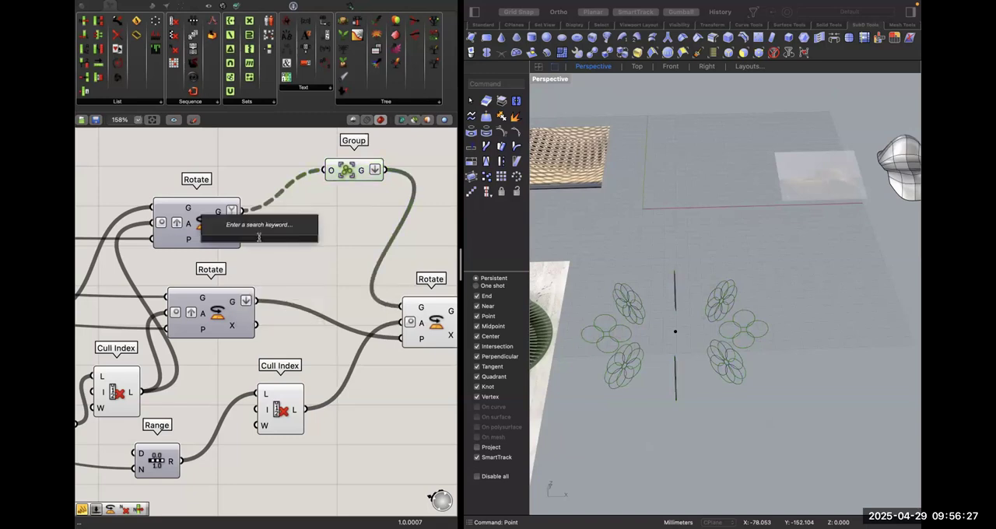
{"action": "type", "text": "curve"}
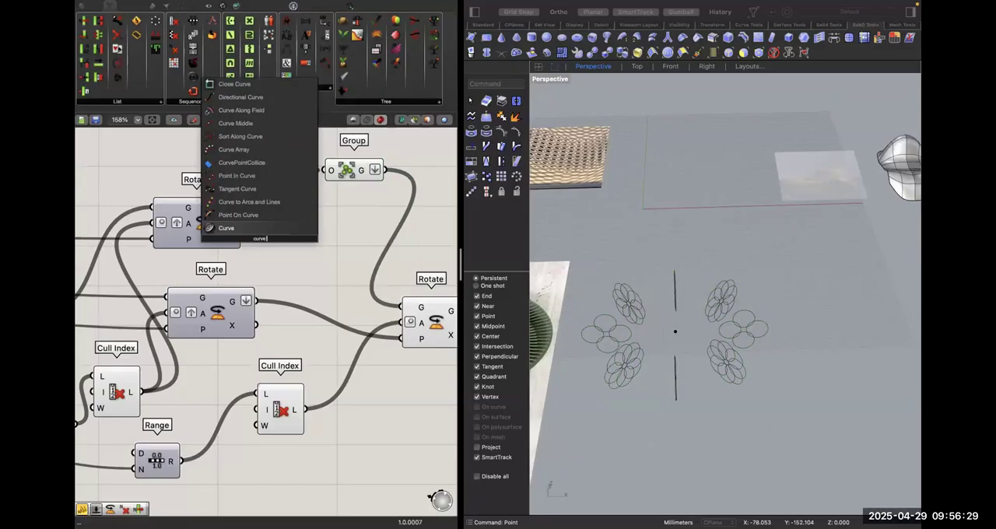
{"action": "type", "text": " boolean"}
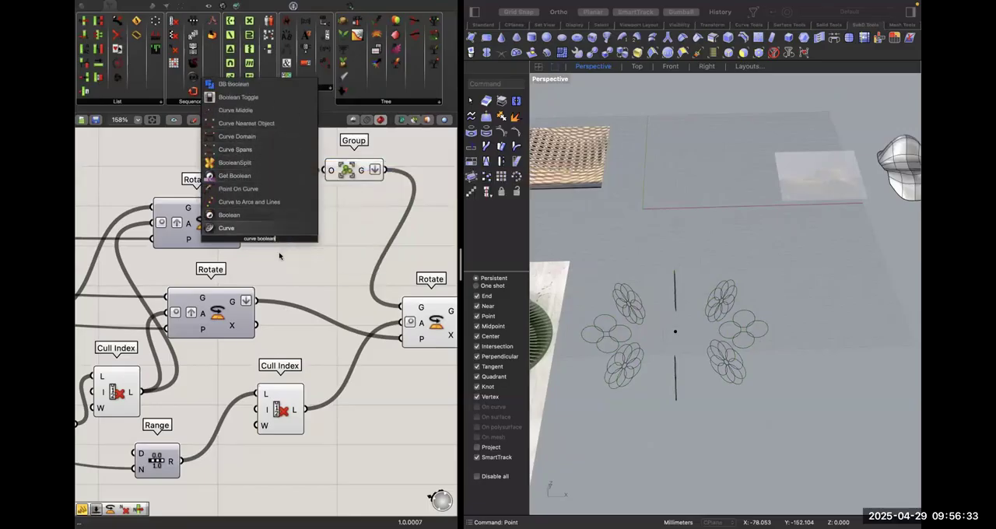
{"action": "left_click", "coordinate": [268, 259]}
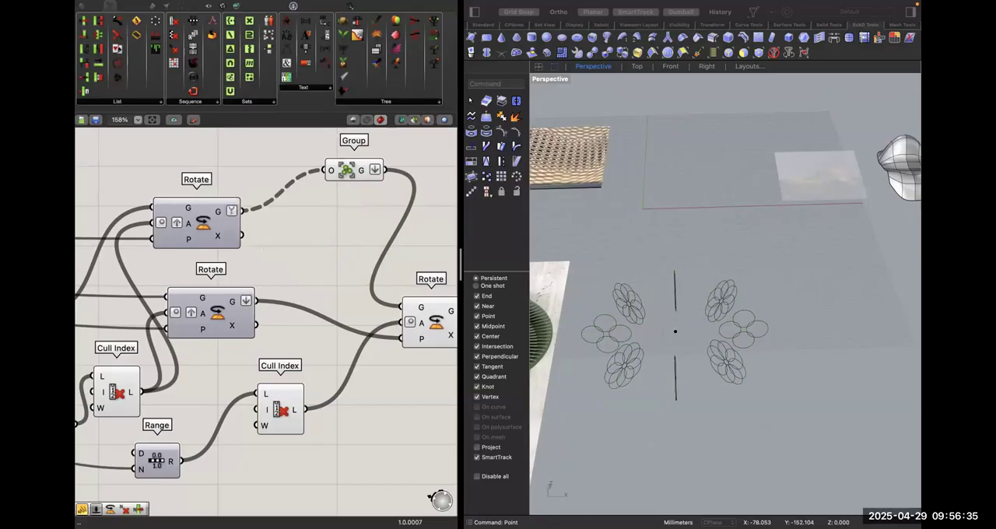
{"action": "type", "text": "B"}
{"action": "type", "text": "olean"}
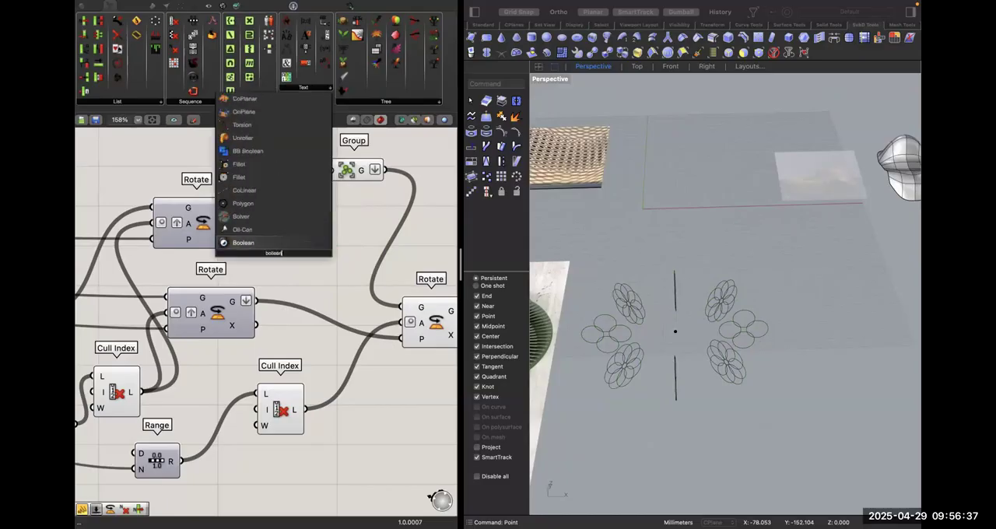
{"action": "key", "text": "BackSpace"}
{"action": "key", "text": "BackSpace"}
{"action": "key", "text": "BackSpace"}
{"action": "key", "text": "BackSpace"}
{"action": "type", "text": "olea"}
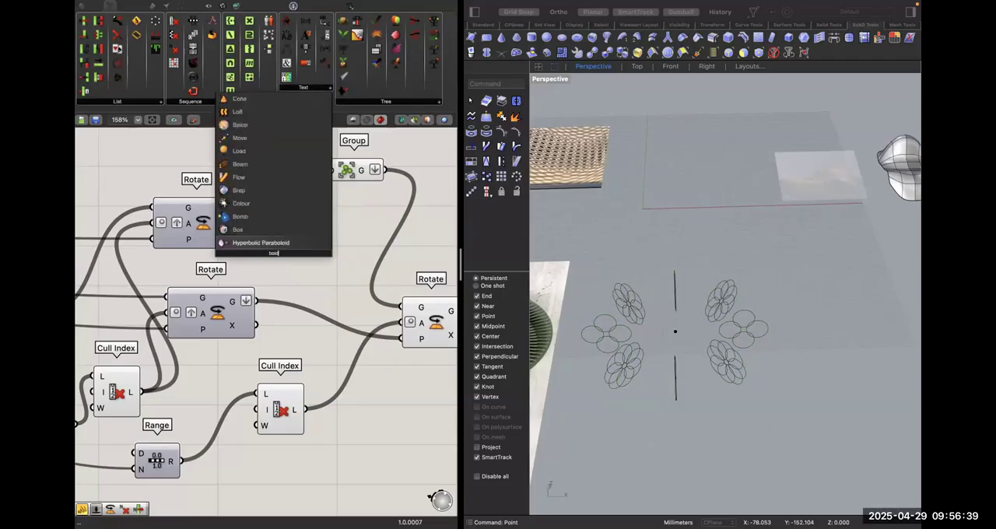
{"action": "type", "text": "n curve"}
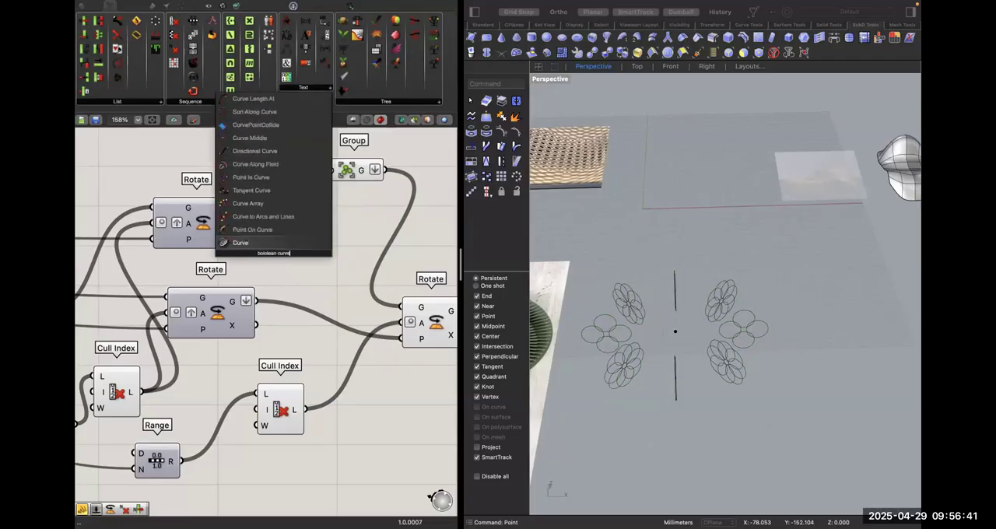
{"action": "key", "text": "Escape"}
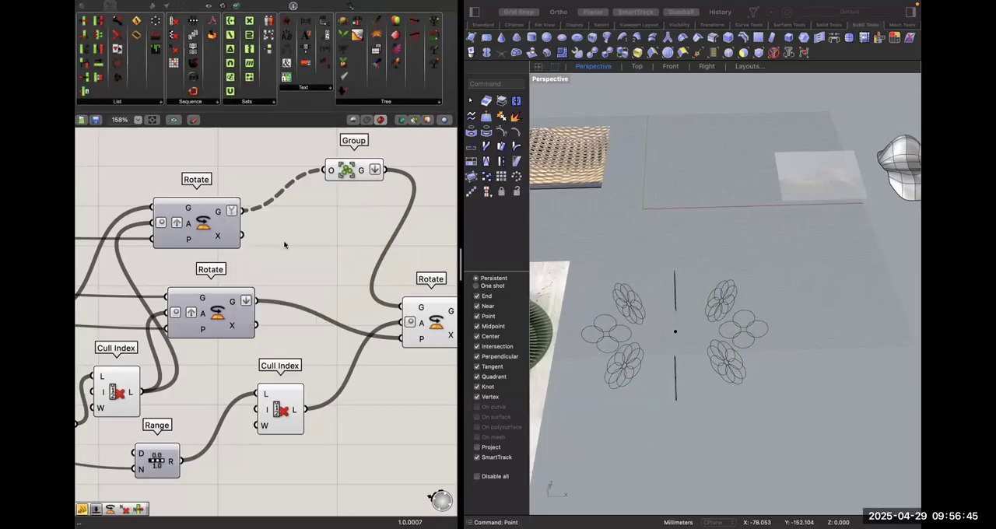
Try to fill the first Rotate's geometry output with a Boundary Surfaces component and check its surface output.
{"action": "double_click", "coordinate": [286, 243]}
{"action": "type", "text": "plana"}
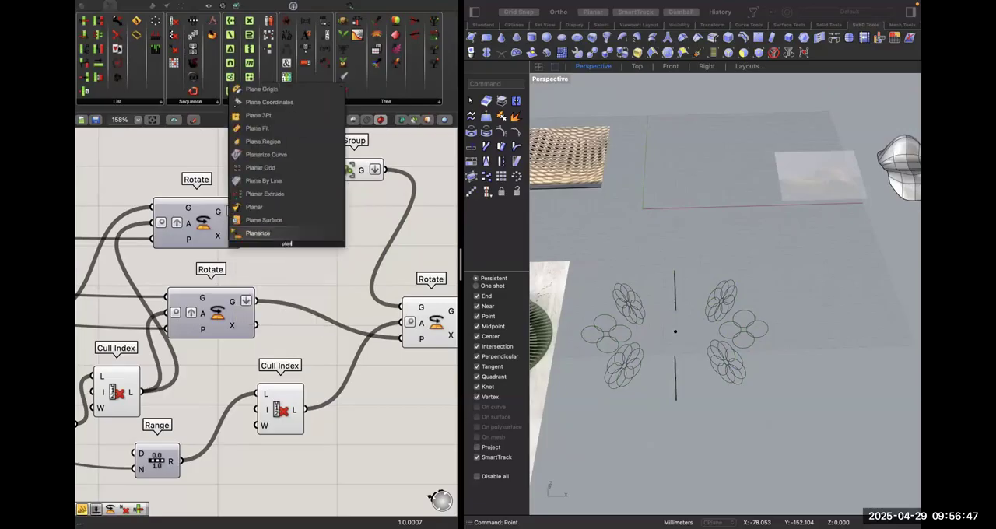
{"action": "type", "text": "r"}
{"action": "key", "text": "BackSpace"}
{"action": "key", "text": "BackSpace"}
{"action": "key", "text": "BackSpace"}
{"action": "key", "text": "BackSpace"}
{"action": "key", "text": "BackSpace"}
{"action": "key", "text": "BackSpace"}
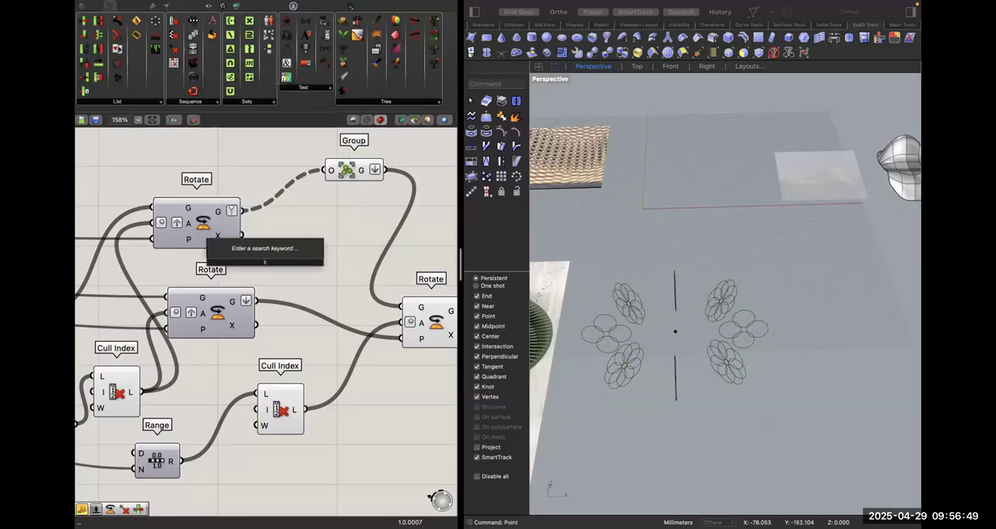
{"action": "type", "text": "bound"}
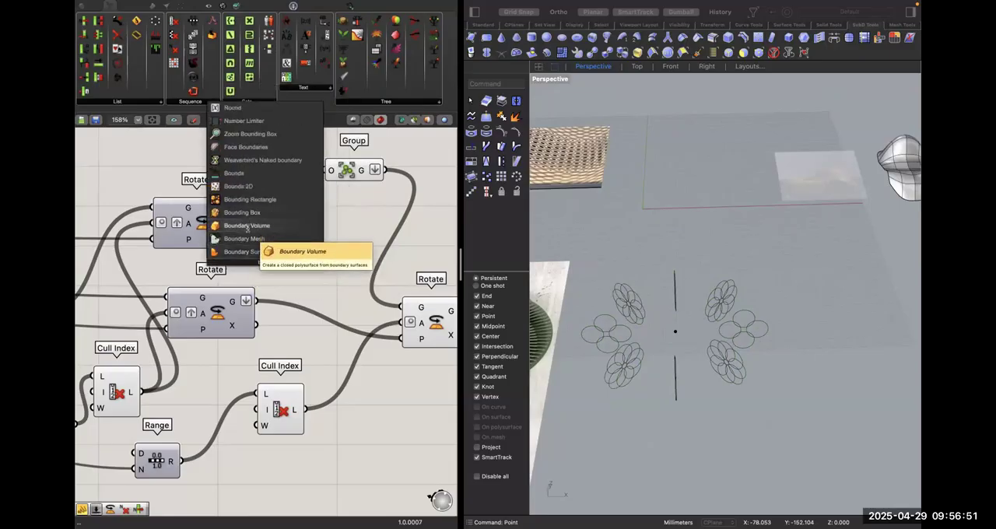
{"action": "left_click", "coordinate": [278, 252]}
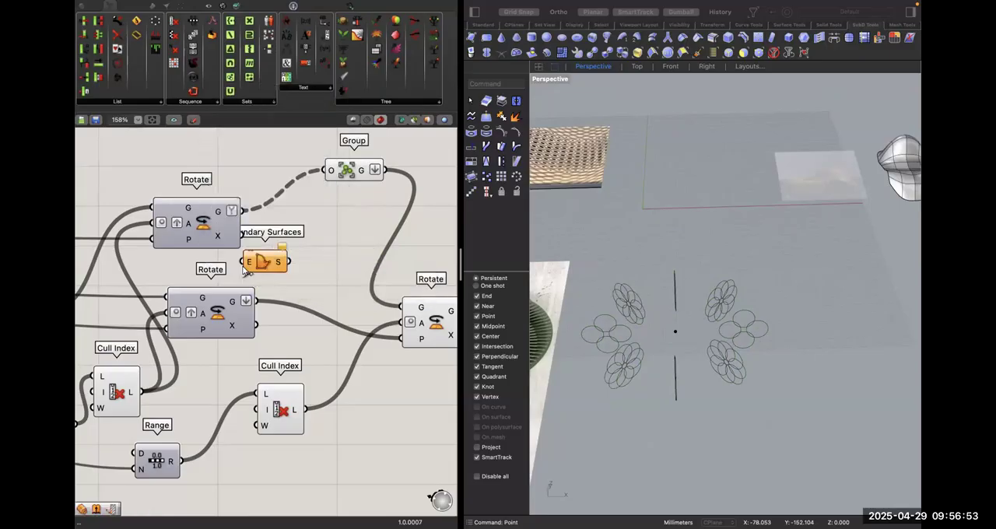
{"action": "left_click_drag", "start_coordinate": [243, 261], "coordinate": [244, 212]}
{"action": "mouse_move", "coordinate": [279, 263]}
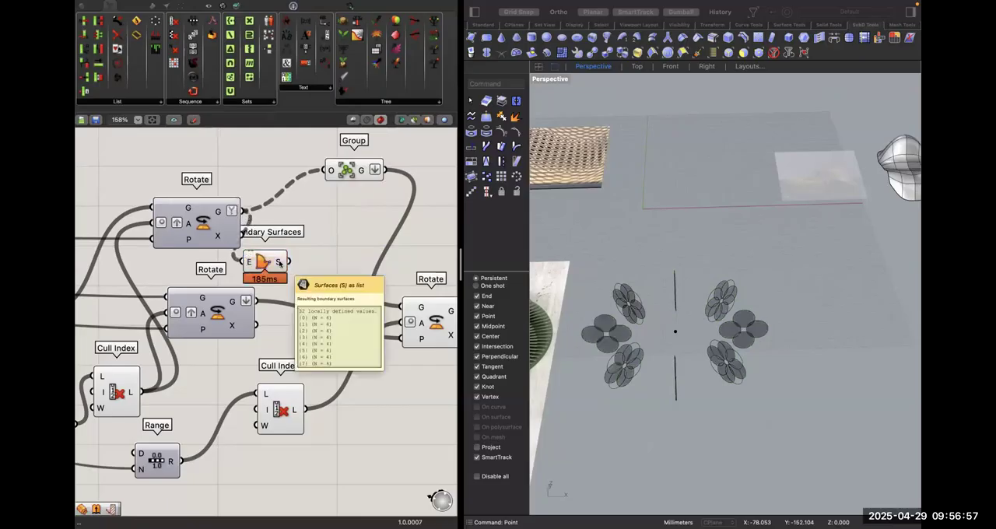
Find the planar region components in the library and add a Region Union beside Boundary Surfaces.
{"action": "double_click", "coordinate": [311, 250]}
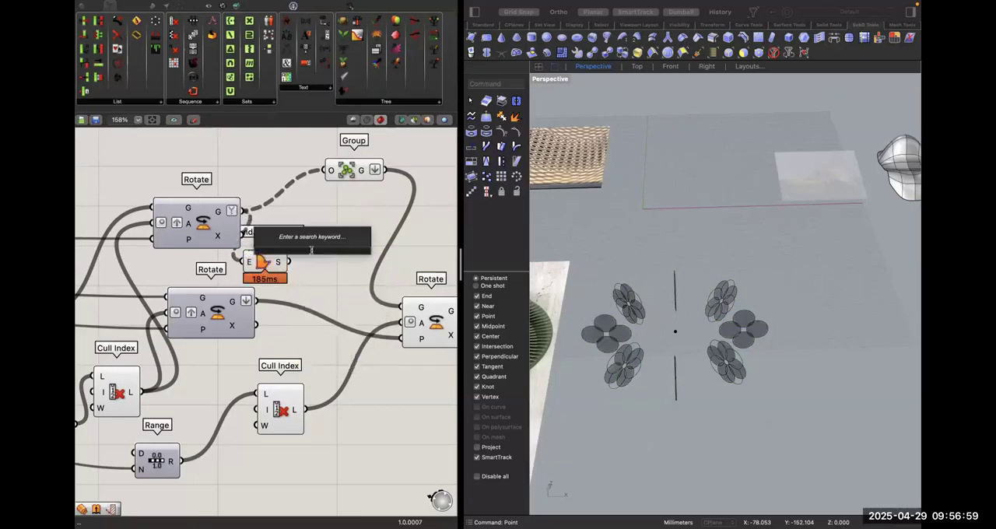
{"action": "type", "text": "boolean"}
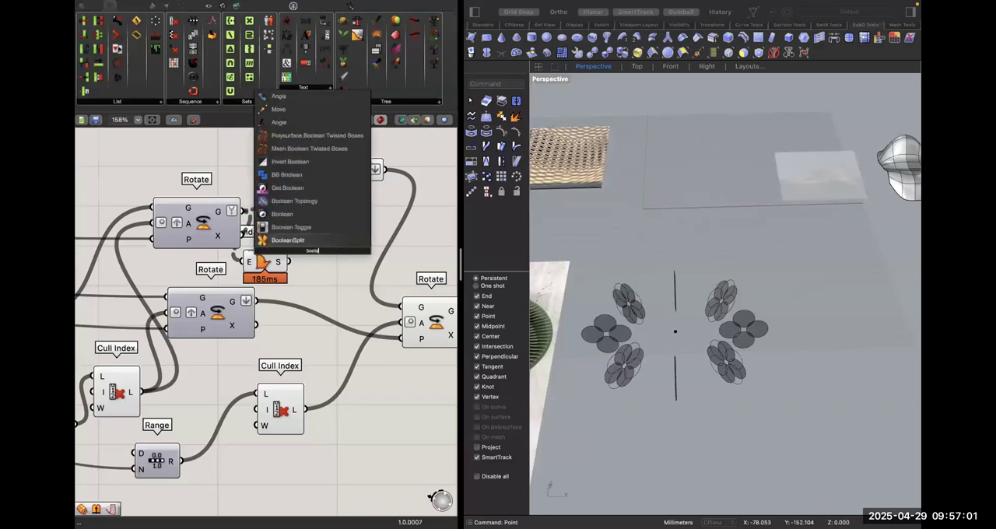
{"action": "key", "text": "BackSpace"}
{"action": "key", "text": "BackSpace"}
{"action": "key", "text": "BackSpace"}
{"action": "key", "text": "BackSpace"}
{"action": "key", "text": "BackSpace"}
{"action": "key", "text": "BackSpace"}
{"action": "key", "text": "BackSpace"}
{"action": "type", "text": "rea"}
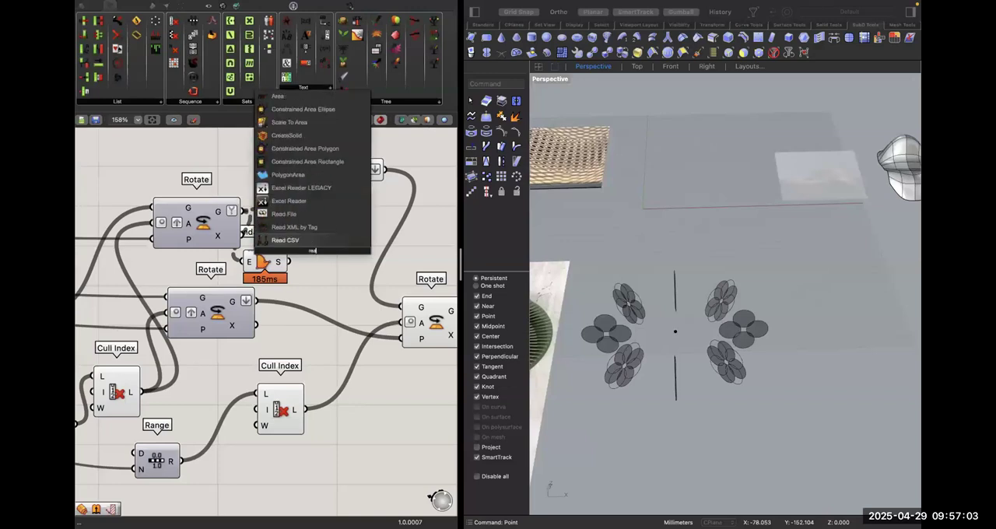
{"action": "key", "text": "BackSpace"}
{"action": "type", "text": "gion"}
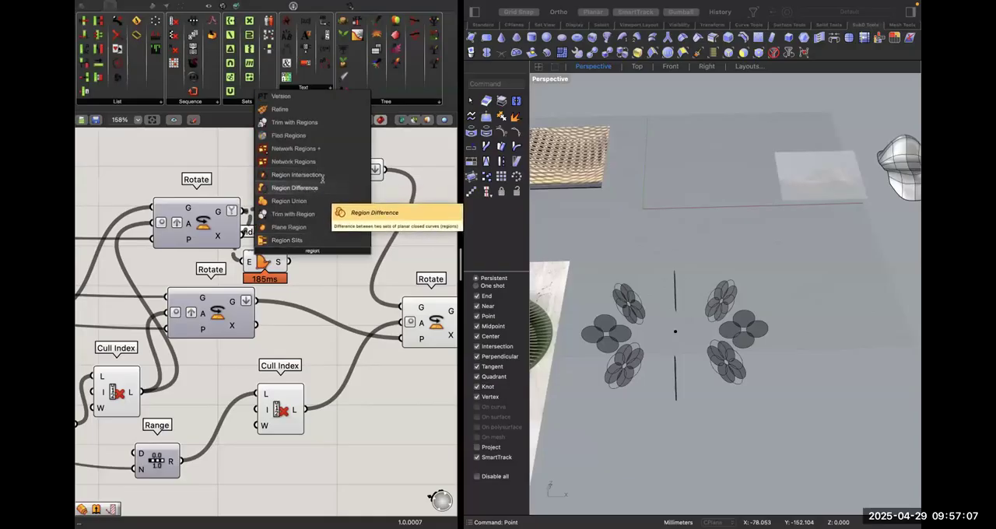
{"action": "left_click", "coordinate": [290, 201]}
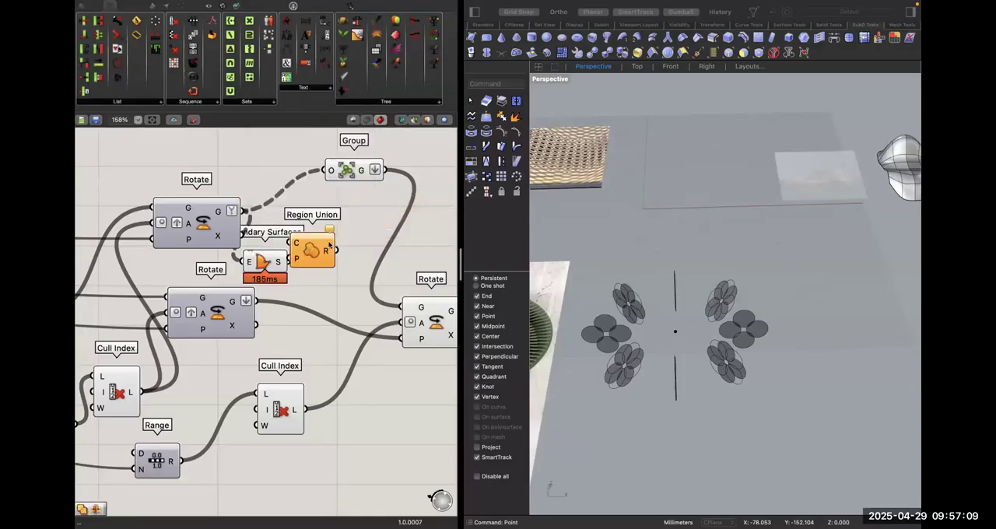
Connect the first Rotate's geometry output to Region Union's curves input and delete the Boundary Surfaces component.
{"action": "left_click_drag", "start_coordinate": [328, 245], "coordinate": [350, 241]}
{"action": "left_click_drag", "start_coordinate": [244, 213], "coordinate": [315, 236]}
{"action": "left_click", "coordinate": [266, 265]}
{"action": "key", "text": "Delete"}
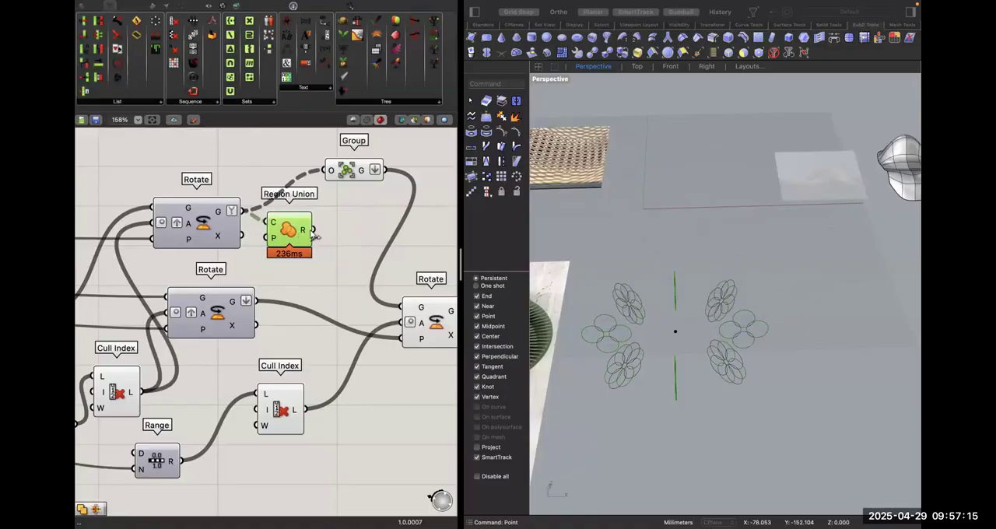
Add a List Item component next to Region Union and feed its list input from the union result.
{"action": "double_click", "coordinate": [330, 222]}
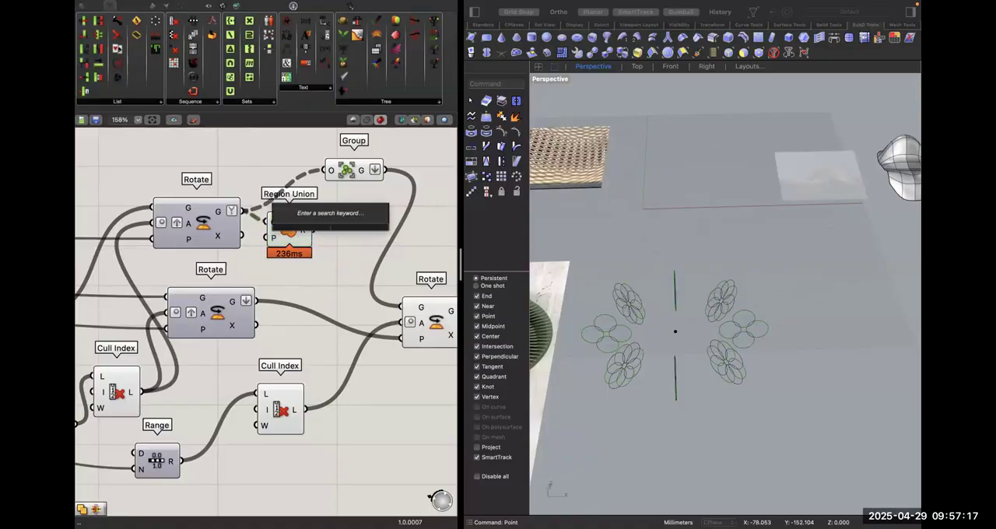
{"action": "type", "text": "item"}
{"action": "key", "text": "Return"}
{"action": "left_click_drag", "start_coordinate": [325, 228], "coordinate": [352, 242]}
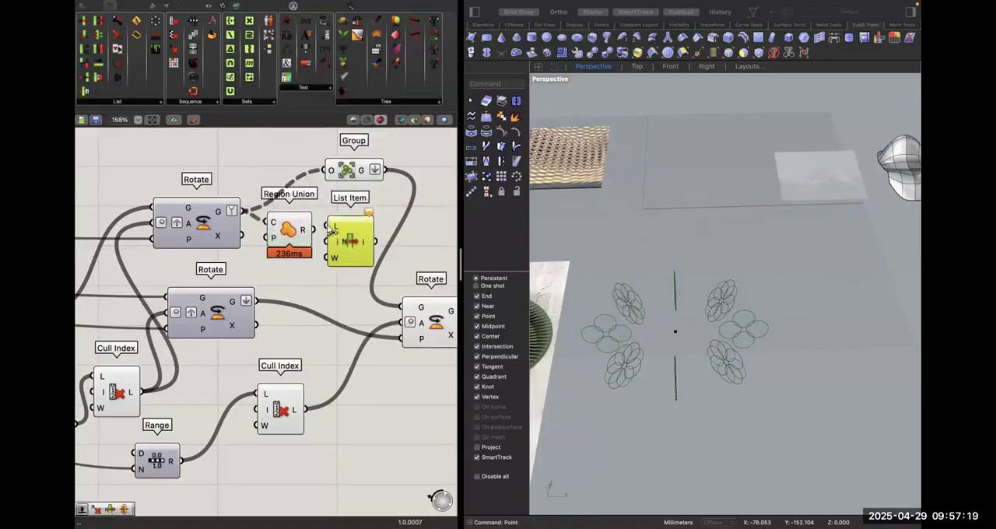
Move Region Union slightly up beside the first Rotate and delete the Group component.
{"action": "left_click_drag", "start_coordinate": [282, 220], "coordinate": [277, 195]}
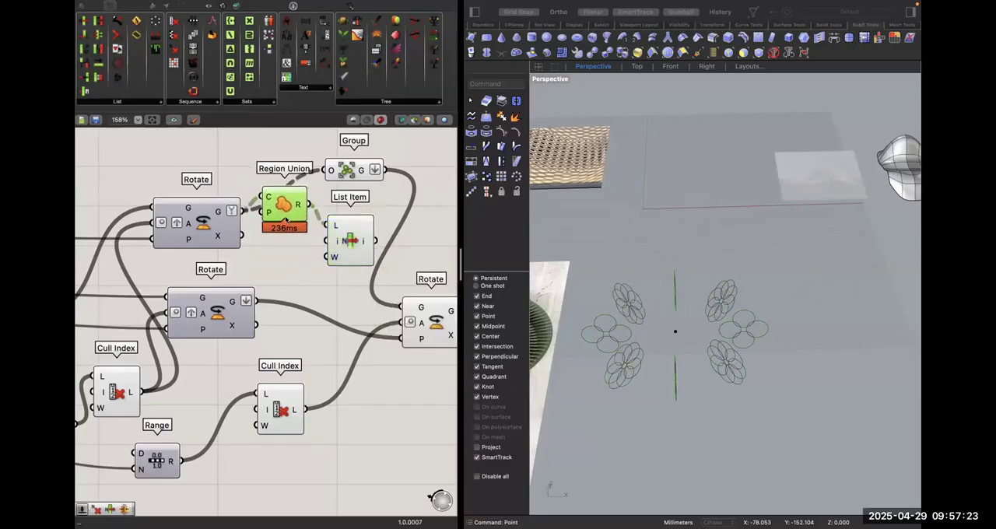
{"action": "left_click", "coordinate": [354, 172]}
{"action": "key", "text": "Delete"}
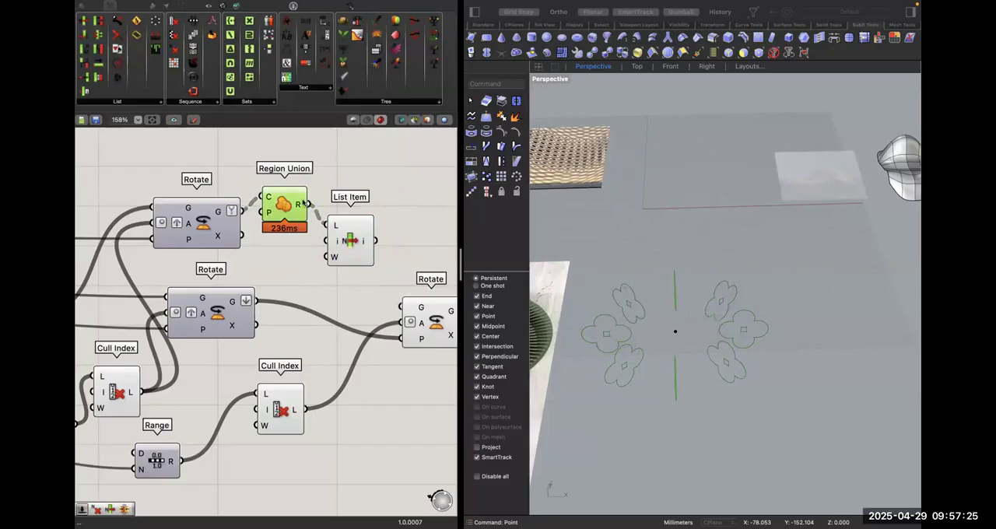
Examine List Item's output and its highlighted outlines in the Perspective view from several angles.
{"action": "right_click_drag", "start_coordinate": [686, 355], "coordinate": [689, 345]}
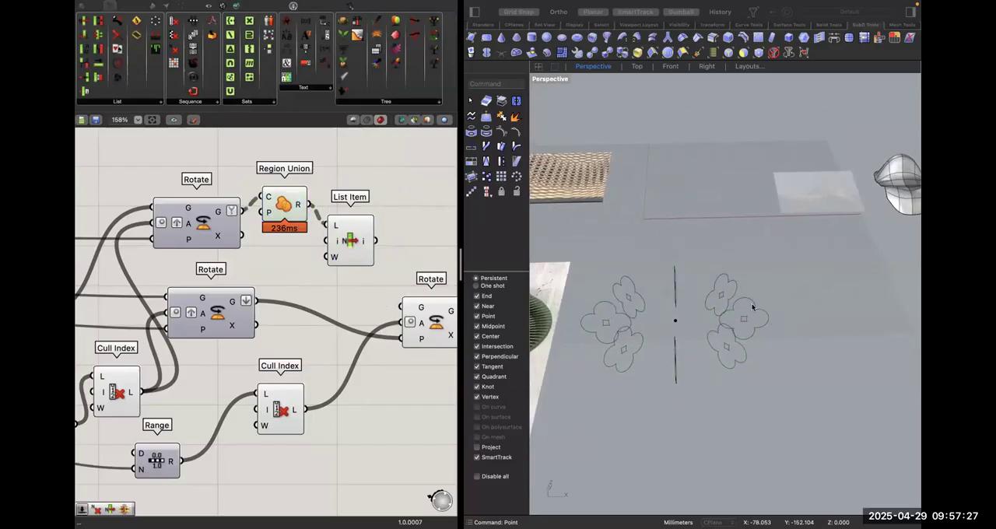
{"action": "left_click", "coordinate": [352, 241]}
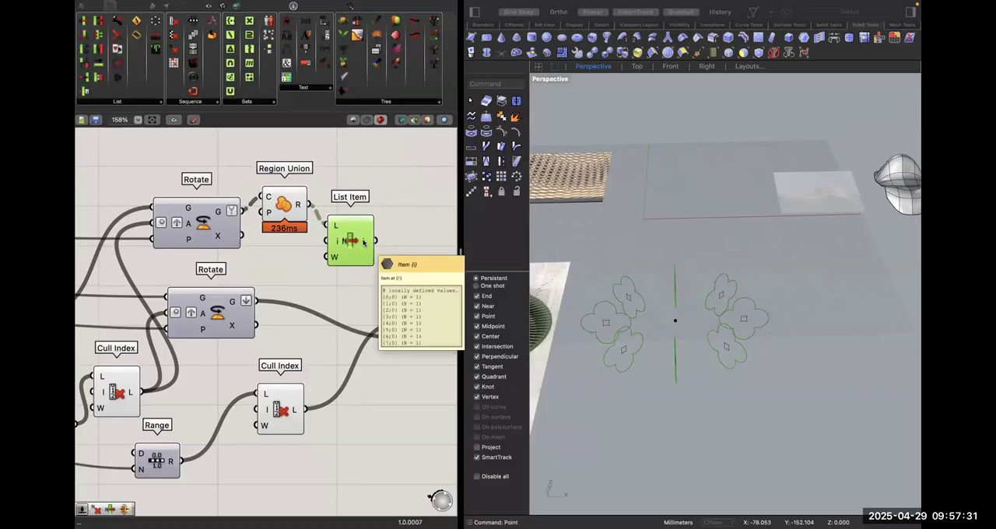
{"action": "left_click", "coordinate": [394, 229]}
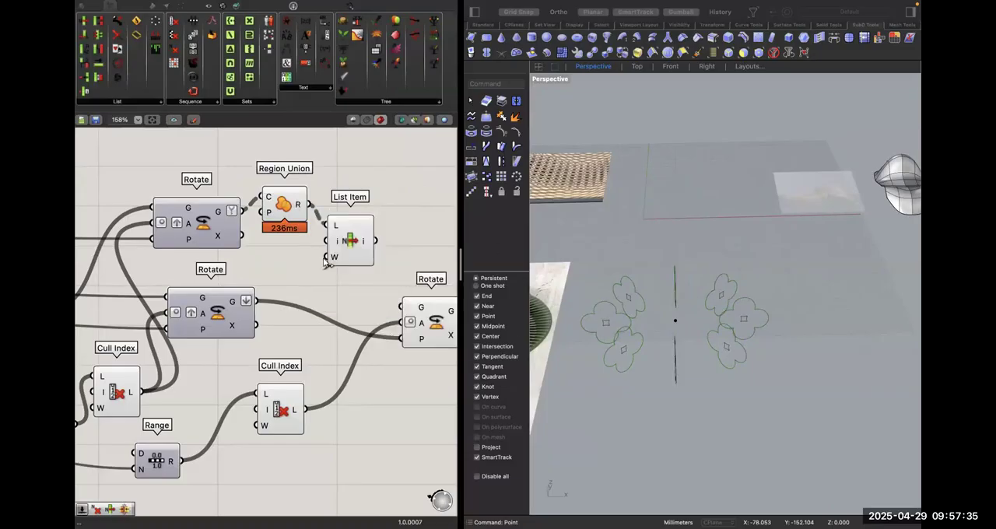
{"action": "scroll", "coordinate": [709, 356], "scroll_direction": "up", "scroll_amount": 3}
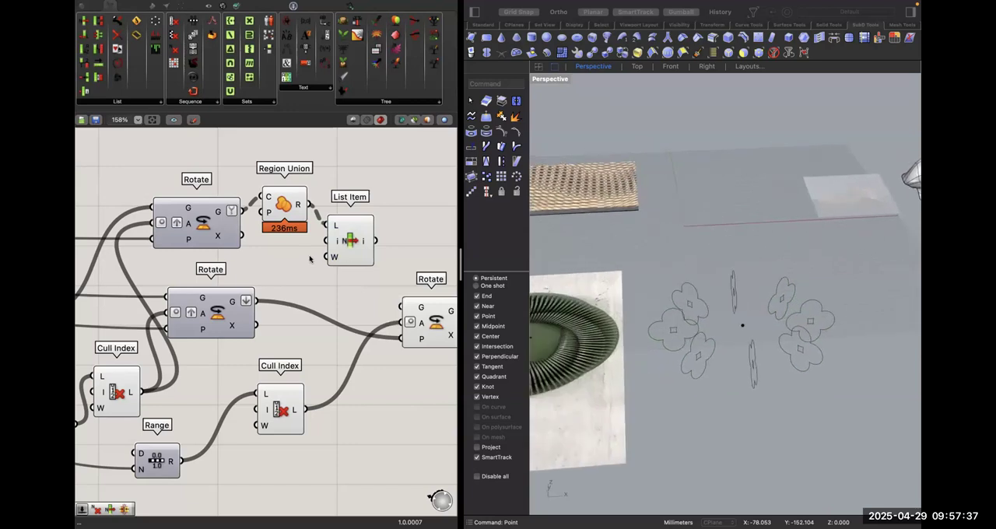
{"action": "left_click", "coordinate": [363, 242]}
{"action": "right_click_drag", "start_coordinate": [795, 343], "coordinate": [743, 280]}
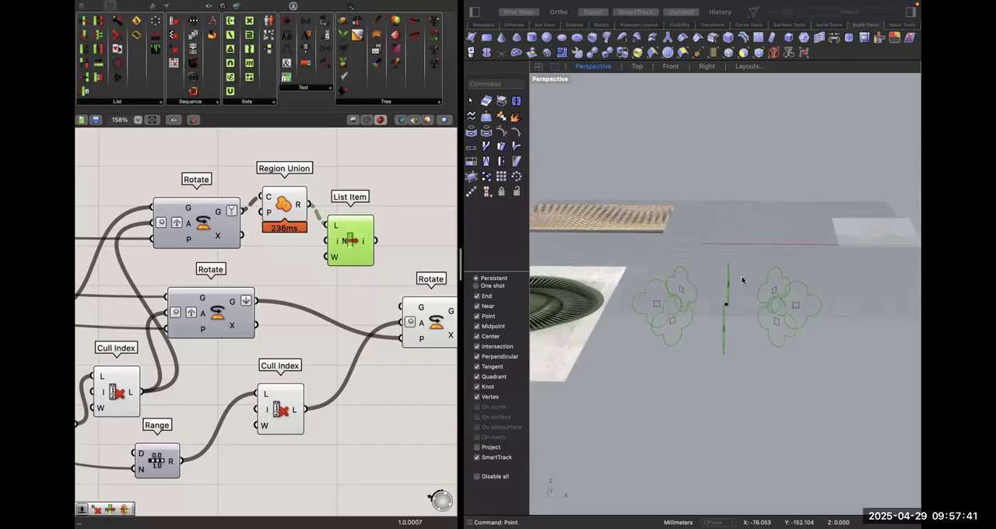
Line up Region Union and List Item with the first Rotate and connect List Item's output to the third Rotate's geometry input.
{"action": "left_click_drag", "start_coordinate": [277, 205], "coordinate": [271, 219]}
{"action": "left_click_drag", "start_coordinate": [360, 244], "coordinate": [354, 239]}
{"action": "left_click", "coordinate": [390, 245]}
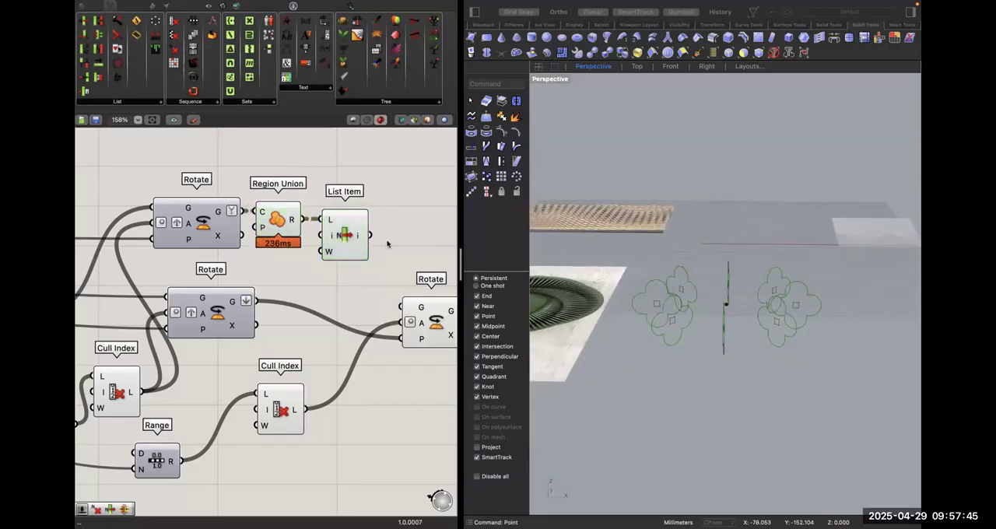
{"action": "left_click_drag", "start_coordinate": [403, 306], "coordinate": [370, 234]}
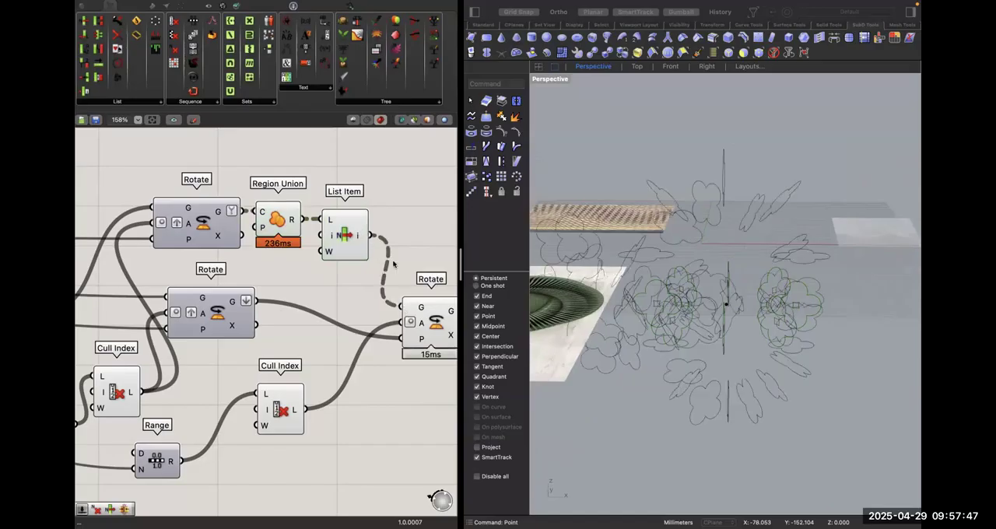
{"action": "right_click_drag", "start_coordinate": [418, 270], "coordinate": [396, 252]}
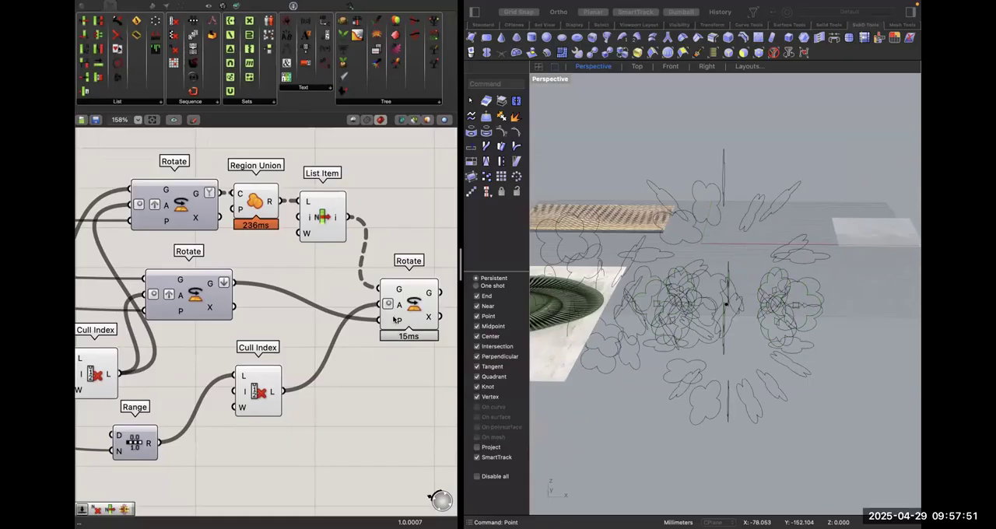
Graft the third Rotate's plane input and check the rotated profile curves in the Perspective view.
{"action": "mouse_move", "coordinate": [395, 319]}
{"action": "left_click", "coordinate": [416, 313]}
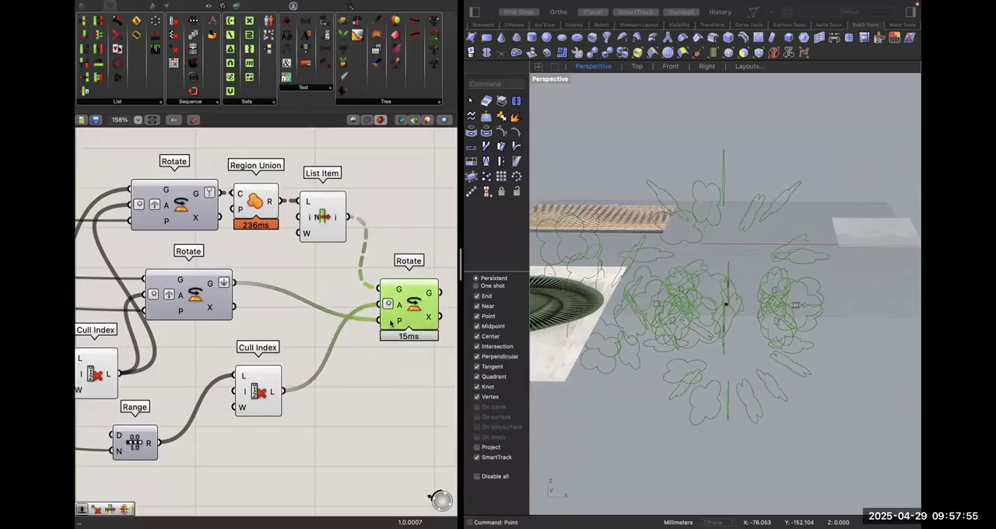
{"action": "right_click", "coordinate": [396, 322]}
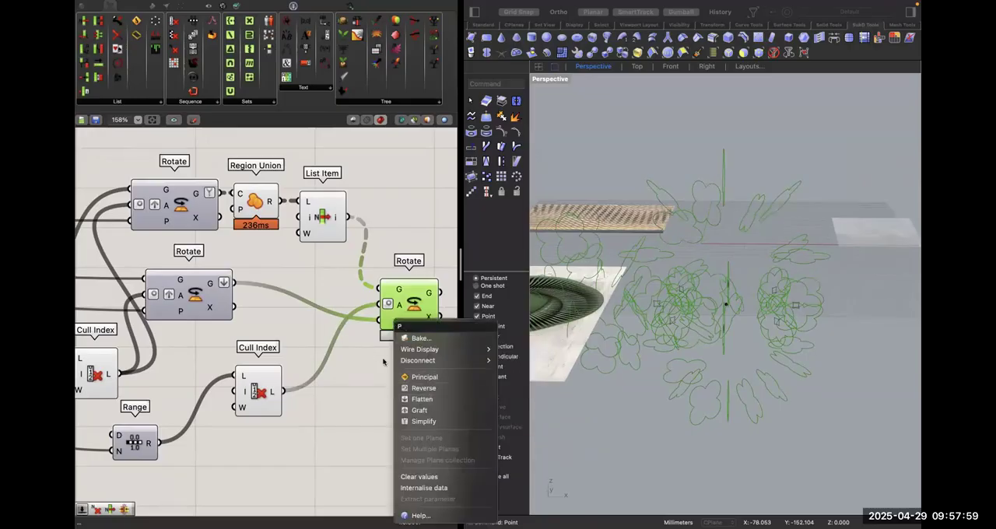
{"action": "left_click", "coordinate": [418, 410]}
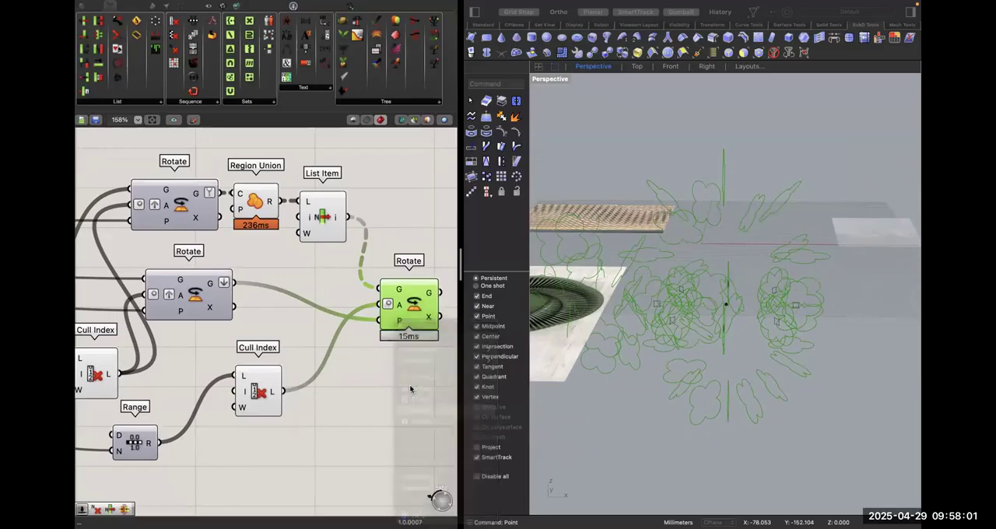
{"action": "scroll", "coordinate": [718, 335], "scroll_direction": "up", "scroll_amount": 5}
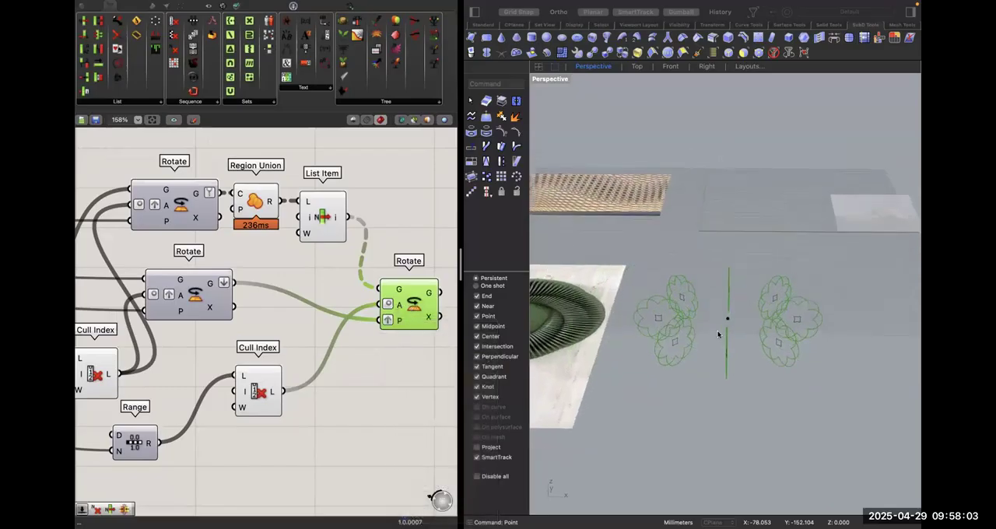
{"action": "left_click", "coordinate": [375, 340]}
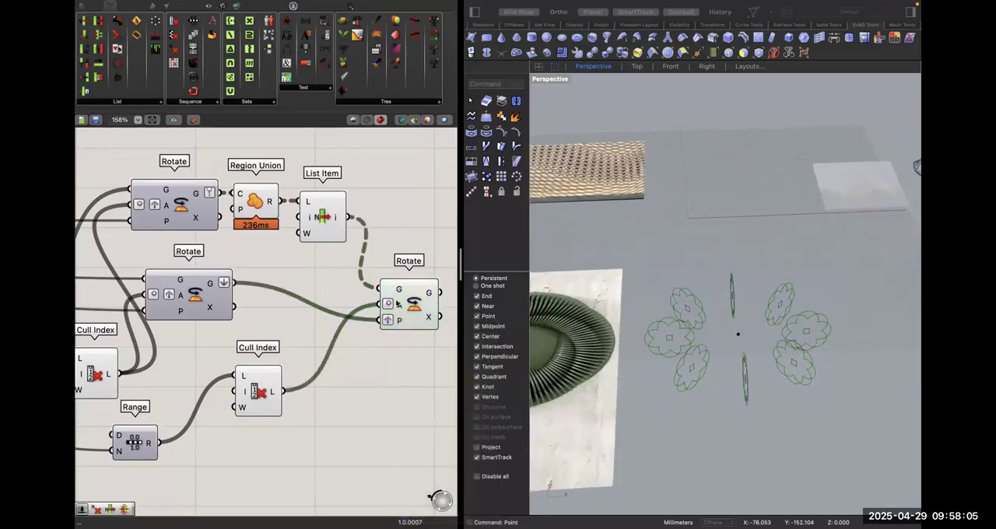
{"action": "mouse_move", "coordinate": [397, 304]}
{"action": "scroll", "coordinate": [688, 311], "scroll_direction": "down", "scroll_amount": 5}
Turn off the preview of Region Union and List Item together.
{"action": "left_click", "coordinate": [325, 234]}
{"action": "left_click_drag", "start_coordinate": [331, 263], "coordinate": [264, 211]}
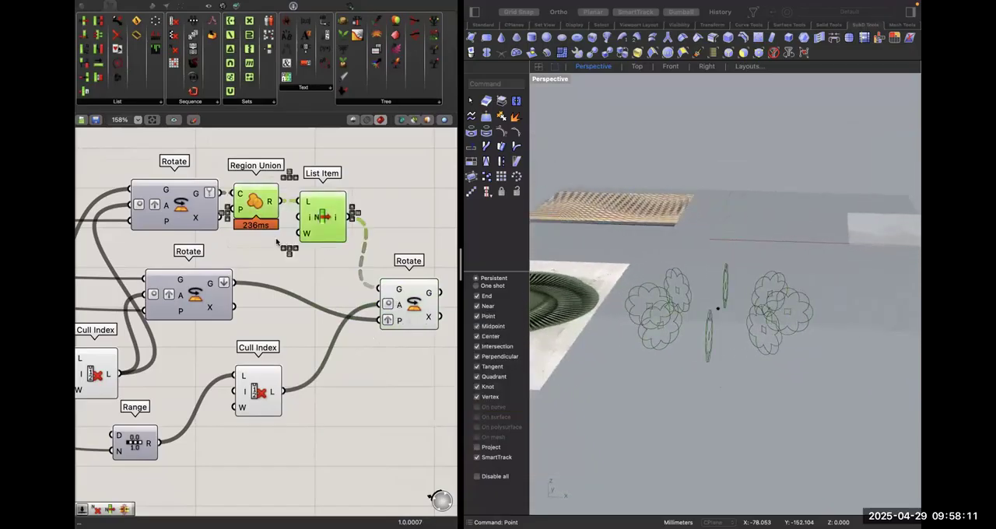
{"action": "right_click", "coordinate": [282, 230]}
{"action": "left_click", "coordinate": [306, 251]}
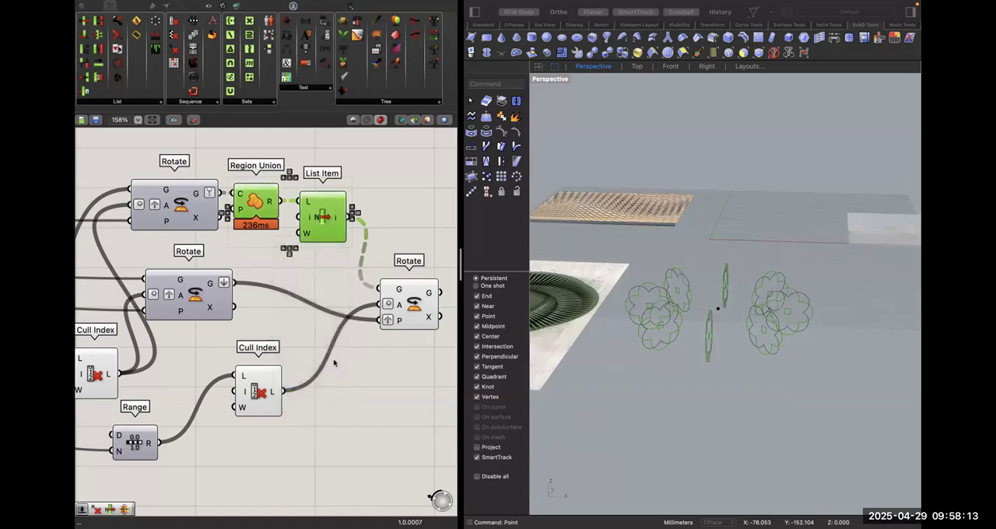
{"action": "left_click", "coordinate": [296, 357]}
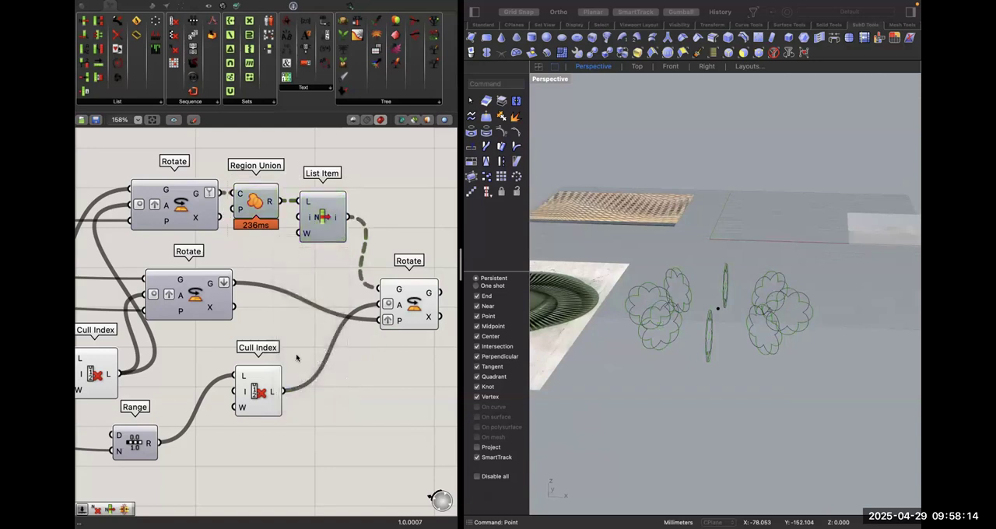
Examine the two Cull Index components and the third Rotate's rotated profiles against the reference clock image.
{"action": "left_click", "coordinate": [255, 380]}
{"action": "scroll", "coordinate": [253, 380], "scroll_direction": "left", "scroll_amount": 5}
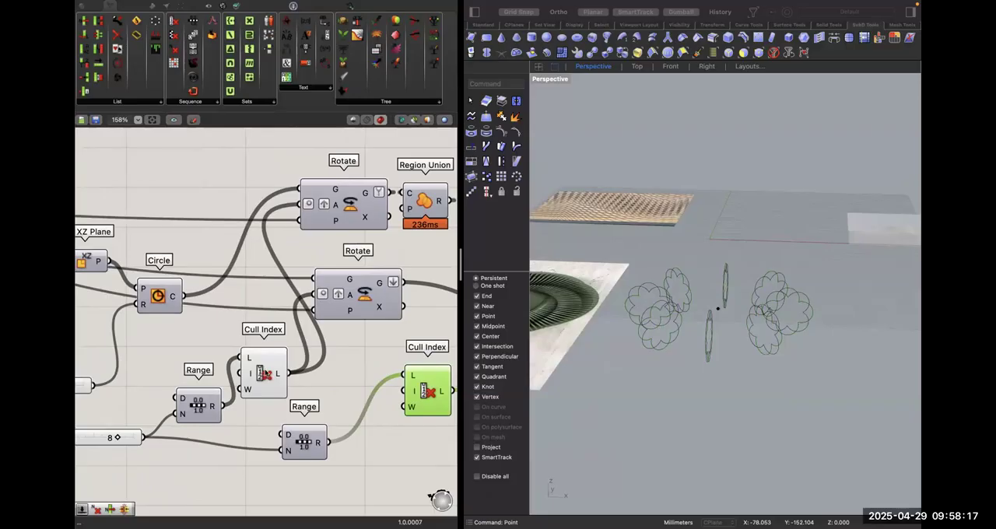
{"action": "left_click", "coordinate": [258, 378]}
{"action": "scroll", "coordinate": [258, 378], "scroll_direction": "left", "scroll_amount": 10}
{"action": "scroll", "coordinate": [266, 372], "scroll_direction": "left", "scroll_amount": 10}
{"action": "scroll", "coordinate": [265, 374], "scroll_direction": "right", "scroll_amount": 20}
{"action": "left_click", "coordinate": [230, 317]}
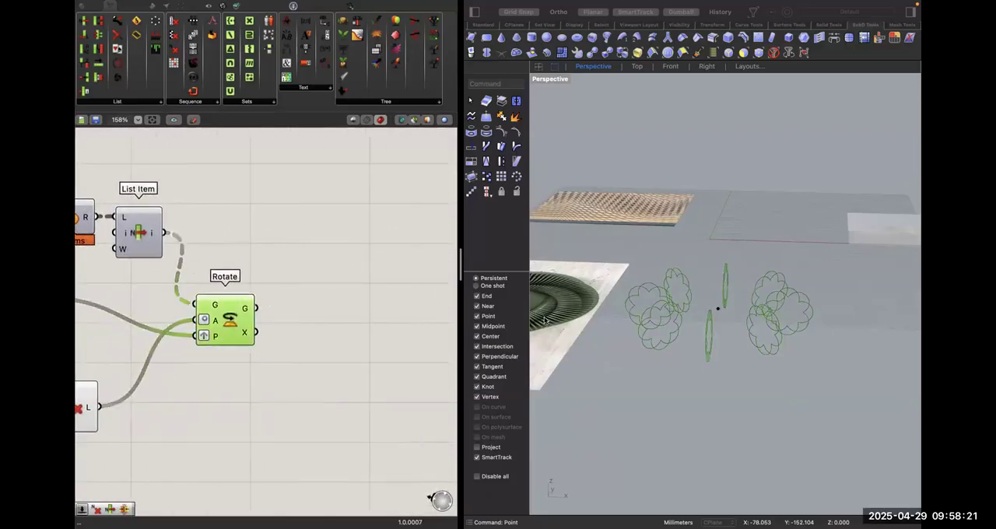
{"action": "left_click", "coordinate": [678, 370]}
{"action": "scroll", "coordinate": [678, 370], "scroll_direction": "up", "scroll_amount": 10}
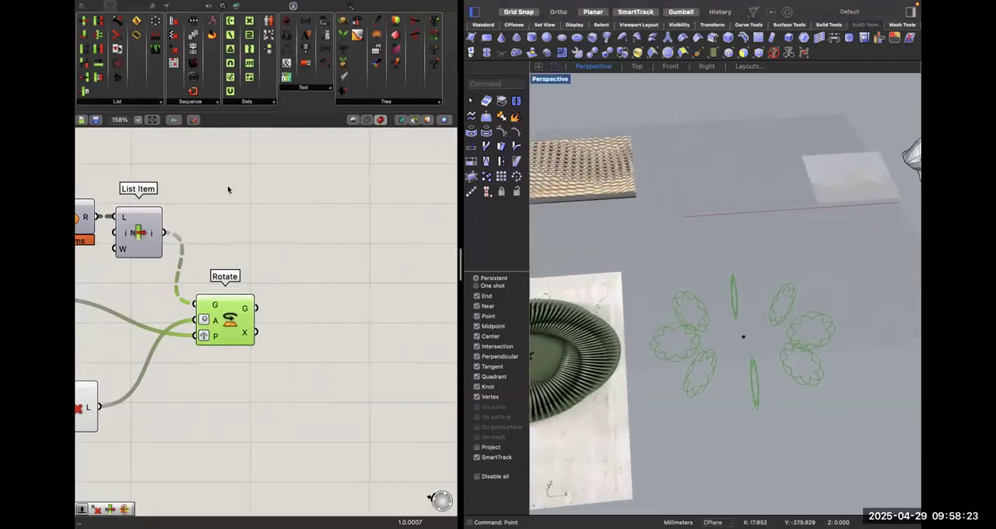
{"action": "left_click", "coordinate": [242, 219]}
{"action": "scroll", "coordinate": [314, 310], "scroll_direction": "left", "scroll_amount": 5}
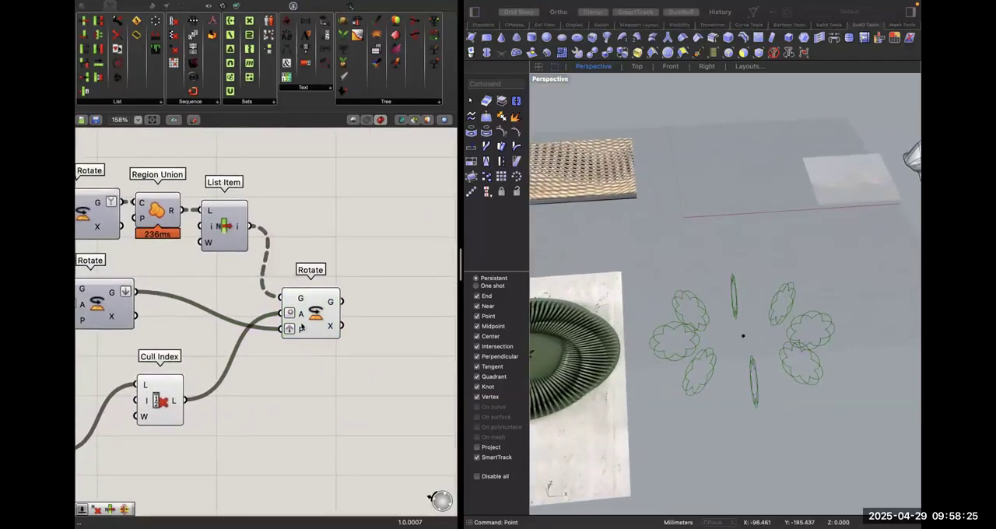
Graft the angle input of the third Rotate component.
{"action": "mouse_move", "coordinate": [301, 331]}
{"action": "right_click", "coordinate": [301, 317]}
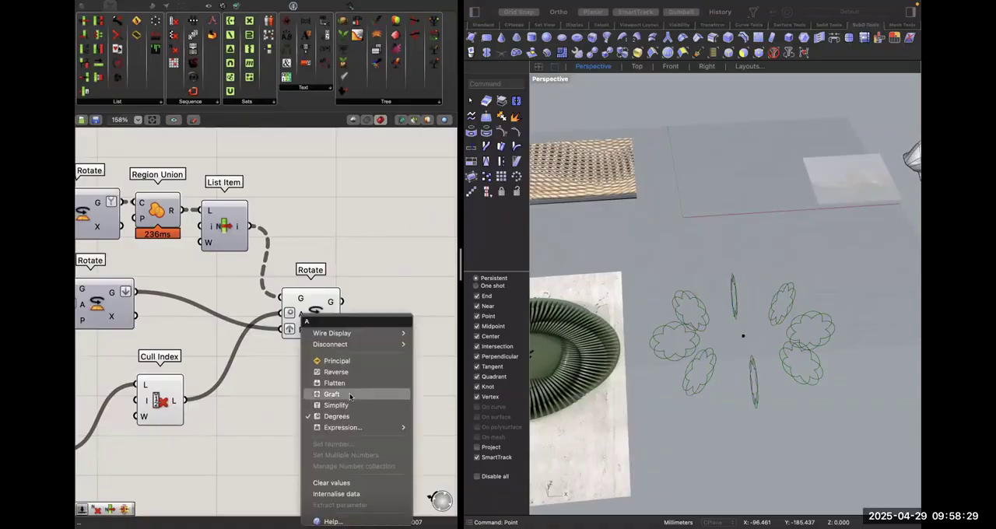
{"action": "left_click", "coordinate": [348, 404]}
{"action": "scroll", "coordinate": [370, 358], "scroll_direction": "down", "scroll_amount": 2}
{"action": "left_click", "coordinate": [317, 269]}
Add a Loft component and place it to the lower right of the third Rotate.
{"action": "double_click", "coordinate": [350, 267]}
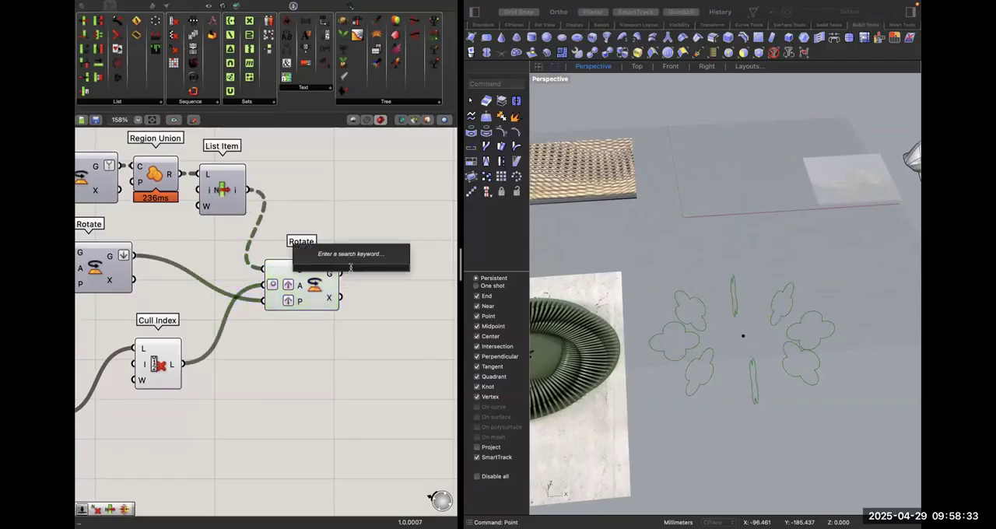
{"action": "type", "text": "loft"}
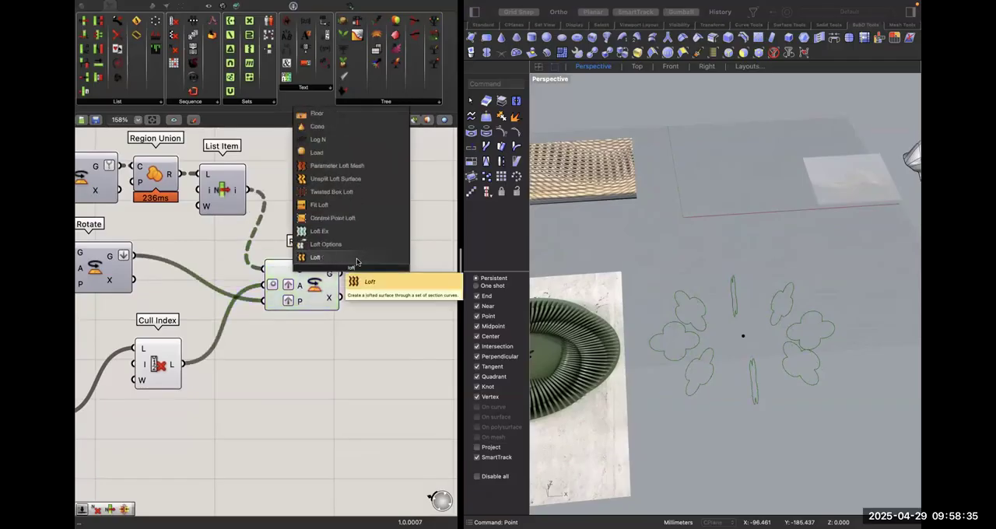
{"action": "left_click", "coordinate": [343, 256]}
{"action": "left_click_drag", "start_coordinate": [344, 257], "coordinate": [441, 319]}
Add a Panel beside the third Rotate and connect Rotate's geometry output to it.
{"action": "double_click", "coordinate": [394, 241]}
{"action": "type", "text": "panel"}
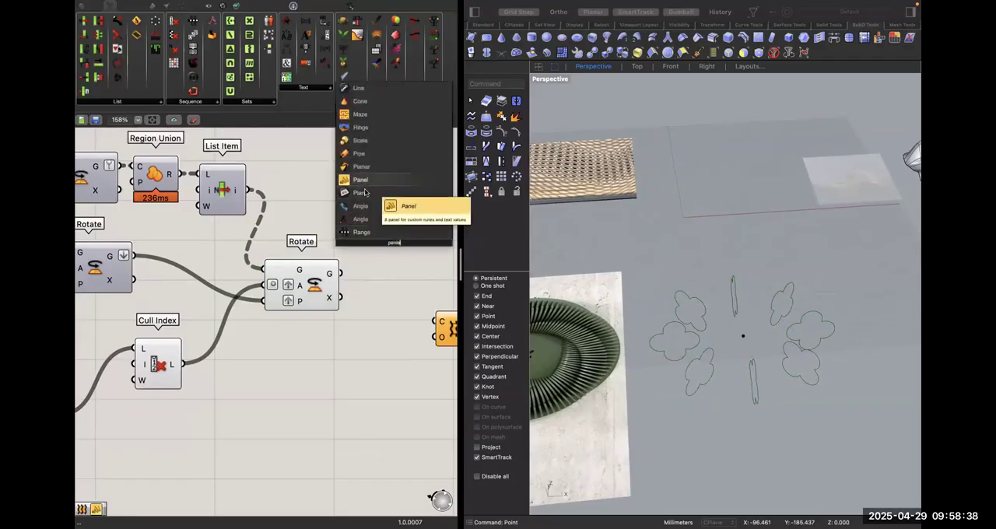
{"action": "left_click", "coordinate": [362, 180]}
{"action": "left_click_drag", "start_coordinate": [330, 244], "coordinate": [324, 278]}
{"action": "left_click_drag", "start_coordinate": [378, 251], "coordinate": [437, 251]}
Flatten the third Rotate's geometry output and connect it to the Loft's curves input.
{"action": "right_click", "coordinate": [330, 273]}
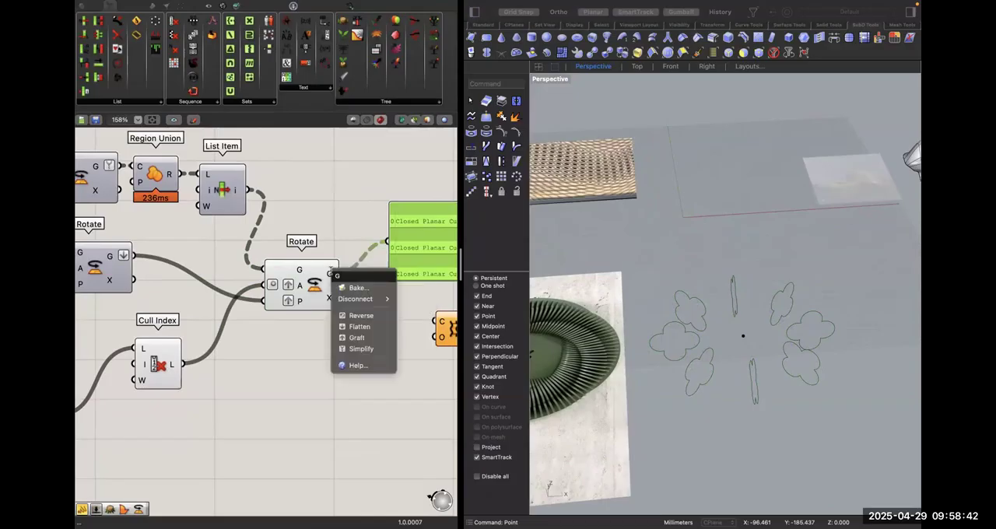
{"action": "left_click", "coordinate": [361, 329]}
{"action": "scroll", "coordinate": [352, 360], "scroll_direction": "right", "scroll_amount": 5}
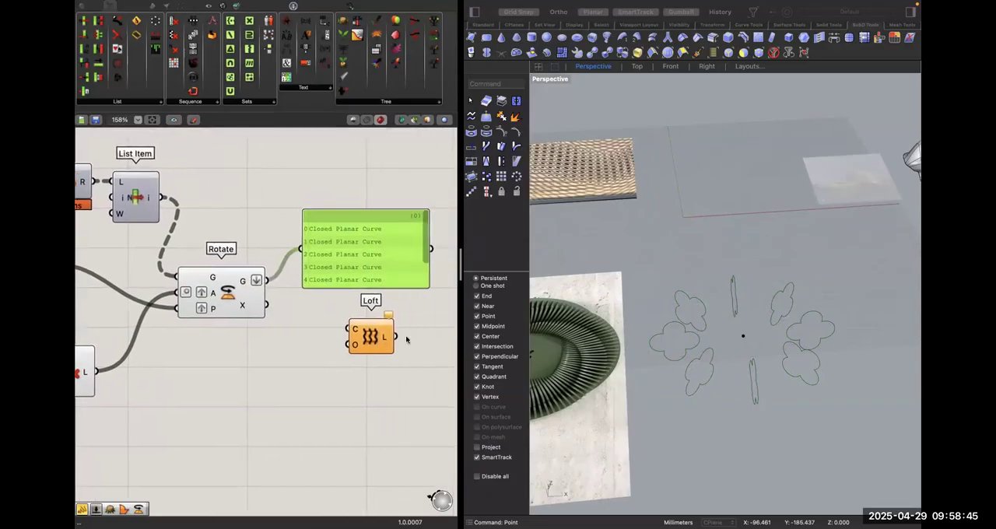
{"action": "left_click_drag", "start_coordinate": [259, 280], "coordinate": [341, 329]}
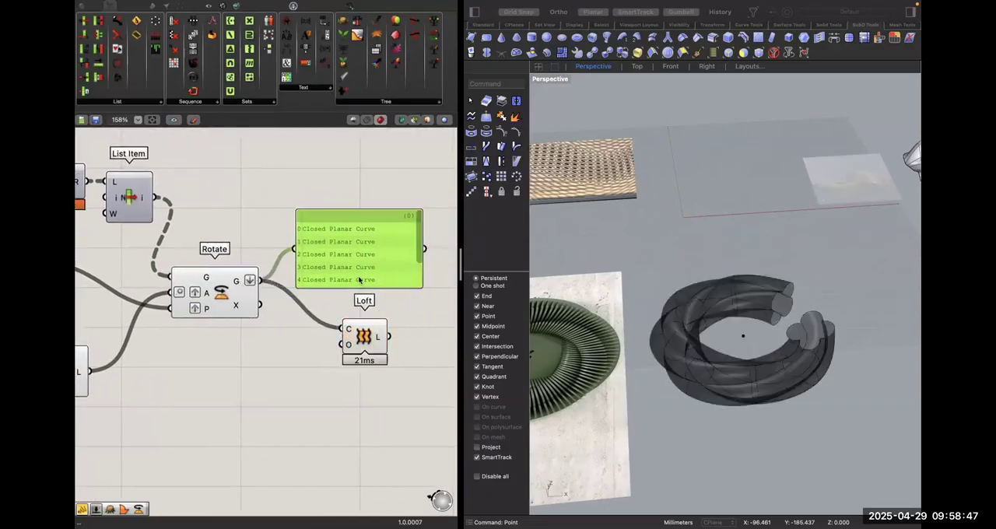
{"action": "right_click", "coordinate": [347, 346]}
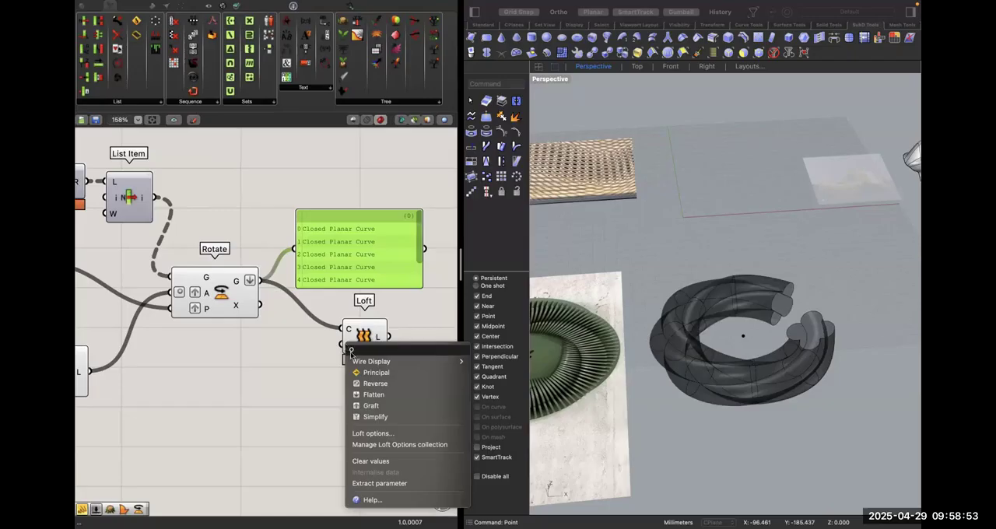
{"action": "left_click", "coordinate": [381, 433]}
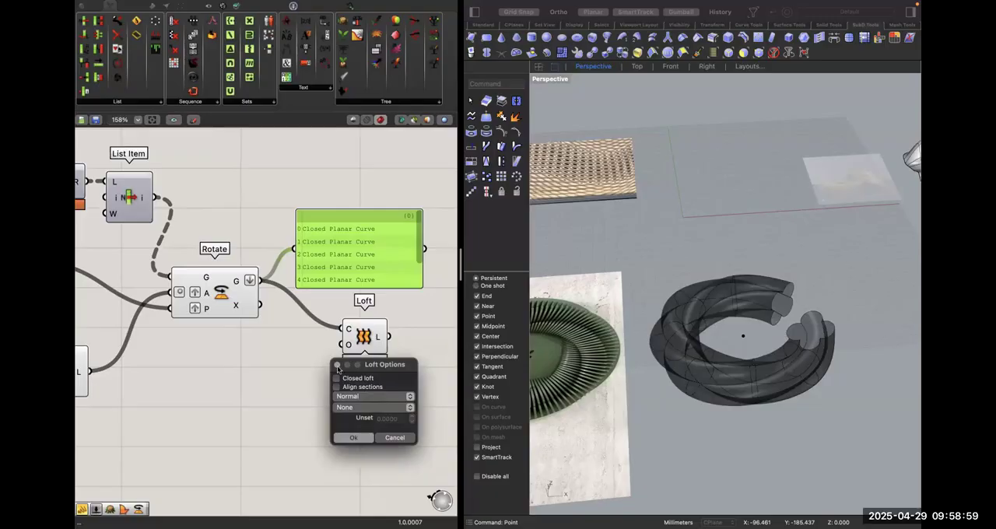
{"action": "left_click", "coordinate": [337, 365]}
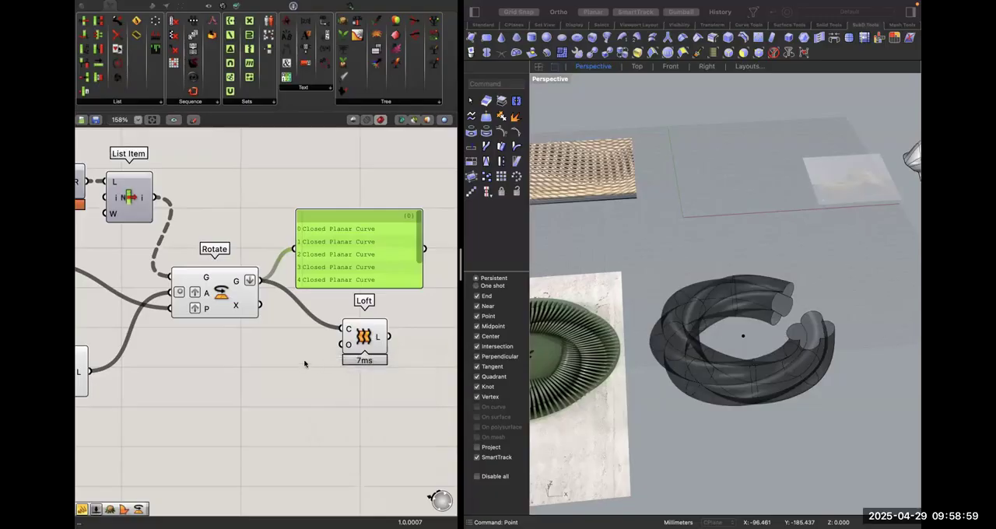
Add a Loft Options component and connect its output to the Loft's options input.
{"action": "double_click", "coordinate": [252, 367]}
{"action": "type", "text": "loft"}
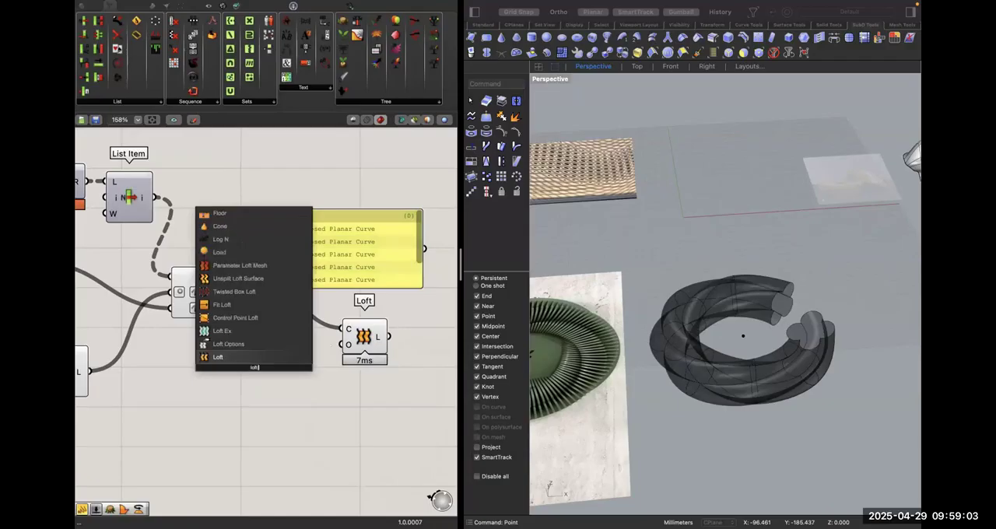
{"action": "type", "text": " option"}
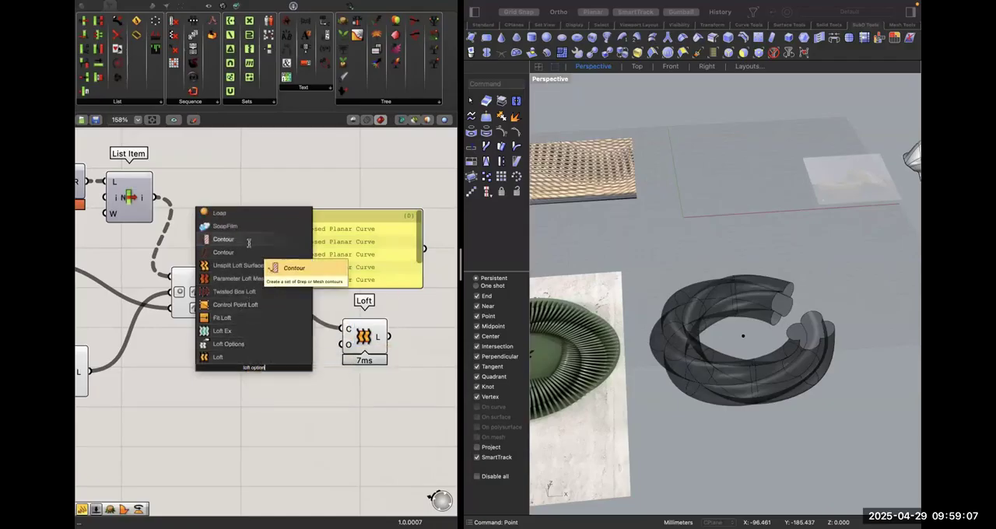
{"action": "left_click", "coordinate": [300, 344]}
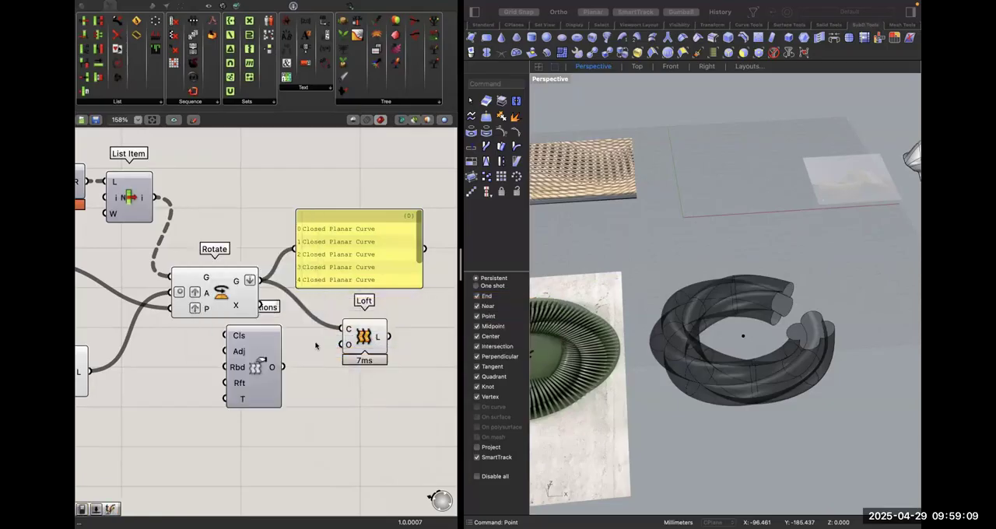
{"action": "left_click_drag", "start_coordinate": [347, 352], "coordinate": [282, 367]}
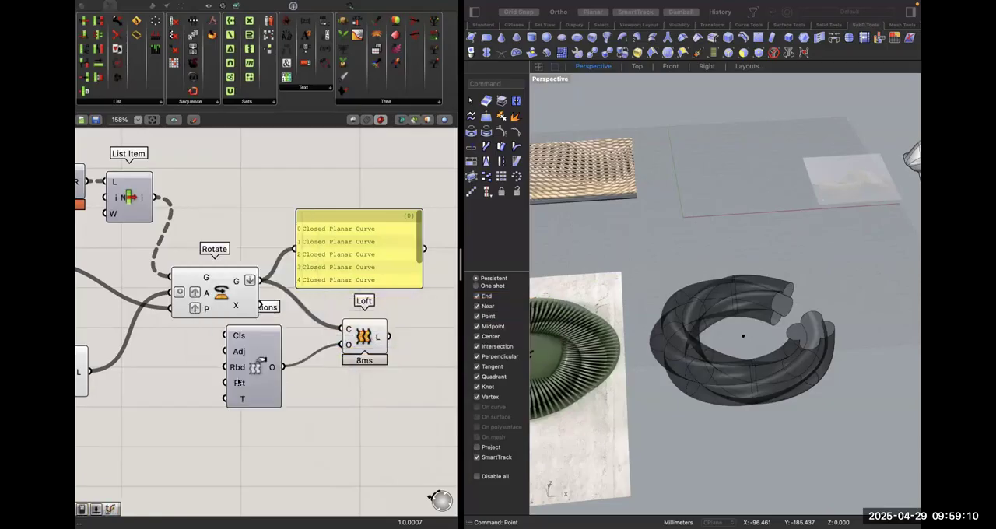
Enable closed lofting on the Loft Options component and move it down clear of the third Rotate.
{"action": "right_click", "coordinate": [237, 335]}
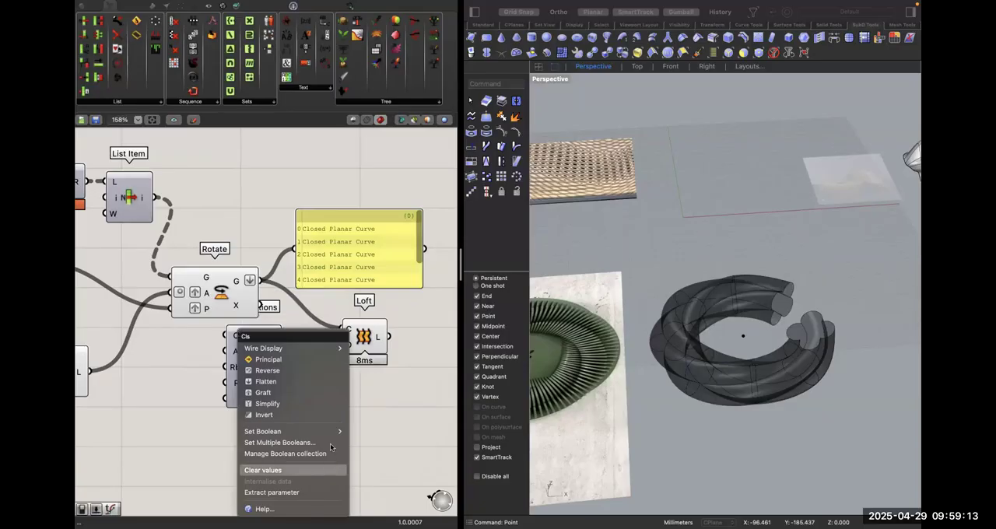
{"action": "left_click", "coordinate": [363, 442]}
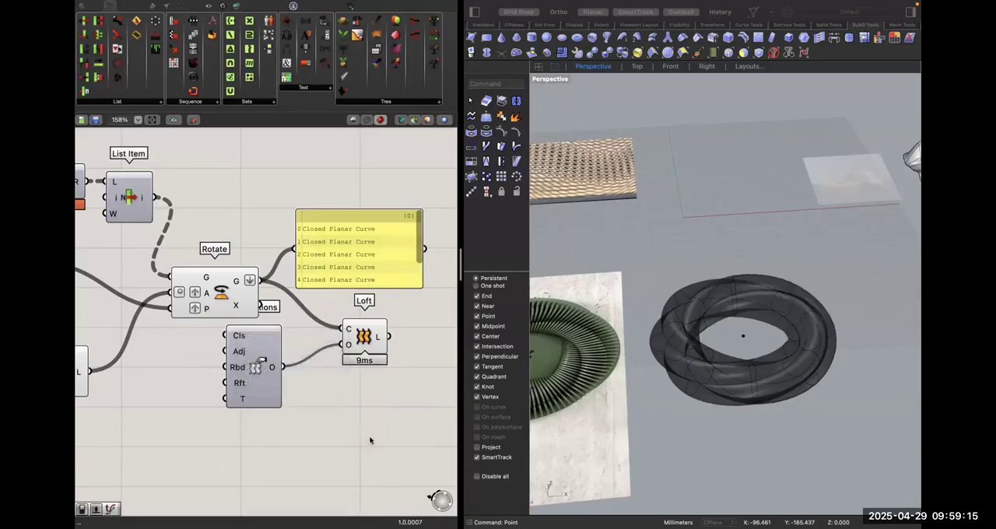
{"action": "left_click_drag", "start_coordinate": [263, 353], "coordinate": [262, 419]}
{"action": "right_click_drag", "start_coordinate": [785, 343], "coordinate": [785, 344]}
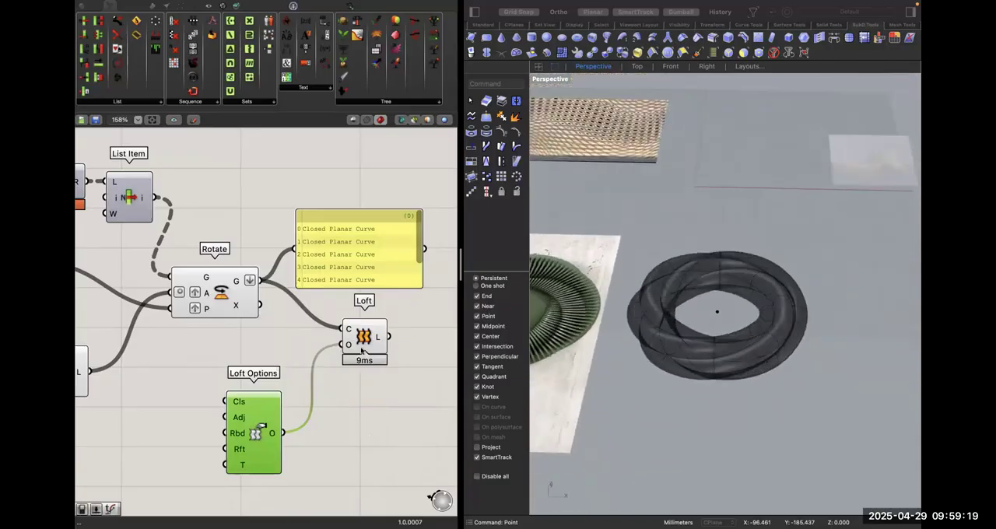
Add a Custom Preview component fed by the Loft's output and inspect the shaded ring in the Perspective view.
{"action": "right_click_drag", "start_coordinate": [448, 352], "coordinate": [361, 351]}
{"action": "double_click", "coordinate": [274, 338]}
{"action": "type", "text": "pre"}
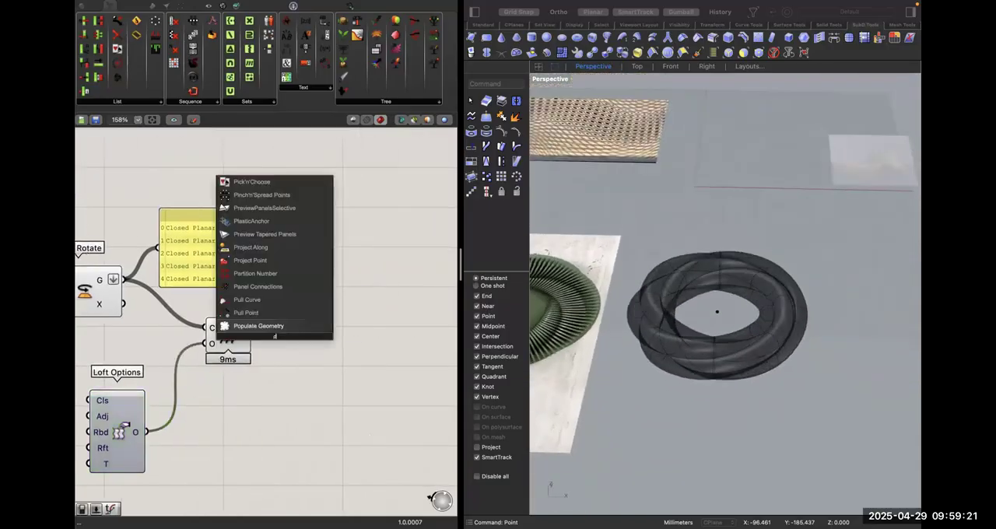
{"action": "key", "text": "BackSpace"}
{"action": "type", "text": "iev"}
{"action": "key", "text": "BackSpace"}
{"action": "key", "text": "BackSpace"}
{"action": "key", "text": "BackSpace"}
{"action": "type", "text": "eview"}
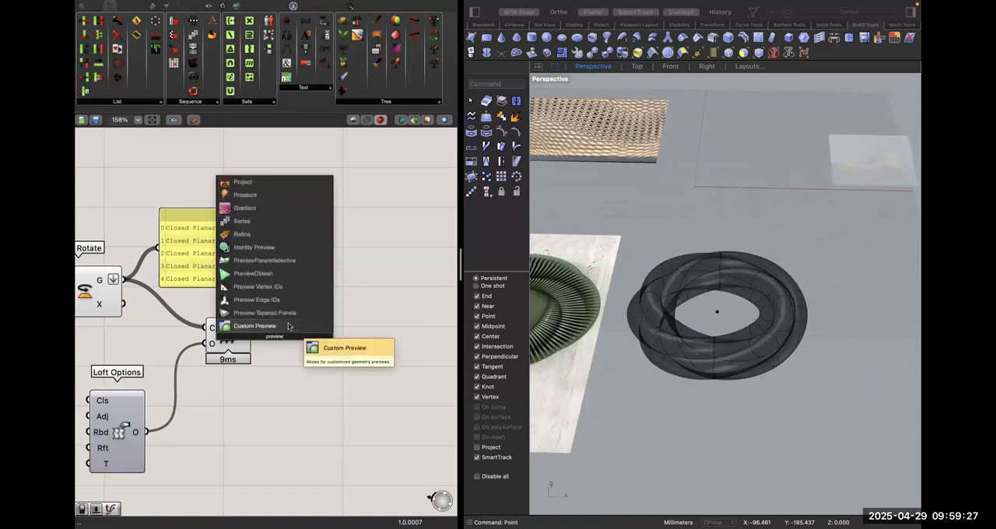
{"action": "key", "text": "Return"}
{"action": "left_click_drag", "start_coordinate": [277, 336], "coordinate": [313, 364]}
{"action": "right_click_drag", "start_coordinate": [700, 327], "coordinate": [635, 337]}
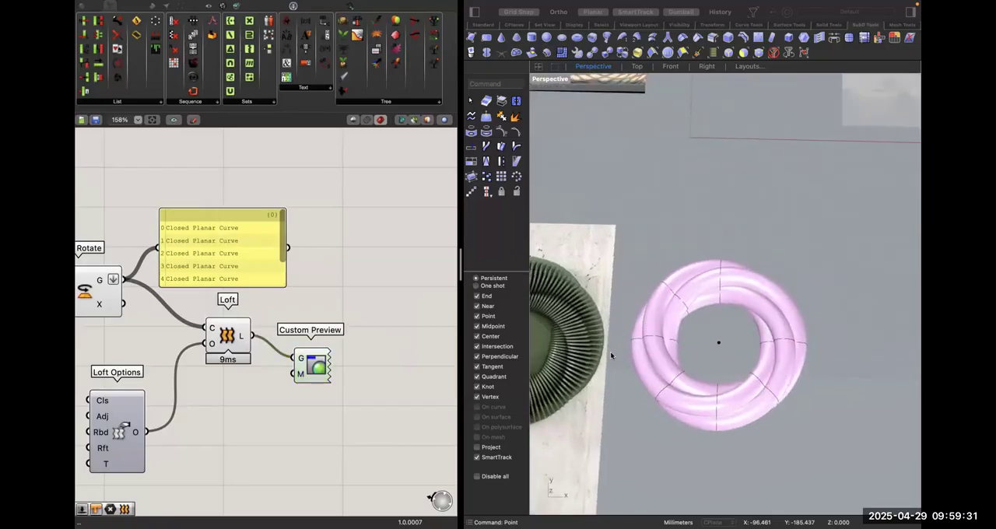
{"action": "right_click_drag", "start_coordinate": [834, 330], "coordinate": [629, 291]}
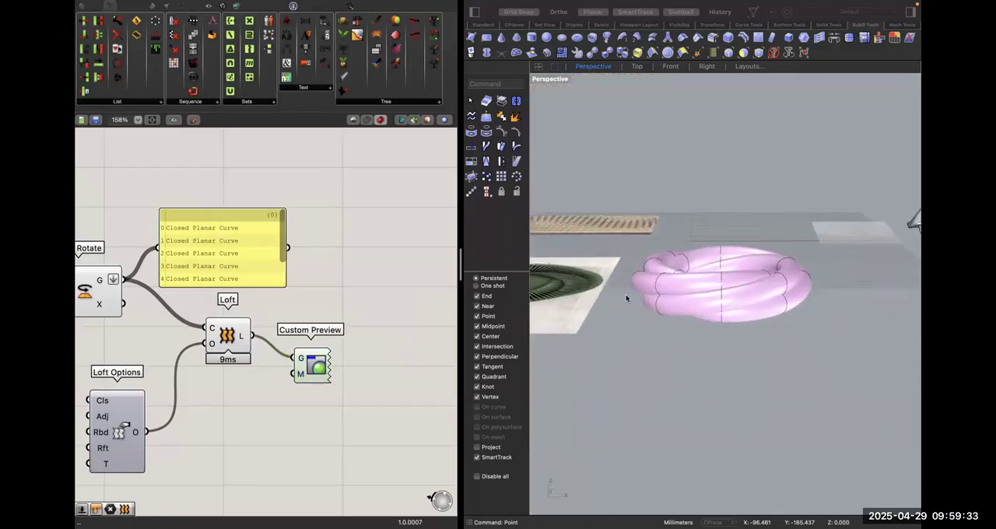
{"action": "right_click_drag", "start_coordinate": [693, 291], "coordinate": [693, 291]}
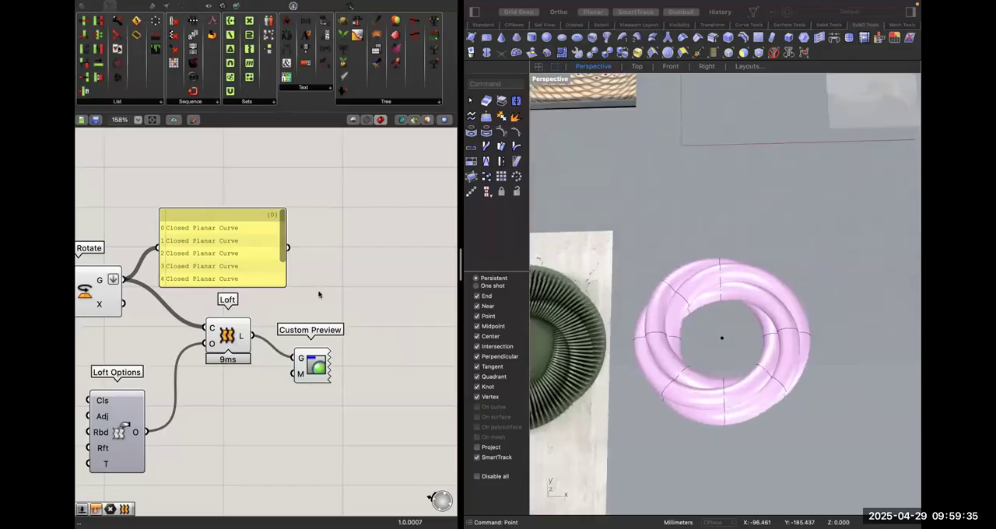
Add an XY Plane component, trying the Loft's output as its origin and undoing that connection.
{"action": "left_click", "coordinate": [239, 349]}
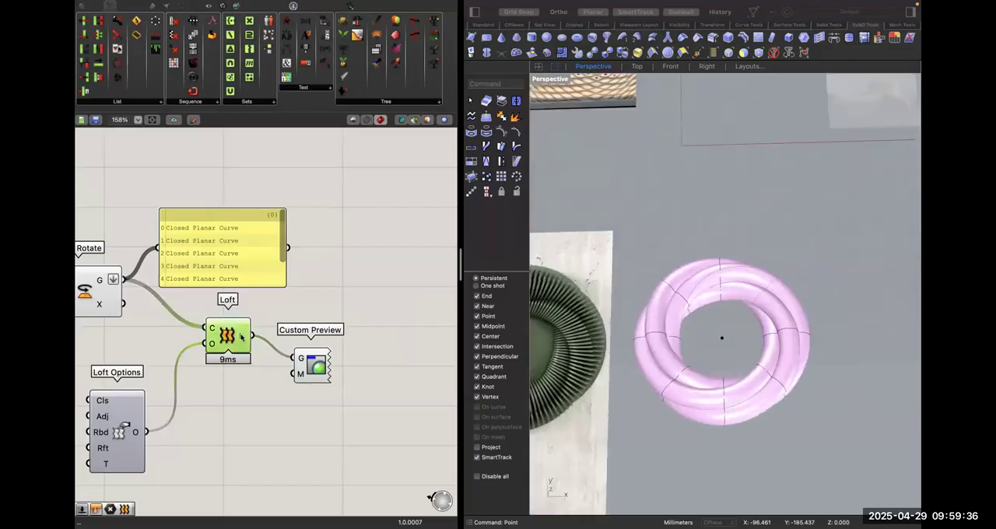
{"action": "double_click", "coordinate": [353, 278]}
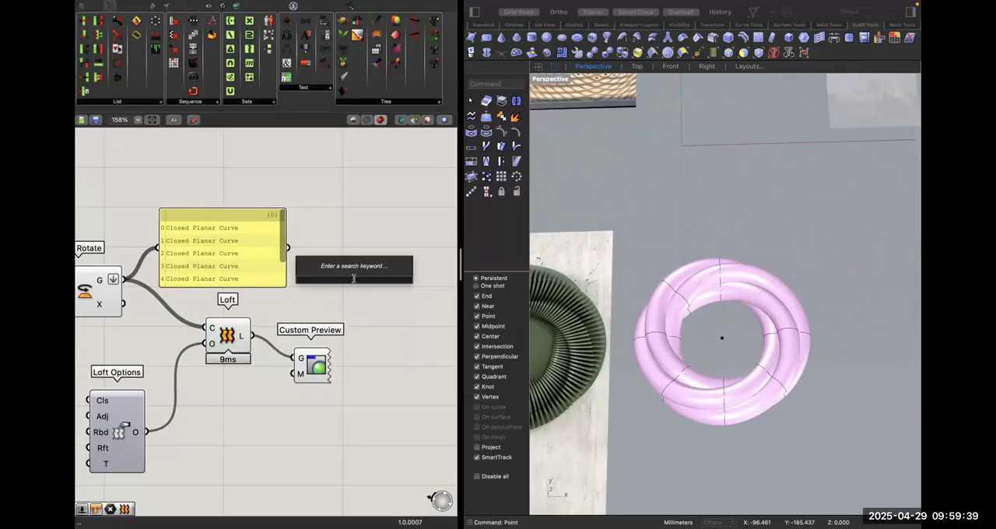
{"action": "type", "text": "xy"}
{"action": "key", "text": "Return"}
{"action": "left_click_drag", "start_coordinate": [251, 335], "coordinate": [334, 279]}
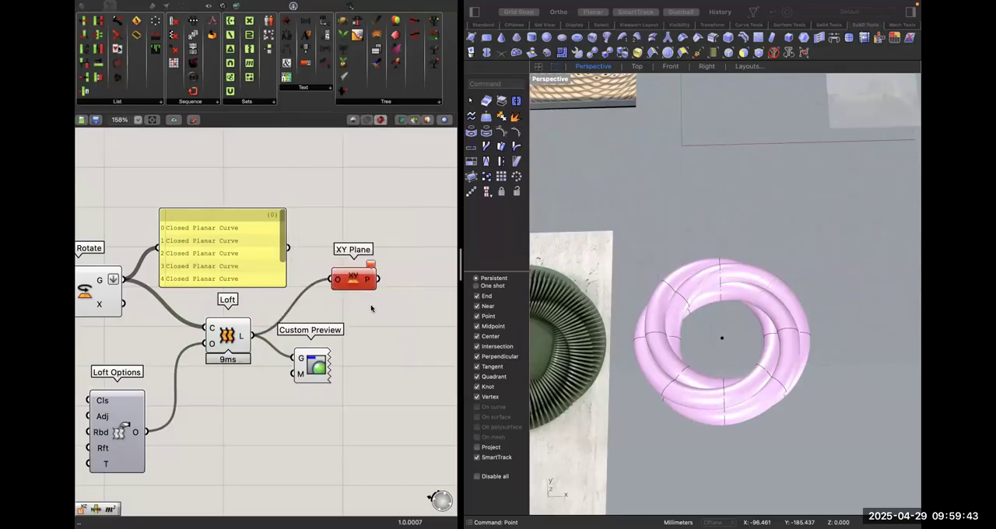
{"action": "key", "text": "super+z"}
Connect the ring's centre point to the XY Plane's origin input and spread out the Loft, Panel and XY Plane beside Rotate.
{"action": "scroll", "coordinate": [373, 349], "scroll_direction": "down", "scroll_amount": 2}
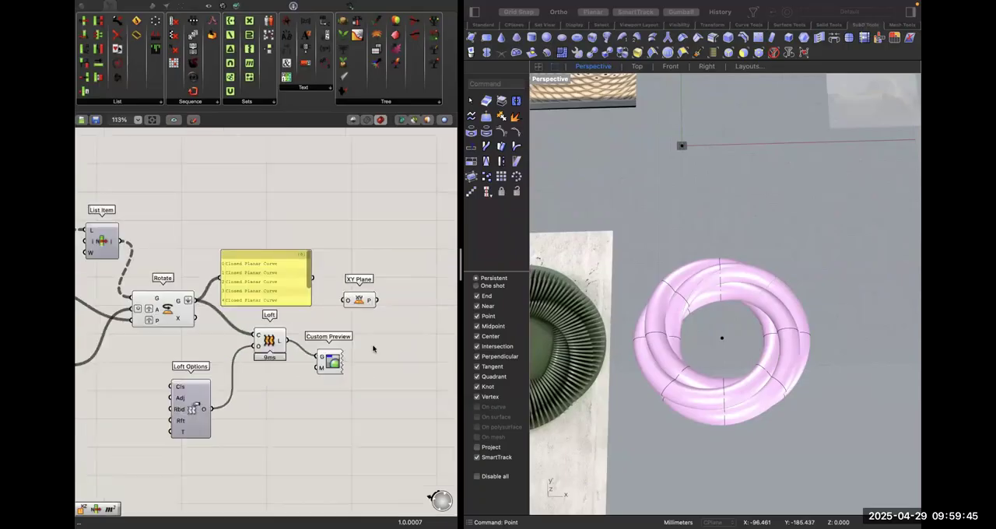
{"action": "scroll", "coordinate": [373, 349], "scroll_direction": "down", "scroll_amount": 3}
{"action": "scroll", "coordinate": [81, 325], "scroll_direction": "left", "scroll_amount": 5}
{"action": "left_click_drag", "start_coordinate": [79, 322], "coordinate": [157, 286]}
{"action": "scroll", "coordinate": [228, 323], "scroll_direction": "up", "scroll_amount": 5}
{"action": "left_click_drag", "start_coordinate": [302, 322], "coordinate": [302, 362]}
{"action": "left_click_drag", "start_coordinate": [312, 230], "coordinate": [354, 151]}
{"action": "left_click_drag", "start_coordinate": [401, 270], "coordinate": [289, 270]}
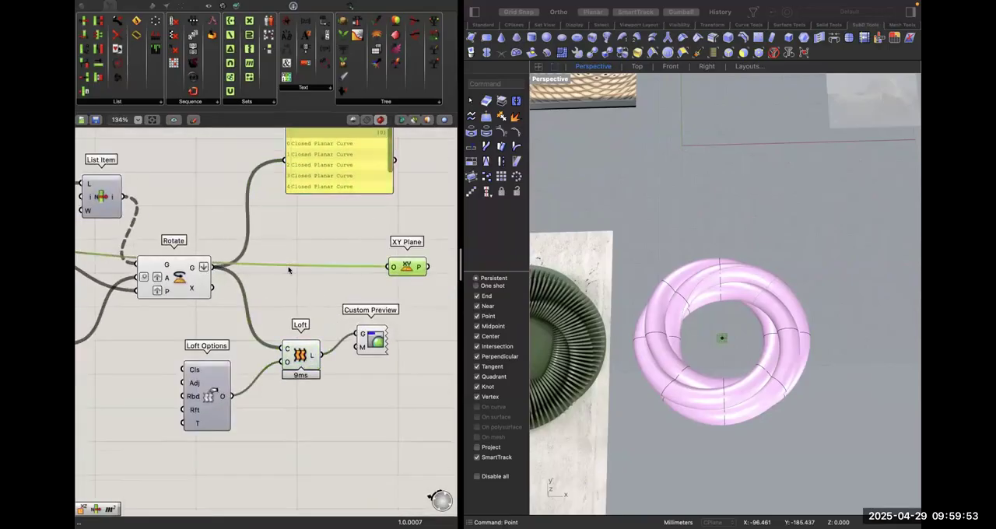
Add a Split Brep component beside XY Plane, with the Loft as its Brep input and the XY Plane as its cutter.
{"action": "double_click", "coordinate": [363, 233]}
{"action": "type", "text": "split"}
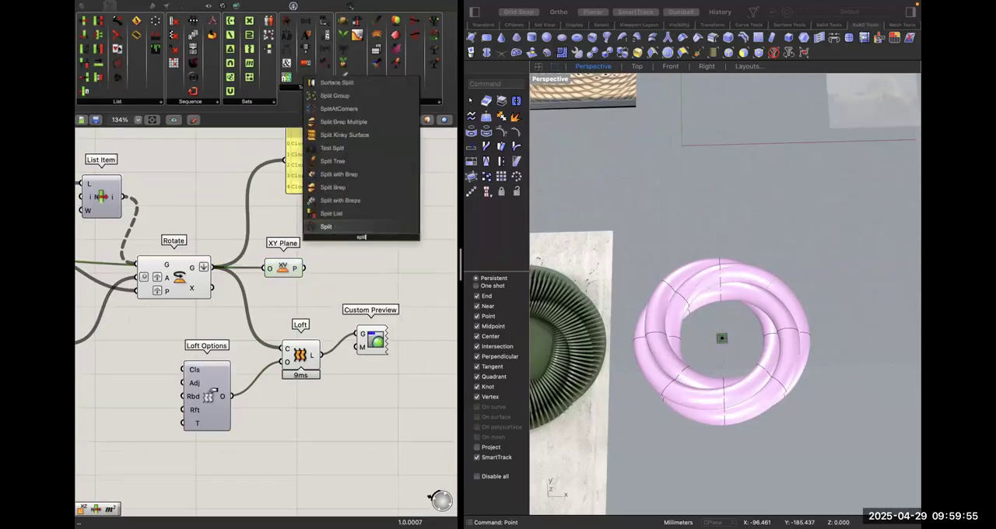
{"action": "left_click", "coordinate": [339, 186]}
{"action": "left_click_drag", "start_coordinate": [348, 232], "coordinate": [319, 355]}
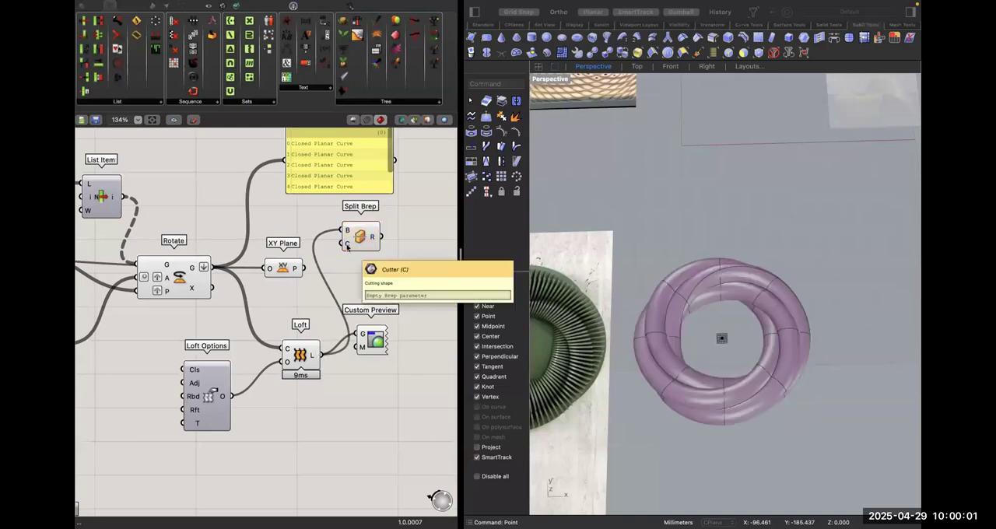
{"action": "left_click_drag", "start_coordinate": [304, 267], "coordinate": [345, 244]}
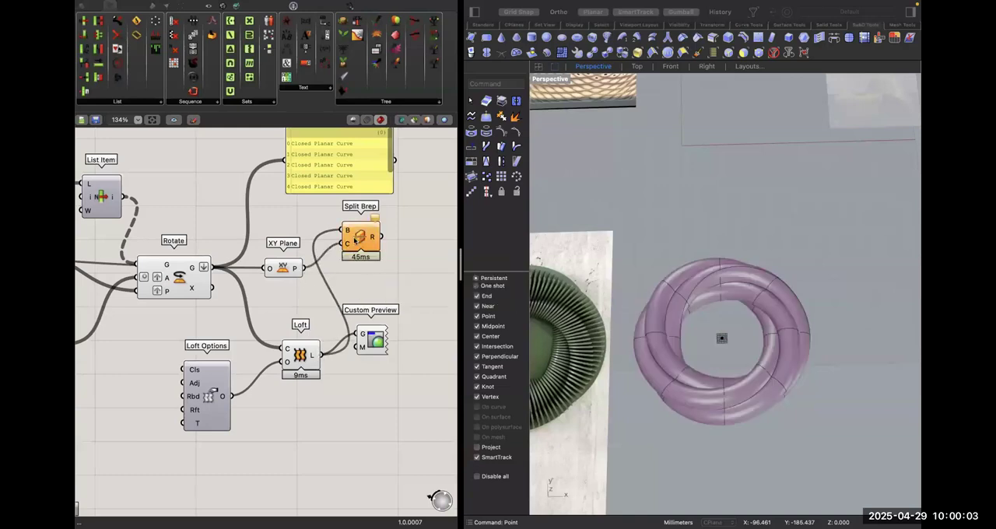
{"action": "left_click", "coordinate": [356, 244]}
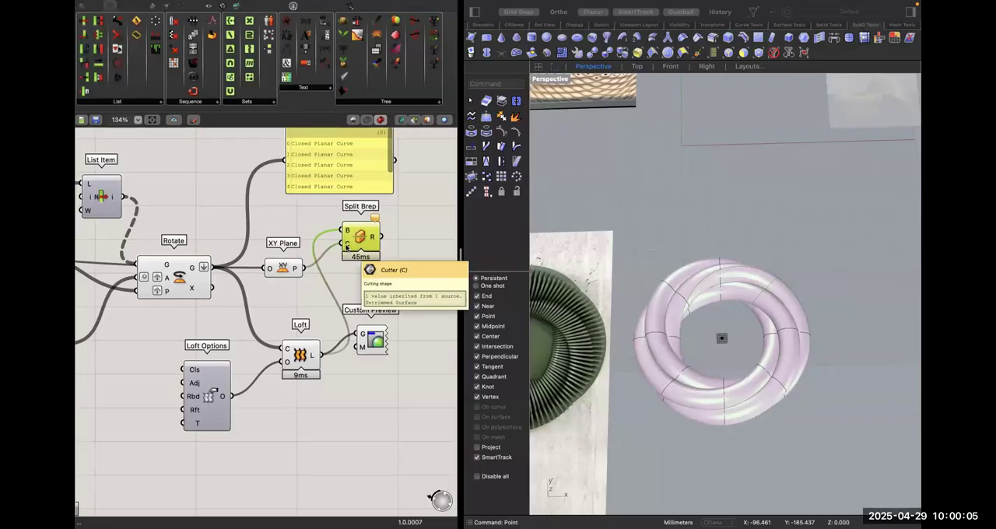
{"action": "left_click_drag", "start_coordinate": [355, 244], "coordinate": [396, 279]}
{"action": "left_click", "coordinate": [348, 250]}
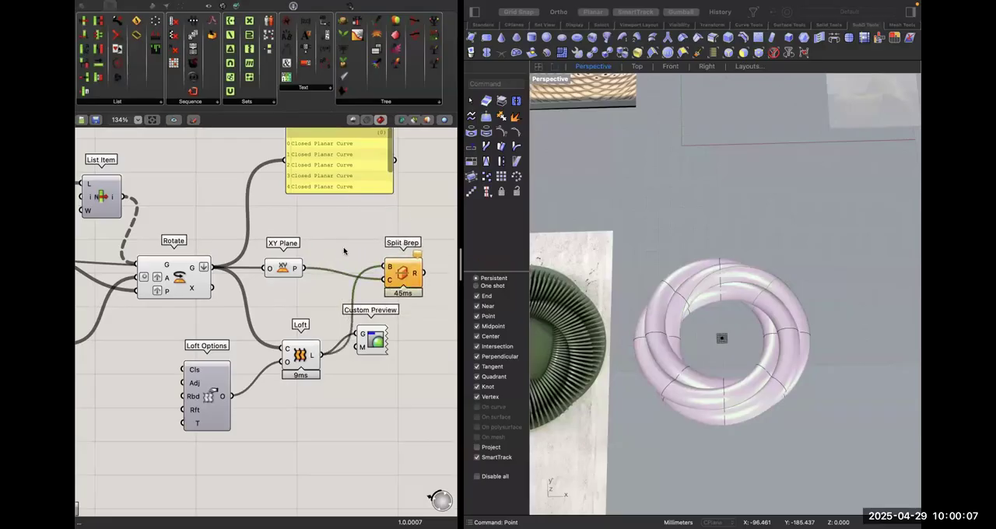
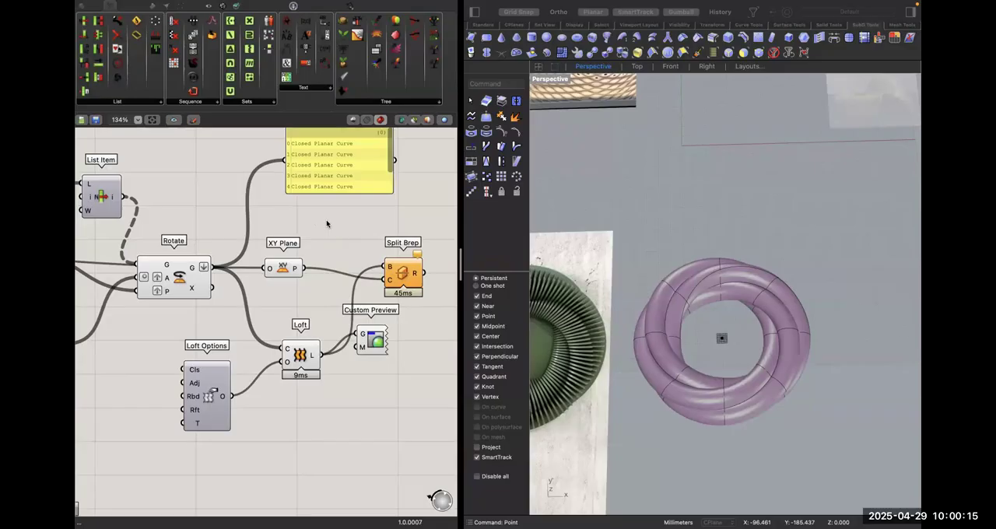
{"action": "double_click", "coordinate": [341, 215]}
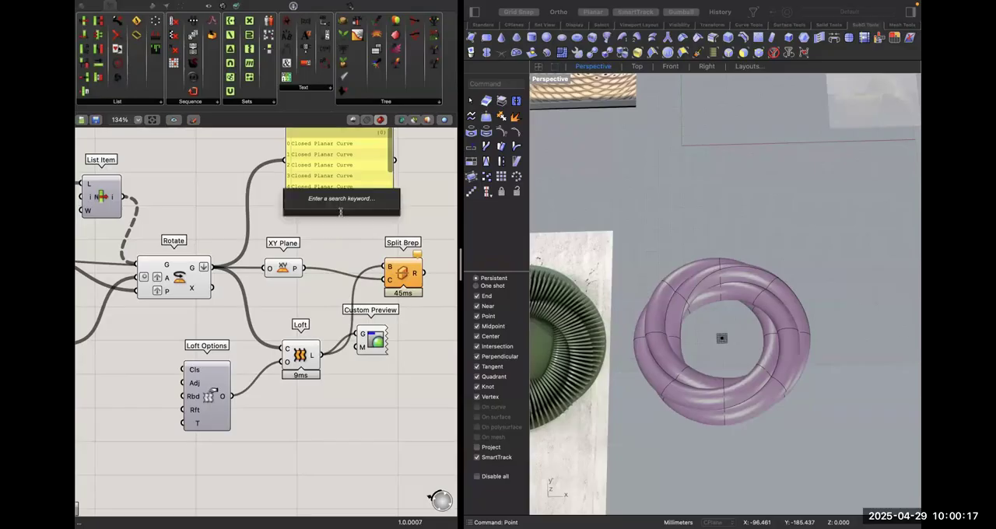
{"action": "type", "text": "bre"}
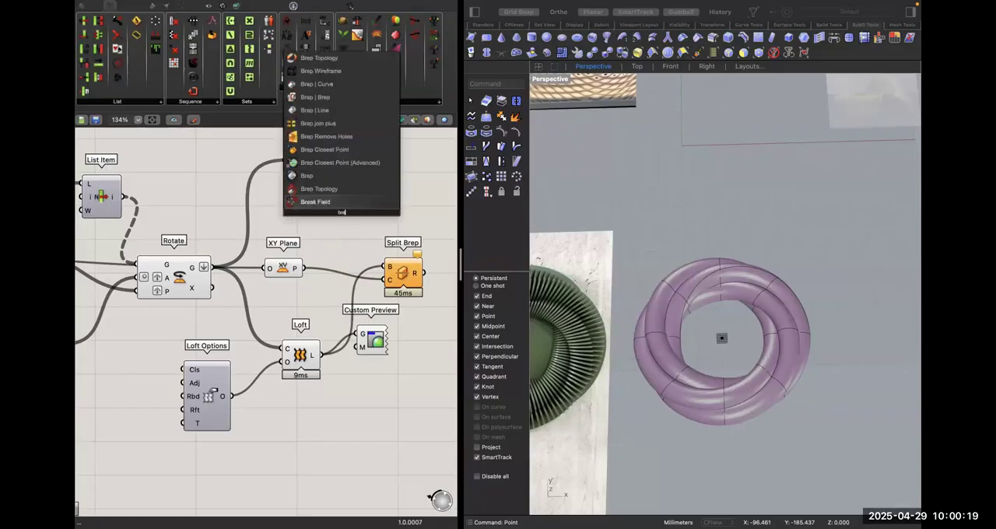
{"action": "type", "text": "p"}
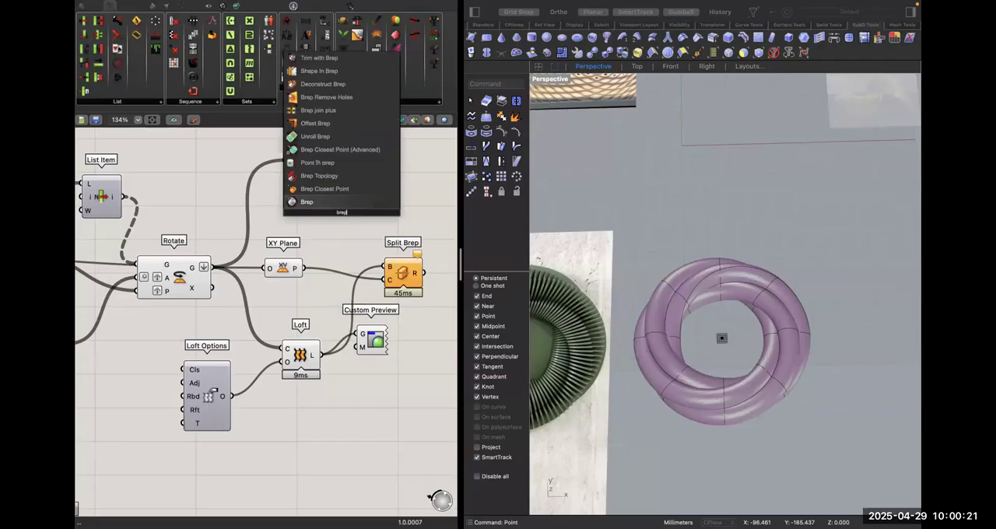
{"action": "type", "text": "j"}
{"action": "key", "text": "BackSpace"}
{"action": "type", "text": "| pl"}
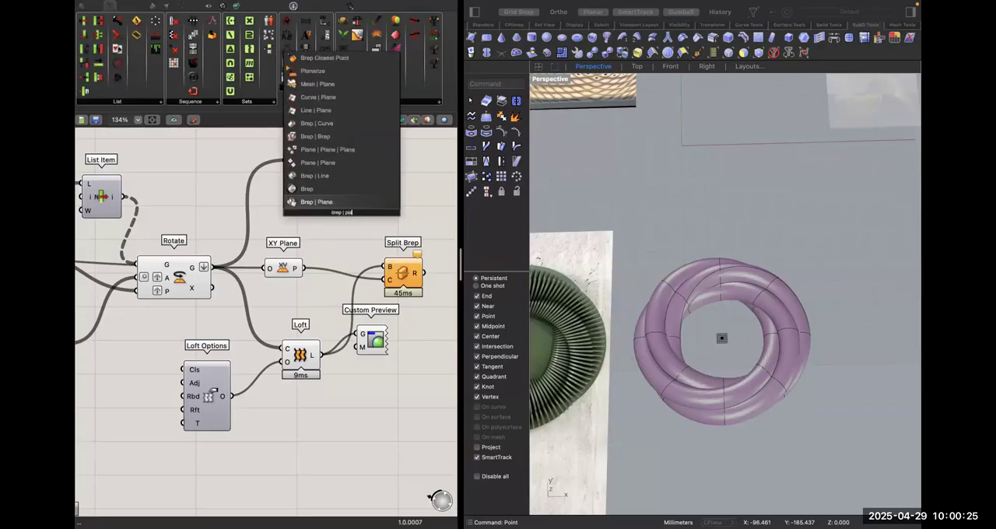
{"action": "type", "text": "a"}
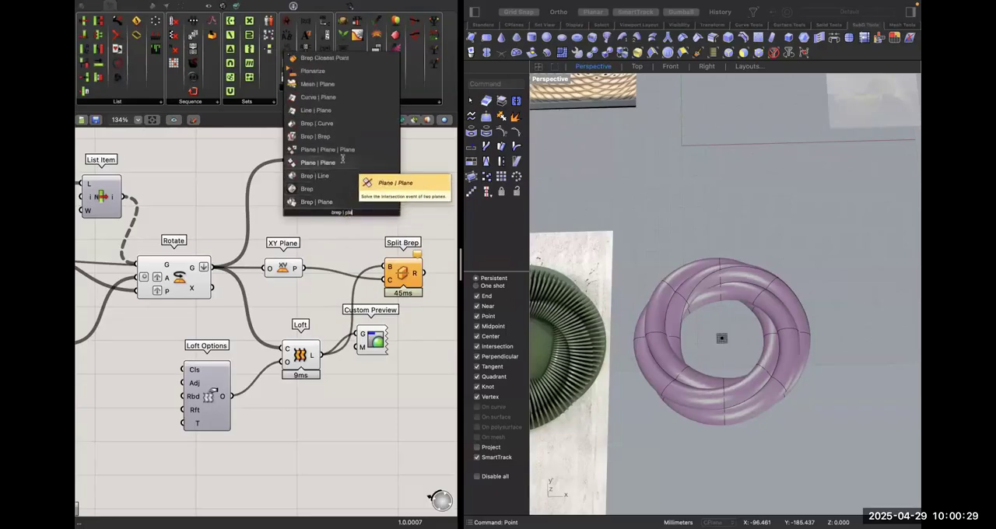
{"action": "key", "text": "Up"}
{"action": "key", "text": "Up"}
{"action": "key", "text": "Up"}
{"action": "key", "text": "Up"}
{"action": "key", "text": "Up"}
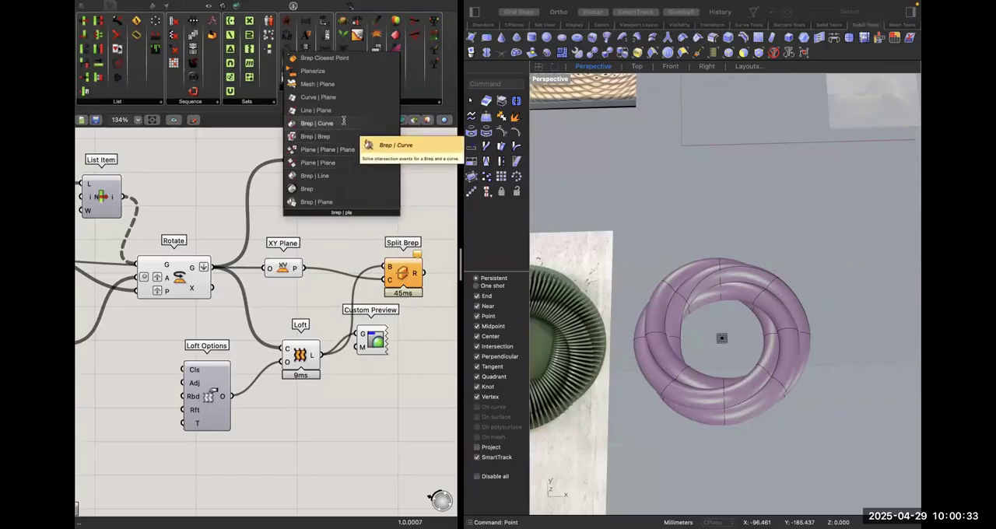
{"action": "left_click", "coordinate": [340, 160]}
{"action": "key", "text": "Delete"}
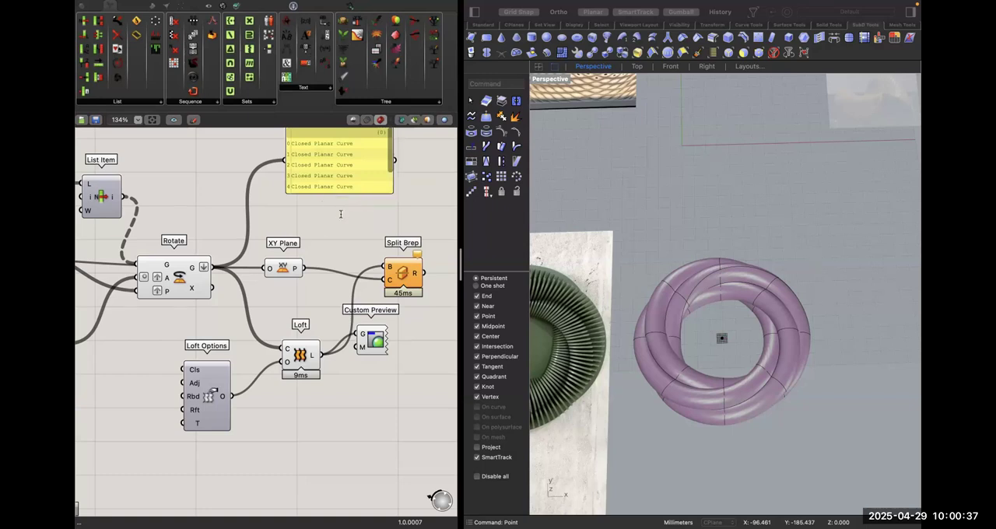
Add a Brep | Plane component that sections the ring Loft with the XY Plane.
{"action": "double_click", "coordinate": [343, 212]}
{"action": "type", "text": "brep plane"}
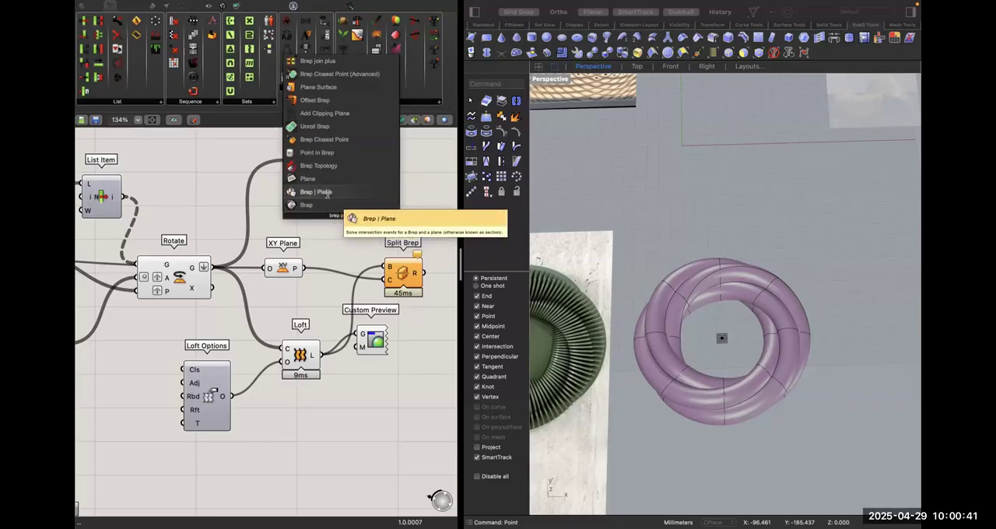
{"action": "left_click", "coordinate": [325, 192]}
{"action": "left_click_drag", "start_coordinate": [322, 210], "coordinate": [320, 355]}
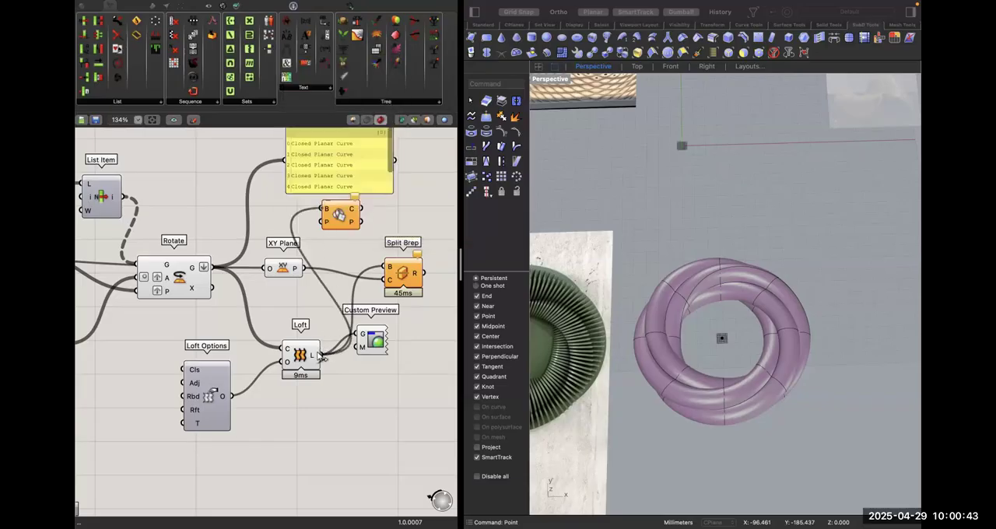
{"action": "left_click_drag", "start_coordinate": [323, 222], "coordinate": [295, 269]}
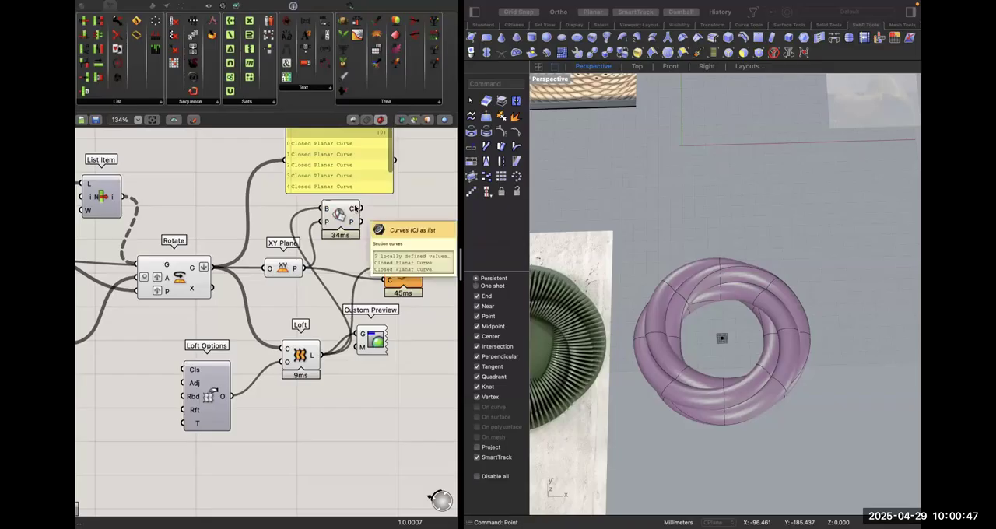
Spread out the Brep | Plane and Split Brep components to make room between them.
{"action": "left_click_drag", "start_coordinate": [338, 214], "coordinate": [371, 226]}
{"action": "right_click_drag", "start_coordinate": [392, 231], "coordinate": [376, 229]}
{"action": "left_click", "coordinate": [394, 276]}
{"action": "left_click_drag", "start_coordinate": [394, 275], "coordinate": [421, 297]}
Add a Loft component beside Brep | Plane and feed it the section curves output.
{"action": "double_click", "coordinate": [405, 229]}
{"action": "type", "text": "loft"}
{"action": "key", "text": "Return"}
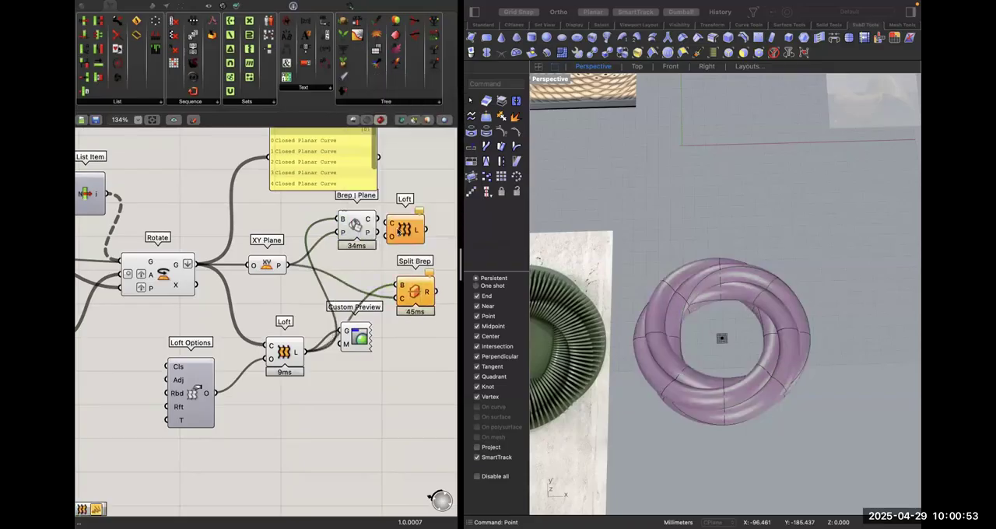
{"action": "left_click_drag", "start_coordinate": [379, 219], "coordinate": [334, 235]}
{"action": "left_click", "coordinate": [401, 231]}
{"action": "left_click", "coordinate": [415, 213]}
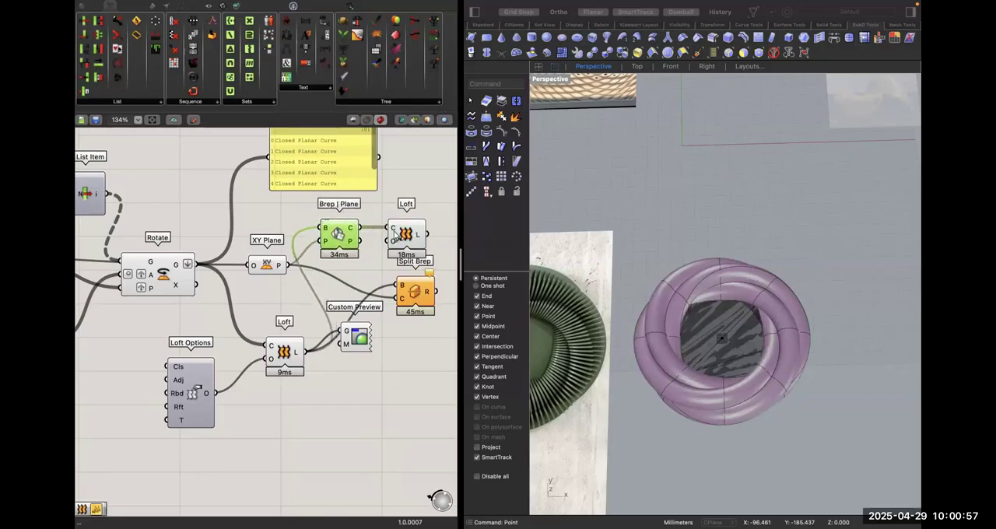
Graft the section Loft's curve input and connect its output as the cutter of Split Brep.
{"action": "right_click", "coordinate": [393, 229]}
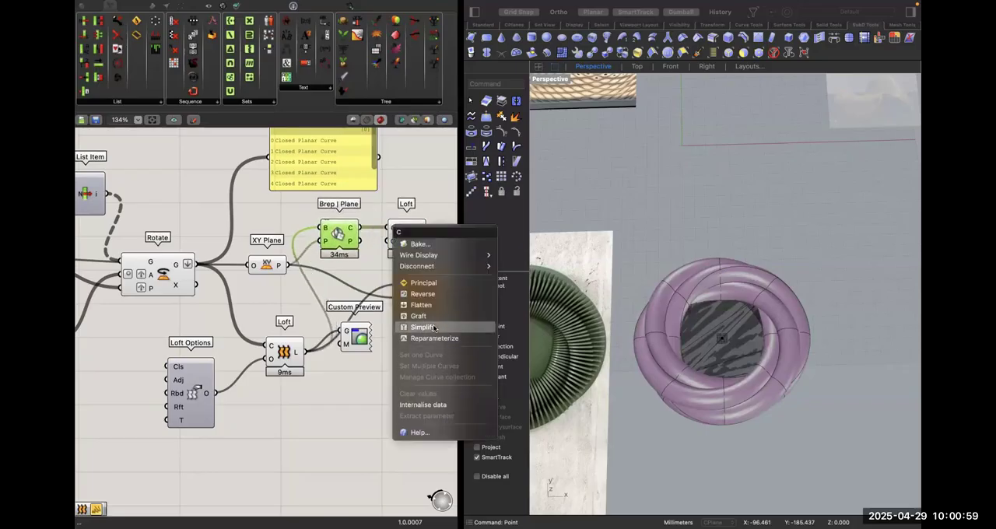
{"action": "left_click", "coordinate": [433, 327]}
{"action": "left_click_drag", "start_coordinate": [427, 233], "coordinate": [447, 328]}
{"action": "left_click", "coordinate": [419, 243]}
{"action": "scroll", "coordinate": [404, 265], "scroll_direction": "right", "scroll_amount": 5}
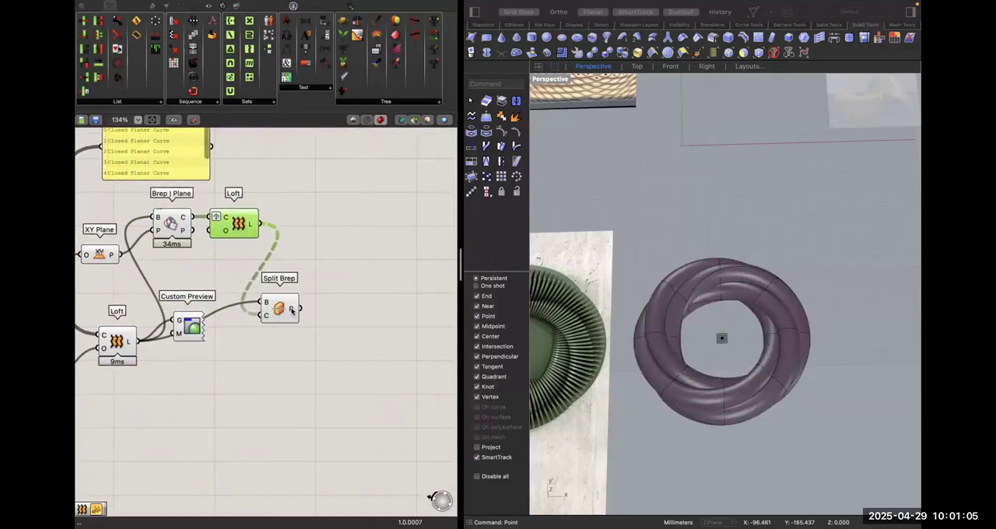
Flatten the output of the section Loft that feeds Split Brep's cutter input.
{"action": "mouse_move", "coordinate": [292, 311]}
{"action": "right_click", "coordinate": [267, 314]}
{"action": "left_click", "coordinate": [254, 232]}
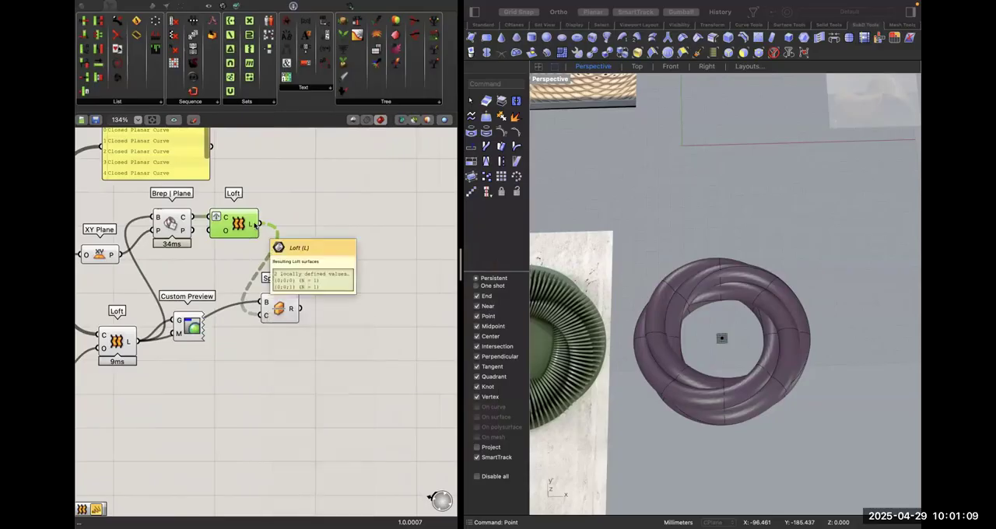
{"action": "right_click", "coordinate": [255, 225]}
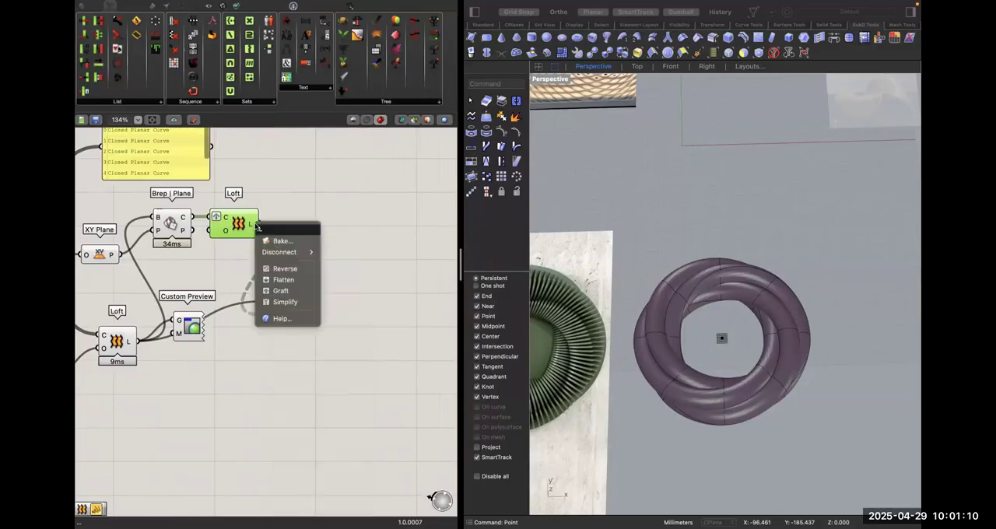
{"action": "left_click", "coordinate": [295, 280]}
{"action": "left_click", "coordinate": [291, 313]}
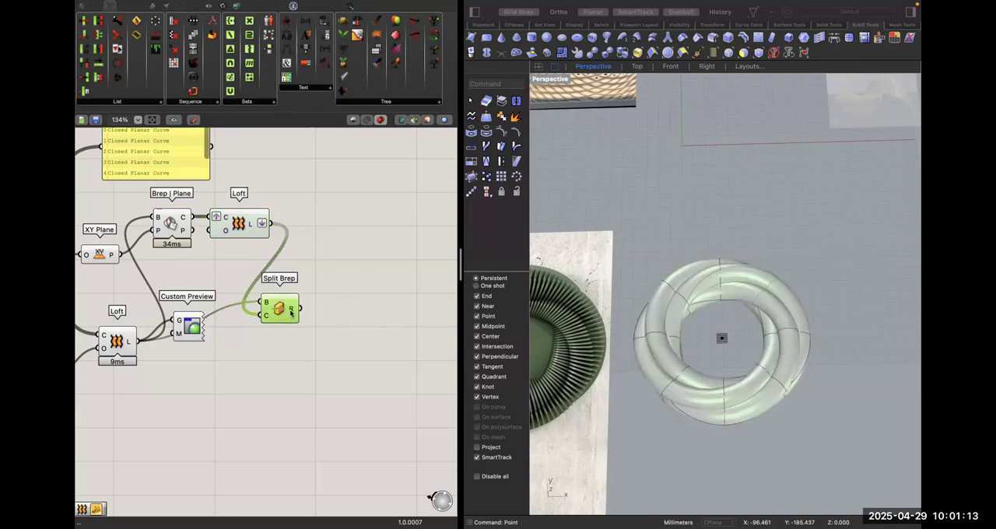
{"action": "mouse_move", "coordinate": [291, 312]}
Move Split Brep away from Custom Preview and flatten its result output.
{"action": "left_click_drag", "start_coordinate": [275, 309], "coordinate": [300, 310]}
{"action": "right_click_drag", "start_coordinate": [634, 327], "coordinate": [642, 212]}
{"action": "left_click", "coordinate": [643, 212]}
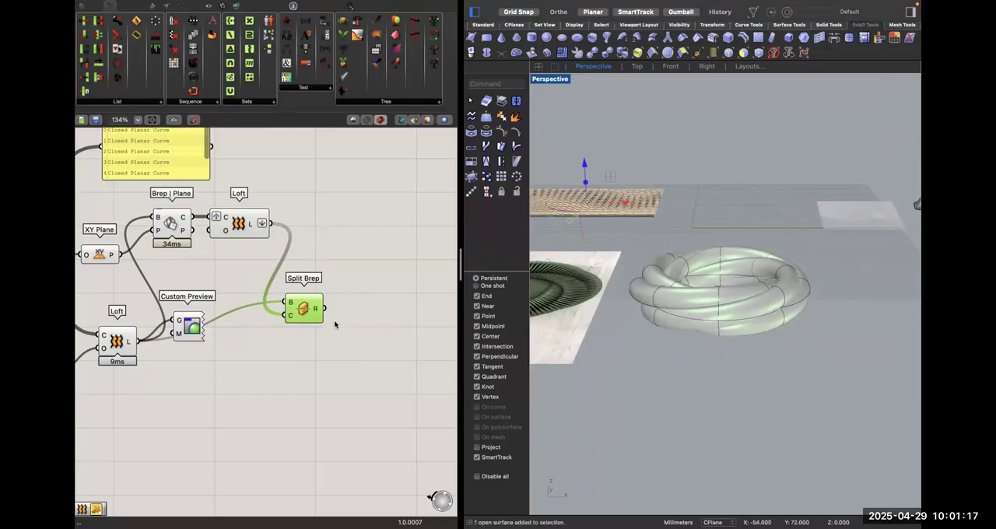
{"action": "left_click", "coordinate": [319, 310]}
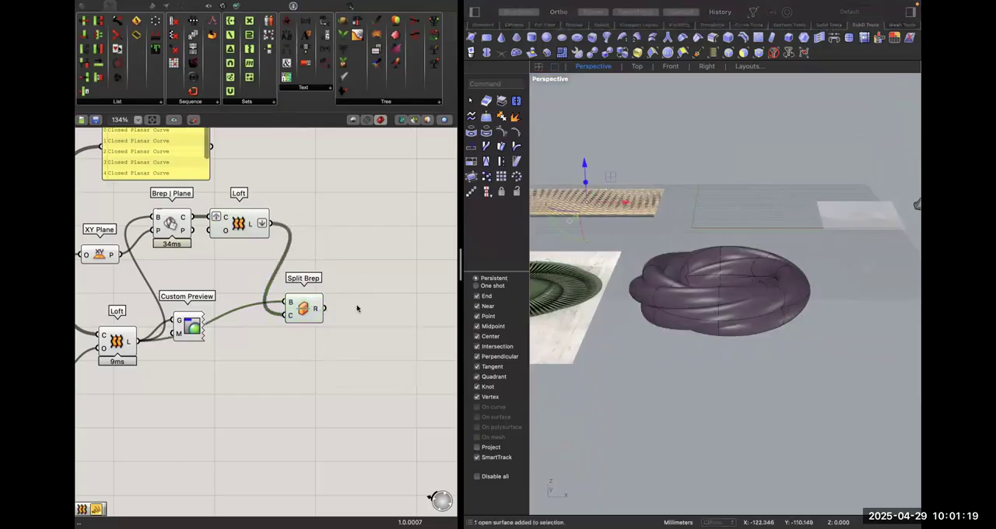
{"action": "double_click", "coordinate": [353, 305]}
{"action": "key", "text": "Escape"}
{"action": "right_click", "coordinate": [315, 310]}
{"action": "left_click", "coordinate": [334, 348]}
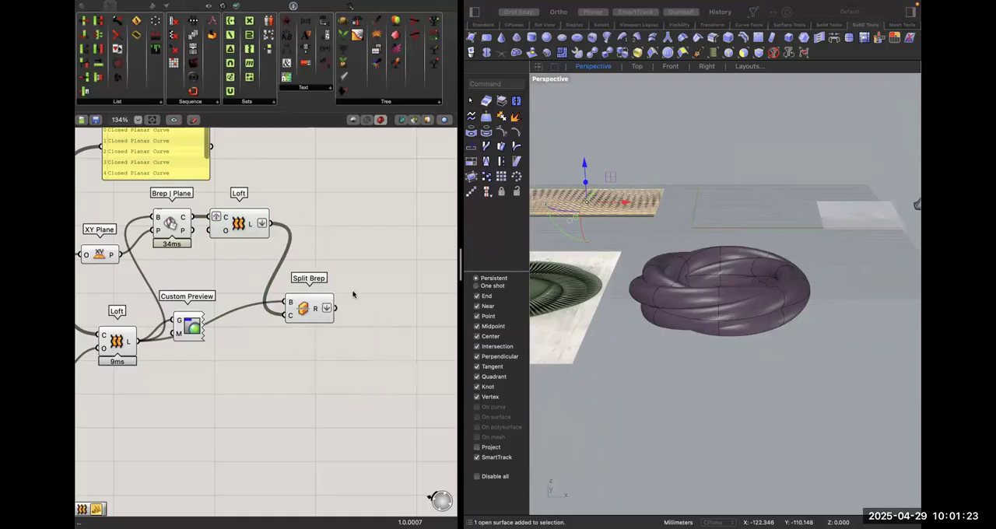
{"action": "double_click", "coordinate": [353, 290]}
{"action": "type", "text": "item"}
{"action": "key", "text": "Return"}
{"action": "left_click_drag", "start_coordinate": [334, 278], "coordinate": [387, 338]}
{"action": "left_click", "coordinate": [397, 325]}
{"action": "key", "text": "Delete"}
{"action": "right_click_drag", "start_coordinate": [319, 312], "coordinate": [337, 317]}
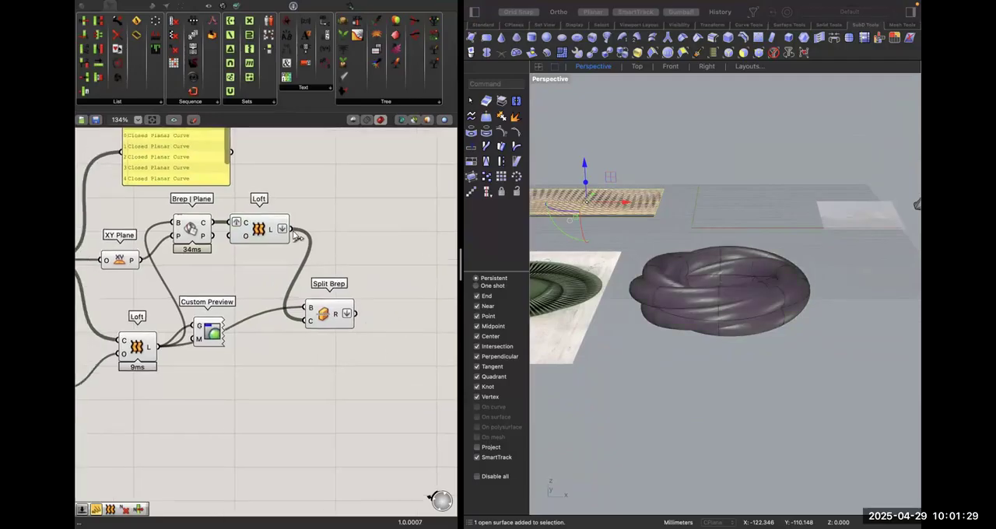
Turn off the preview of the ring Loft, Custom Preview and Split Brep together.
{"action": "left_click", "coordinate": [265, 238]}
{"action": "left_click", "coordinate": [327, 312]}
{"action": "left_click_drag", "start_coordinate": [350, 378], "coordinate": [124, 308]}
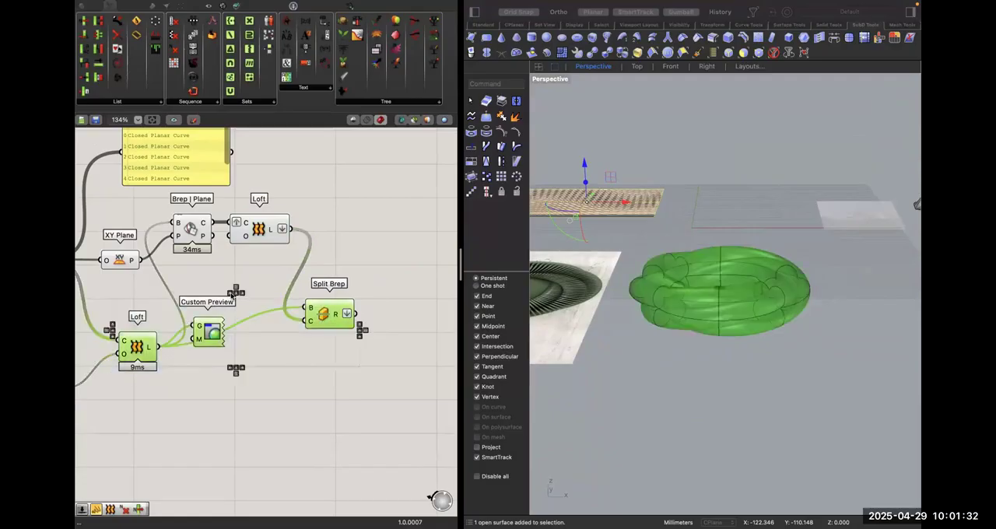
{"action": "right_click", "coordinate": [255, 345]}
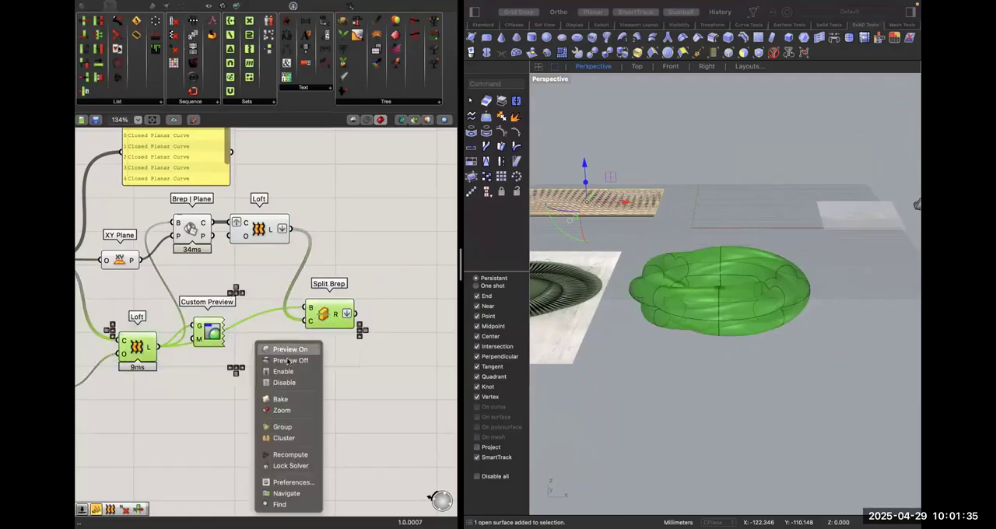
{"action": "left_click", "coordinate": [304, 361]}
{"action": "left_click", "coordinate": [308, 363]}
{"action": "right_click_drag", "start_coordinate": [308, 363], "coordinate": [324, 404]}
Examine the Brep | Plane section curves and the section Loft's output in the Perspective view.
{"action": "left_click", "coordinate": [279, 274]}
{"action": "left_click", "coordinate": [290, 293]}
{"action": "left_click", "coordinate": [281, 273]}
{"action": "right_click_drag", "start_coordinate": [737, 324], "coordinate": [738, 393]}
{"action": "left_click", "coordinate": [275, 320]}
{"action": "left_click", "coordinate": [210, 269]}
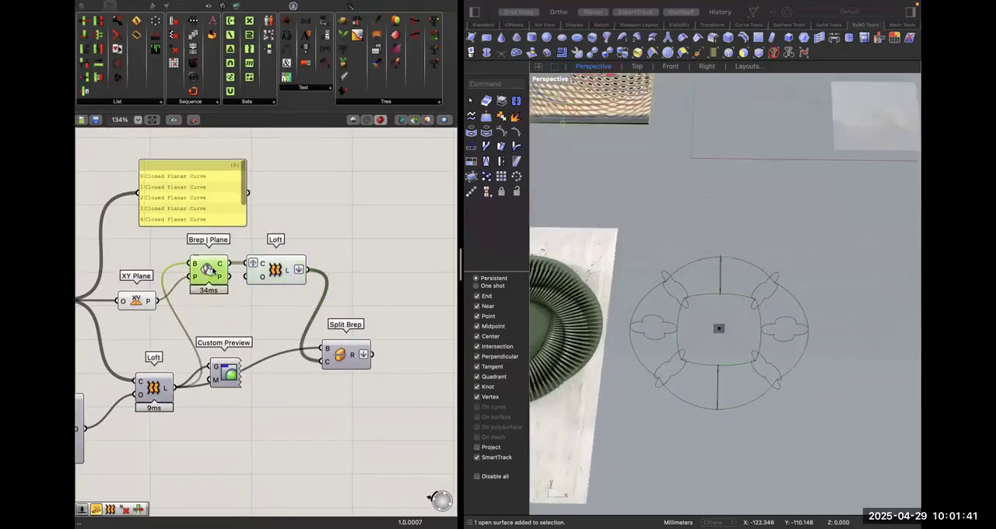
{"action": "left_click", "coordinate": [238, 274]}
{"action": "left_click", "coordinate": [277, 269]}
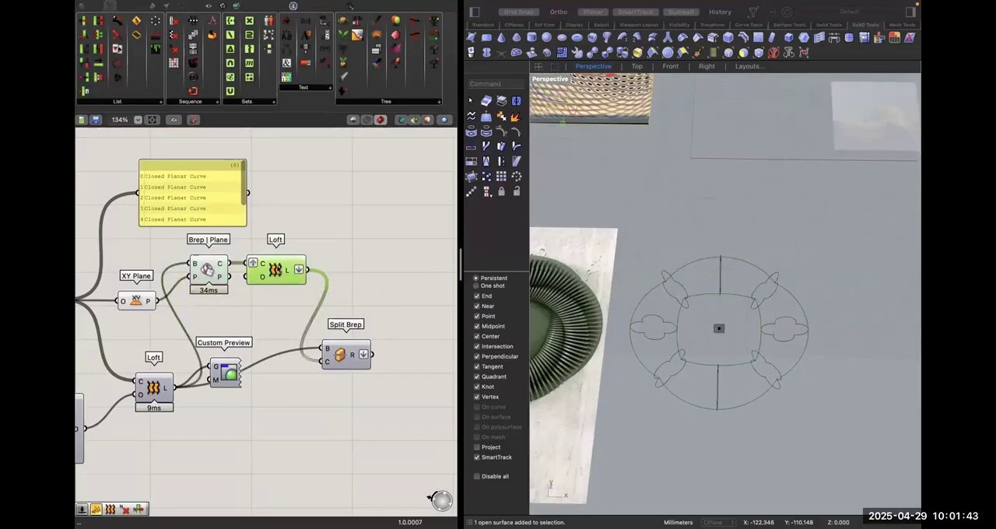
{"action": "mouse_move", "coordinate": [293, 272]}
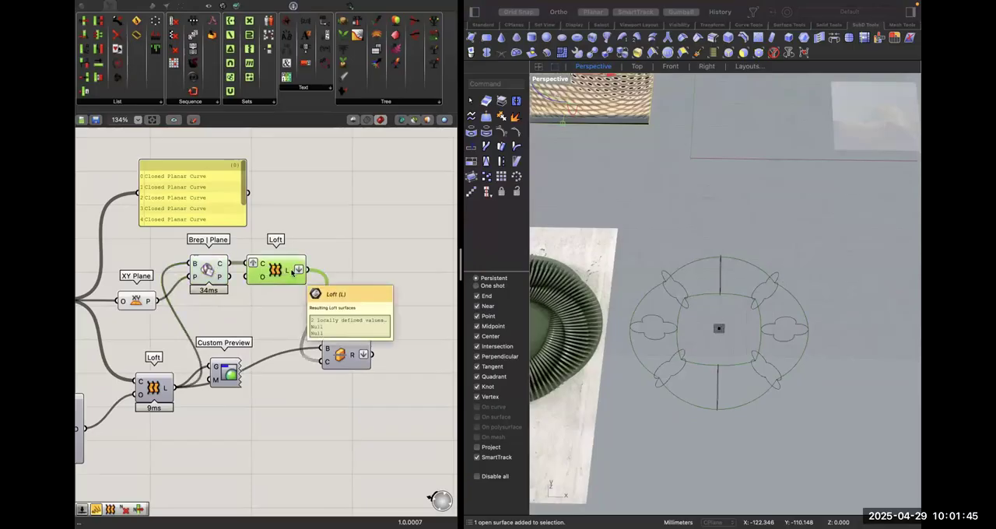
{"action": "left_click", "coordinate": [329, 247]}
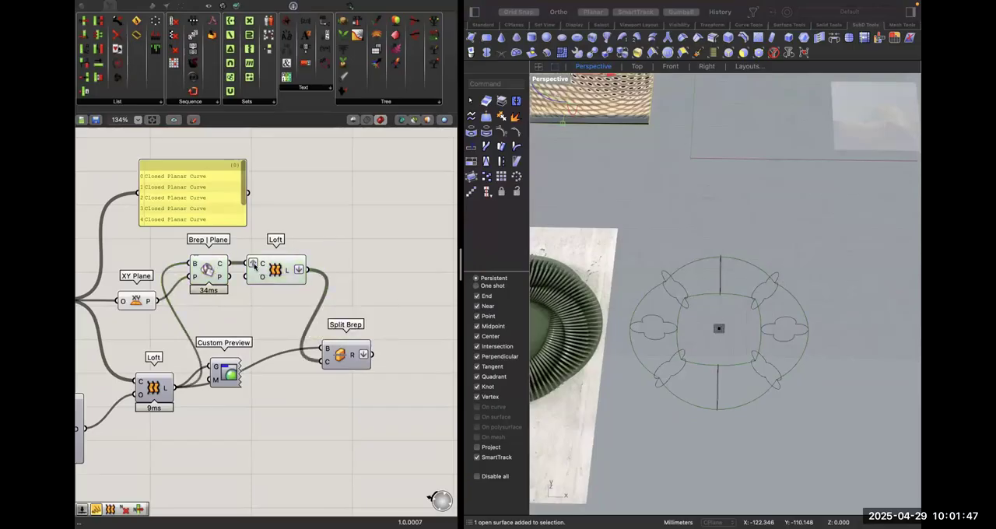
Flatten the section Loft's curve input instead of grafting it and check the resulting surface.
{"action": "left_click", "coordinate": [259, 269]}
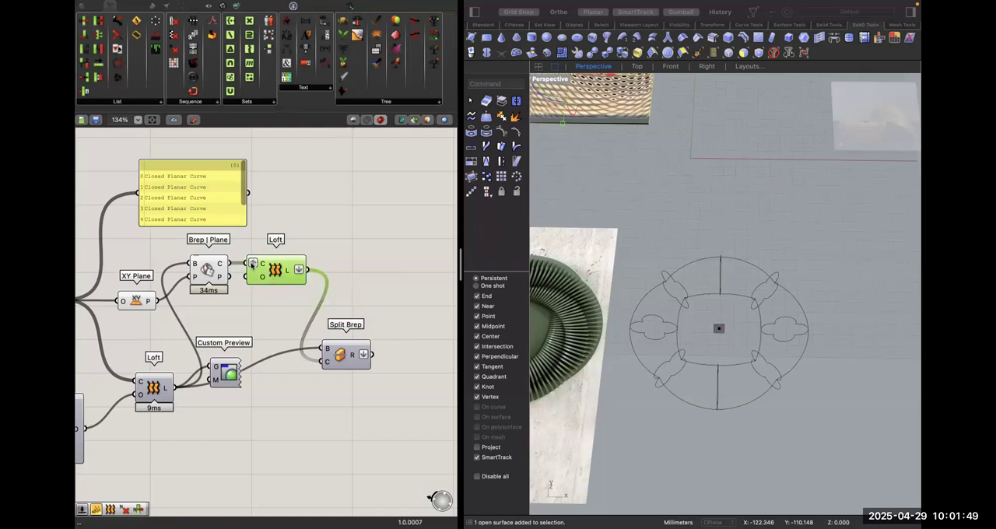
{"action": "right_click", "coordinate": [252, 263]}
{"action": "left_click", "coordinate": [296, 345]}
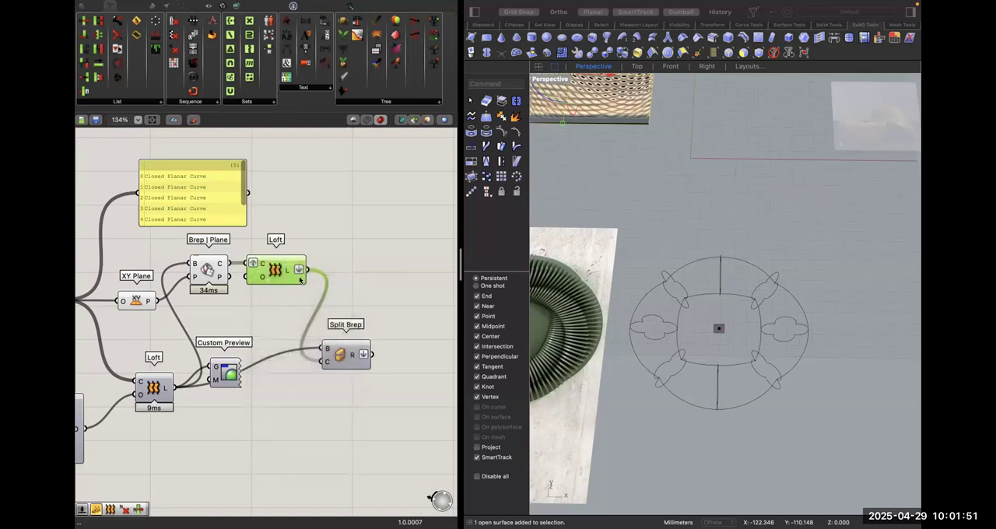
{"action": "left_click", "coordinate": [320, 253]}
{"action": "left_click", "coordinate": [300, 263]}
{"action": "left_click", "coordinate": [342, 274]}
{"action": "mouse_move", "coordinate": [293, 271]}
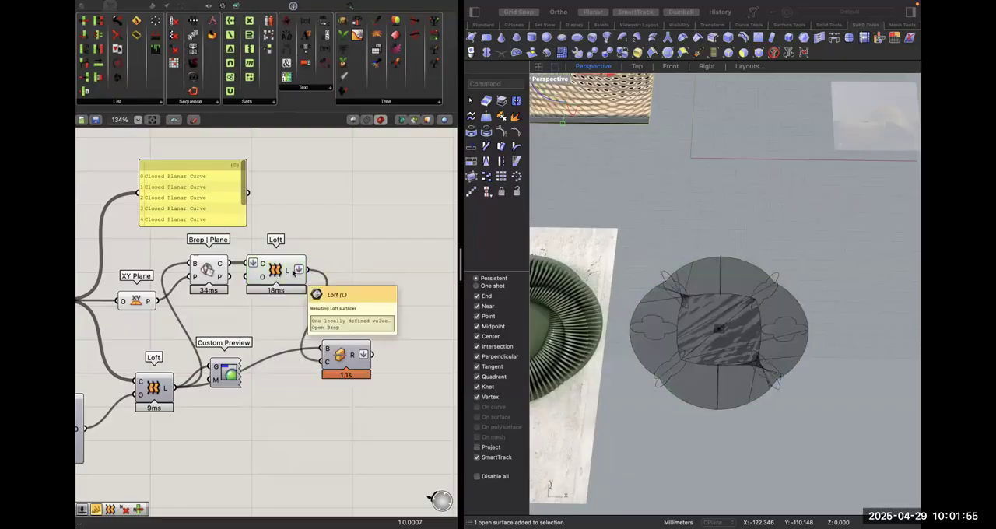
Move Split Brep and the section Loft farther from Brep | Plane and inspect the lofted surface.
{"action": "left_click_drag", "start_coordinate": [347, 355], "coordinate": [364, 379]}
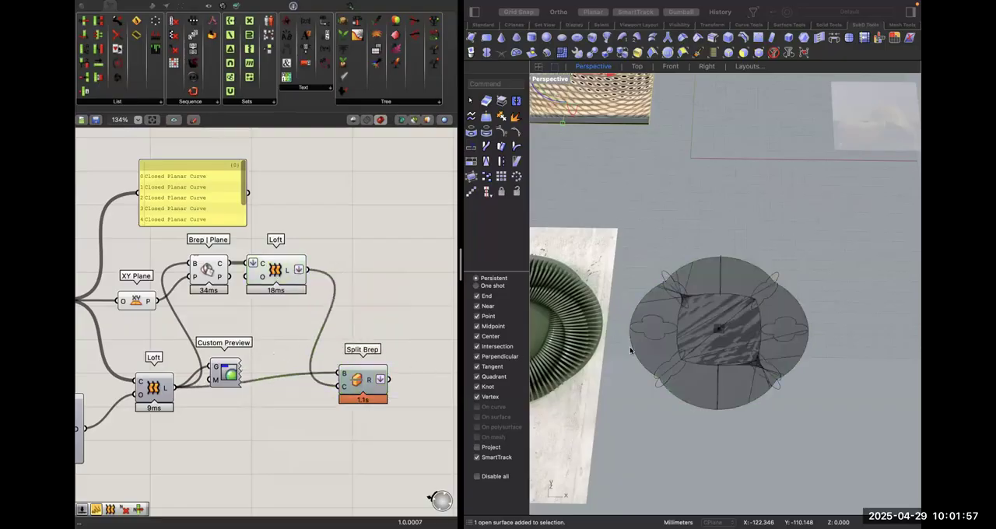
{"action": "left_click_drag", "start_coordinate": [280, 268], "coordinate": [362, 264]}
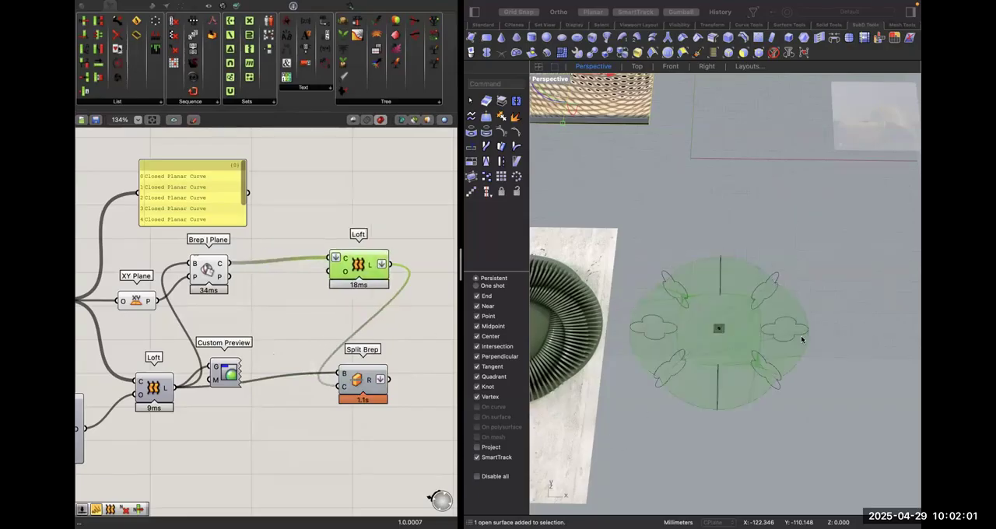
{"action": "left_click", "coordinate": [783, 378]}
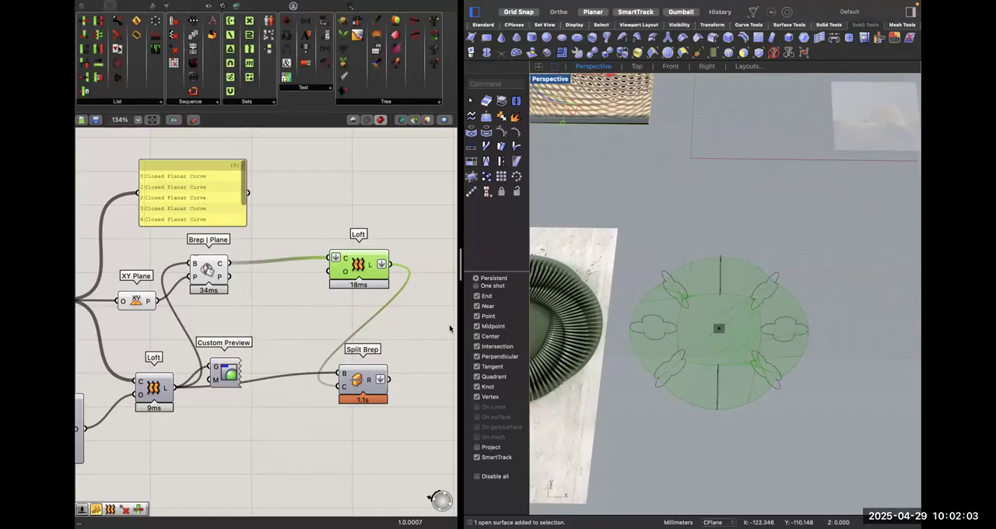
Delete the section Loft and shift Brep | Plane slightly away from XY Plane.
{"action": "left_click", "coordinate": [334, 250]}
{"action": "left_click", "coordinate": [333, 260]}
{"action": "key", "text": "Delete"}
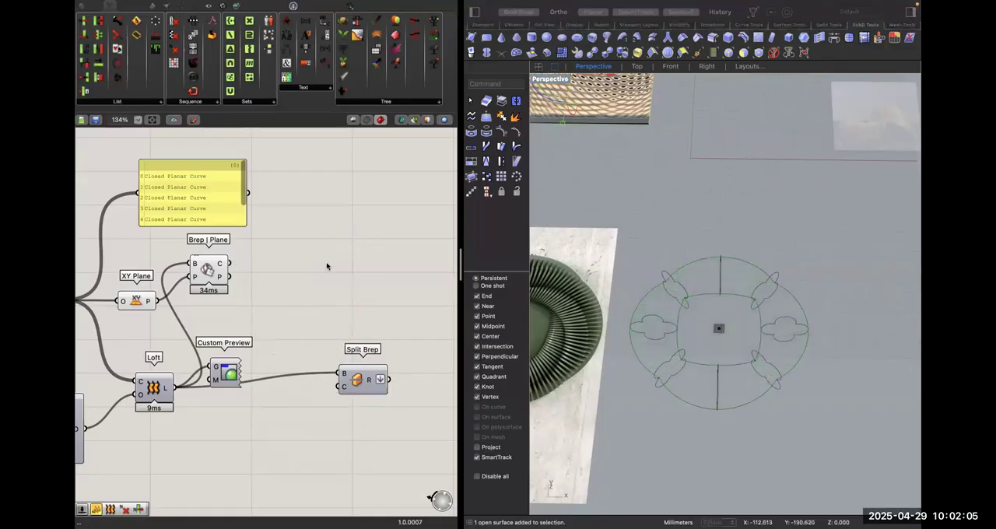
{"action": "left_click_drag", "start_coordinate": [218, 255], "coordinate": [240, 256]}
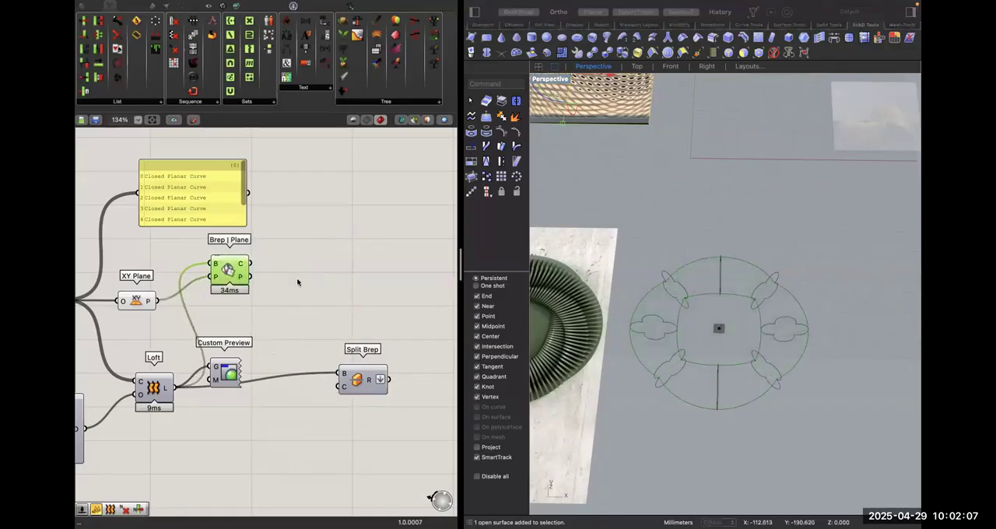
Add a Boundary Surfaces component and feed it the section curves from Brep | Plane.
{"action": "double_click", "coordinate": [297, 278]}
{"action": "type", "text": "lo"}
{"action": "key", "text": "BackSpace"}
{"action": "key", "text": "BackSpace"}
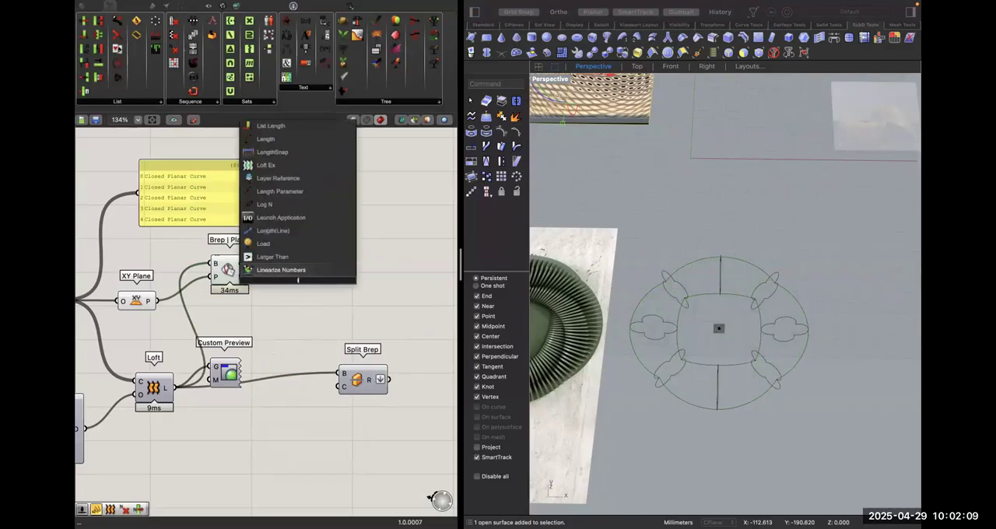
{"action": "type", "text": "f"}
{"action": "key", "text": "BackSpace"}
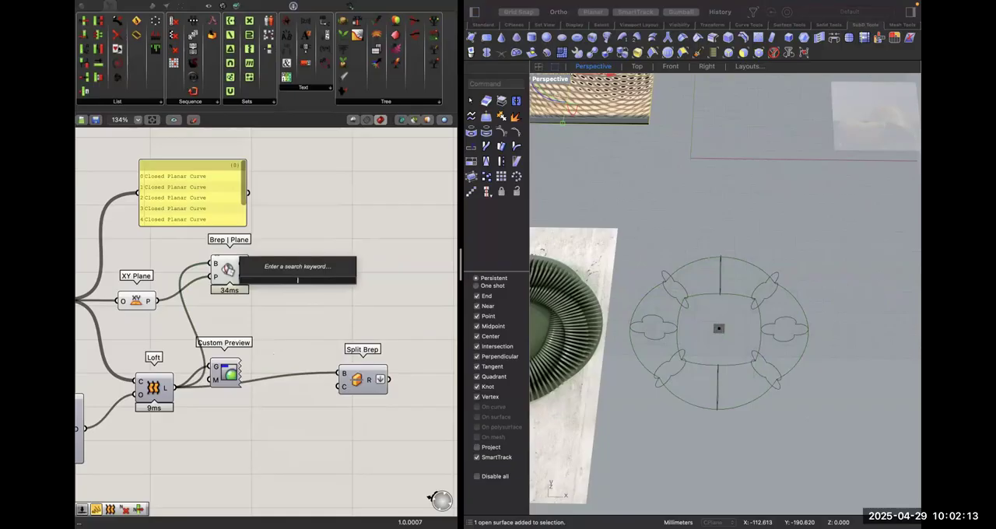
{"action": "type", "text": "bou"}
{"action": "left_click", "coordinate": [289, 271]}
{"action": "left_click_drag", "start_coordinate": [282, 280], "coordinate": [249, 264]}
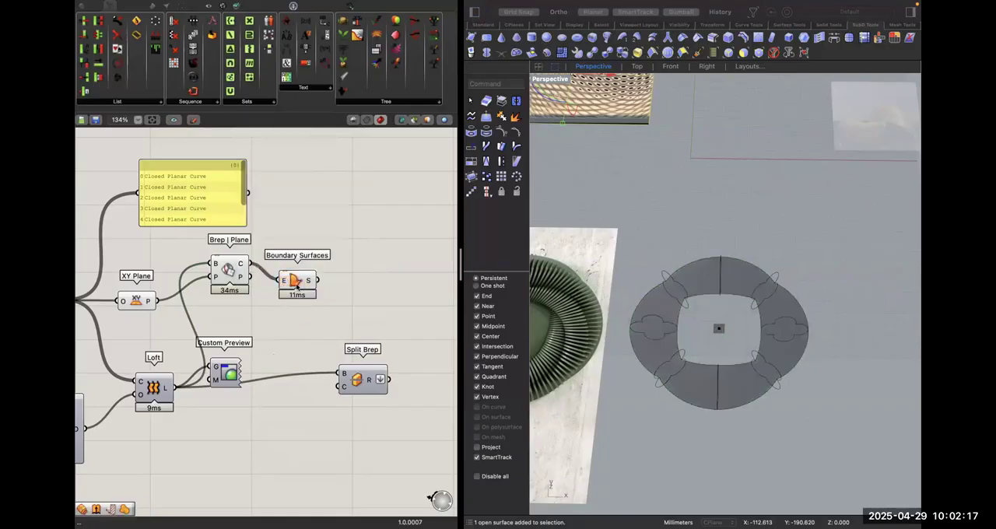
Connect the Boundary Surfaces output to Split Brep's cutter input and check the resulting fragments.
{"action": "left_click", "coordinate": [297, 285]}
{"action": "left_click_drag", "start_coordinate": [320, 282], "coordinate": [344, 373]}
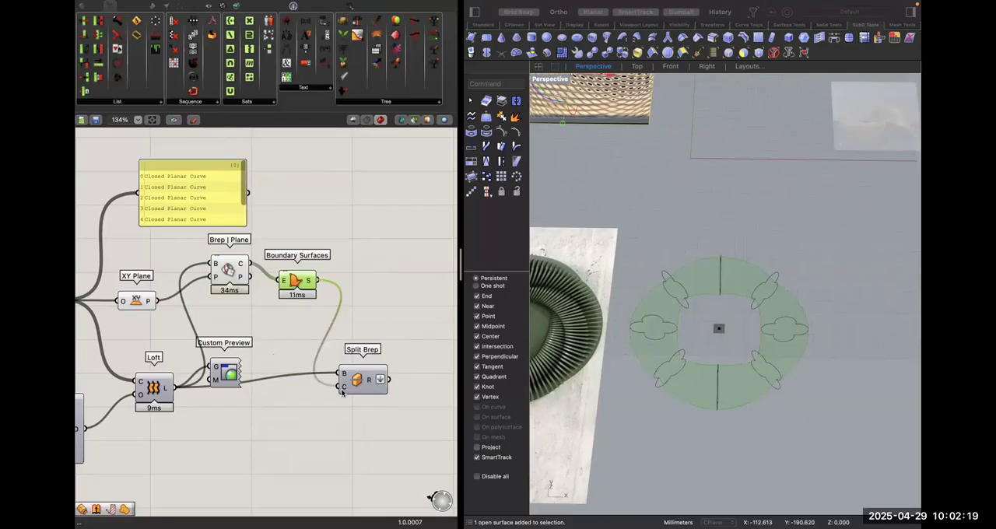
{"action": "left_click", "coordinate": [353, 302]}
{"action": "mouse_move", "coordinate": [373, 382]}
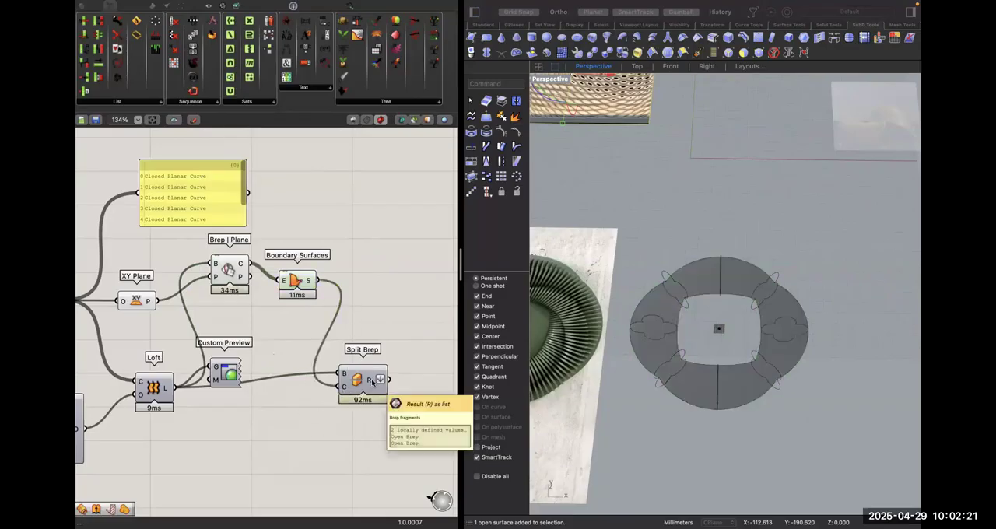
Align Brep | Plane and Boundary Surfaces closer to the XY Plane row and shift Loft slightly away from Custom Preview.
{"action": "left_click_drag", "start_coordinate": [286, 311], "coordinate": [231, 316]}
{"action": "left_click", "coordinate": [408, 279]}
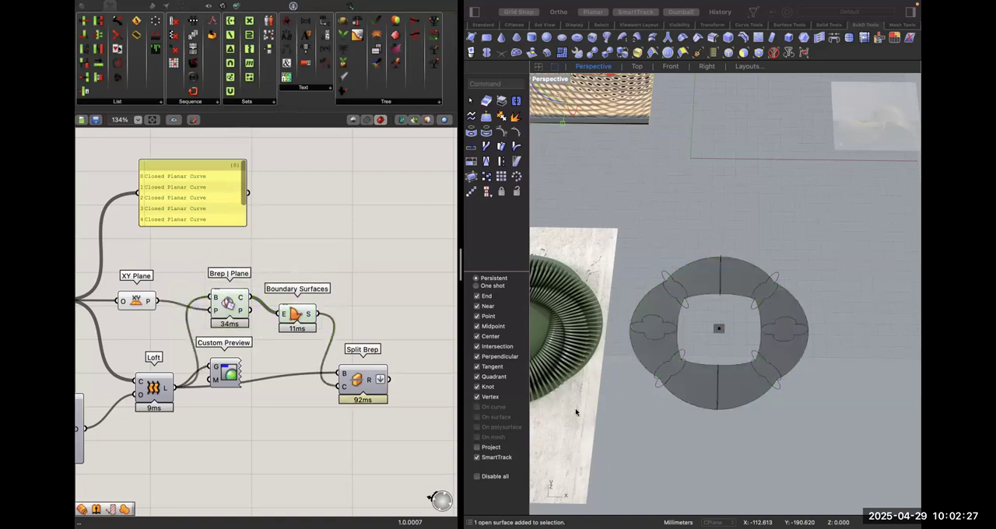
{"action": "left_click_drag", "start_coordinate": [163, 379], "coordinate": [156, 391]}
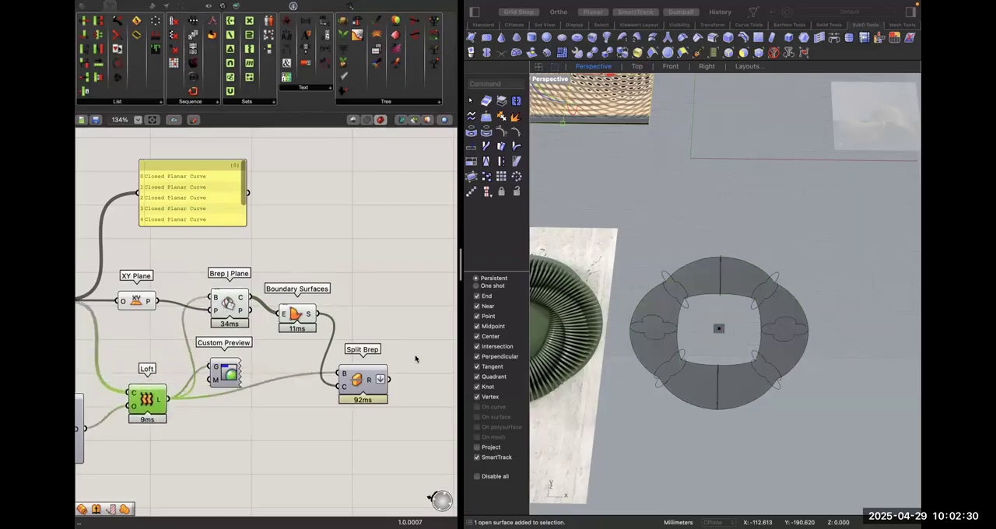
{"action": "left_click", "coordinate": [340, 336]}
{"action": "scroll", "coordinate": [340, 336], "scroll_direction": "left", "scroll_amount": 5}
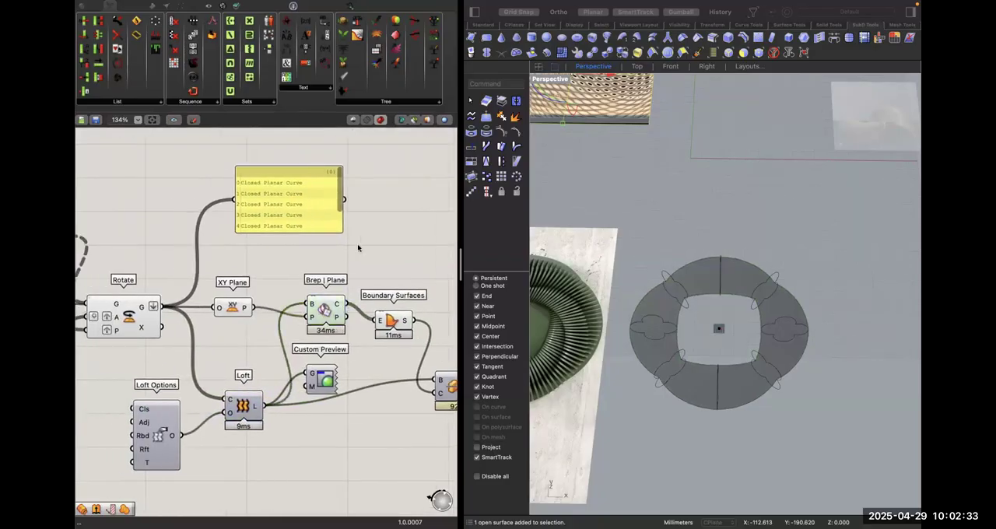
{"action": "scroll", "coordinate": [358, 248], "scroll_direction": "right", "scroll_amount": 3}
{"action": "left_click", "coordinate": [351, 316]}
{"action": "scroll", "coordinate": [366, 335], "scroll_direction": "right", "scroll_amount": 2}
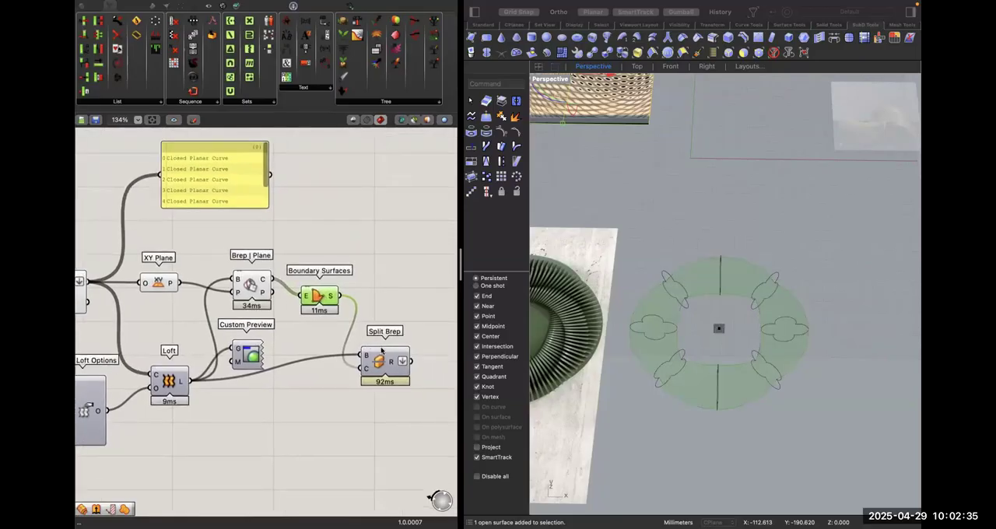
Add a List Item fed by Split Brep's result to extract one half of the ring, and view it from the side.
{"action": "left_click", "coordinate": [382, 351]}
{"action": "scroll", "coordinate": [374, 340], "scroll_direction": "right", "scroll_amount": 2}
{"action": "left_click", "coordinate": [365, 302]}
{"action": "double_click", "coordinate": [365, 299]}
{"action": "type", "text": "pre"}
{"action": "left_click", "coordinate": [388, 354]}
{"action": "double_click", "coordinate": [388, 352]}
{"action": "type", "text": "item"}
{"action": "left_click", "coordinate": [369, 344]}
{"action": "left_click_drag", "start_coordinate": [360, 351], "coordinate": [368, 341]}
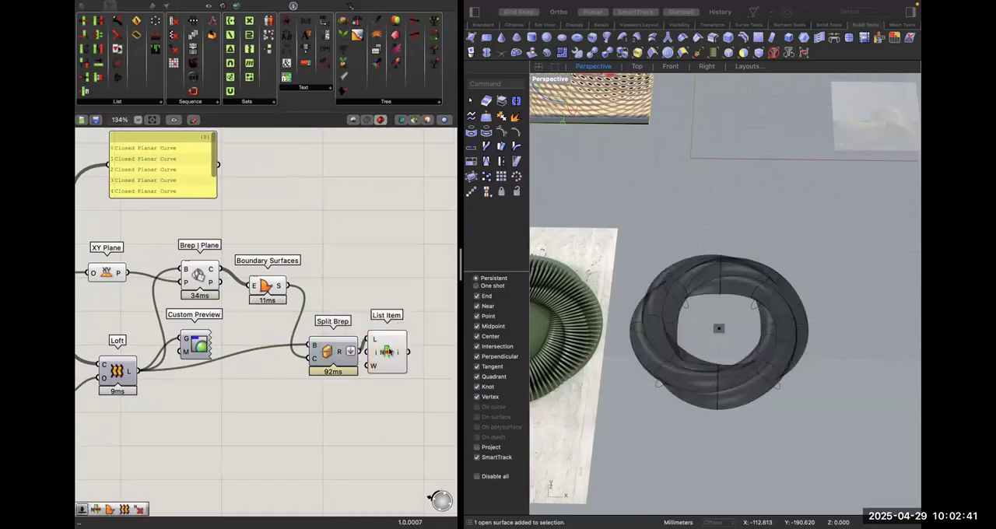
{"action": "left_click", "coordinate": [388, 351]}
{"action": "right_click_drag", "start_coordinate": [698, 318], "coordinate": [705, 245]}
Move Custom Preview beyond the List Item and use the extracted ring half as its geometry input.
{"action": "left_click", "coordinate": [346, 287]}
{"action": "scroll", "coordinate": [374, 339], "scroll_direction": "right", "scroll_amount": 5}
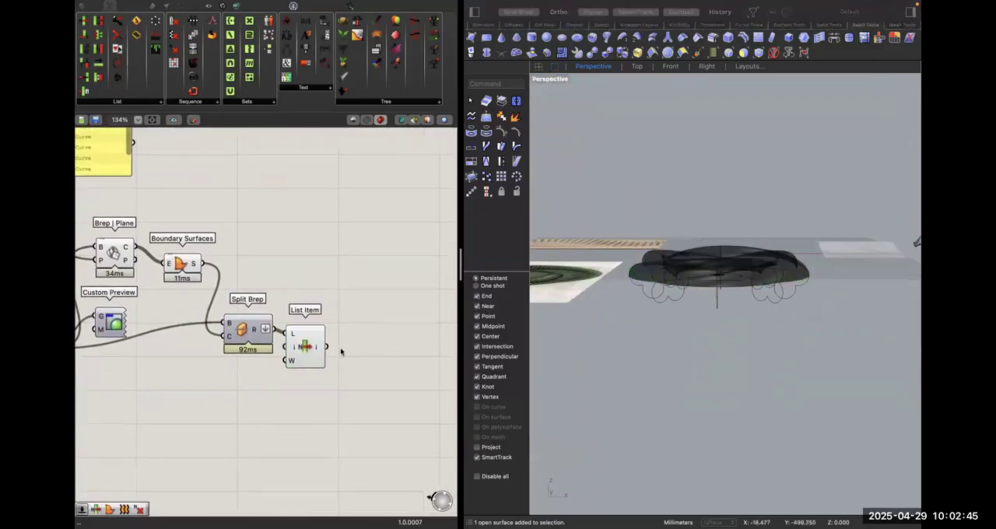
{"action": "double_click", "coordinate": [340, 348]}
{"action": "left_click_drag", "start_coordinate": [118, 315], "coordinate": [326, 347]}
{"action": "scroll", "coordinate": [379, 374], "scroll_direction": "right", "scroll_amount": 2}
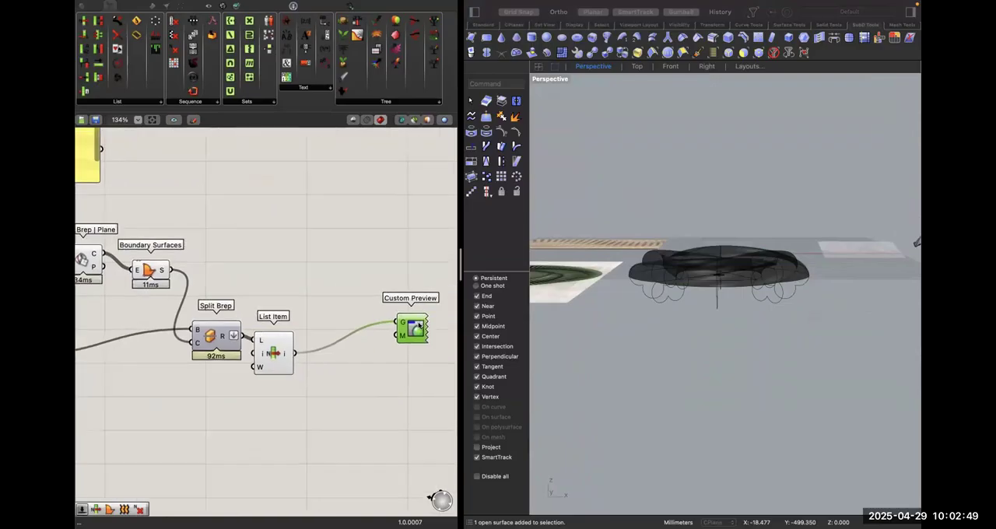
Turn on the preview of Custom Preview and inspect the half ring from above in the Perspective view.
{"action": "right_click", "coordinate": [415, 329]}
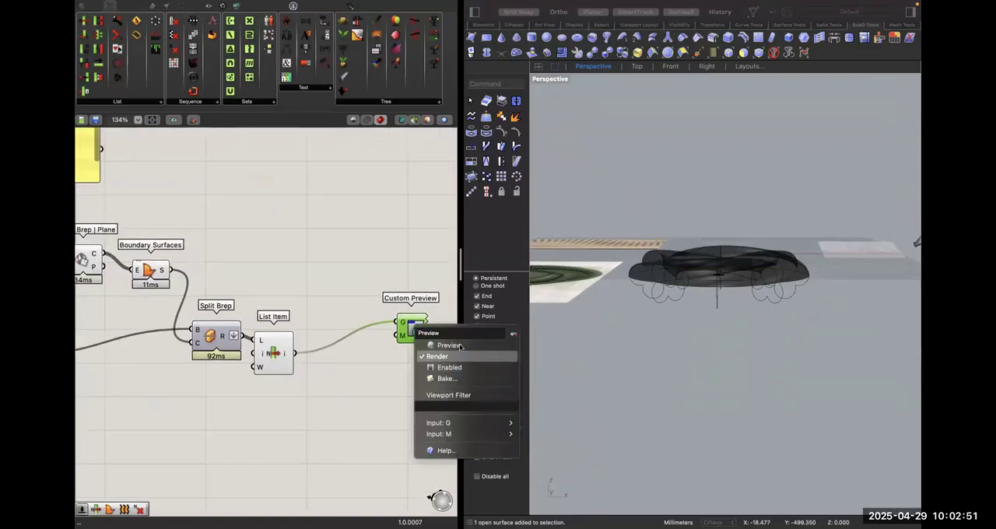
{"action": "left_click", "coordinate": [460, 345]}
{"action": "right_click_drag", "start_coordinate": [643, 353], "coordinate": [680, 252]}
{"action": "right_click_drag", "start_coordinate": [760, 372], "coordinate": [612, 167]}
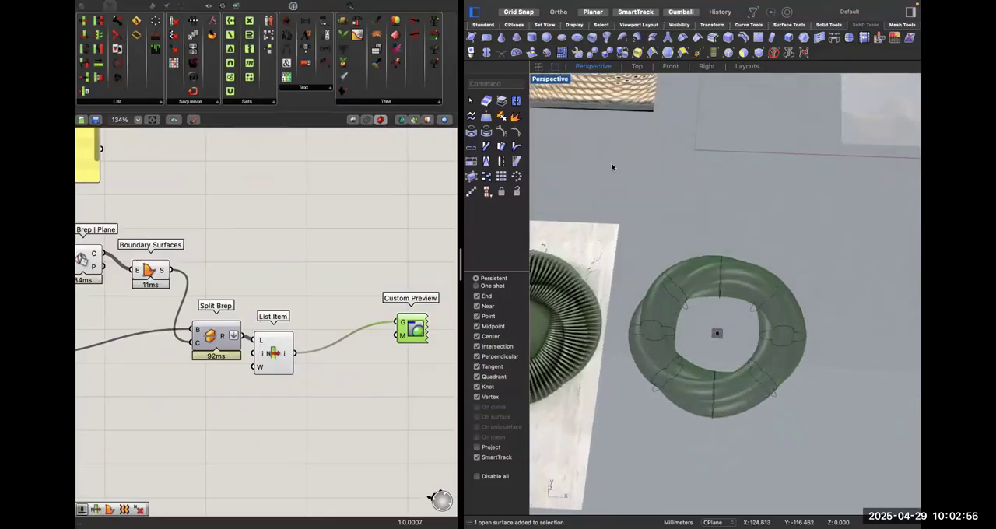
{"action": "left_click", "coordinate": [373, 251]}
{"action": "right_click_drag", "start_coordinate": [673, 400], "coordinate": [671, 417]}
{"action": "scroll", "coordinate": [362, 352], "scroll_direction": "down", "scroll_amount": 6}
{"action": "scroll", "coordinate": [361, 351], "scroll_direction": "up", "scroll_amount": 6}
Add an Offset Curve component near Brep | Plane and move Boundary Surfaces away to make room for it.
{"action": "left_click", "coordinate": [152, 271]}
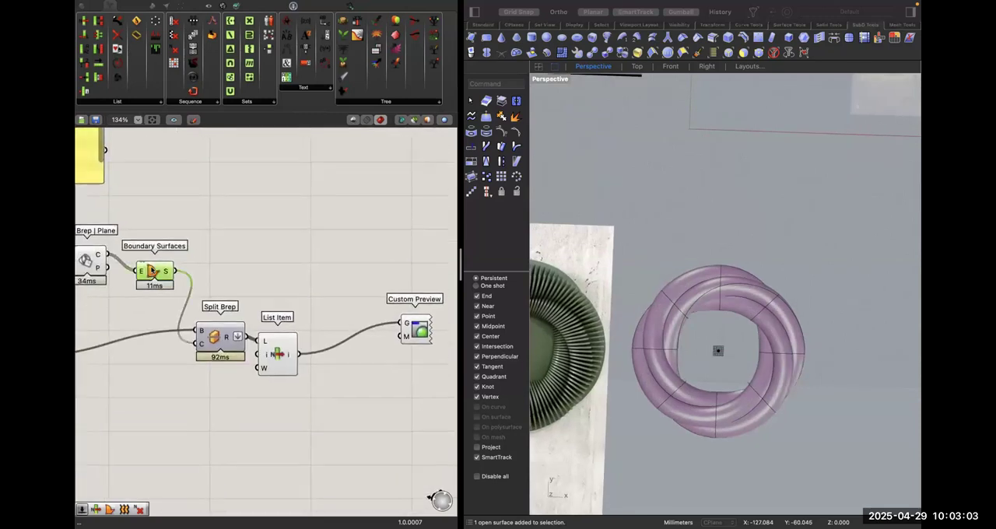
{"action": "scroll", "coordinate": [152, 271], "scroll_direction": "left", "scroll_amount": 3}
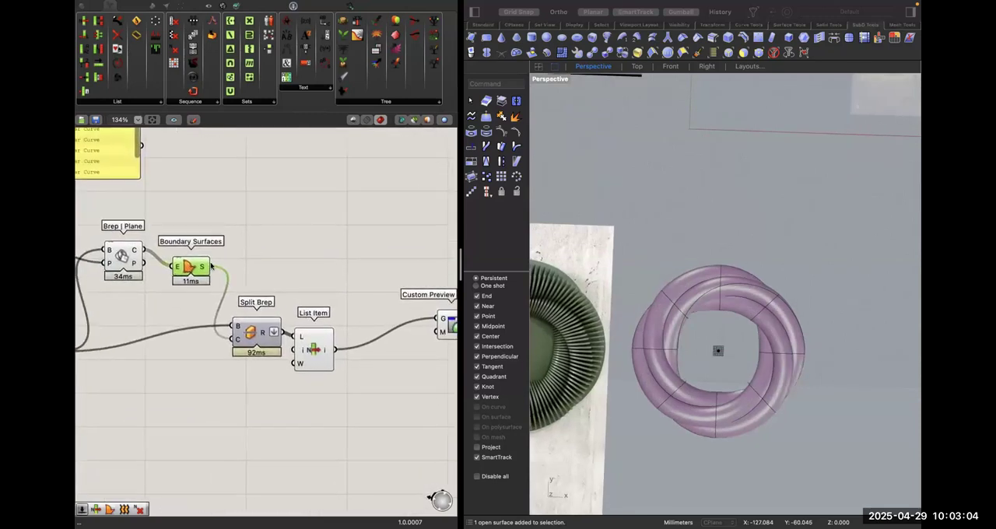
{"action": "double_click", "coordinate": [268, 247]}
{"action": "type", "text": "off"}
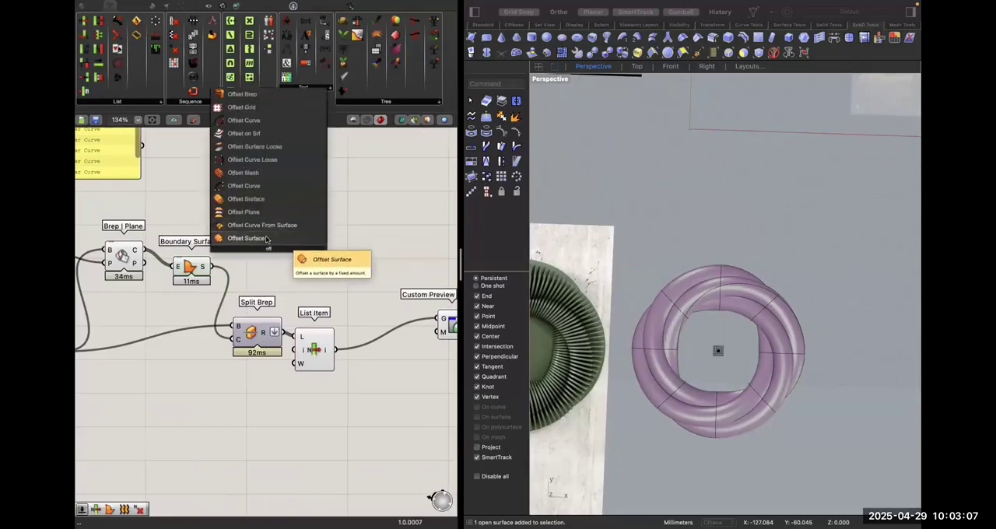
{"action": "left_click", "coordinate": [254, 186]}
{"action": "left_click_drag", "start_coordinate": [191, 267], "coordinate": [274, 286]}
{"action": "left_click", "coordinate": [348, 236]}
{"action": "left_click_drag", "start_coordinate": [268, 239], "coordinate": [265, 217]}
{"action": "left_click", "coordinate": [349, 236]}
{"action": "right_click_drag", "start_coordinate": [122, 258], "coordinate": [203, 264]}
{"action": "right_click_drag", "start_coordinate": [226, 218], "coordinate": [237, 215]}
Add a List Item between Brep | Plane and Offset Curve, fed by the section curves.
{"action": "double_click", "coordinate": [278, 221]}
{"action": "type", "text": "list"}
{"action": "key", "text": "Return"}
{"action": "left_click_drag", "start_coordinate": [247, 257], "coordinate": [262, 209]}
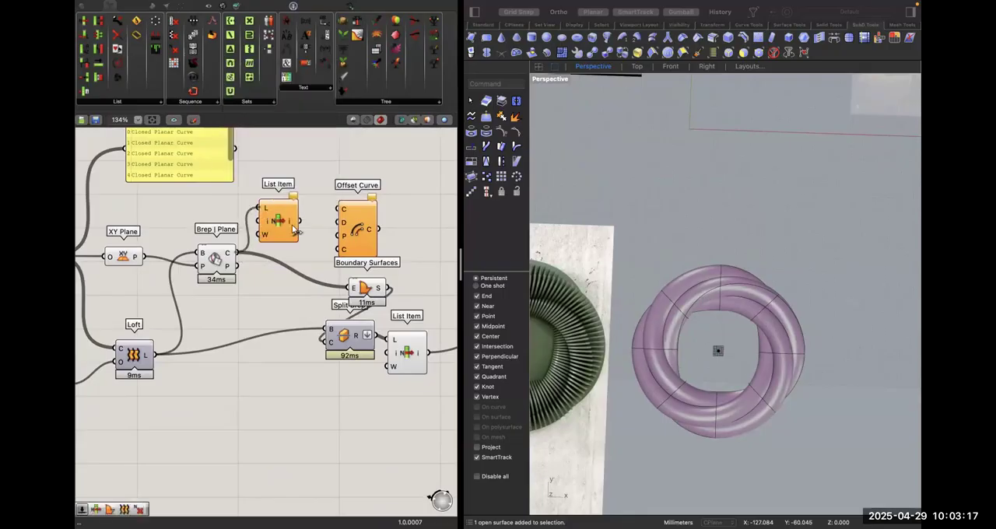
Set the new List Item's index to pick the ring's outer section curve and feed that curve into Offset Curve.
{"action": "left_click", "coordinate": [279, 220]}
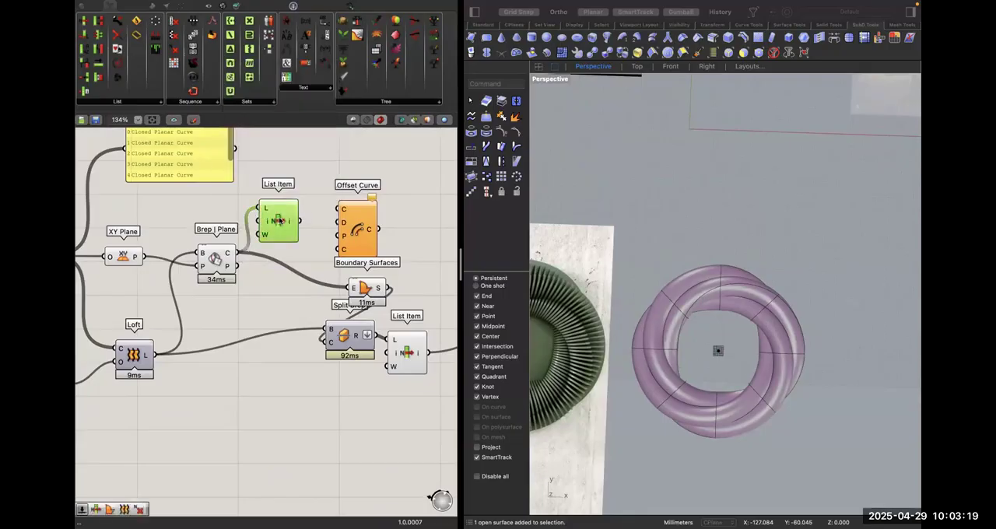
{"action": "scroll", "coordinate": [693, 354], "scroll_direction": "down", "scroll_amount": 10}
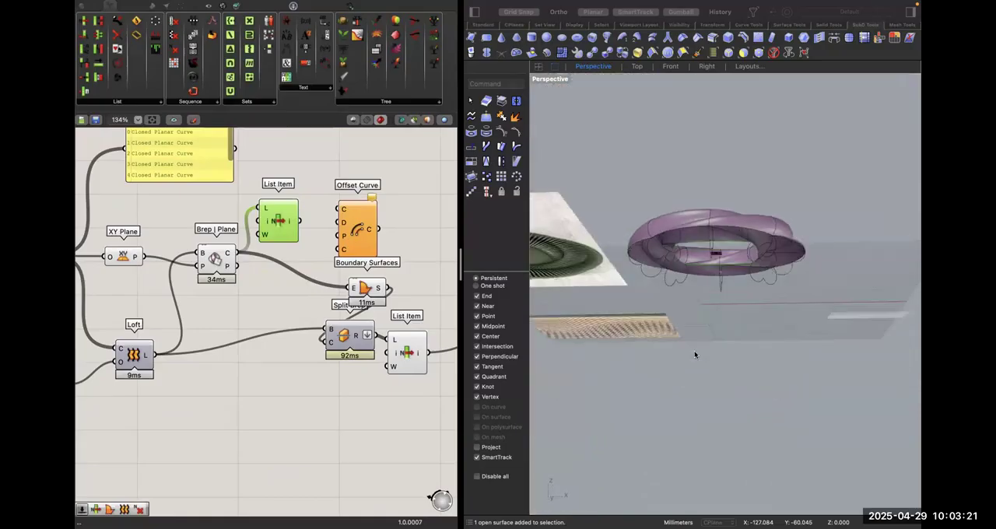
{"action": "right_click", "coordinate": [266, 227]}
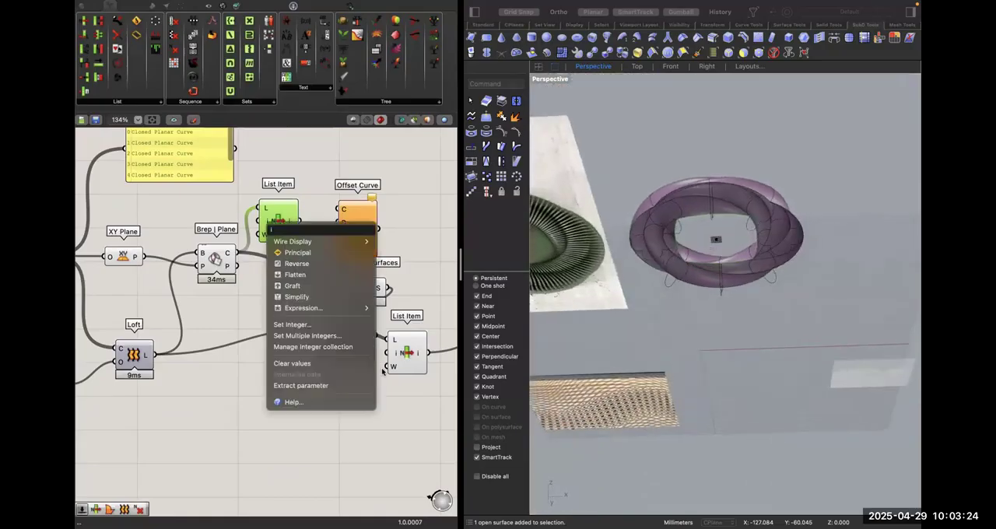
{"action": "left_click", "coordinate": [344, 326]}
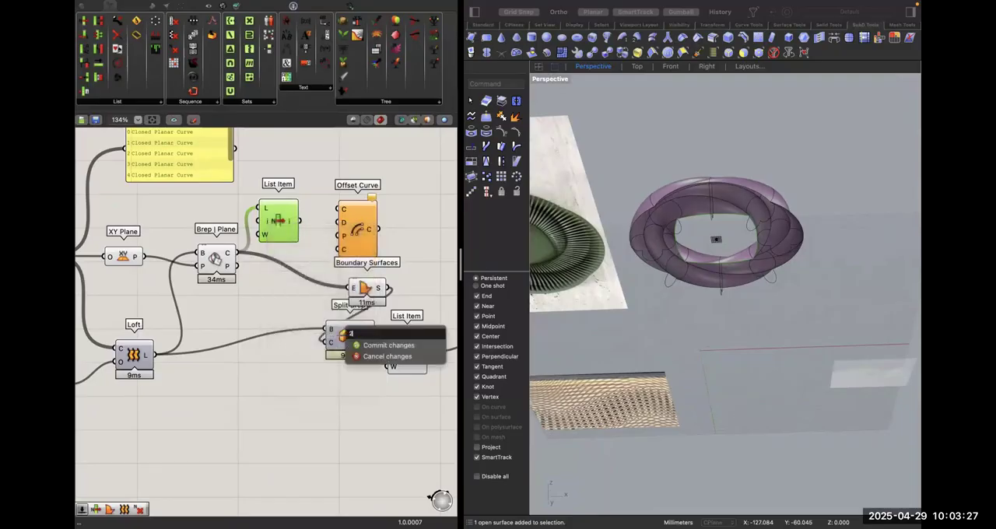
{"action": "type", "text": "1"}
{"action": "left_click", "coordinate": [372, 344]}
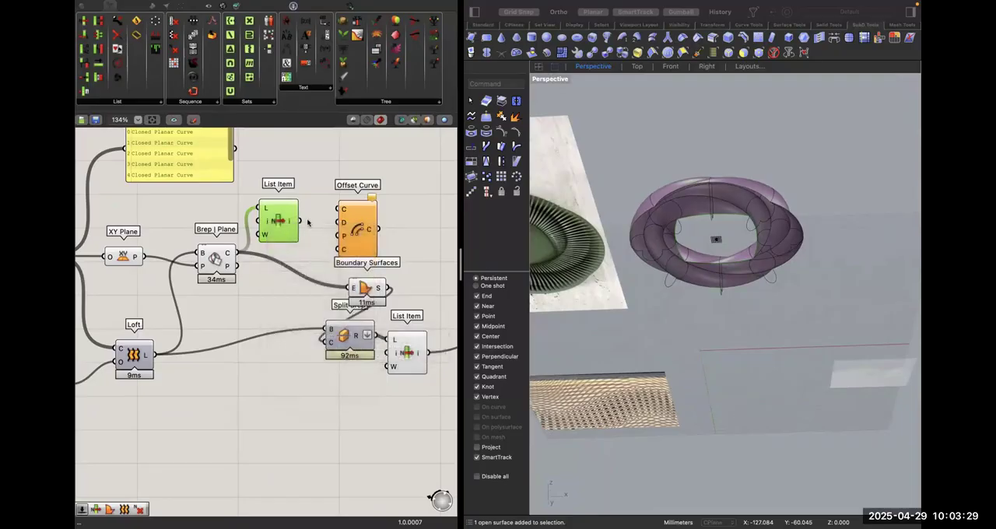
{"action": "left_click_drag", "start_coordinate": [304, 222], "coordinate": [347, 225]}
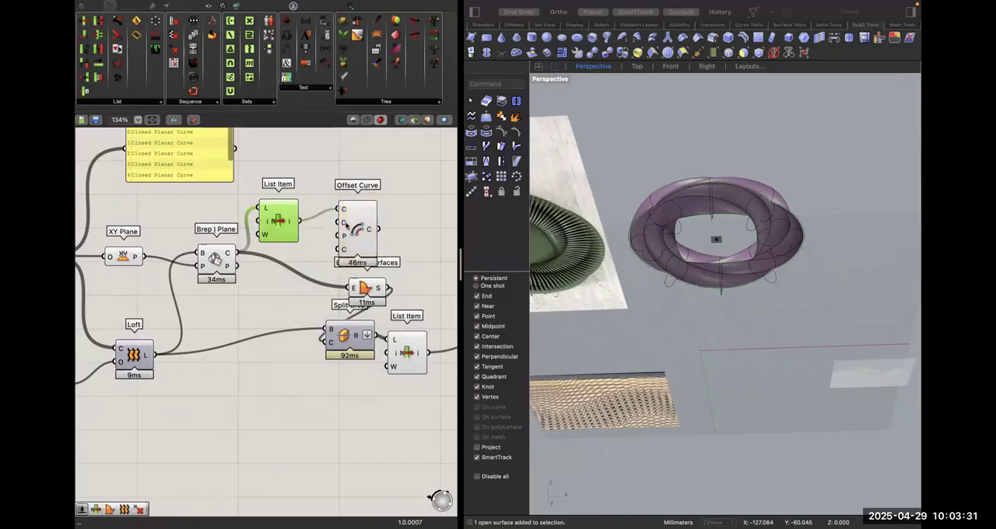
Drive Offset Curve's distance with a number slider set to 8, placed beside the List Item.
{"action": "double_click", "coordinate": [291, 168]}
{"action": "type", "text": "5"}
{"action": "key", "text": "Return"}
{"action": "left_click_drag", "start_coordinate": [345, 165], "coordinate": [337, 223]}
{"action": "left_click_drag", "start_coordinate": [260, 166], "coordinate": [251, 191]}
Move Split Brep and its result List Item farther away from Boundary Surfaces.
{"action": "right_click_drag", "start_coordinate": [358, 287], "coordinate": [282, 291]}
{"action": "left_click", "coordinate": [328, 245]}
{"action": "left_click", "coordinate": [290, 291]}
{"action": "left_click_drag", "start_coordinate": [373, 422], "coordinate": [388, 428]}
{"action": "left_click_drag", "start_coordinate": [276, 363], "coordinate": [343, 385]}
{"action": "left_click", "coordinate": [364, 277]}
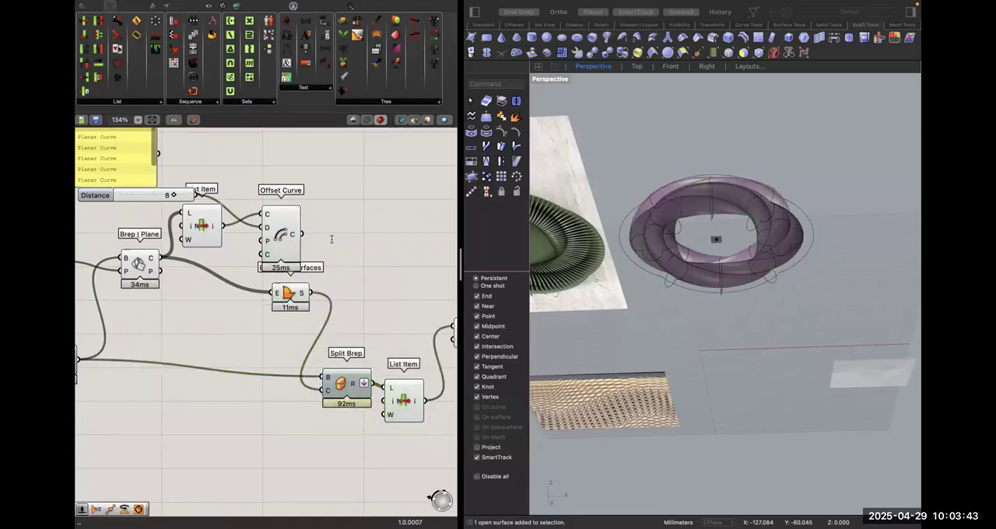
Duplicate Boundary Surfaces beside Offset Curve and use the offset curve as the copy's edge input.
{"action": "left_click", "coordinate": [296, 238]}
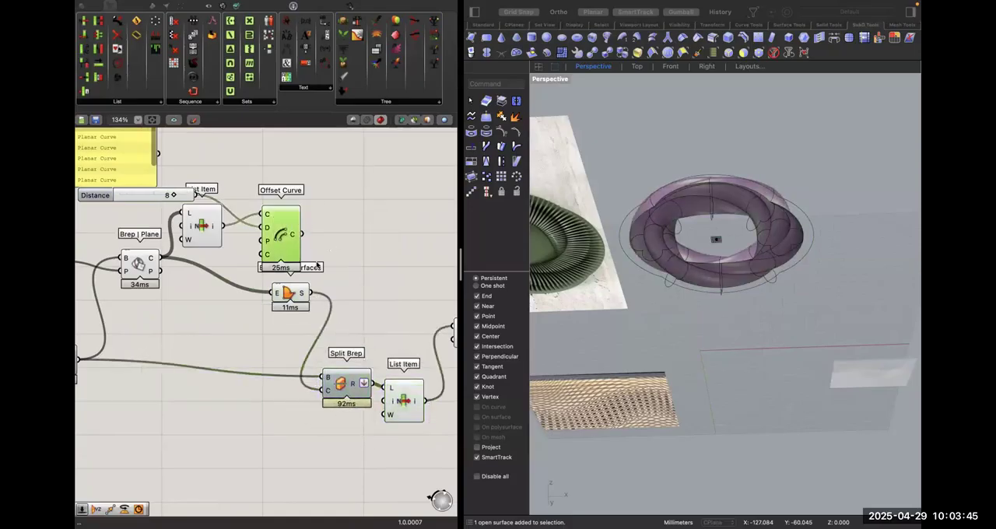
{"action": "left_click", "coordinate": [288, 294]}
{"action": "left_click_drag", "start_coordinate": [276, 292], "coordinate": [340, 269]}
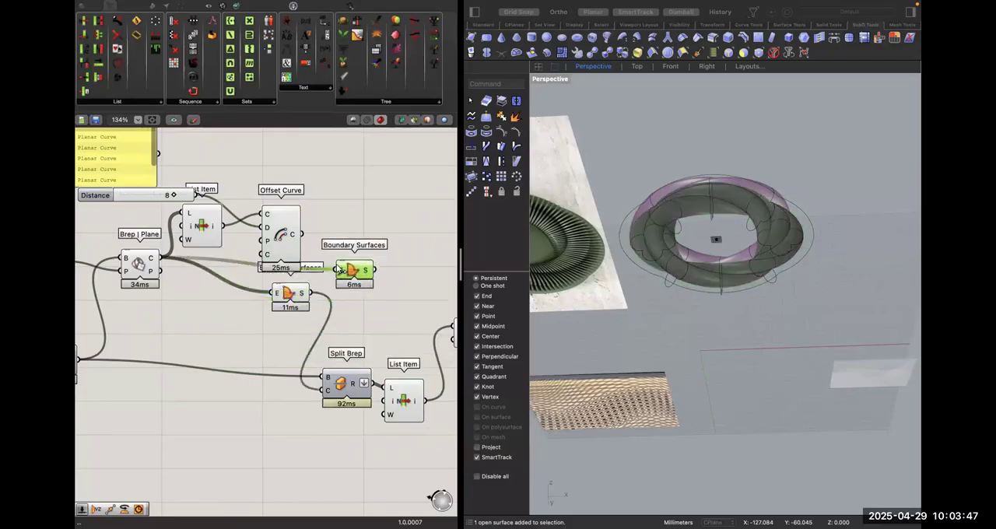
{"action": "left_click", "coordinate": [345, 210]}
{"action": "scroll", "coordinate": [330, 268], "scroll_direction": "right", "scroll_amount": 3}
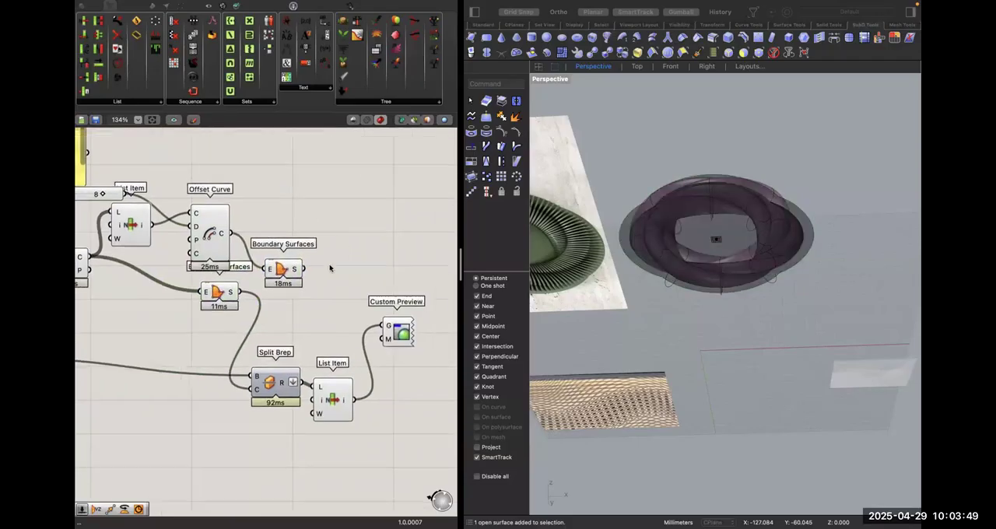
Add an Offset Surface component fed by the copied Boundary Surfaces and place it beside that component.
{"action": "double_click", "coordinate": [325, 227]}
{"action": "type", "text": "off"}
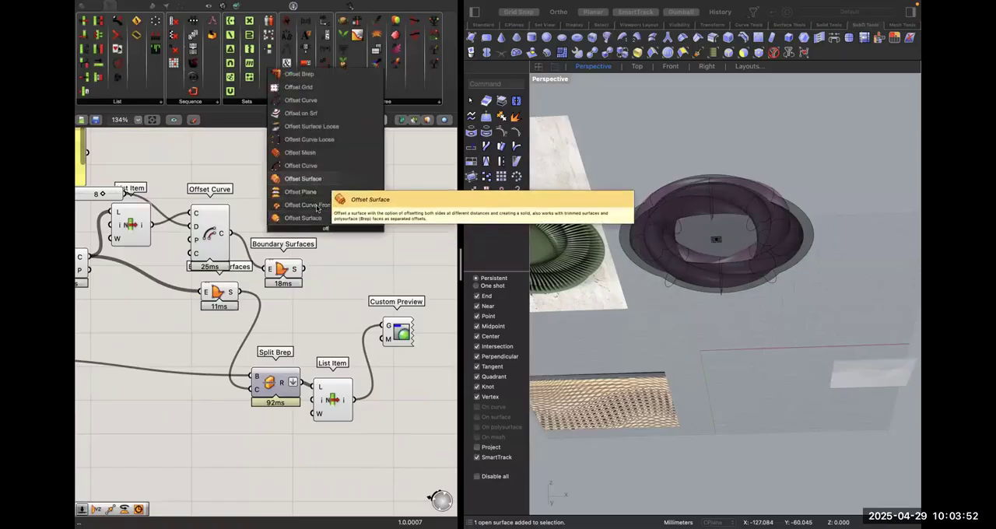
{"action": "left_click", "coordinate": [317, 208]}
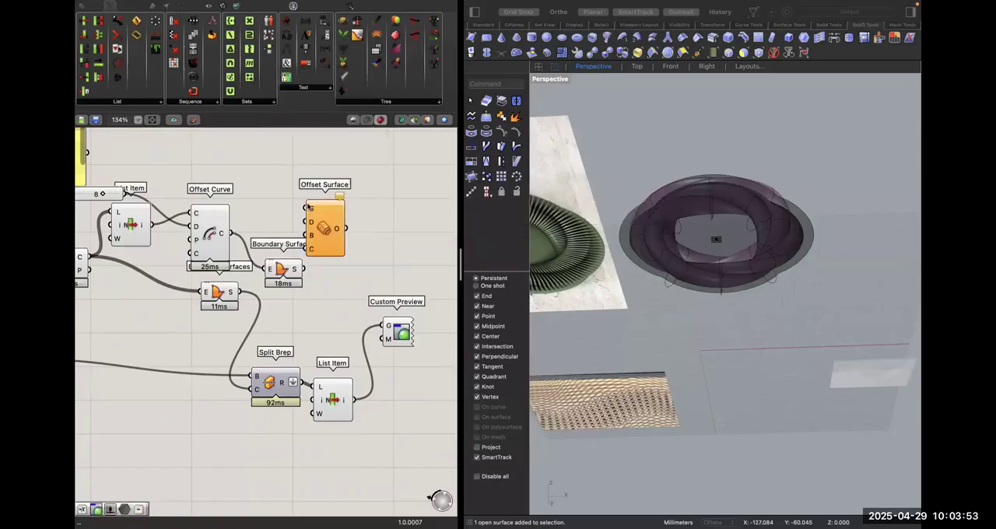
{"action": "left_click_drag", "start_coordinate": [303, 269], "coordinate": [359, 265]}
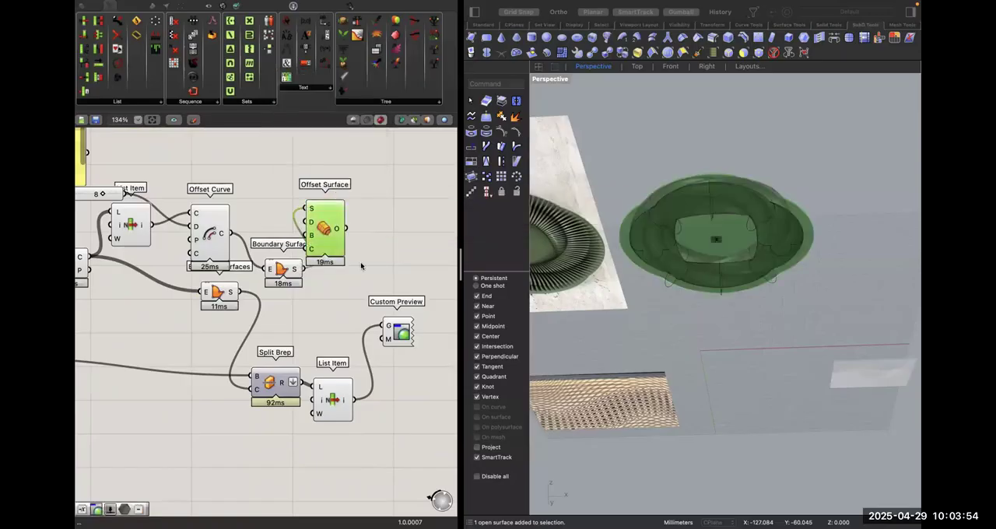
{"action": "left_click", "coordinate": [349, 193]}
Drive Offset Surface's distance with a number slider set to 3 and place the slider above Offset Curve.
{"action": "double_click", "coordinate": [299, 204]}
{"action": "type", "text": "3"}
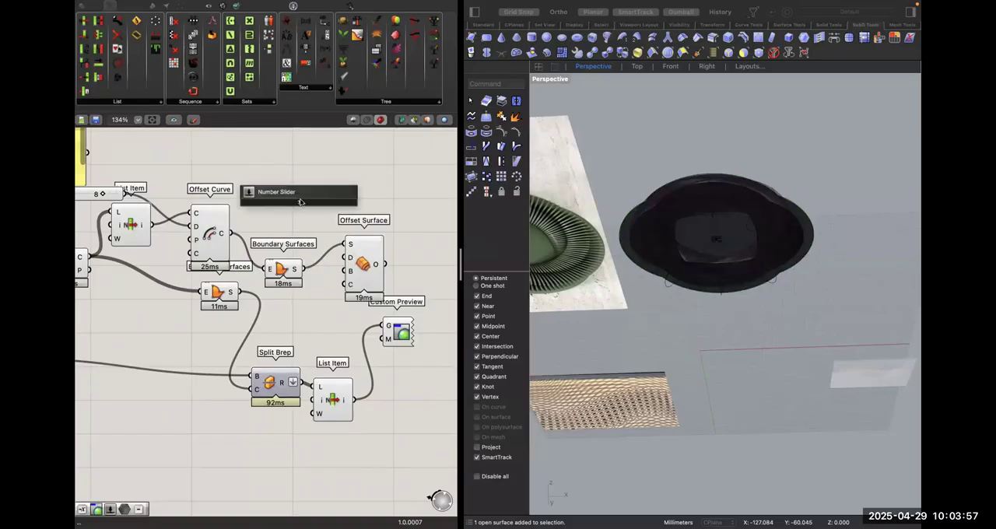
{"action": "key", "text": "Return"}
{"action": "left_click_drag", "start_coordinate": [352, 201], "coordinate": [348, 258]}
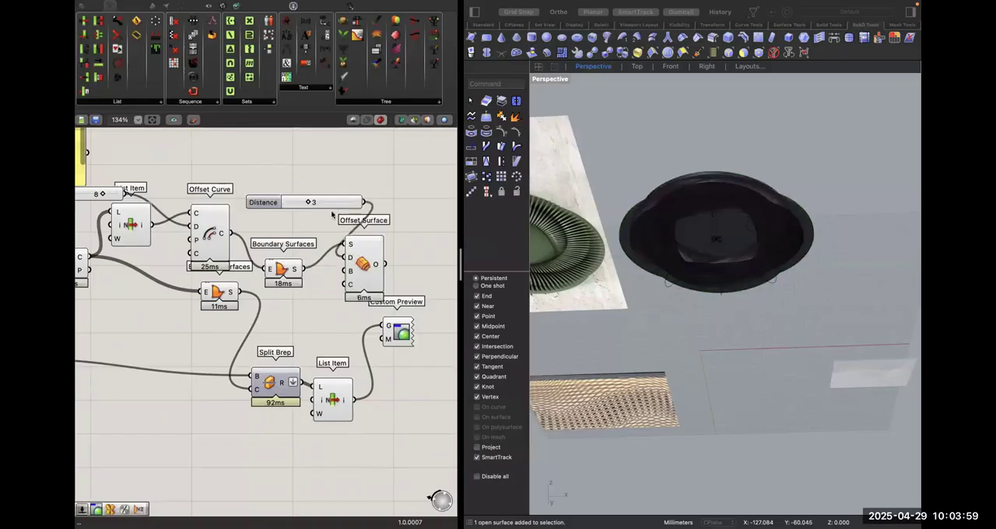
{"action": "left_click_drag", "start_coordinate": [325, 199], "coordinate": [275, 179]}
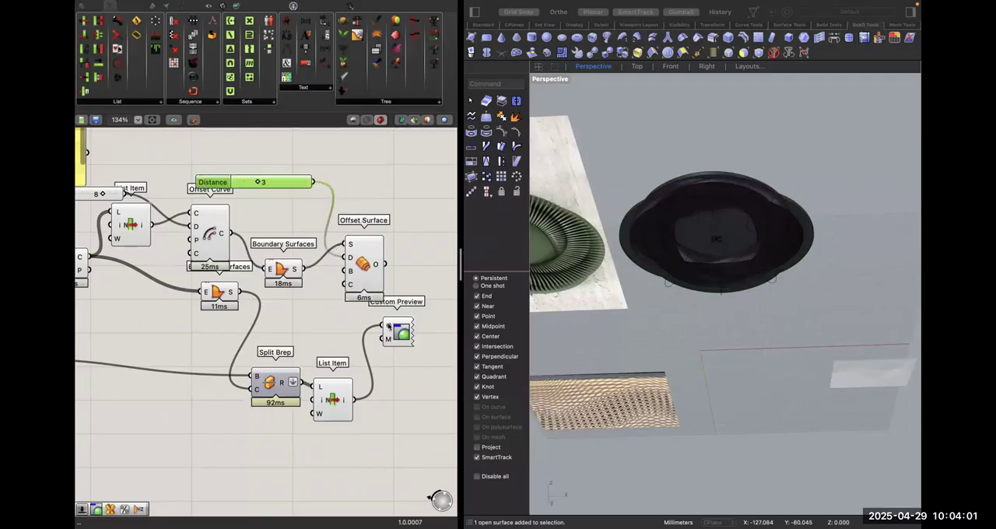
Move Custom Preview clear of Offset Surface and add the offset surface to its geometry input.
{"action": "left_click_drag", "start_coordinate": [385, 320], "coordinate": [448, 334], "text": "shift"}
{"action": "left_click", "coordinate": [402, 374]}
{"action": "scroll", "coordinate": [402, 375], "scroll_direction": "down", "scroll_amount": 10}
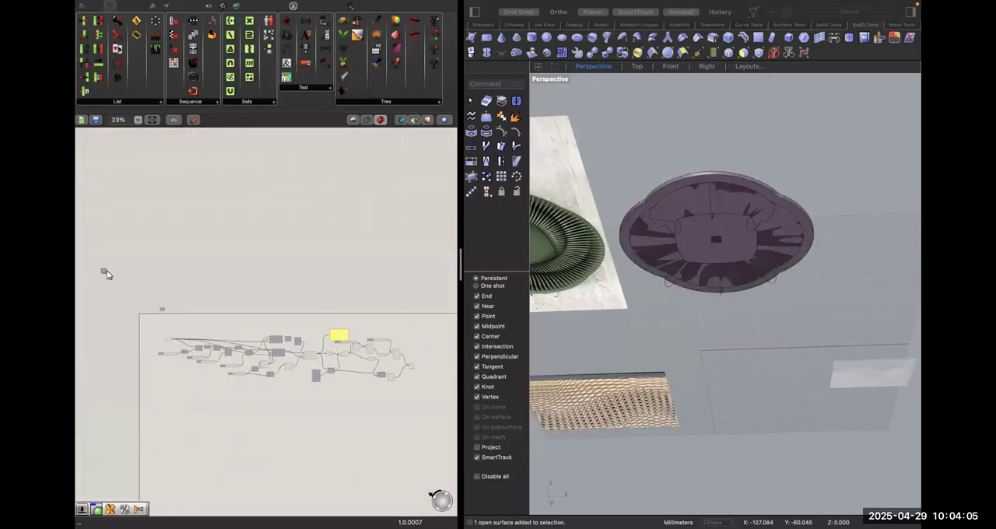
Turn off the viewport preview of every component in the definition.
{"action": "key", "text": "super+a"}
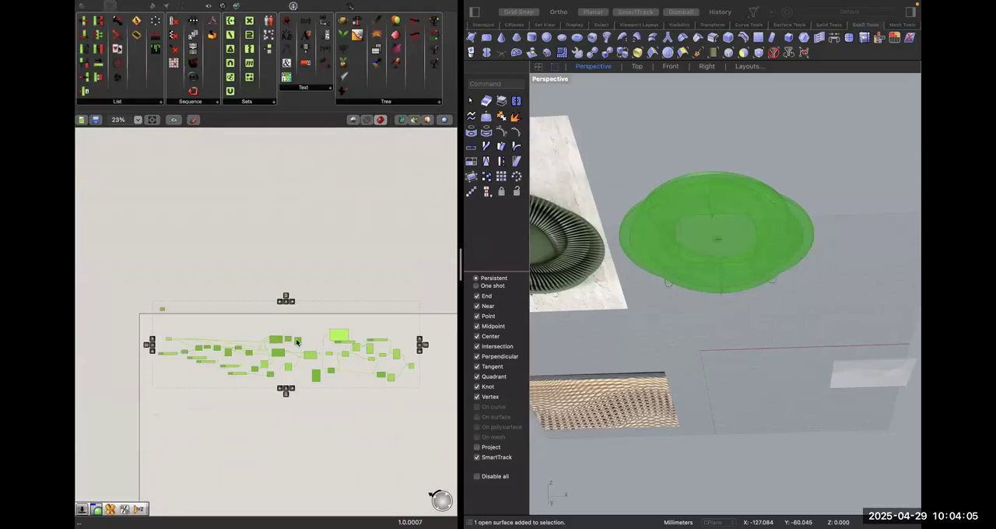
{"action": "right_click", "coordinate": [288, 379]}
{"action": "left_click", "coordinate": [343, 234]}
{"action": "scroll", "coordinate": [415, 356], "scroll_direction": "up", "scroll_amount": 4}
{"action": "left_click", "coordinate": [429, 384]}
Turn the preview of the Custom Preview component back on and leave all other components hidden.
{"action": "scroll", "coordinate": [425, 385], "scroll_direction": "up", "scroll_amount": 6}
{"action": "left_click", "coordinate": [378, 381]}
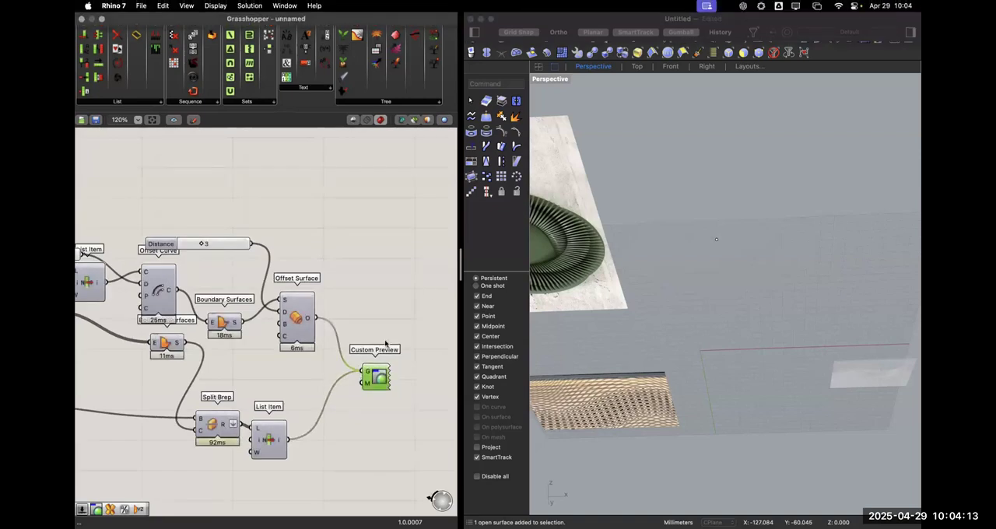
{"action": "right_click", "coordinate": [381, 381]}
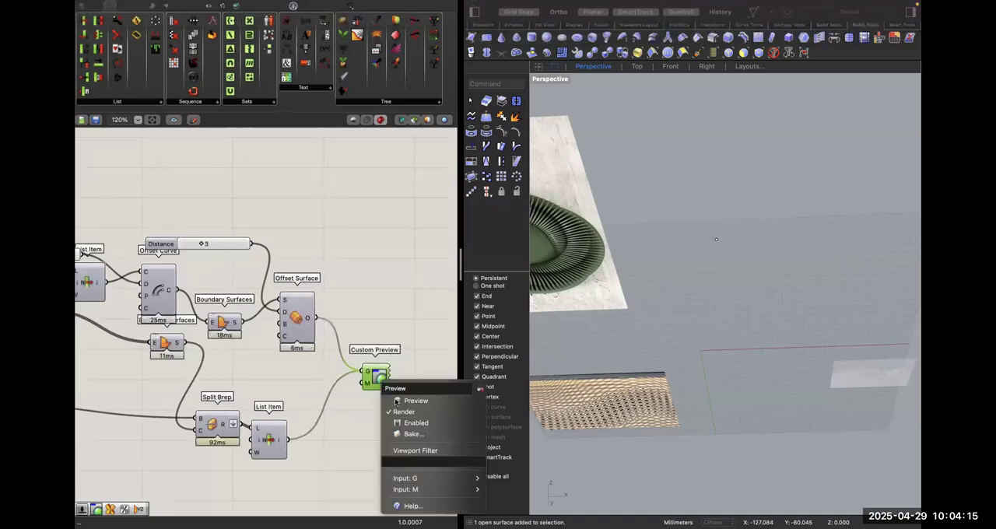
{"action": "left_click", "coordinate": [400, 401]}
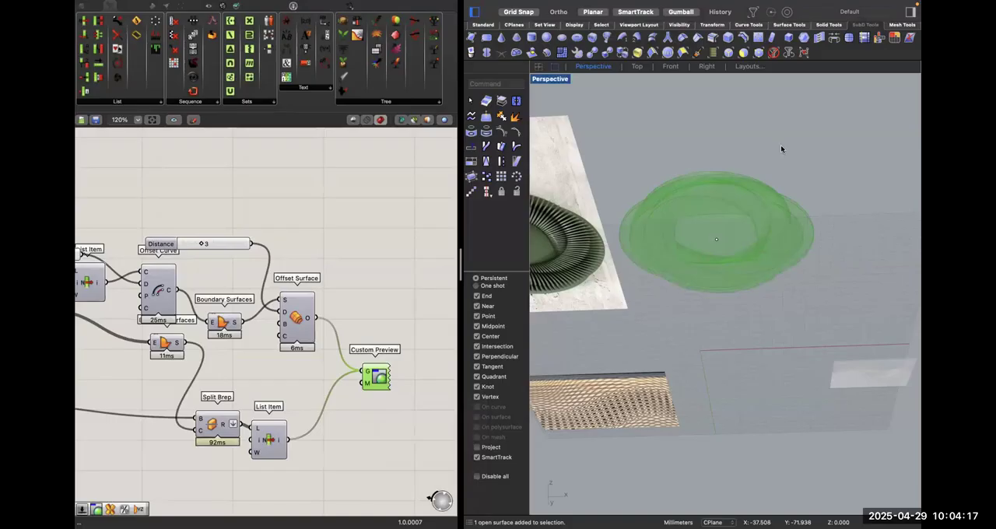
{"action": "right_click_drag", "start_coordinate": [797, 168], "coordinate": [797, 253]}
{"action": "left_click", "coordinate": [357, 283]}
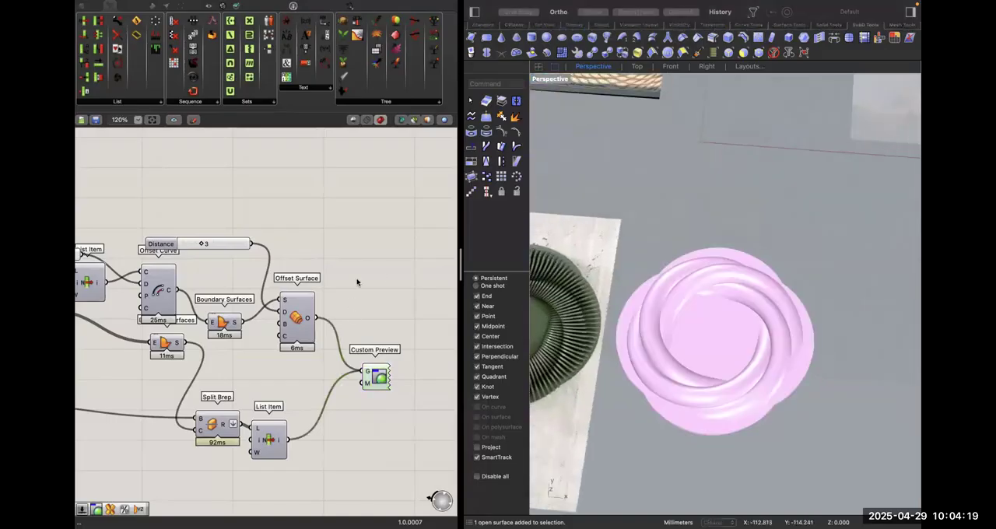
{"action": "right_click_drag", "start_coordinate": [717, 332], "coordinate": [677, 327]}
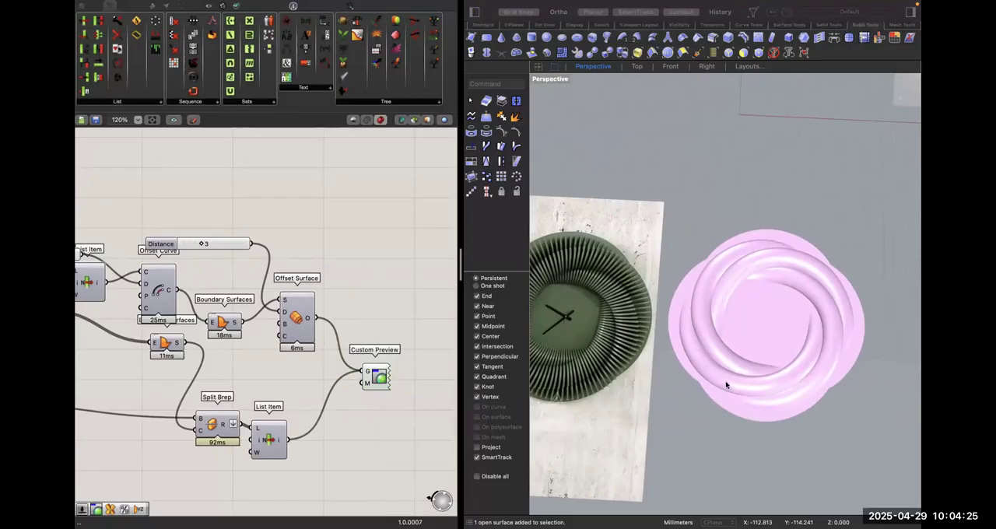
Move Custom Preview lower so it sits clear of Offset Surface.
{"action": "right_click_drag", "start_coordinate": [276, 344], "coordinate": [275, 320]}
{"action": "left_click_drag", "start_coordinate": [374, 354], "coordinate": [374, 393]}
{"action": "left_click", "coordinate": [381, 295]}
{"action": "double_click", "coordinate": [372, 273]}
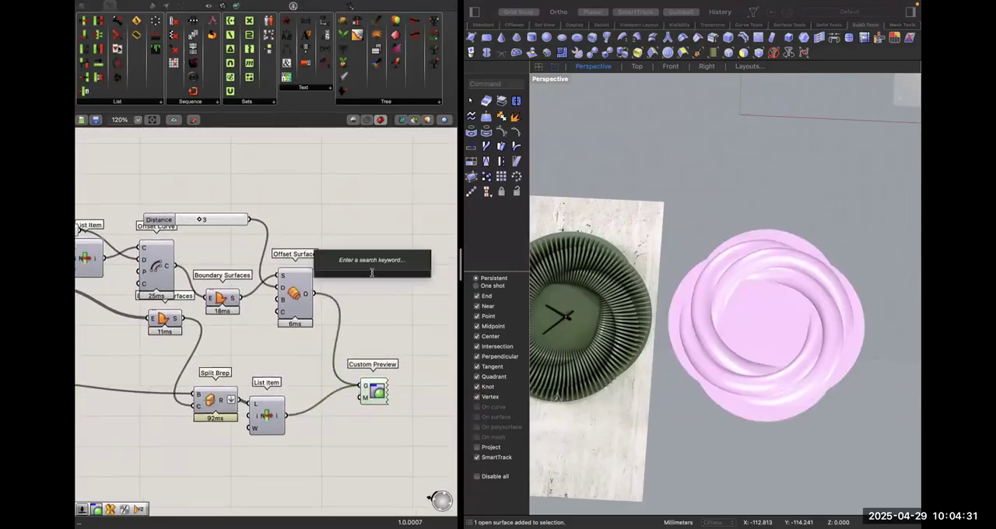
{"action": "scroll", "coordinate": [343, 252], "scroll_direction": "down", "scroll_amount": 5}
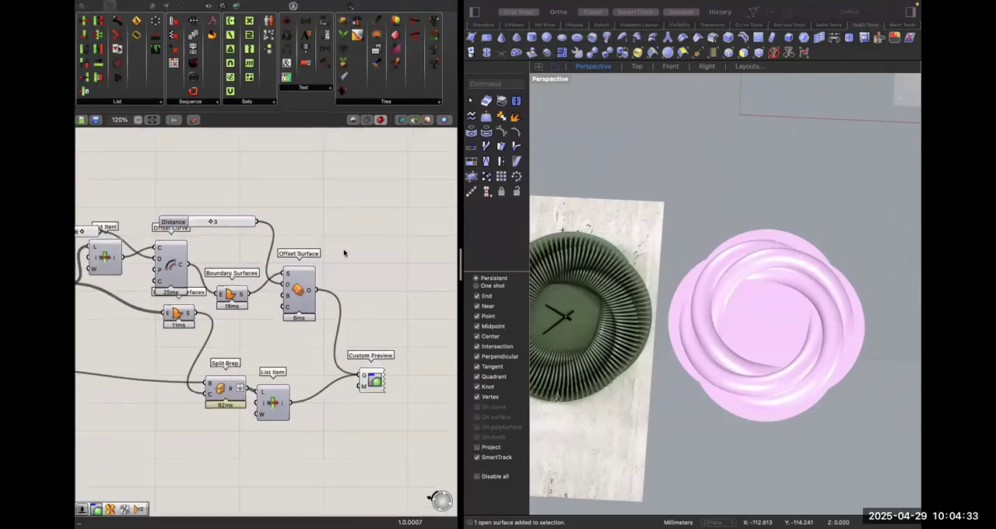
Examine how the Steps slider, Range and Cull Index components drive the angles of the Rotate components.
{"action": "right_click_drag", "start_coordinate": [130, 276], "coordinate": [238, 282]}
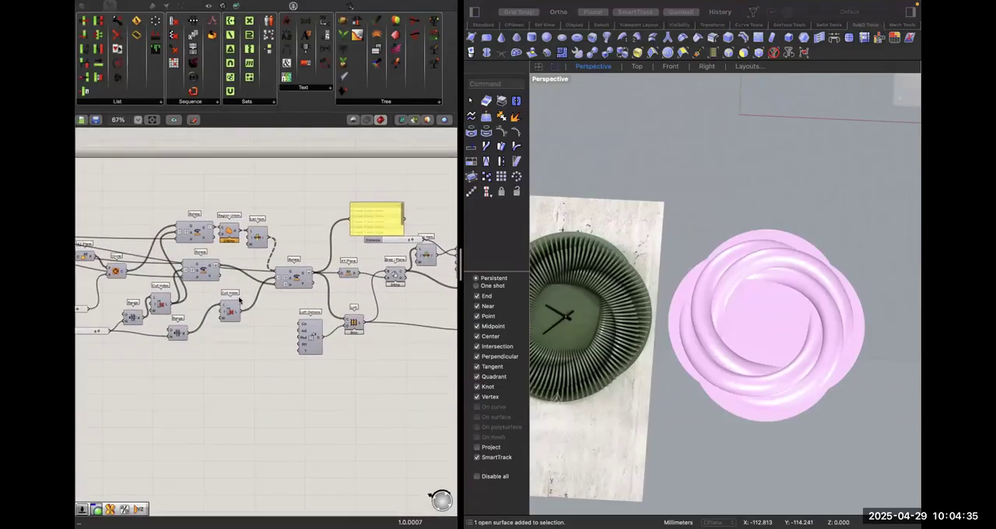
{"action": "scroll", "coordinate": [242, 282], "scroll_direction": "up", "scroll_amount": 5}
{"action": "scroll", "coordinate": [308, 294], "scroll_direction": "up", "scroll_amount": 1}
{"action": "left_click", "coordinate": [333, 285]}
{"action": "left_click", "coordinate": [319, 314]}
{"action": "right_click_drag", "start_coordinate": [212, 296], "coordinate": [314, 290]}
{"action": "right_click_drag", "start_coordinate": [121, 387], "coordinate": [263, 390]}
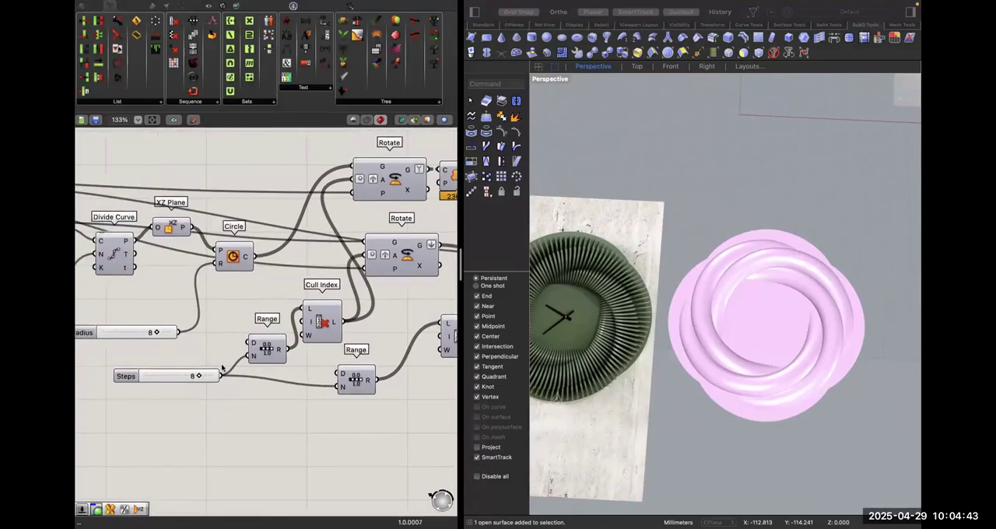
{"action": "left_click", "coordinate": [268, 358]}
{"action": "left_click", "coordinate": [321, 333], "text": "shift"}
{"action": "right_click_drag", "start_coordinate": [418, 260], "coordinate": [372, 320]}
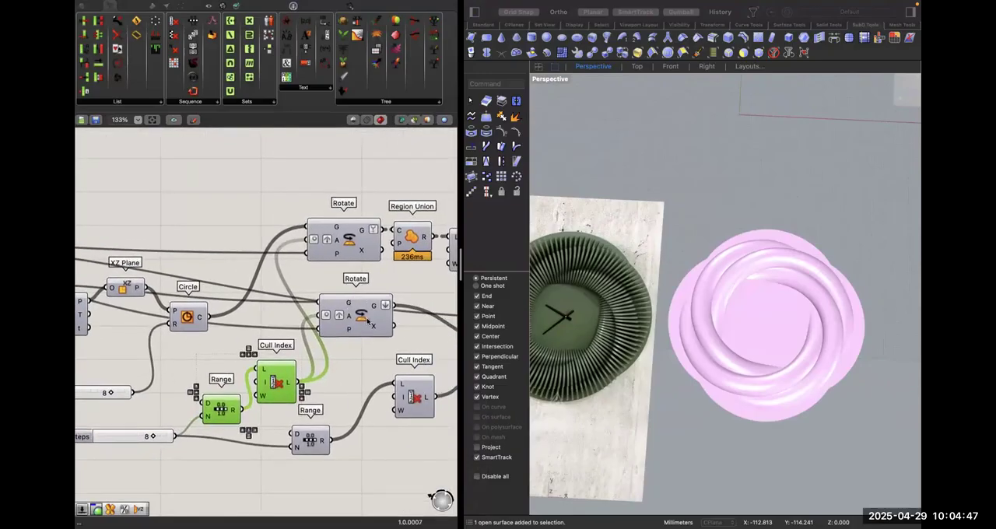
Reposition the XZ Plane and Circle after Divide Curve to space out the components before the Rotates.
{"action": "scroll", "coordinate": [253, 263], "scroll_direction": "down", "scroll_amount": 3}
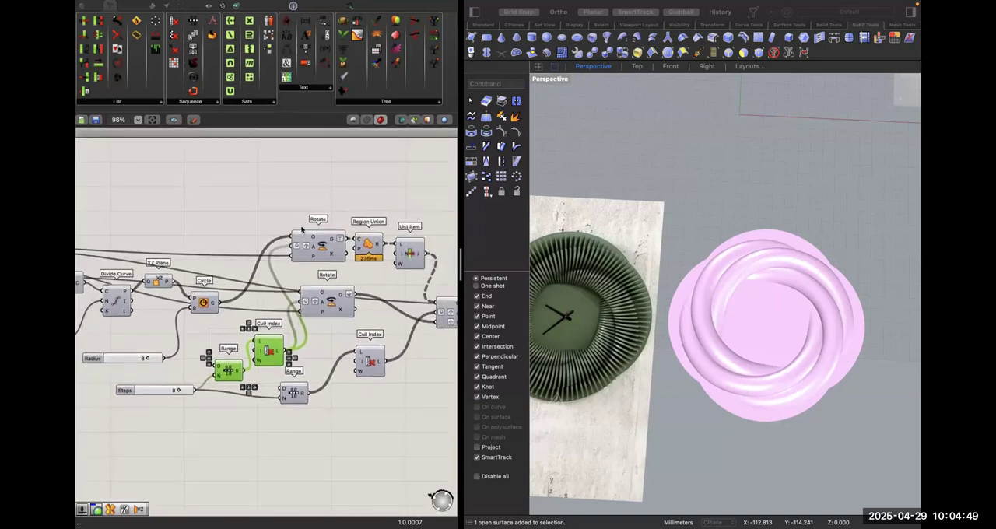
{"action": "right_click_drag", "start_coordinate": [235, 278], "coordinate": [190, 254]}
{"action": "left_click", "coordinate": [270, 277], "text": "shift"}
{"action": "right_click_drag", "start_coordinate": [121, 274], "coordinate": [162, 295]}
{"action": "mouse_move", "coordinate": [155, 276]}
{"action": "left_mouse_down"}
{"action": "mouse_move", "coordinate": [155, 251]}
{"action": "mouse_move", "coordinate": [145, 284]}
{"action": "mouse_move", "coordinate": [150, 331]}
{"action": "mouse_move", "coordinate": [155, 290]}
{"action": "left_mouse_up"}
{"action": "left_click", "coordinate": [278, 261]}
{"action": "left_click", "coordinate": [310, 254]}
{"action": "left_click", "coordinate": [291, 319]}
{"action": "left_click_drag", "start_coordinate": [215, 305], "coordinate": [233, 305]}
{"action": "right_click_drag", "start_coordinate": [280, 309], "coordinate": [281, 309]}
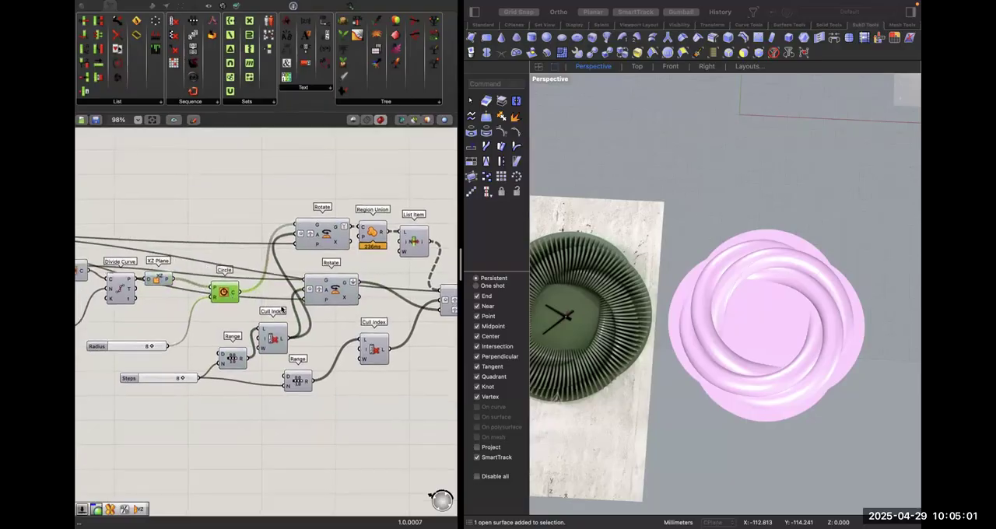
Duplicate the Range and Cull Index pair feeding the last Rotate and place the copies below Loft Options.
{"action": "scroll", "coordinate": [361, 347], "scroll_direction": "right", "scroll_amount": 5}
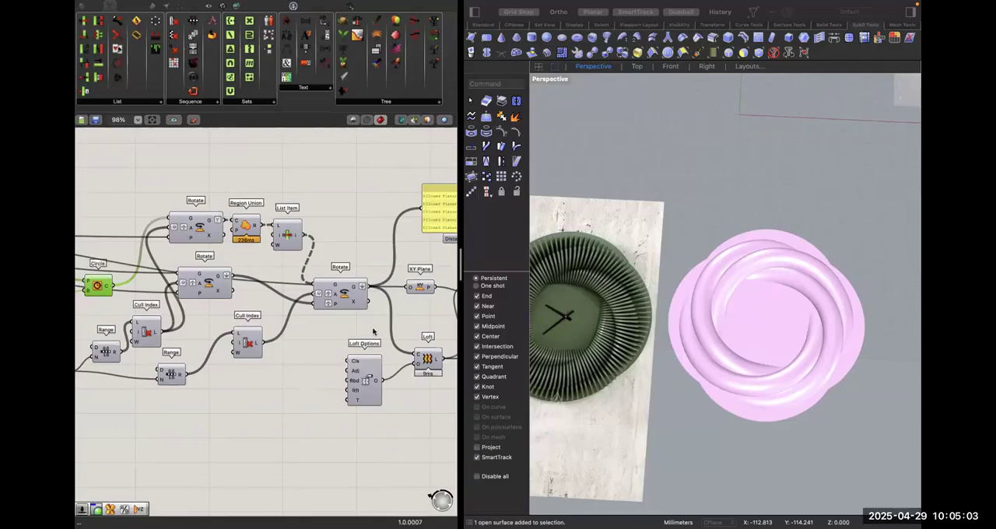
{"action": "scroll", "coordinate": [372, 332], "scroll_direction": "left", "scroll_amount": 2}
{"action": "mouse_move", "coordinate": [348, 296]}
{"action": "left_mouse_down"}
{"action": "mouse_move", "coordinate": [349, 224]}
{"action": "mouse_move", "coordinate": [360, 277]}
{"action": "mouse_move", "coordinate": [351, 299]}
{"action": "left_mouse_up"}
{"action": "scroll", "coordinate": [354, 302], "scroll_direction": "down", "scroll_amount": 3}
{"action": "scroll", "coordinate": [355, 303], "scroll_direction": "right", "scroll_amount": 4}
{"action": "scroll", "coordinate": [356, 304], "scroll_direction": "up", "scroll_amount": 1}
{"action": "scroll", "coordinate": [324, 305], "scroll_direction": "left", "scroll_amount": 1}
{"action": "scroll", "coordinate": [325, 306], "scroll_direction": "left", "scroll_amount": 6}
{"action": "scroll", "coordinate": [326, 306], "scroll_direction": "up", "scroll_amount": 1}
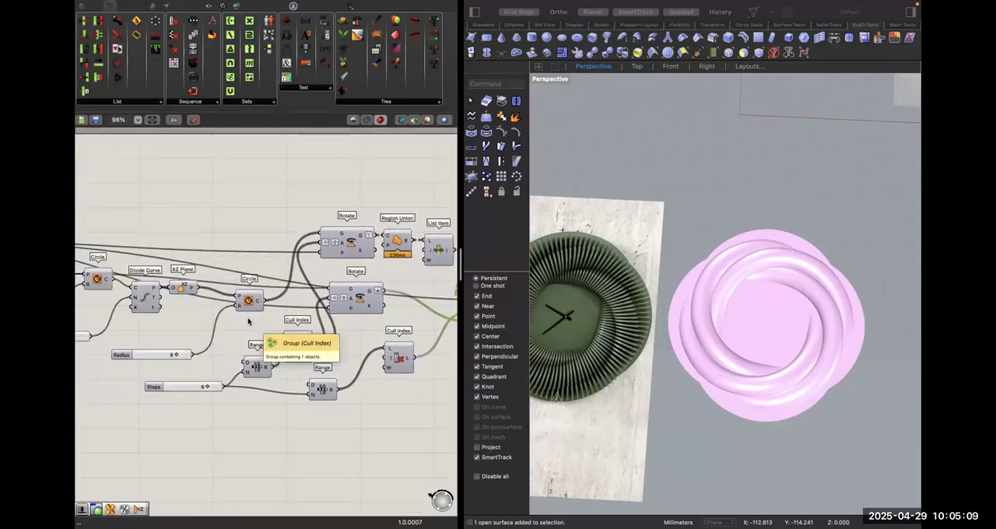
{"action": "scroll", "coordinate": [300, 399], "scroll_direction": "right", "scroll_amount": 1}
{"action": "left_click", "coordinate": [307, 389]}
{"action": "left_click_drag", "start_coordinate": [257, 372], "coordinate": [427, 474]}
{"action": "scroll", "coordinate": [315, 397], "scroll_direction": "down", "scroll_amount": 2}
{"action": "scroll", "coordinate": [312, 386], "scroll_direction": "right", "scroll_amount": 3}
{"action": "left_click", "coordinate": [270, 414]}
{"action": "scroll", "coordinate": [271, 413], "scroll_direction": "right", "scroll_amount": 5}
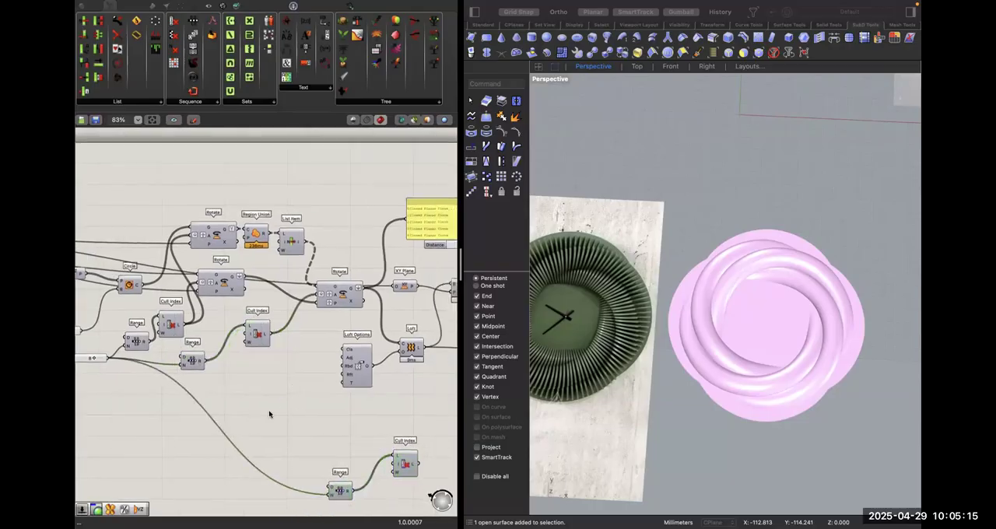
Move XY Plane above the last Rotate's output wires and lower XZ Plane beside Divide Curve.
{"action": "scroll", "coordinate": [300, 264], "scroll_direction": "left", "scroll_amount": 3}
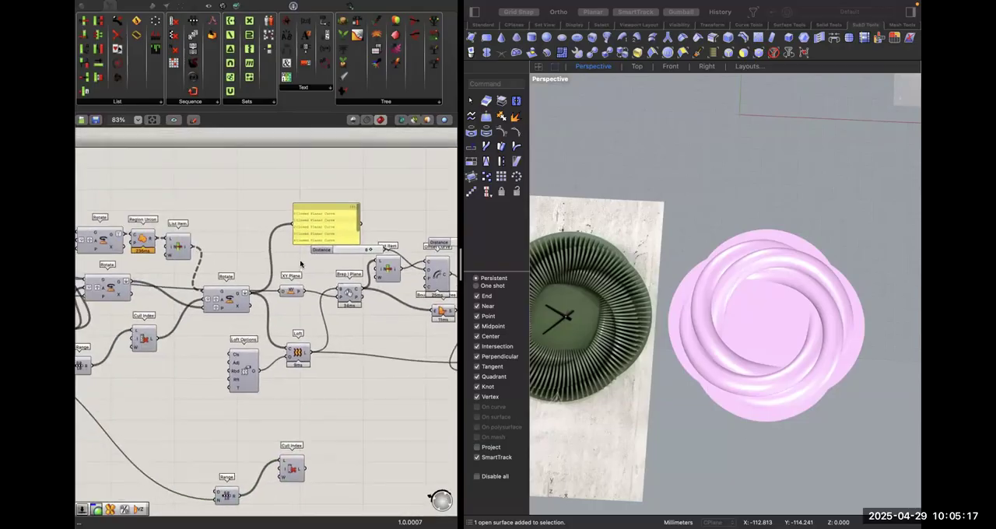
{"action": "scroll", "coordinate": [243, 260], "scroll_direction": "left", "scroll_amount": 7}
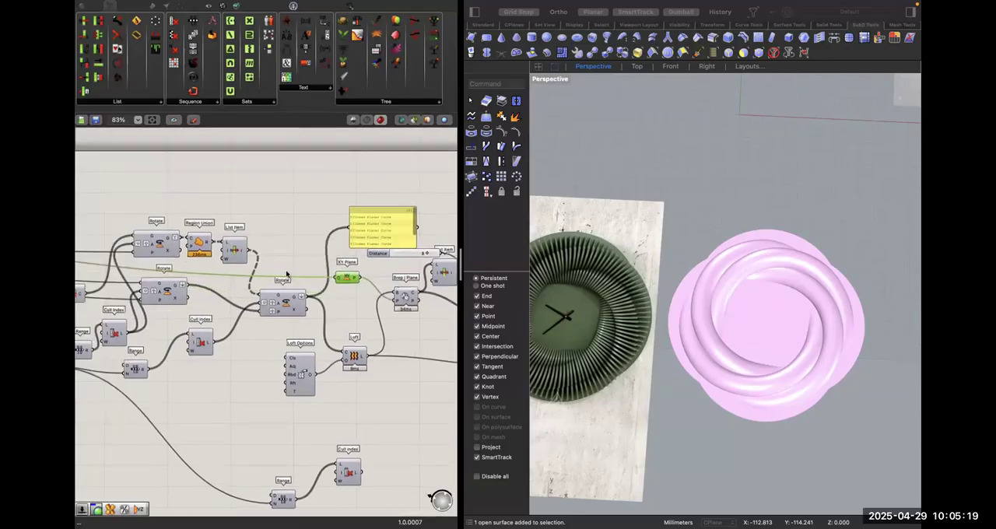
{"action": "left_click_drag", "start_coordinate": [221, 285], "coordinate": [224, 314]}
Add a number slider set to 50 and connect it as the copied Range's step count.
{"action": "scroll", "coordinate": [340, 382], "scroll_direction": "down", "scroll_amount": 2}
{"action": "scroll", "coordinate": [340, 382], "scroll_direction": "right", "scroll_amount": 2}
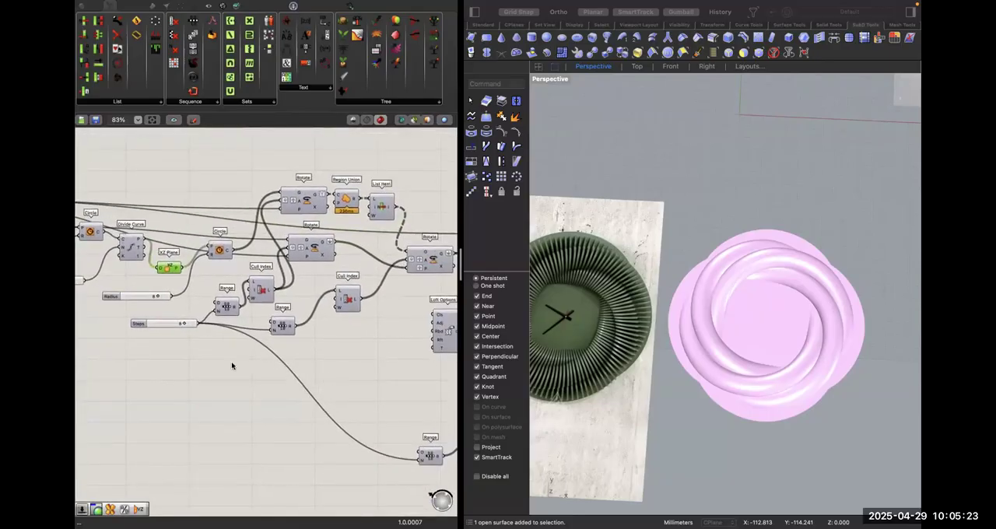
{"action": "double_click", "coordinate": [257, 463]}
{"action": "type", "text": "50"}
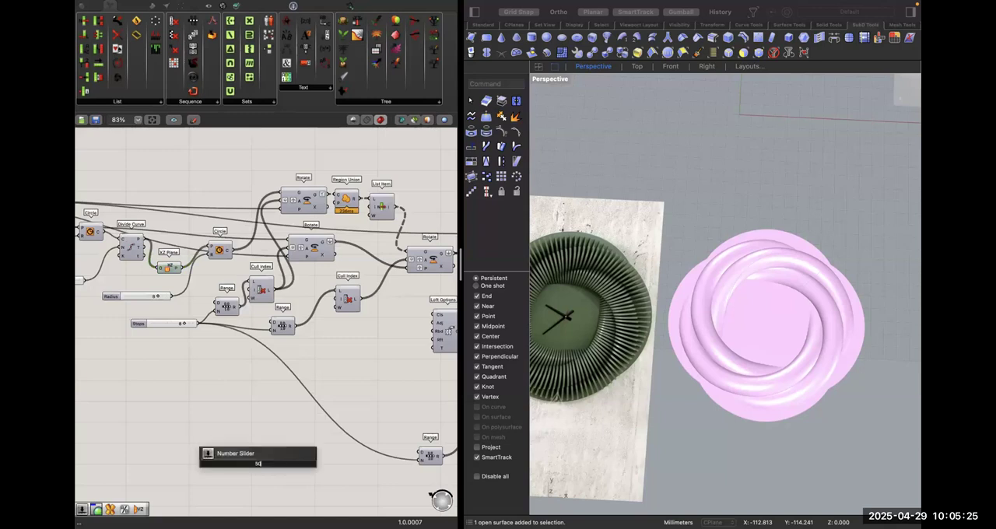
{"action": "key", "text": "Return"}
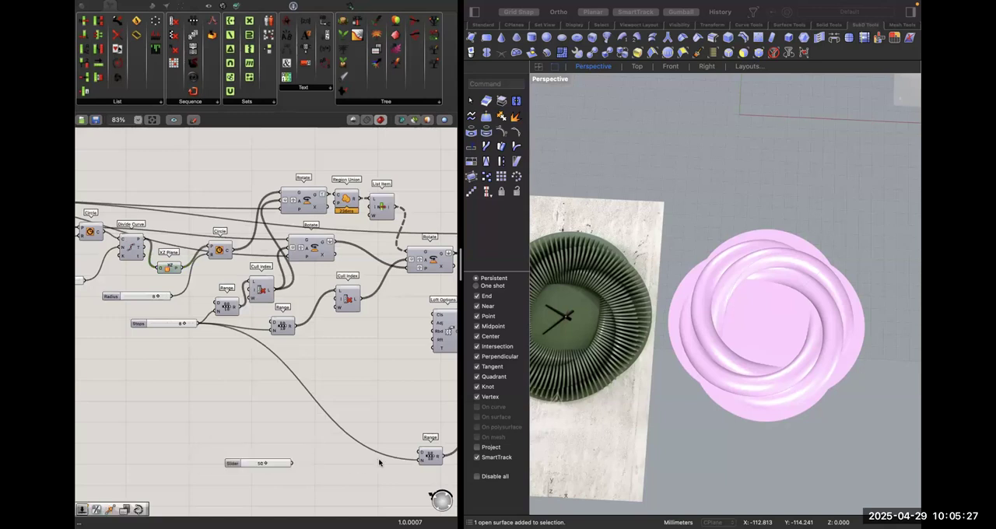
{"action": "left_click_drag", "start_coordinate": [307, 465], "coordinate": [294, 464]}
{"action": "scroll", "coordinate": [435, 415], "scroll_direction": "right", "scroll_amount": 2}
{"action": "scroll", "coordinate": [436, 415], "scroll_direction": "down", "scroll_amount": 1}
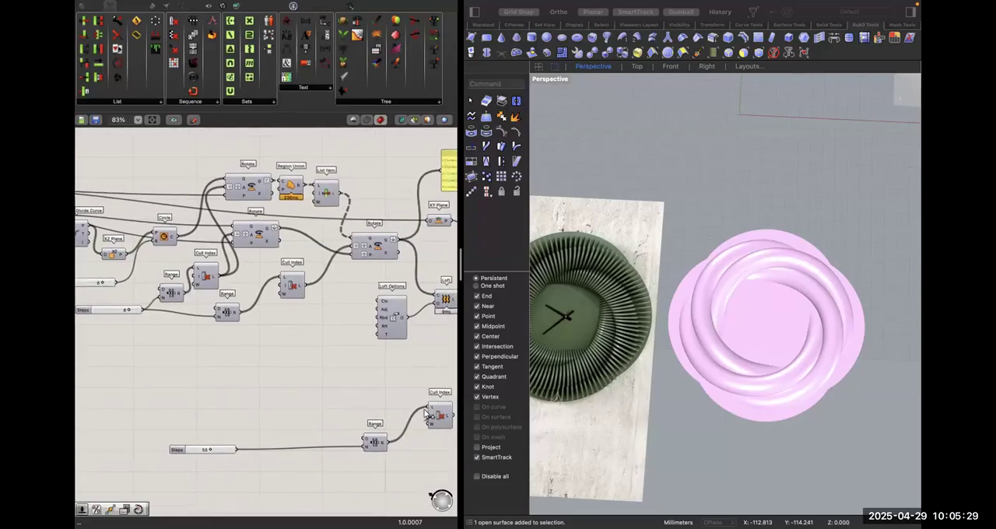
Lower the copied Cull Index beside its Range and duplicate the last Rotate component next to it.
{"action": "right_click_drag", "start_coordinate": [428, 417], "coordinate": [360, 435]}
{"action": "left_click_drag", "start_coordinate": [375, 426], "coordinate": [374, 436]}
{"action": "left_click_drag", "start_coordinate": [315, 270], "coordinate": [443, 416], "text": "alt"}
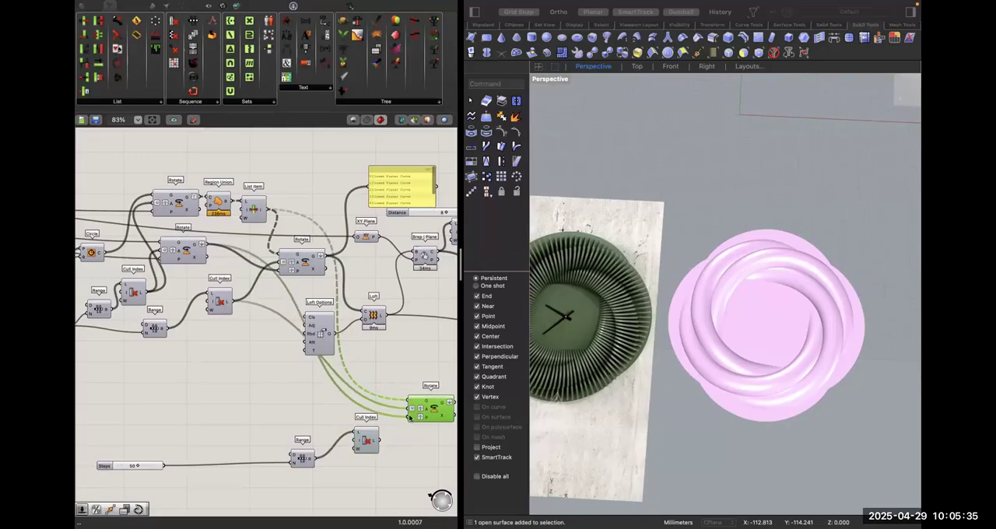
Rewire the copied Rotate to take its plane from the upstream XZ Plane and its angle from the copied Cull Index.
{"action": "left_click_drag", "start_coordinate": [79, 222], "coordinate": [204, 275]}
{"action": "left_click_drag", "start_coordinate": [80, 243], "coordinate": [194, 235]}
{"action": "left_click_drag", "start_coordinate": [193, 281], "coordinate": [186, 260]}
{"action": "scroll", "coordinate": [274, 333], "scroll_direction": "right", "scroll_amount": 4}
{"action": "right_click_drag", "start_coordinate": [274, 333], "coordinate": [100, 287]}
{"action": "right_click_drag", "start_coordinate": [354, 339], "coordinate": [347, 347]}
{"action": "left_click", "coordinate": [335, 348]}
{"action": "scroll", "coordinate": [334, 349], "scroll_direction": "up", "scroll_amount": 4}
{"action": "left_click_drag", "start_coordinate": [210, 357], "coordinate": [234, 402]}
{"action": "left_click", "coordinate": [257, 395]}
{"action": "left_click", "coordinate": [316, 318]}
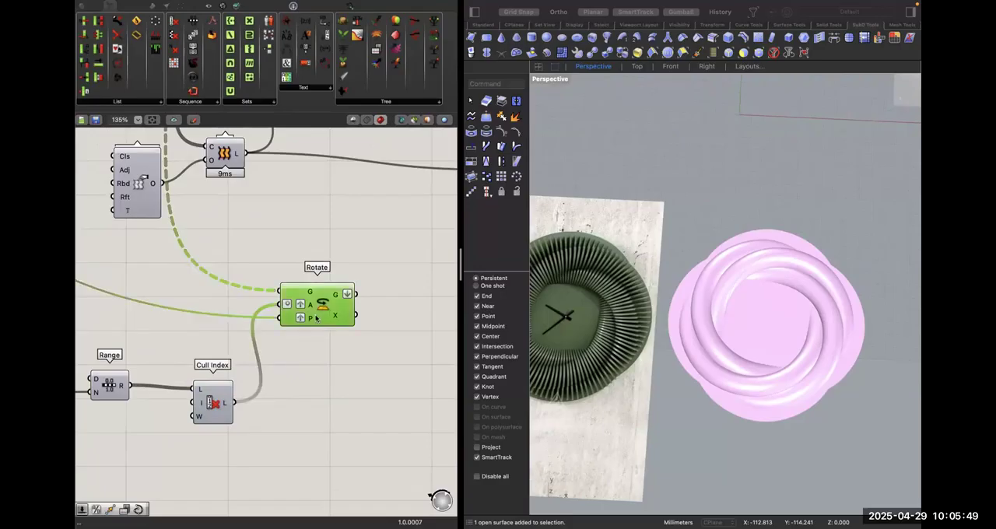
Turn on the viewport preview of the copied Rotate component.
{"action": "mouse_move", "coordinate": [308, 324]}
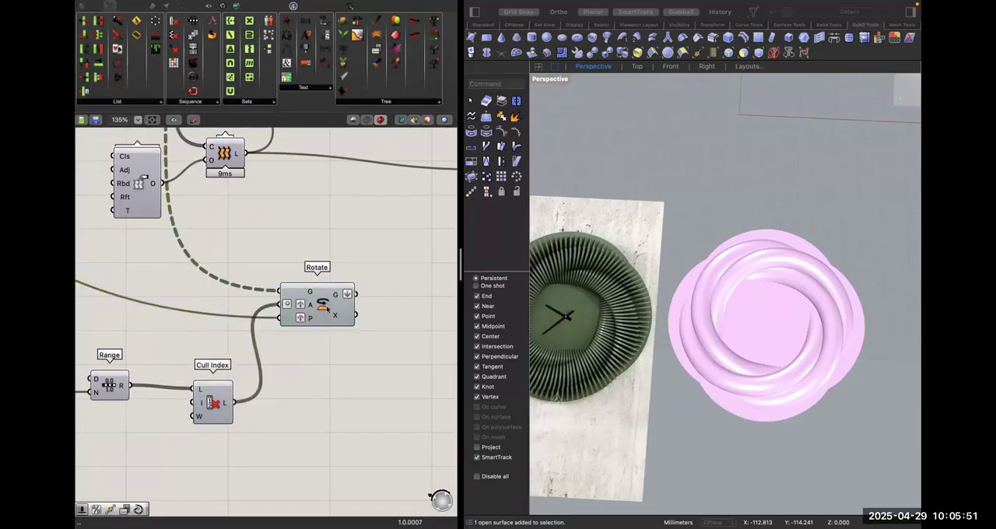
{"action": "right_click", "coordinate": [327, 309]}
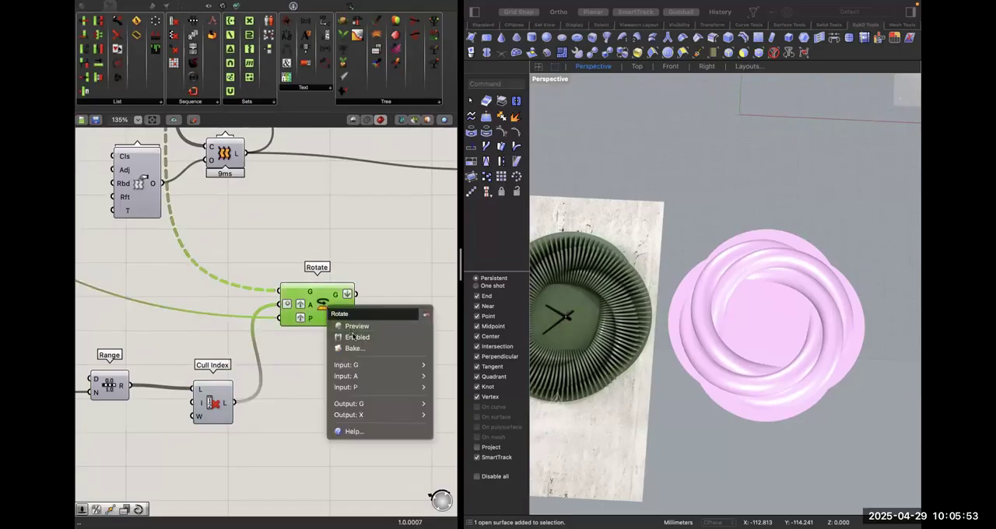
{"action": "left_click", "coordinate": [350, 322]}
{"action": "left_click", "coordinate": [298, 328]}
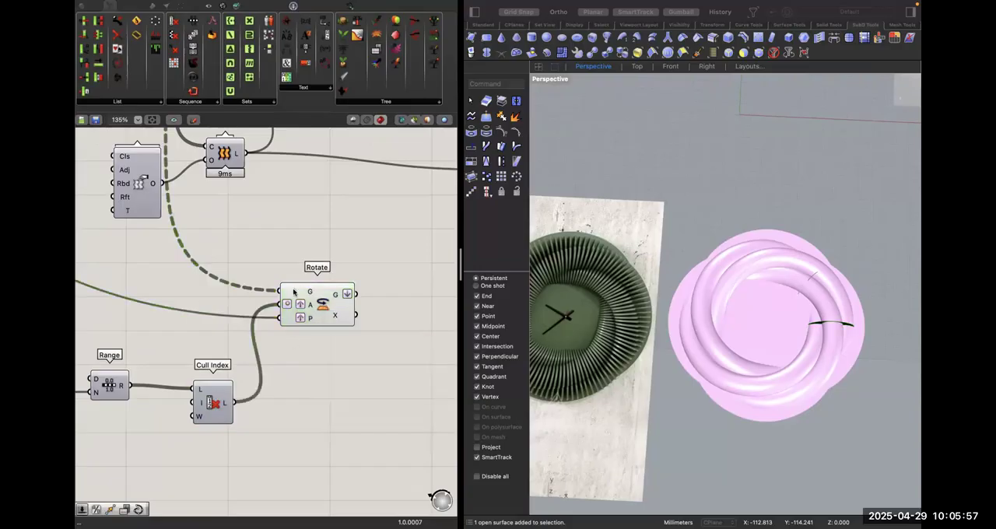
Replace the copied Rotate's geometry input with the upstream Circle output.
{"action": "mouse_move", "coordinate": [293, 291]}
{"action": "scroll", "coordinate": [293, 291], "scroll_direction": "down", "scroll_amount": 5}
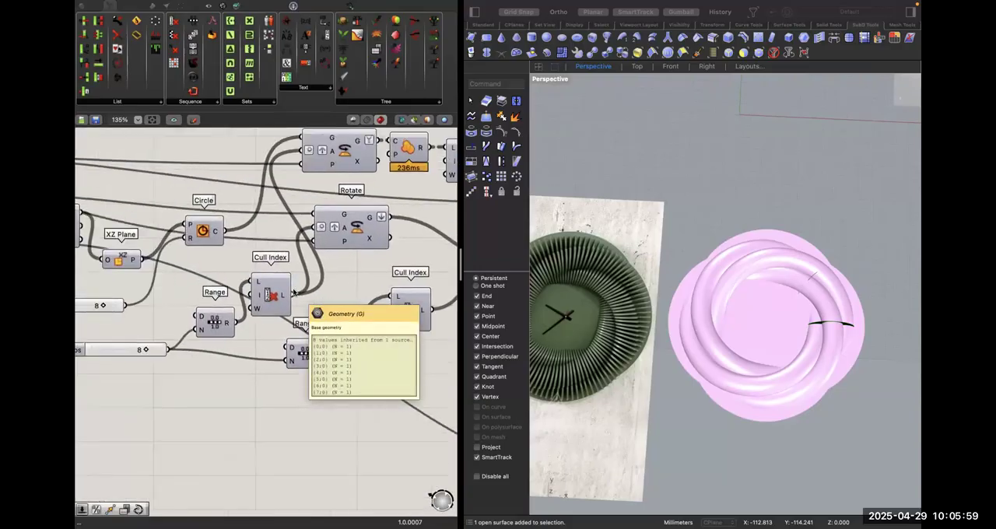
{"action": "scroll", "coordinate": [426, 330], "scroll_direction": "down", "scroll_amount": 1}
{"action": "right_click_drag", "start_coordinate": [427, 330], "coordinate": [425, 379]}
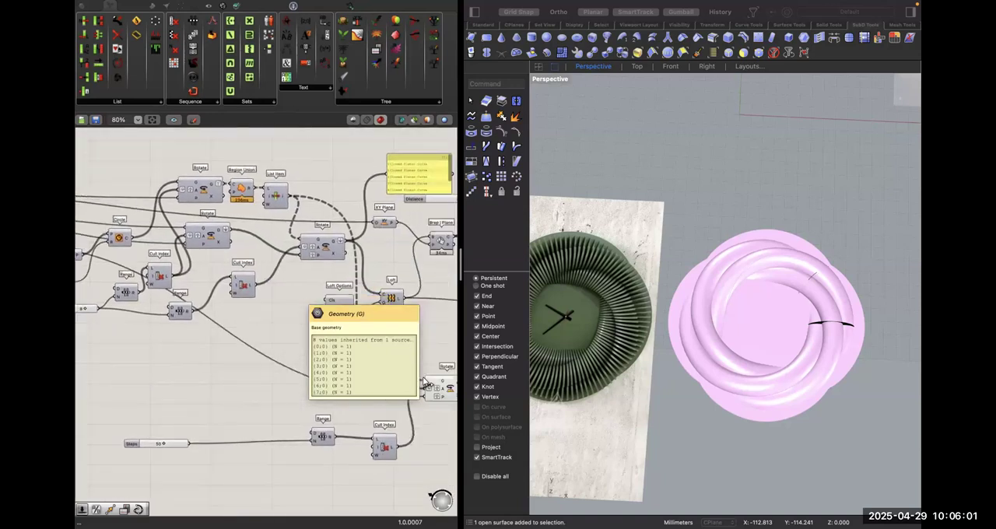
{"action": "right_click_drag", "start_coordinate": [87, 230], "coordinate": [106, 234]}
{"action": "scroll", "coordinate": [109, 230], "scroll_direction": "left", "scroll_amount": 5}
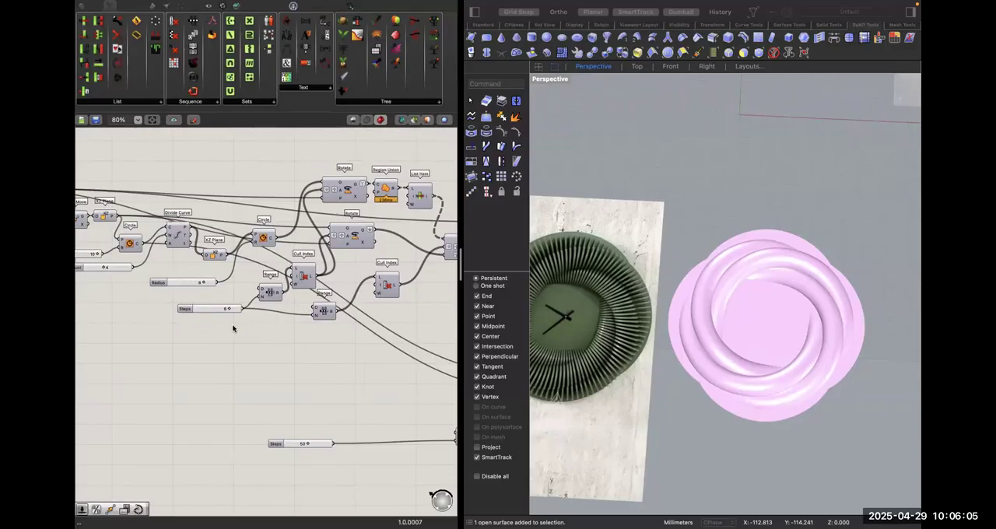
{"action": "scroll", "coordinate": [274, 288], "scroll_direction": "right", "scroll_amount": 7}
Insert a Relay on the copied Rotate's geometry wire and attach a Data parameter to it.
{"action": "left_click", "coordinate": [274, 288]}
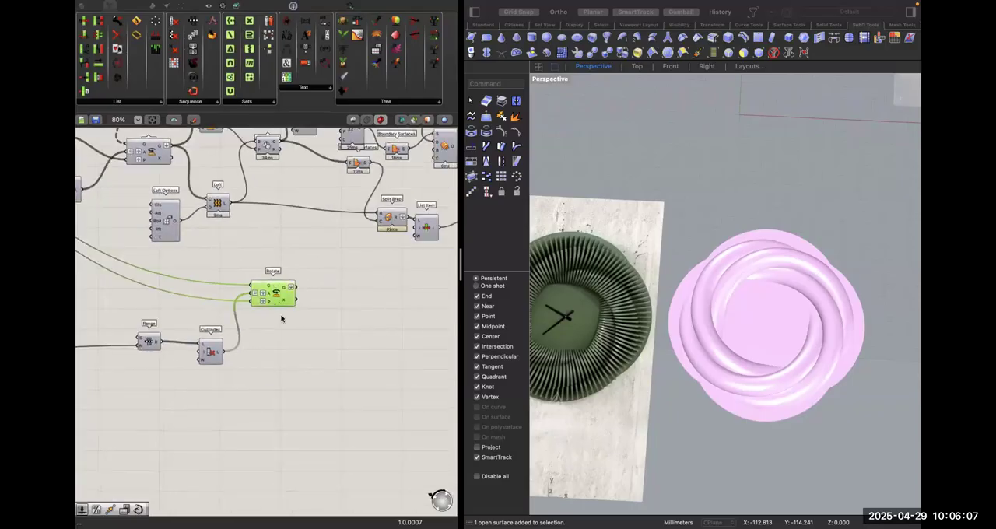
{"action": "scroll", "coordinate": [289, 343], "scroll_direction": "left", "scroll_amount": 3}
{"action": "right_click", "coordinate": [263, 286]}
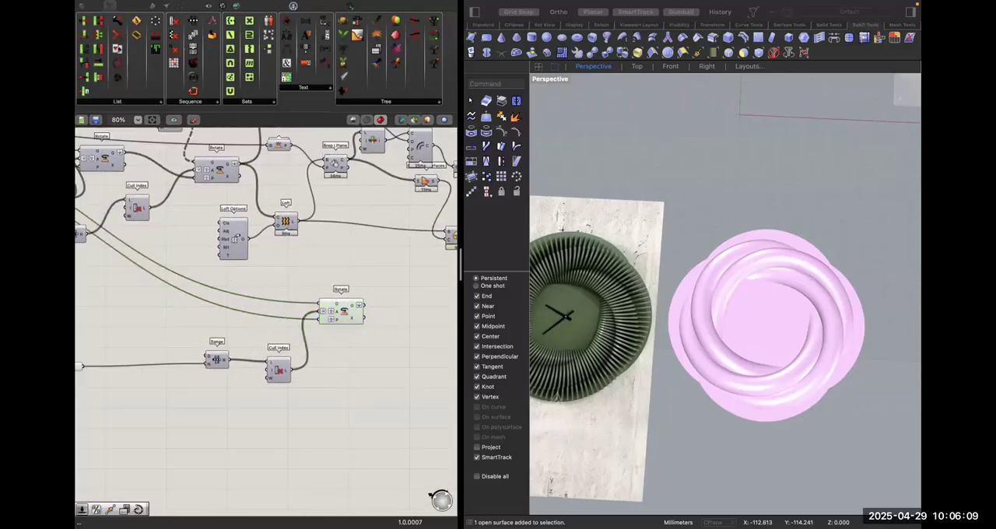
{"action": "left_click", "coordinate": [254, 286]}
{"action": "double_click", "coordinate": [237, 295]}
{"action": "left_click_drag", "start_coordinate": [243, 294], "coordinate": [263, 284]}
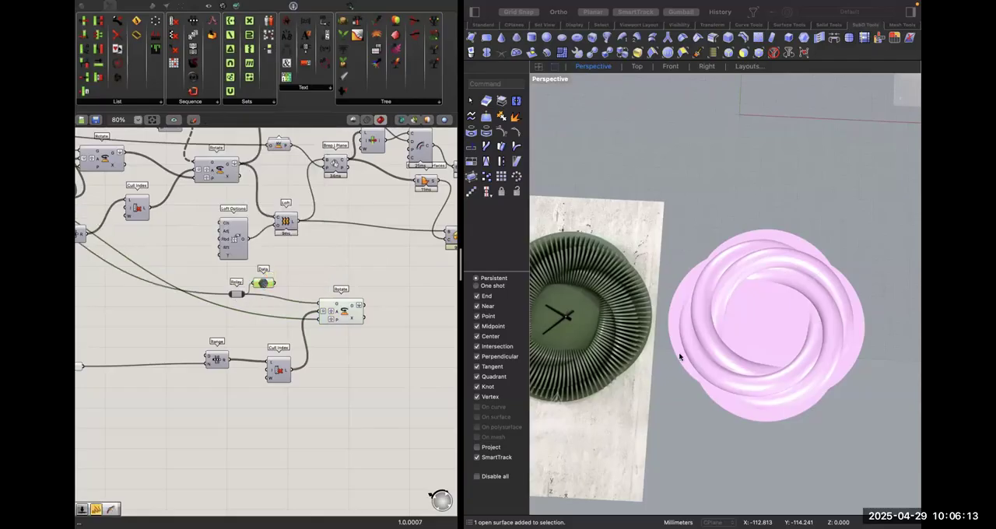
Turn off the viewport preview of the Custom Preview component.
{"action": "scroll", "coordinate": [690, 356], "scroll_direction": "down", "scroll_amount": 5}
{"action": "scroll", "coordinate": [689, 355], "scroll_direction": "right", "scroll_amount": 4, "text": "shift"}
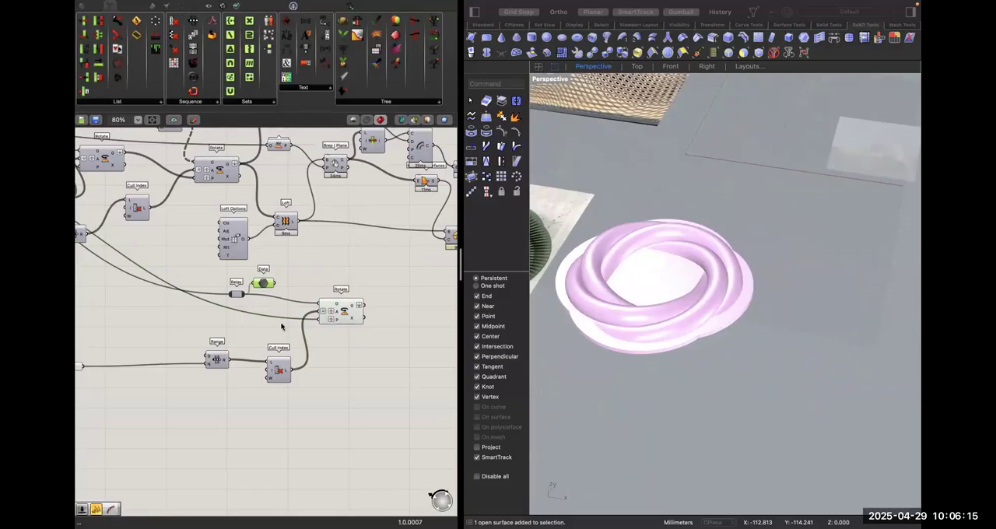
{"action": "scroll", "coordinate": [282, 327], "scroll_direction": "right", "scroll_amount": 10}
{"action": "scroll", "coordinate": [282, 327], "scroll_direction": "left", "scroll_amount": 8}
{"action": "left_click", "coordinate": [347, 252]}
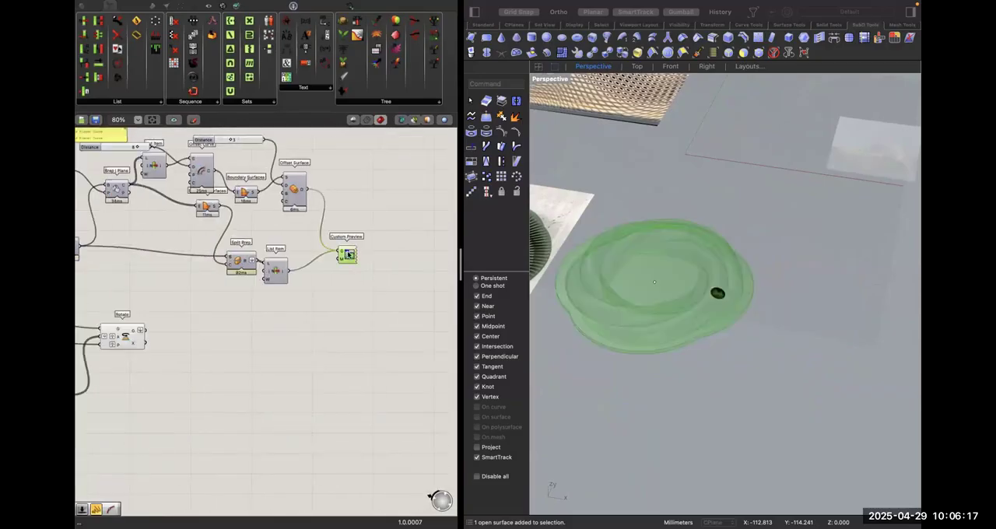
{"action": "right_click", "coordinate": [347, 254]}
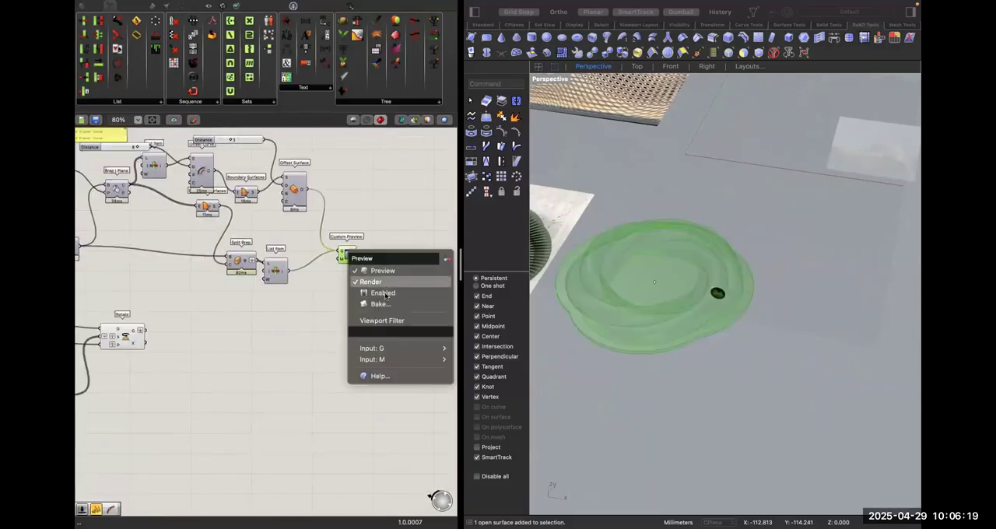
{"action": "left_click", "coordinate": [366, 307]}
{"action": "left_click", "coordinate": [369, 315]}
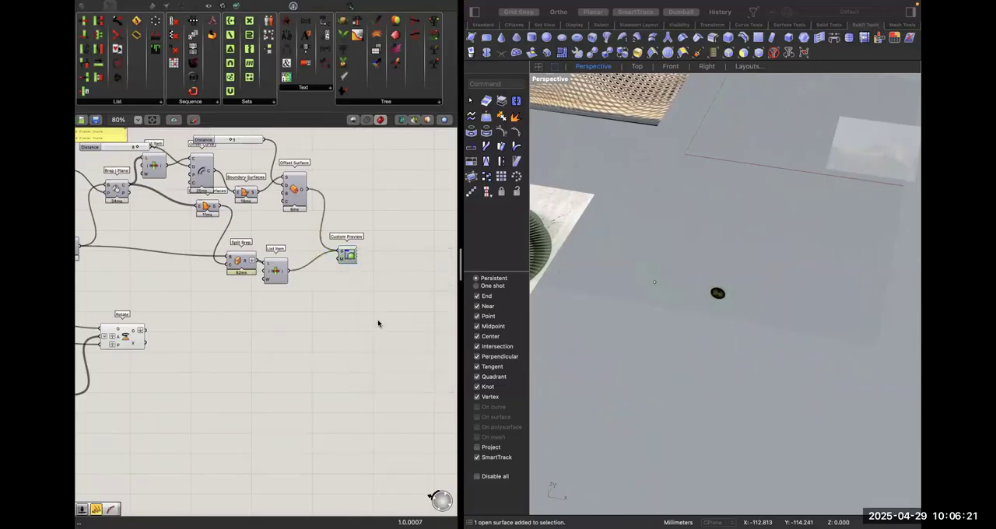
Trace the wires feeding the geometry, angle and plane inputs of the copied Rotate back to the base Point.
{"action": "scroll", "coordinate": [177, 324], "scroll_direction": "left", "scroll_amount": 4}
{"action": "left_click_drag", "start_coordinate": [286, 332], "coordinate": [315, 337]}
{"action": "left_click", "coordinate": [207, 359]}
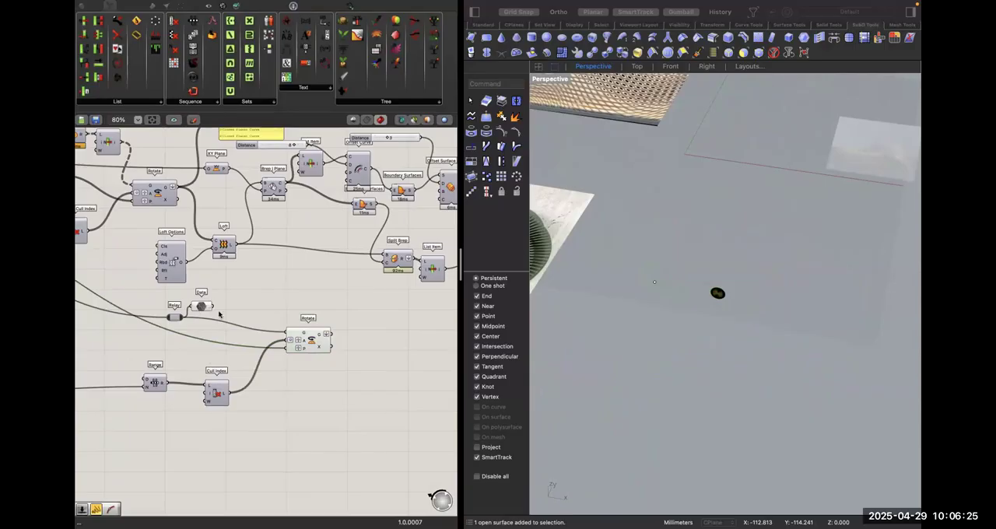
{"action": "left_click", "coordinate": [220, 399]}
{"action": "right_click_drag", "start_coordinate": [303, 348], "coordinate": [330, 344]}
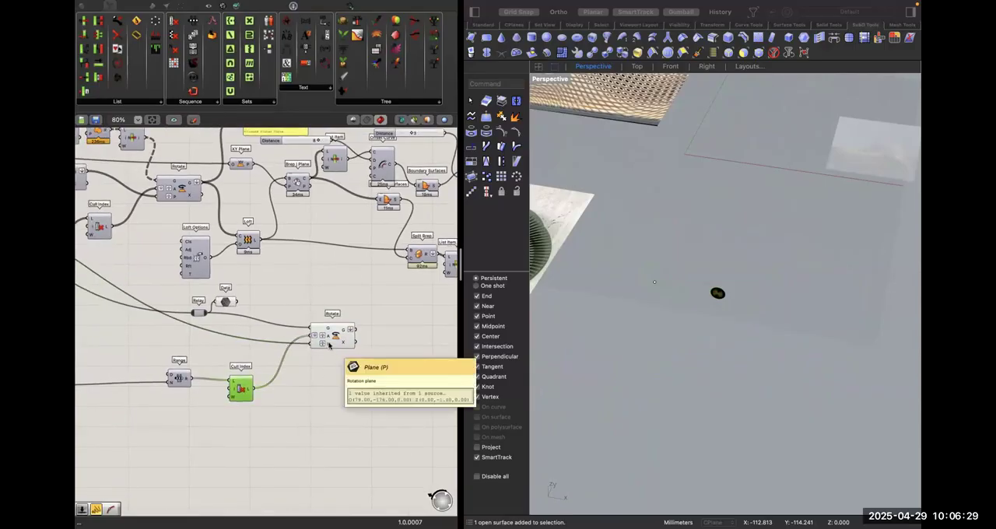
{"action": "scroll", "coordinate": [317, 344], "scroll_direction": "up", "scroll_amount": 10}
{"action": "scroll", "coordinate": [317, 345], "scroll_direction": "left", "scroll_amount": 10}
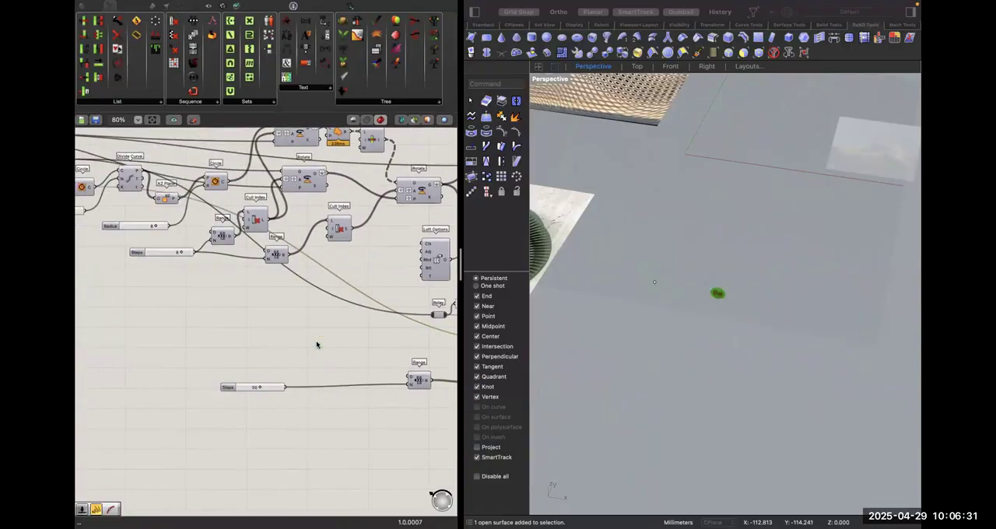
{"action": "scroll", "coordinate": [317, 345], "scroll_direction": "right", "scroll_amount": 15}
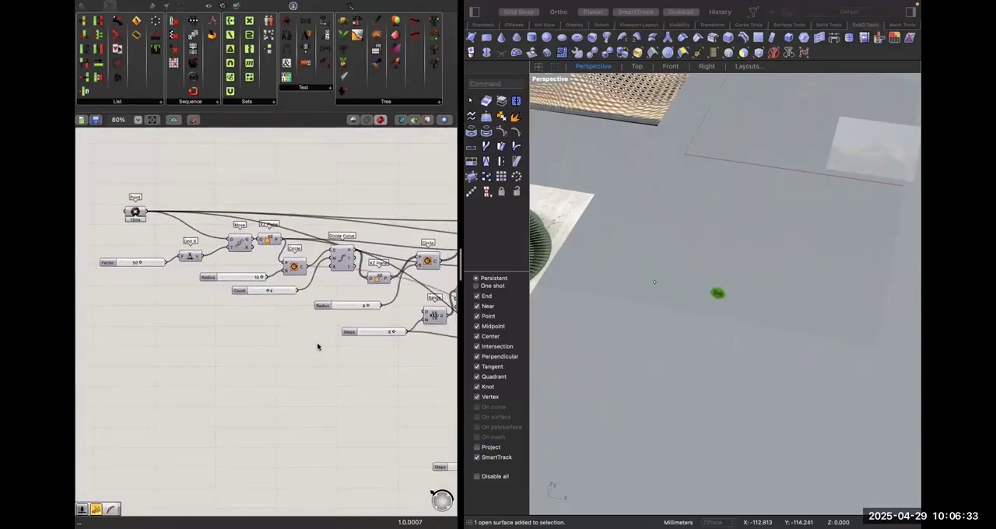
{"action": "double_click", "coordinate": [323, 389]}
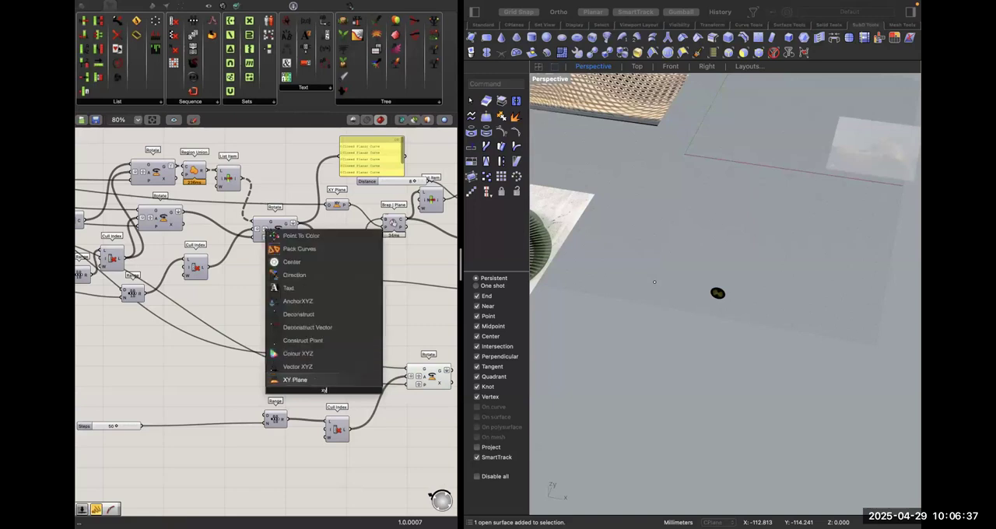
{"action": "left_click", "coordinate": [367, 368]}
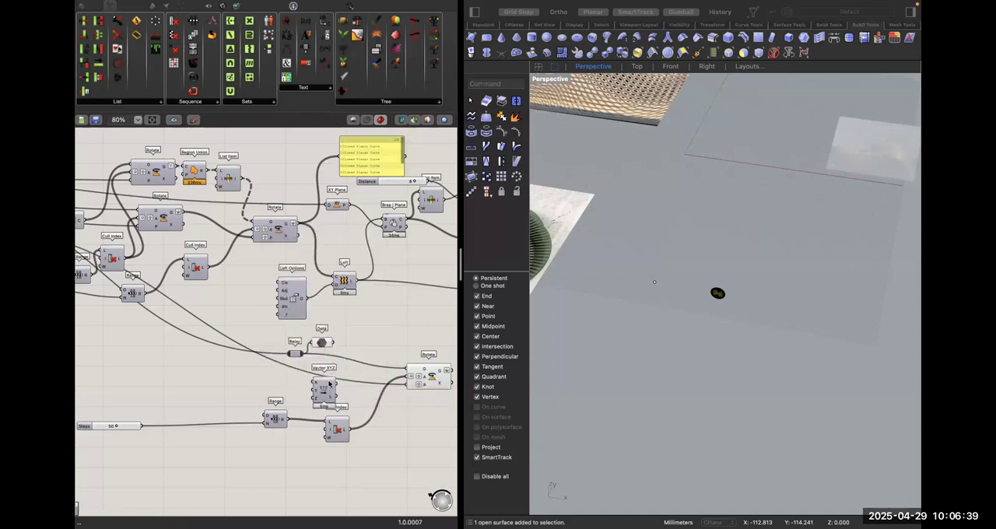
{"action": "key", "text": "Delete"}
Add an XY Plane with its origin from the base Point and connect it to the copied Rotate's plane input.
{"action": "double_click", "coordinate": [323, 386]}
{"action": "type", "text": "xy"}
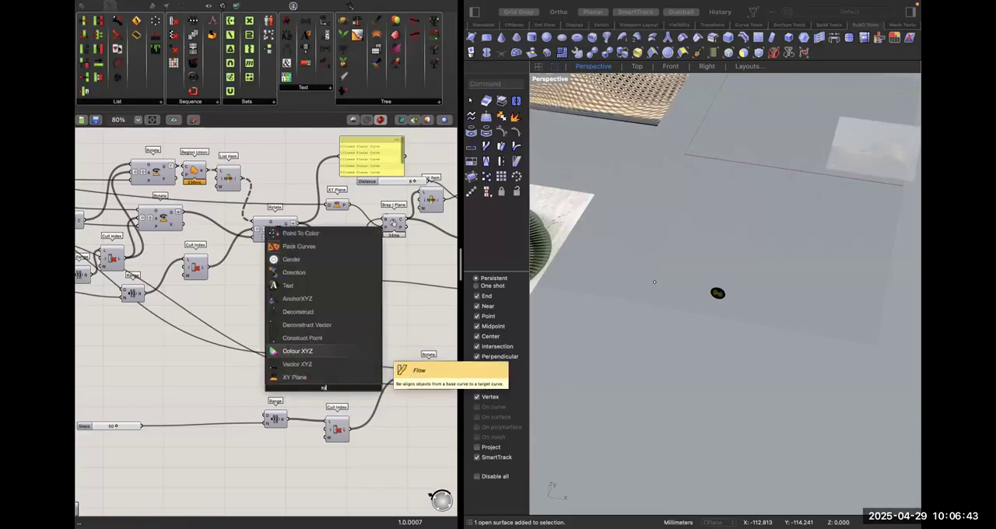
{"action": "left_click", "coordinate": [335, 377]}
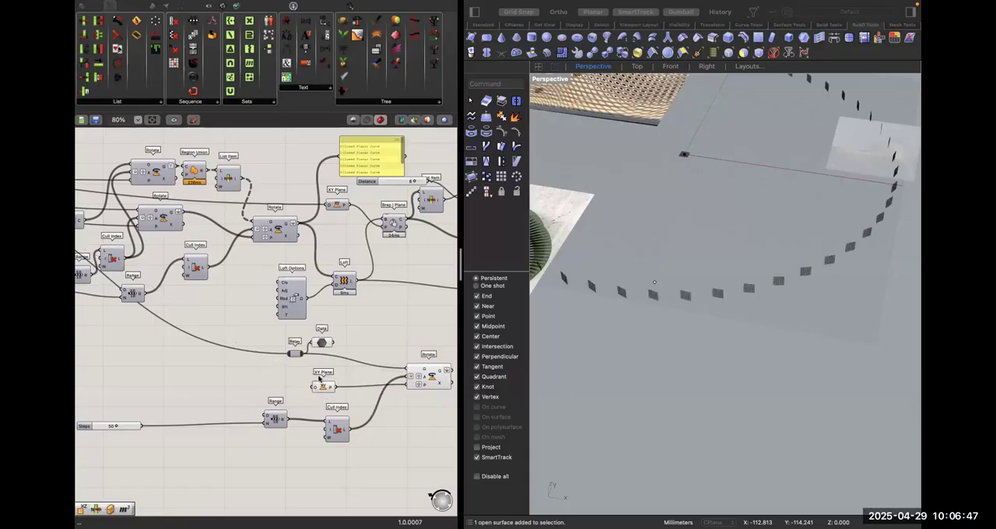
{"action": "scroll", "coordinate": [319, 380], "scroll_direction": "down", "scroll_amount": 3}
{"action": "scroll", "coordinate": [331, 381], "scroll_direction": "down", "scroll_amount": 1}
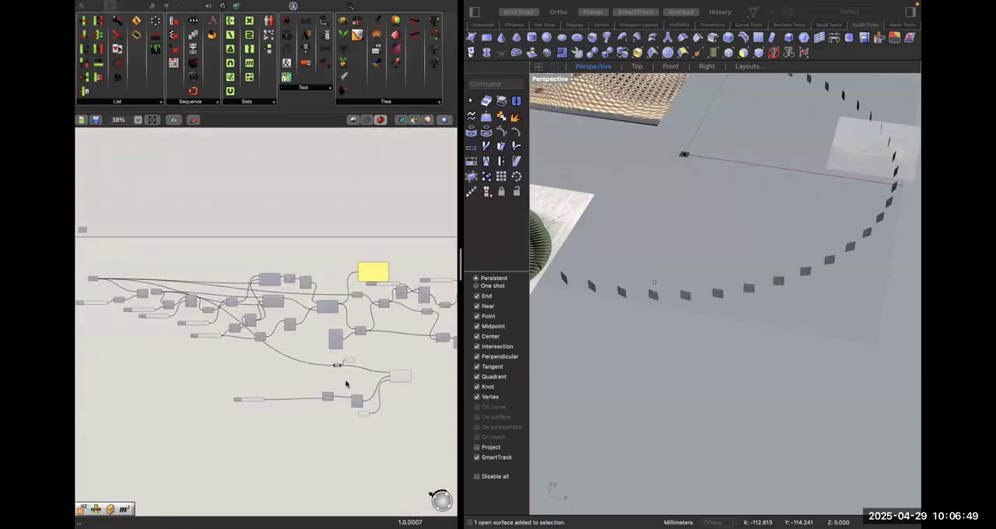
{"action": "left_click_drag", "start_coordinate": [341, 383], "coordinate": [141, 281]}
{"action": "scroll", "coordinate": [288, 393], "scroll_direction": "up", "scroll_amount": 4}
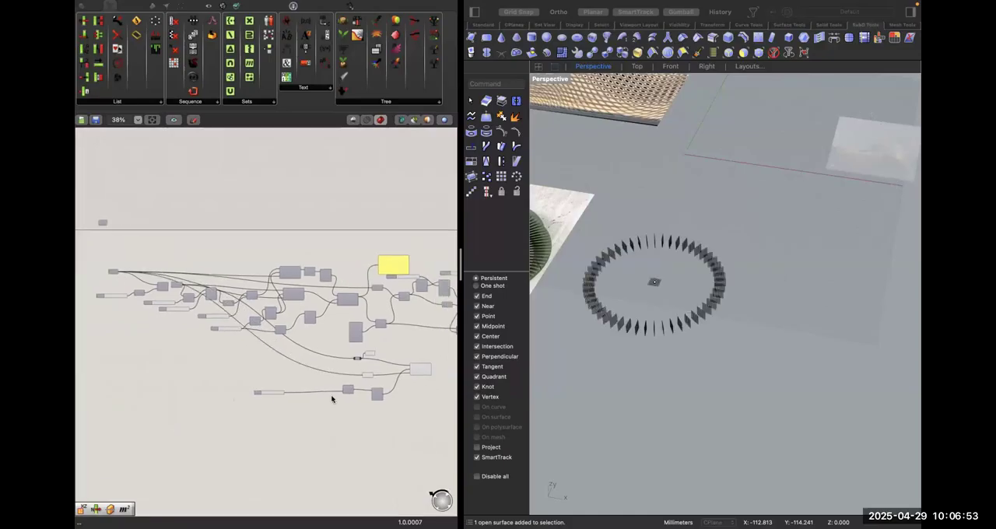
Delete the Data parameter attached to the Relay and line the Relay up above the new XY Plane.
{"action": "scroll", "coordinate": [362, 377], "scroll_direction": "up", "scroll_amount": 5}
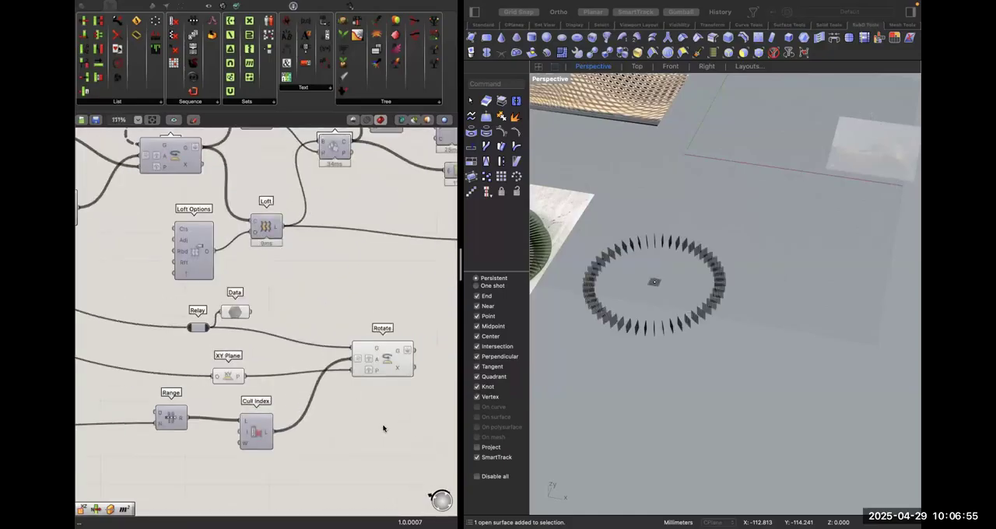
{"action": "left_click", "coordinate": [235, 313]}
{"action": "key", "text": "Delete"}
{"action": "left_click_drag", "start_coordinate": [212, 327], "coordinate": [242, 353]}
{"action": "left_click_drag", "start_coordinate": [198, 327], "coordinate": [235, 382]}
{"action": "left_click", "coordinate": [323, 437]}
{"action": "right_click_drag", "start_coordinate": [410, 346], "coordinate": [368, 353]}
{"action": "left_click", "coordinate": [340, 380]}
{"action": "right_click_drag", "start_coordinate": [375, 392], "coordinate": [221, 392]}
{"action": "left_click", "coordinate": [280, 391]}
Duplicate the Brep | Plane component and place the copy to the right of the copied Rotate, below Split Brep.
{"action": "scroll", "coordinate": [280, 391], "scroll_direction": "down", "scroll_amount": 3}
{"action": "right_click_drag", "start_coordinate": [280, 255], "coordinate": [301, 285]}
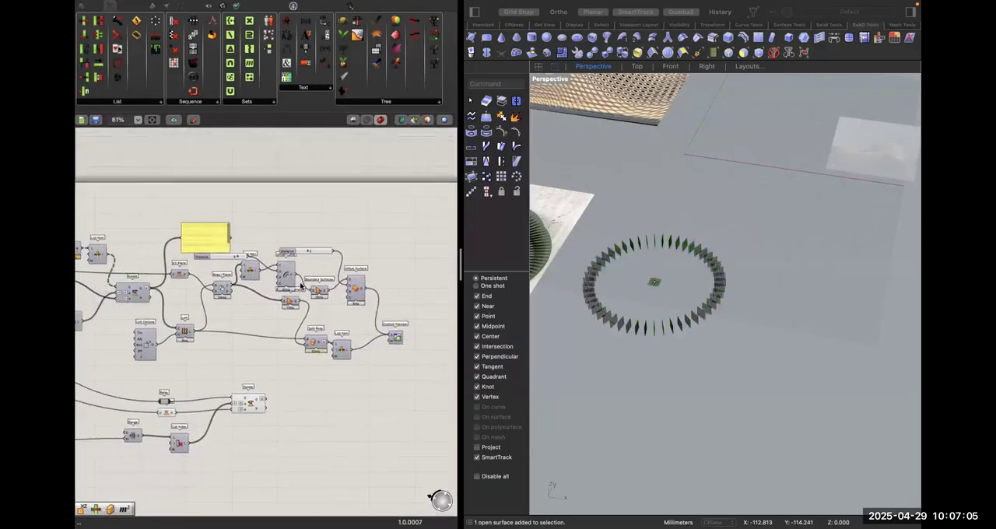
{"action": "scroll", "coordinate": [301, 286], "scroll_direction": "up", "scroll_amount": 6}
{"action": "right_click_drag", "start_coordinate": [214, 288], "coordinate": [112, 241]}
{"action": "right_click_drag", "start_coordinate": [196, 378], "coordinate": [397, 390]}
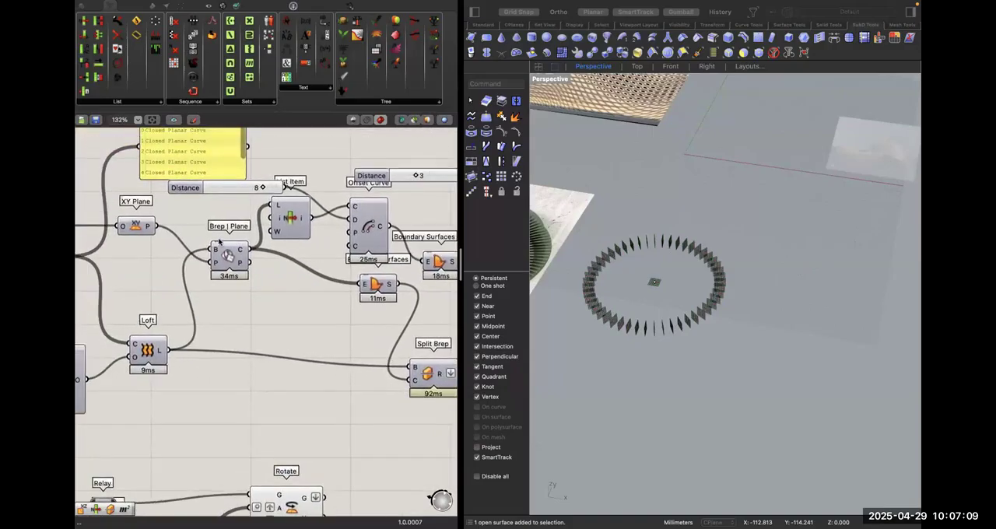
{"action": "left_click", "coordinate": [220, 242]}
{"action": "scroll", "coordinate": [234, 256], "scroll_direction": "down", "scroll_amount": 2}
{"action": "right_click_drag", "start_coordinate": [263, 301], "coordinate": [263, 270]}
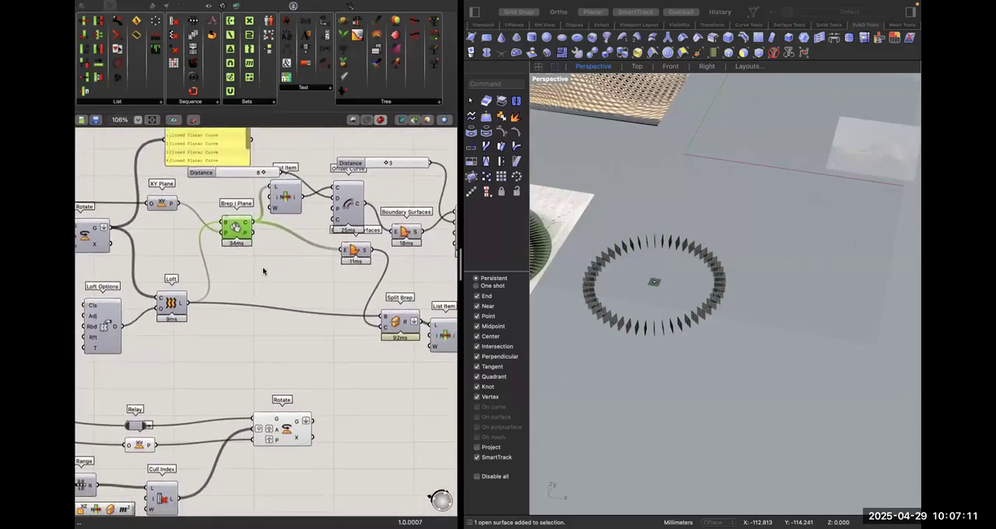
{"action": "left_click_drag", "start_coordinate": [235, 228], "coordinate": [380, 395]}
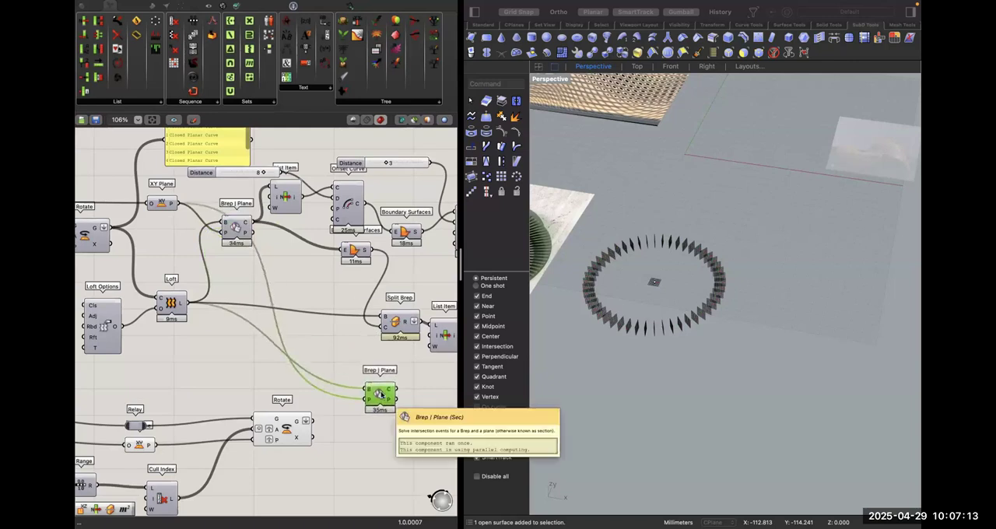
{"action": "right_click_drag", "start_coordinate": [387, 423], "coordinate": [235, 425]}
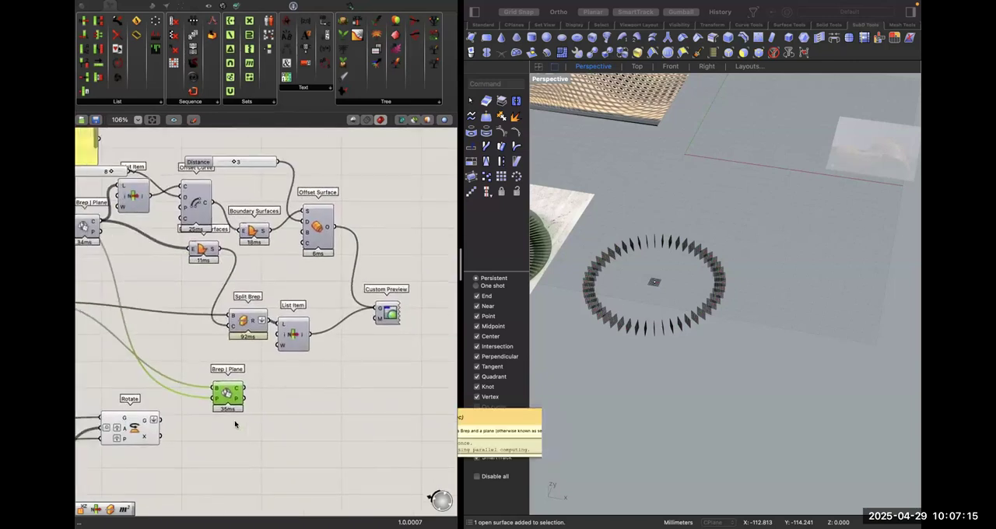
{"action": "left_click_drag", "start_coordinate": [228, 400], "coordinate": [274, 410]}
Wire the List Item output into the copied Brep | Plane's brep input and the copied Rotate's geometry into its plane input.
{"action": "left_click", "coordinate": [312, 355]}
{"action": "left_click_drag", "start_coordinate": [312, 336], "coordinate": [258, 398]}
{"action": "right_click_drag", "start_coordinate": [280, 415], "coordinate": [324, 403]}
{"action": "left_click_drag", "start_coordinate": [304, 398], "coordinate": [200, 406]}
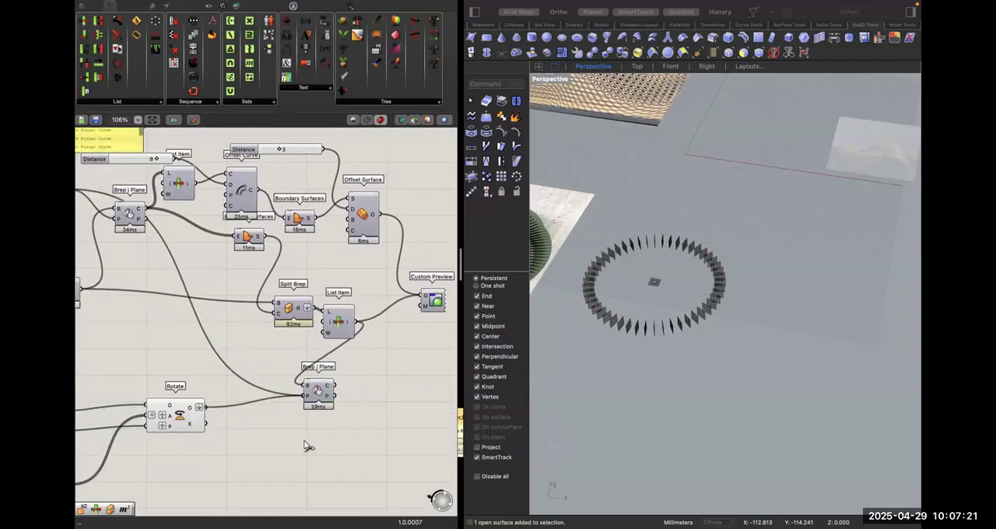
{"action": "right_click_drag", "start_coordinate": [319, 447], "coordinate": [305, 444]}
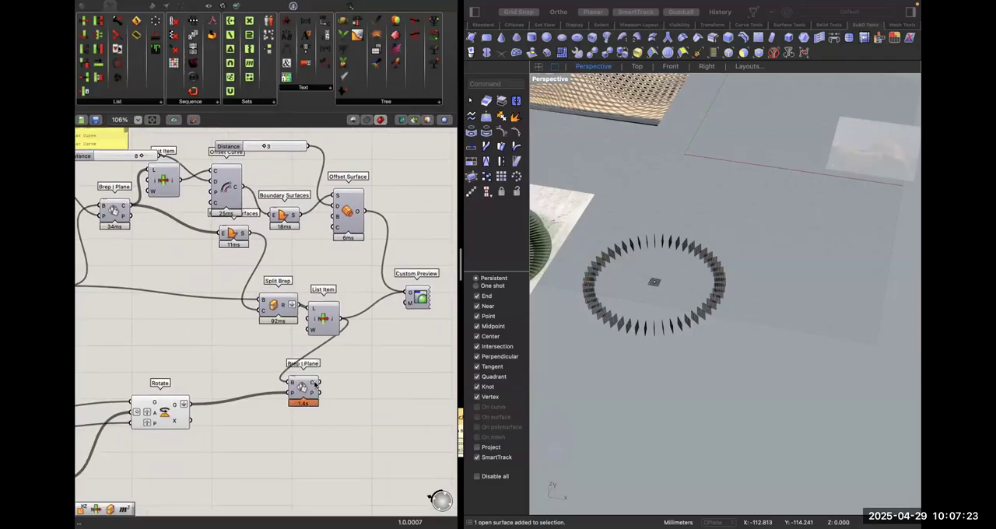
{"action": "mouse_move", "coordinate": [315, 384]}
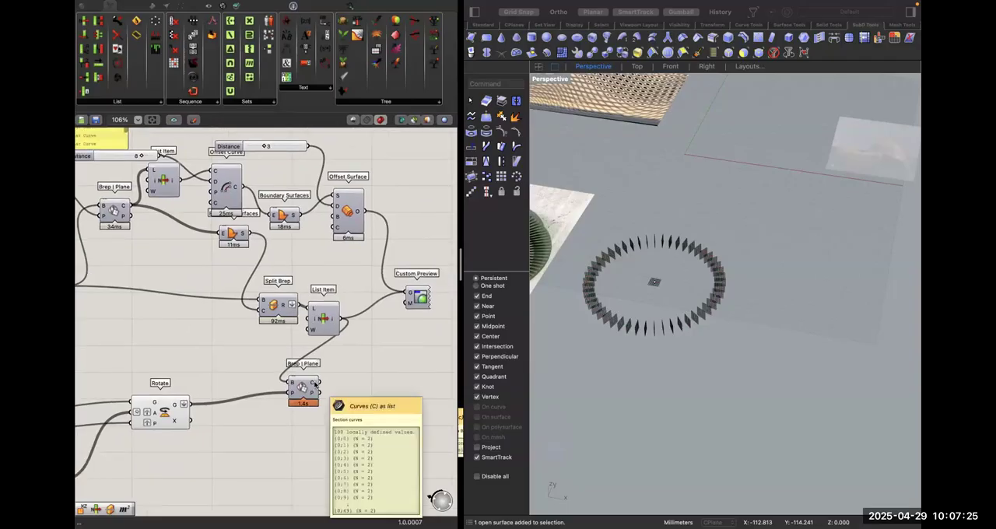
Move the copied Brep | Plane farther right of the copied Rotate, clear of the List Item.
{"action": "scroll", "coordinate": [194, 448], "scroll_direction": "left", "scroll_amount": 6}
{"action": "right_click_drag", "start_coordinate": [195, 448], "coordinate": [277, 422]}
{"action": "left_click_drag", "start_coordinate": [275, 419], "coordinate": [391, 415]}
{"action": "scroll", "coordinate": [392, 415], "scroll_direction": "right", "scroll_amount": 7}
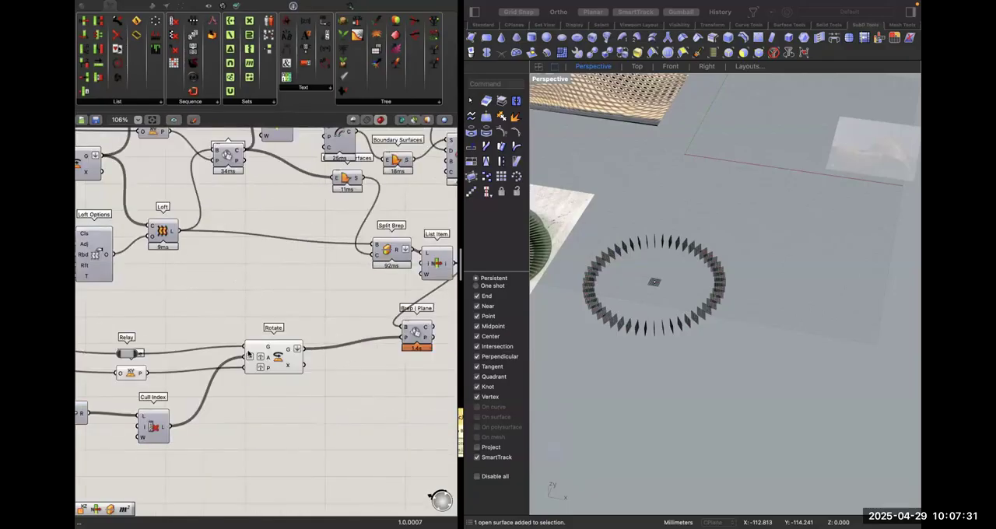
{"action": "scroll", "coordinate": [334, 300], "scroll_direction": "up", "scroll_amount": 3}
{"action": "left_click_drag", "start_coordinate": [285, 343], "coordinate": [418, 337]}
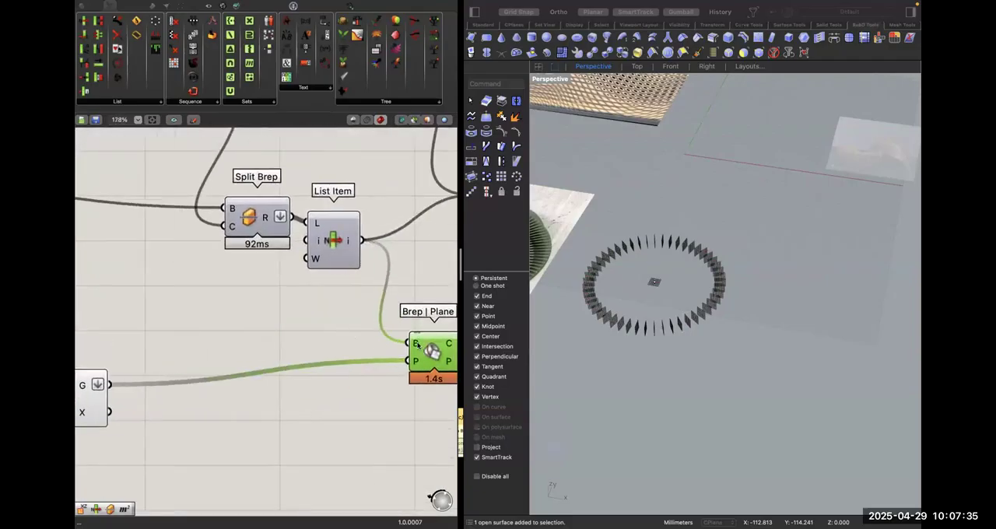
{"action": "left_click", "coordinate": [345, 347]}
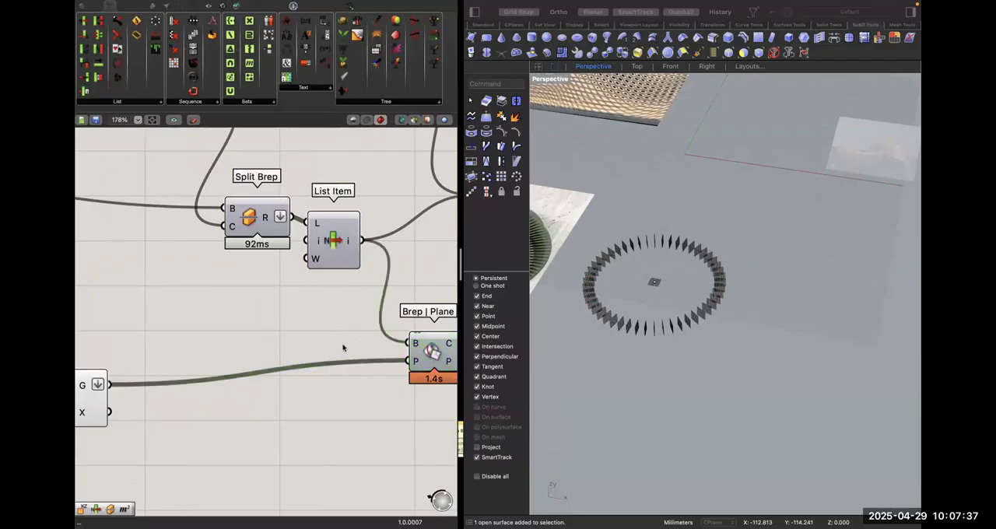
Flatten the plane input of the copied Brep | Plane and check the data in its plane and brep inputs.
{"action": "right_click_drag", "start_coordinate": [345, 347], "coordinate": [294, 339]}
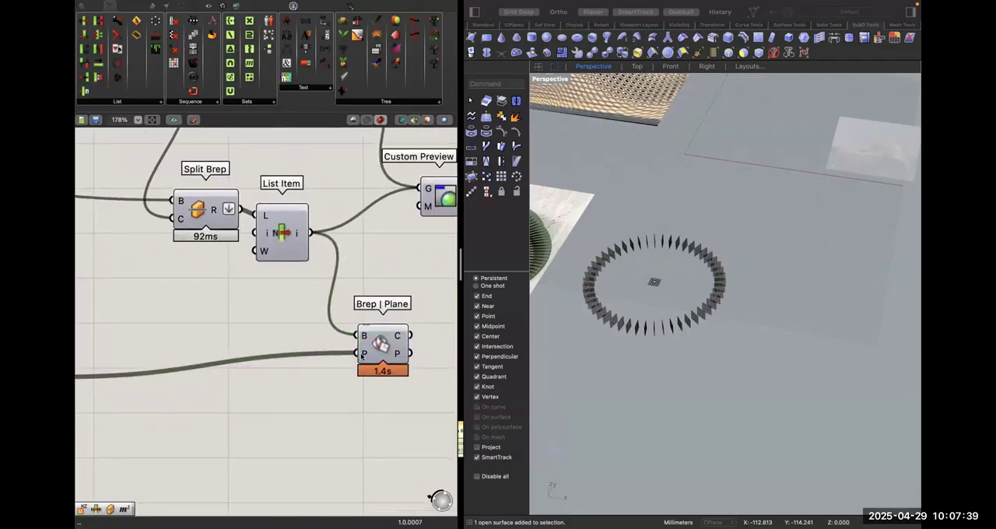
{"action": "right_click", "coordinate": [360, 352]}
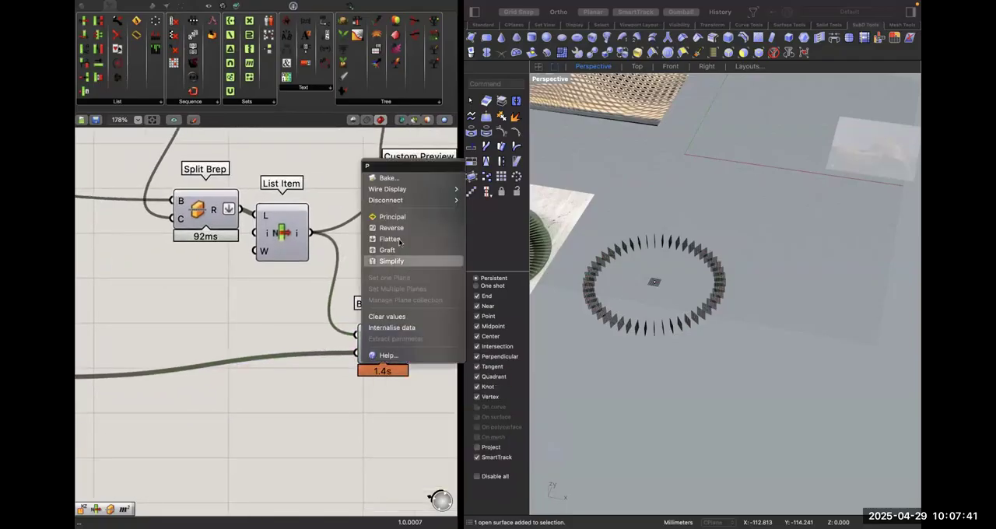
{"action": "key", "text": "Escape"}
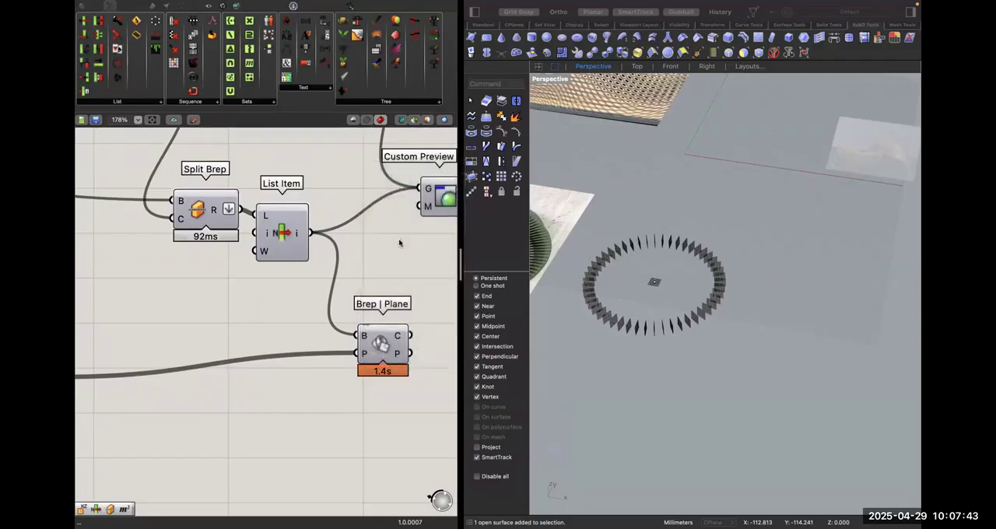
{"action": "left_click", "coordinate": [408, 350]}
{"action": "mouse_move", "coordinate": [397, 337]}
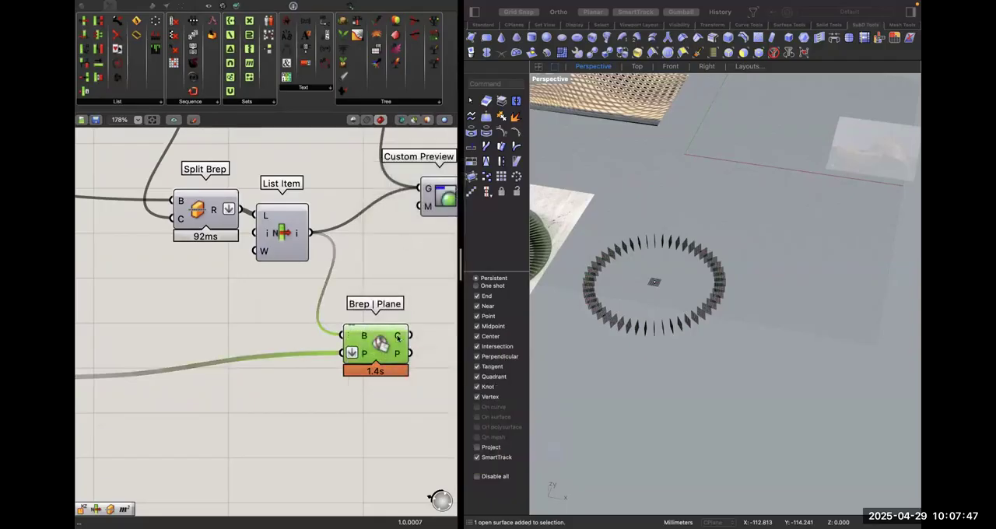
{"action": "right_click_drag", "start_coordinate": [432, 334], "coordinate": [387, 336]}
{"action": "left_click", "coordinate": [381, 337]}
{"action": "mouse_move", "coordinate": [324, 361]}
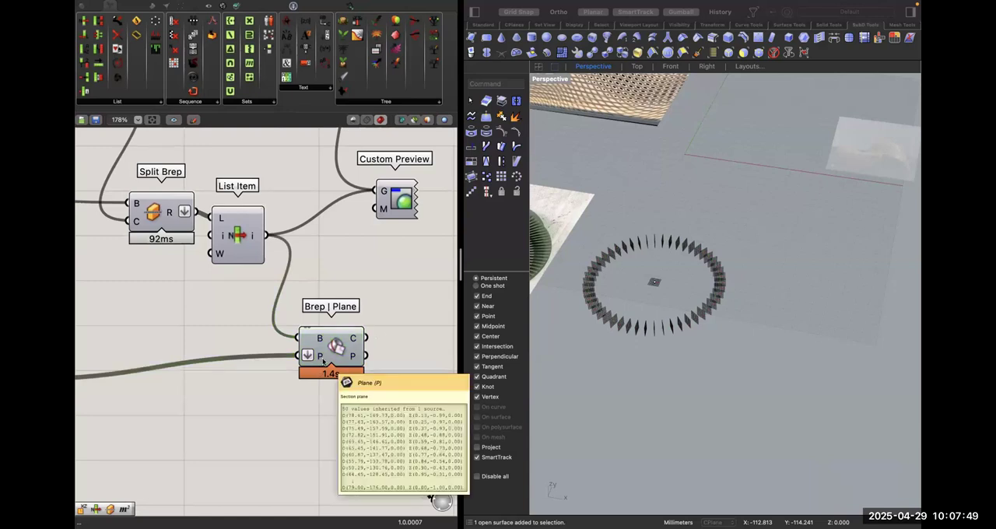
{"action": "mouse_move", "coordinate": [317, 340]}
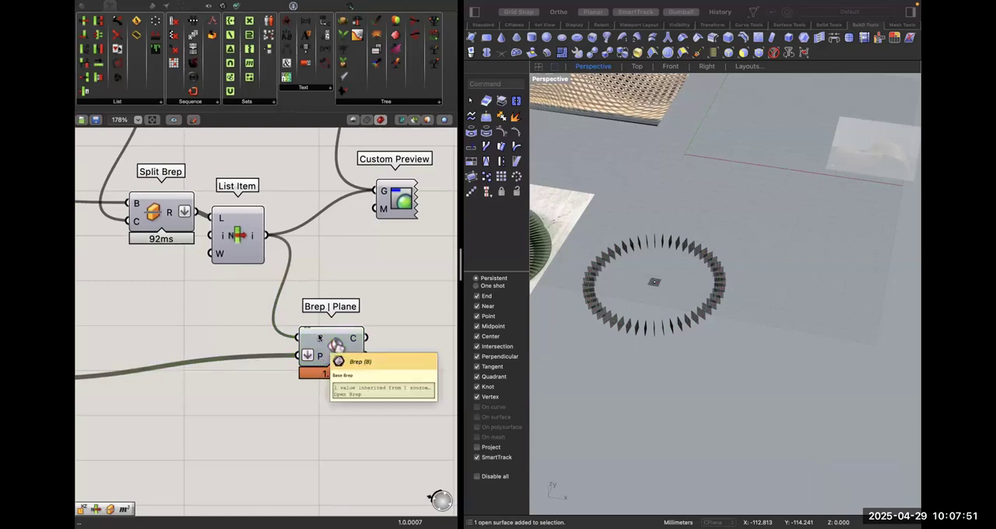
Turn on the viewport preview of the List Item fed by Split Brep.
{"action": "right_click_drag", "start_coordinate": [236, 242], "coordinate": [255, 271]}
{"action": "left_click", "coordinate": [255, 271]}
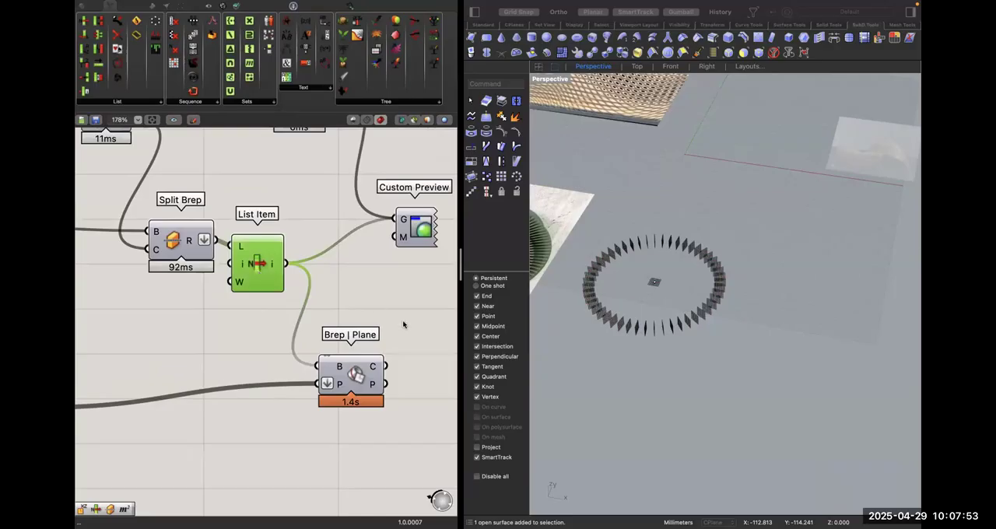
{"action": "right_click", "coordinate": [250, 265]}
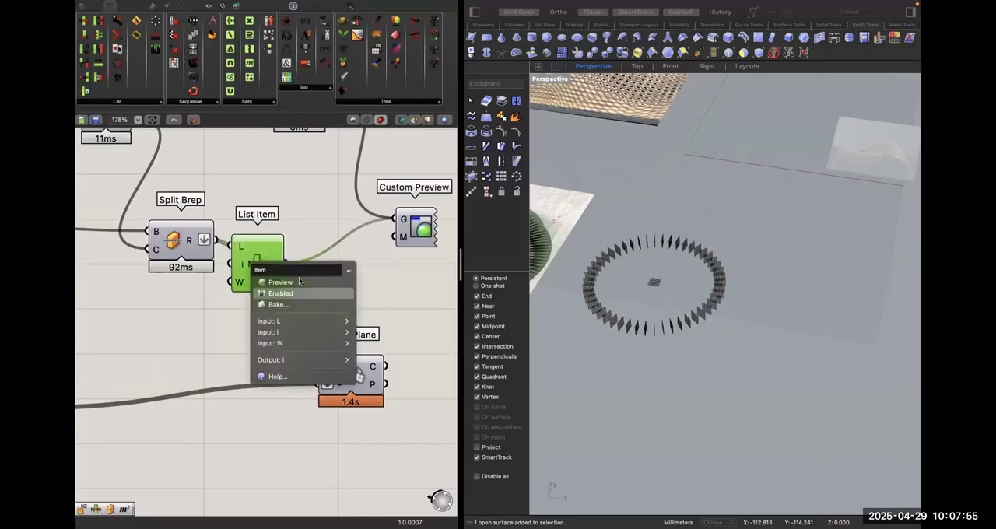
{"action": "left_click", "coordinate": [298, 277]}
{"action": "left_click", "coordinate": [418, 372]}
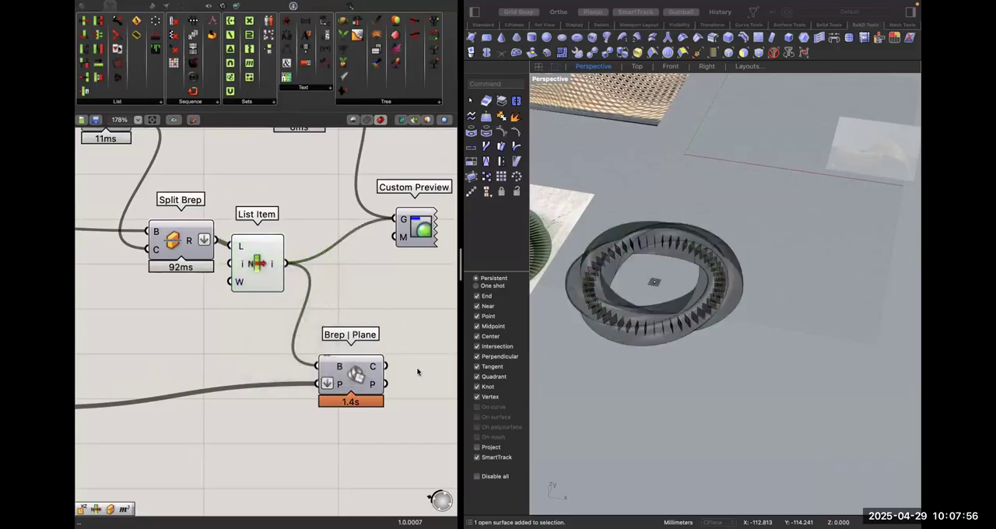
Turn on the viewport preview of the copied Brep | Plane that sections the twisted ring.
{"action": "left_click", "coordinate": [373, 367]}
{"action": "right_click", "coordinate": [376, 367]}
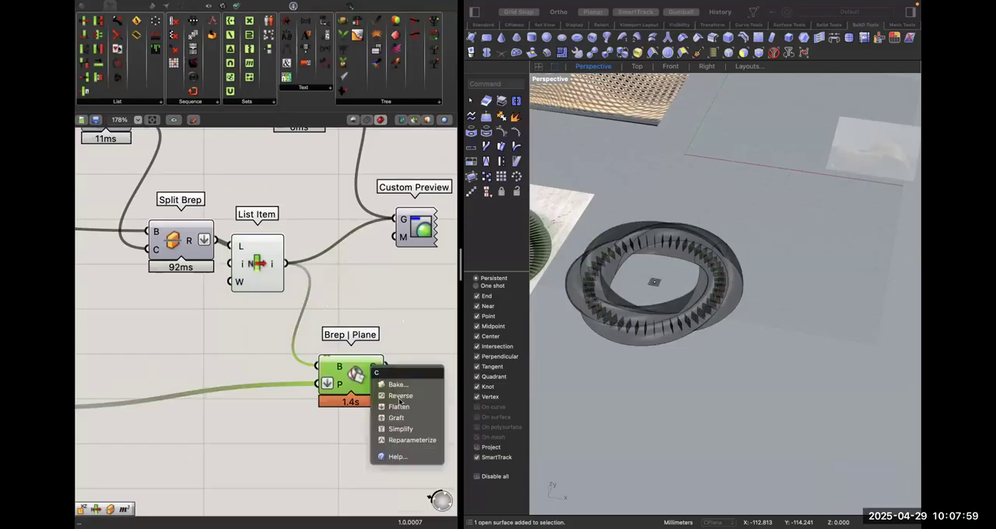
{"action": "left_click", "coordinate": [351, 382]}
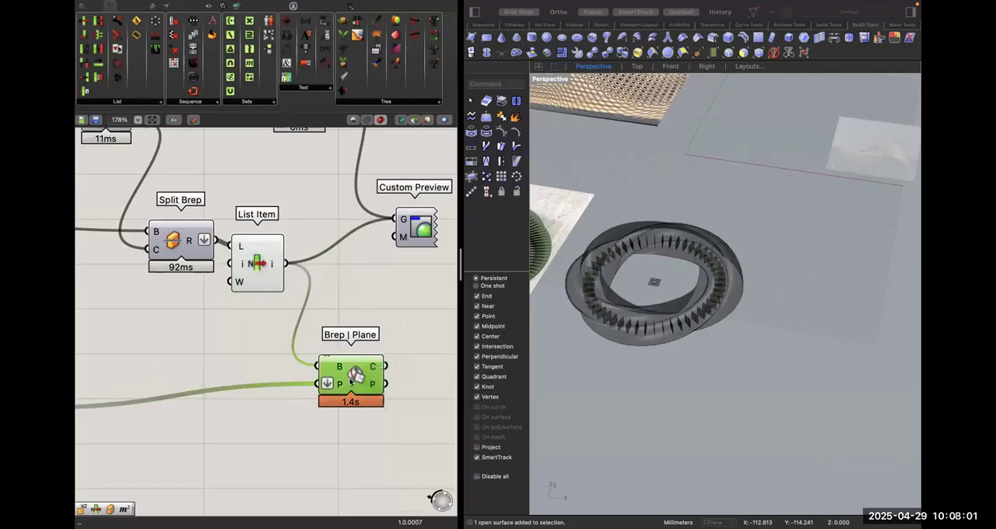
{"action": "right_click", "coordinate": [351, 382]}
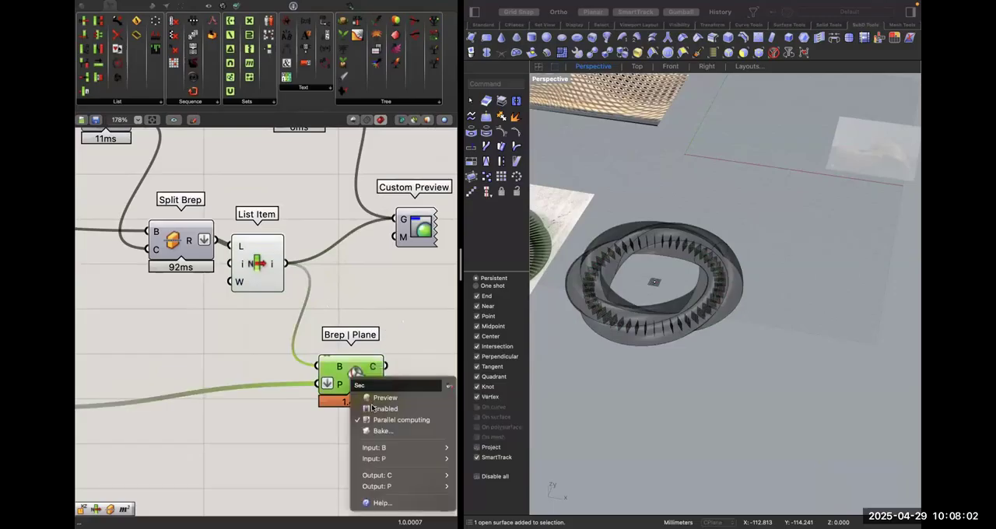
{"action": "left_click", "coordinate": [385, 339]}
{"action": "left_click", "coordinate": [403, 371]}
{"action": "right_click_drag", "start_coordinate": [402, 370], "coordinate": [371, 356]}
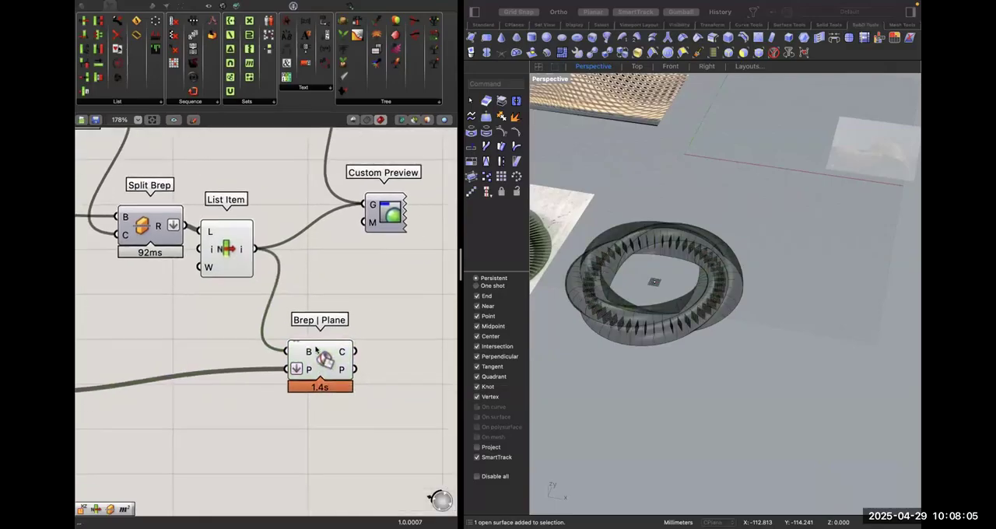
Turn off the viewport preview of the List Item fed by Split Brep and examine the section curves.
{"action": "left_click", "coordinate": [310, 354]}
{"action": "left_click", "coordinate": [228, 251]}
{"action": "right_click", "coordinate": [231, 251]}
{"action": "left_click", "coordinate": [243, 269]}
{"action": "left_click", "coordinate": [359, 362]}
{"action": "right_click_drag", "start_coordinate": [358, 361], "coordinate": [347, 329]}
{"action": "right_click_drag", "start_coordinate": [631, 346], "coordinate": [630, 360]}
{"action": "right_click_drag", "start_coordinate": [698, 283], "coordinate": [542, 295]}
{"action": "left_click", "coordinate": [343, 304]}
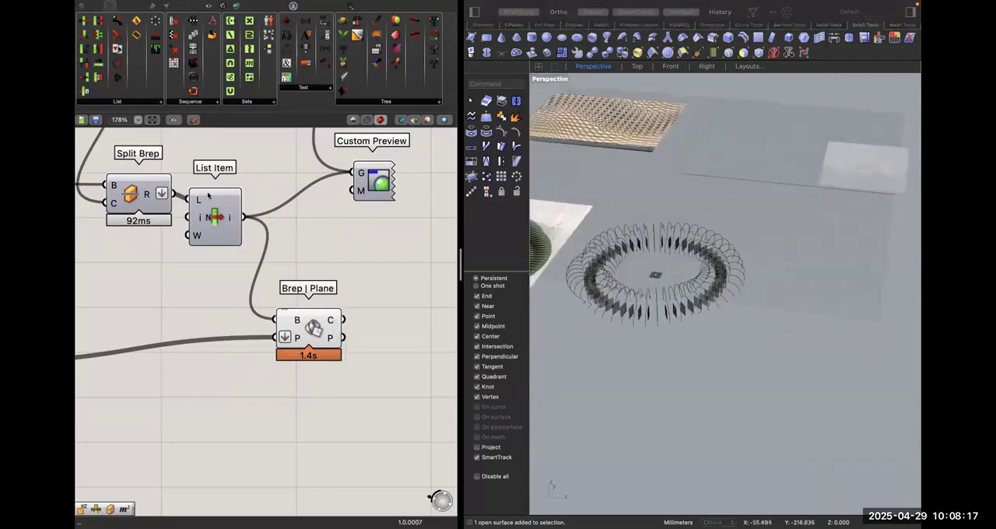
Insert a Cap Holes component between Split Brep and List Item, wiring Split Brep's result through it into the list input.
{"action": "left_click_drag", "start_coordinate": [208, 195], "coordinate": [259, 206]}
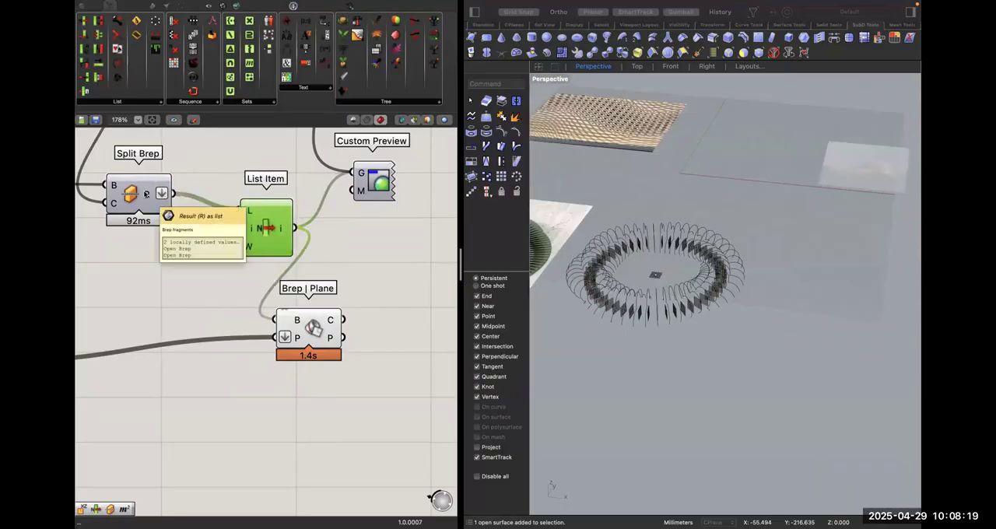
{"action": "left_click", "coordinate": [234, 165]}
{"action": "double_click", "coordinate": [234, 165]}
{"action": "type", "text": "cap"}
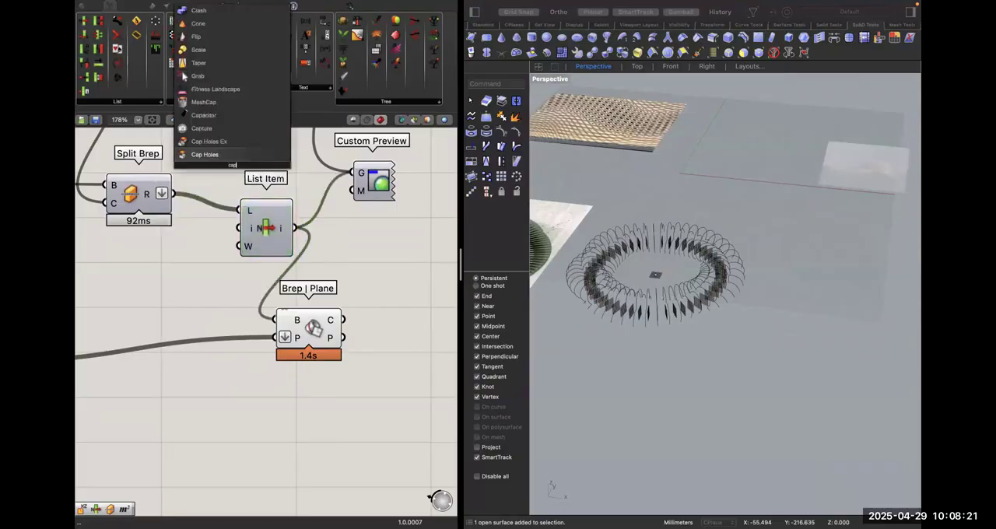
{"action": "key", "text": "Return"}
{"action": "left_click_drag", "start_coordinate": [174, 193], "coordinate": [205, 164]}
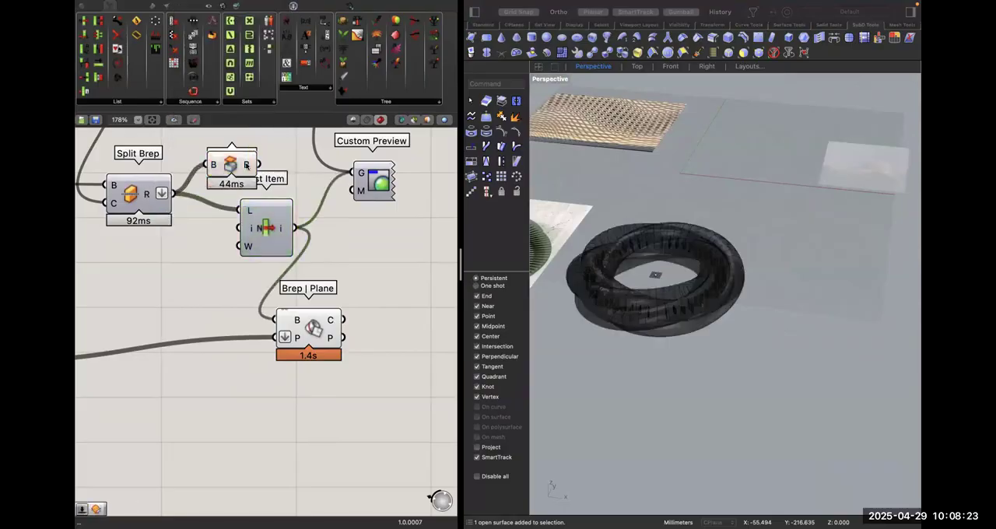
{"action": "mouse_move", "coordinate": [246, 165]}
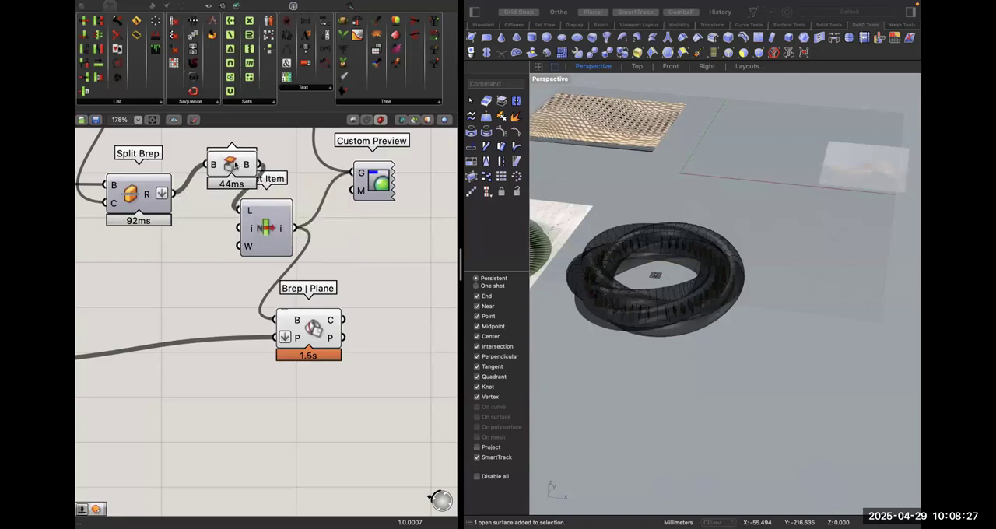
Line up Cap Holes between Split Brep and List Item, and check the capped brep and the copied Brep | Plane's section curves.
{"action": "left_click_drag", "start_coordinate": [230, 175], "coordinate": [206, 175]}
{"action": "left_click", "coordinate": [365, 314]}
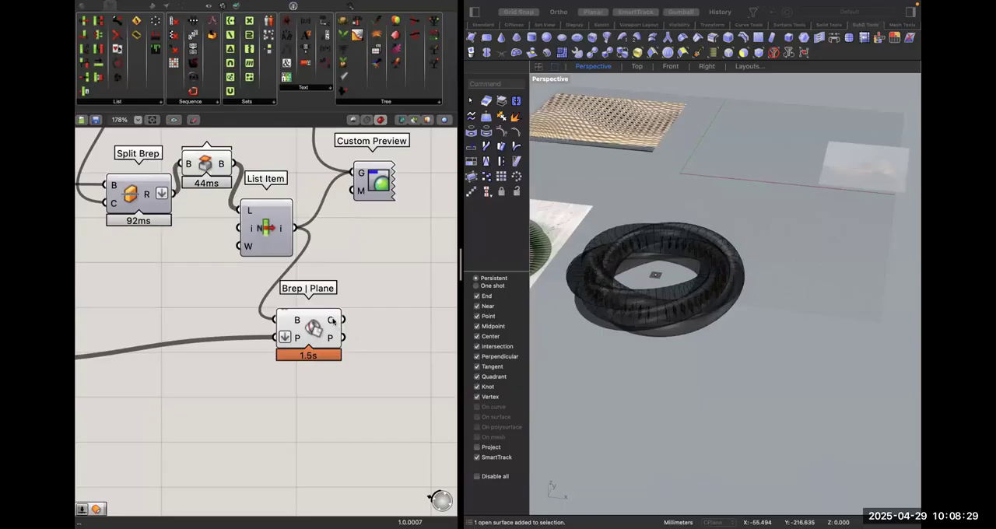
{"action": "mouse_move", "coordinate": [333, 321]}
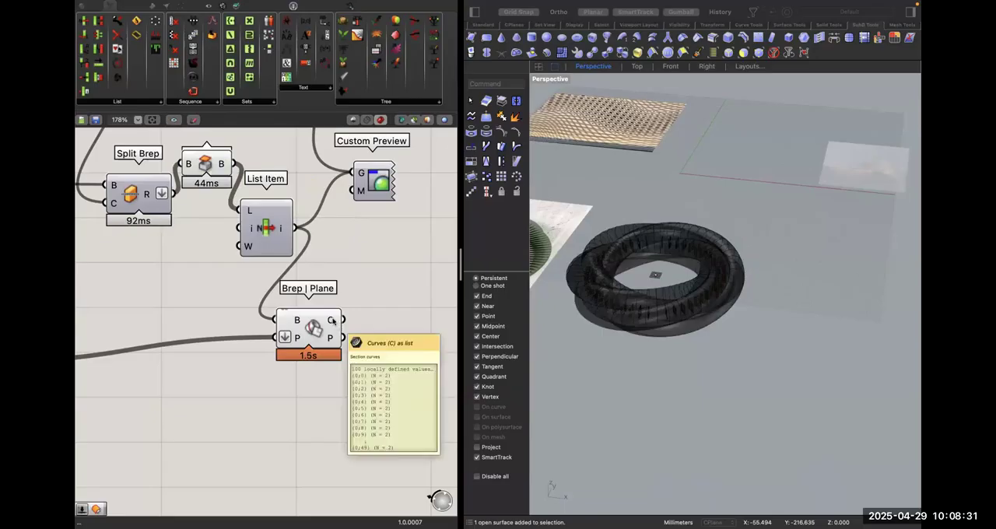
{"action": "mouse_move", "coordinate": [287, 227]}
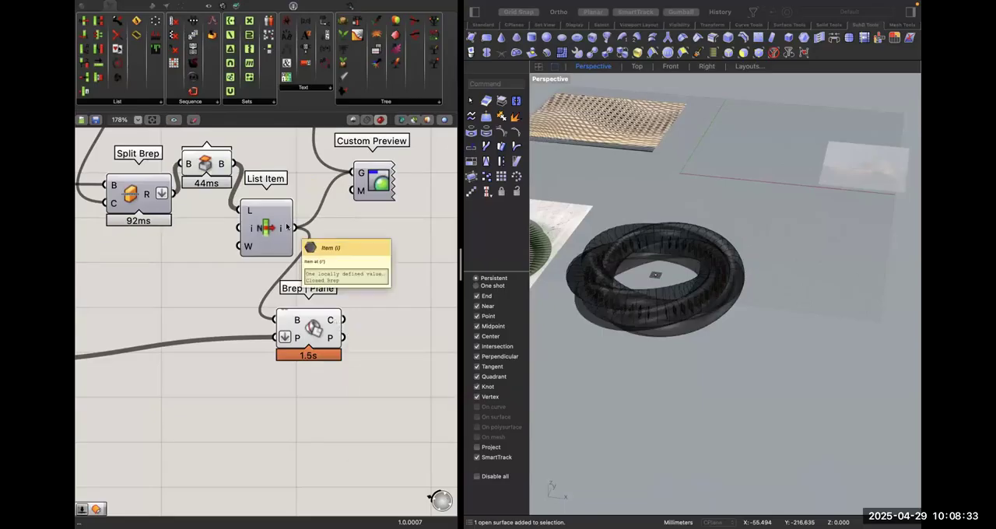
{"action": "left_click_drag", "start_coordinate": [271, 229], "coordinate": [294, 229]}
{"action": "left_click_drag", "start_coordinate": [210, 161], "coordinate": [210, 198]}
{"action": "left_click", "coordinate": [294, 283]}
{"action": "left_click", "coordinate": [304, 326]}
{"action": "left_click", "coordinate": [370, 334]}
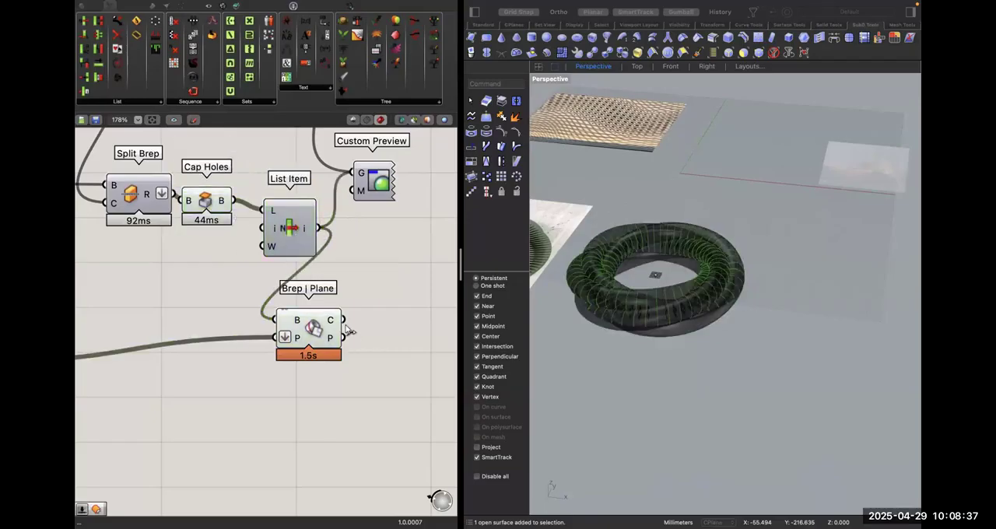
Add a Join Curves component and wire the copied Brep | Plane's curves output into its curves input.
{"action": "double_click", "coordinate": [365, 317]}
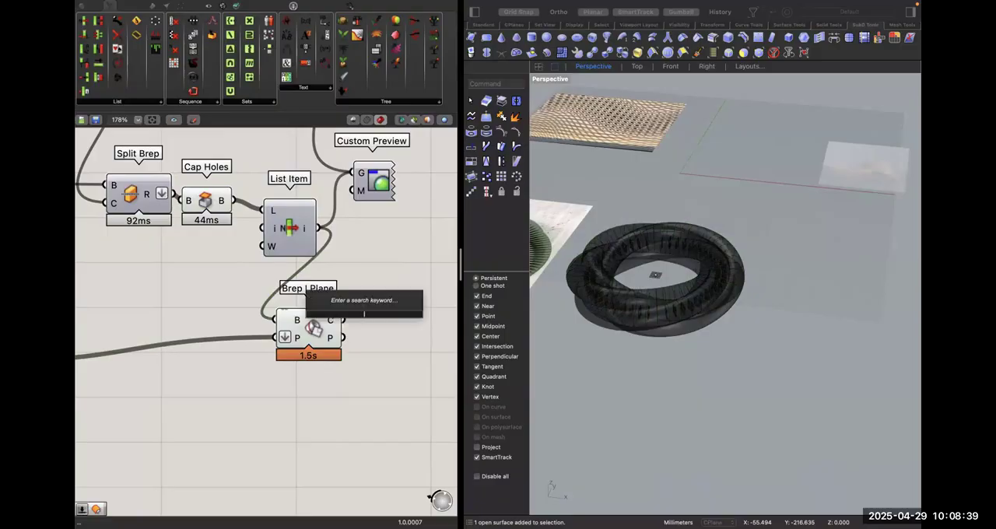
{"action": "type", "text": "knit"}
{"action": "key", "text": "BackSpace"}
{"action": "key", "text": "BackSpace"}
{"action": "key", "text": "BackSpace"}
{"action": "key", "text": "BackSpace"}
{"action": "type", "text": "join"}
{"action": "key", "text": "Return"}
{"action": "left_click_drag", "start_coordinate": [343, 320], "coordinate": [436, 334]}
{"action": "mouse_move", "coordinate": [404, 334]}
Add a Panel below the copied Brep | Plane and connect it to that component's curves output.
{"action": "double_click", "coordinate": [366, 268]}
{"action": "type", "text": "panel"}
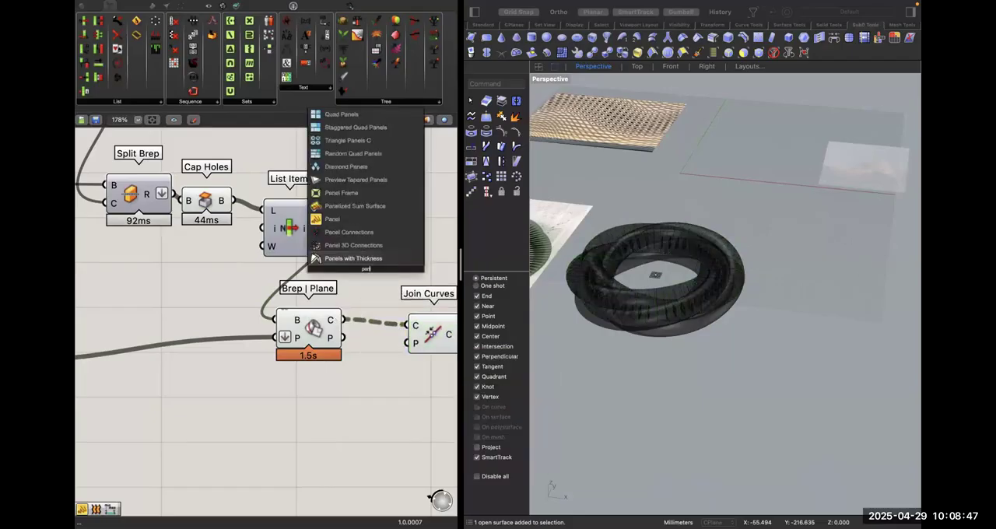
{"action": "key", "text": "Return"}
{"action": "mouse_move", "coordinate": [291, 270]}
{"action": "left_mouse_down"}
{"action": "mouse_move", "coordinate": [334, 335]}
{"action": "mouse_move", "coordinate": [304, 274]}
{"action": "mouse_move", "coordinate": [291, 269]}
{"action": "left_mouse_up"}
{"action": "key", "text": "super+z"}
{"action": "left_click_drag", "start_coordinate": [322, 272], "coordinate": [395, 444]}
{"action": "right_click_drag", "start_coordinate": [451, 444], "coordinate": [341, 434]}
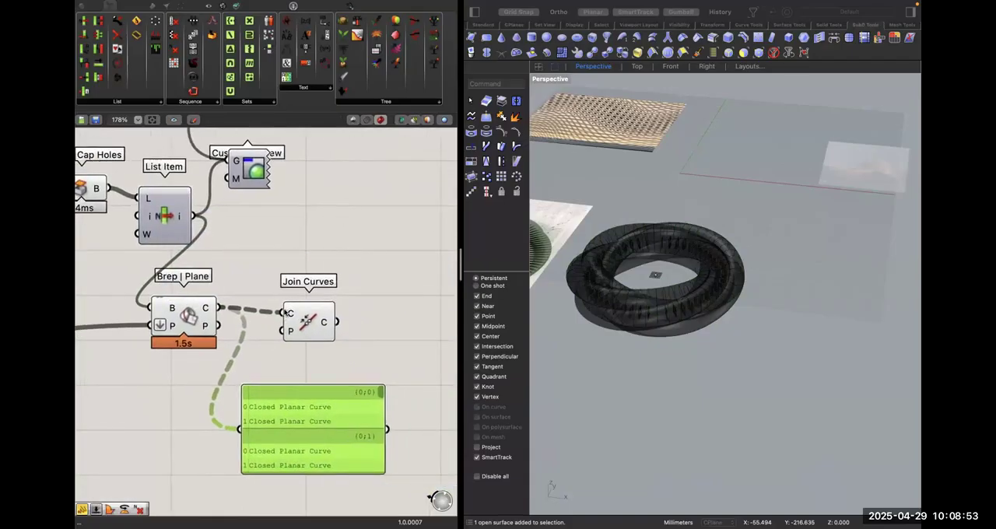
Simplify the curves output of the copied Brep | Plane, check the Join Curves output, and place Join Curves just above the Panel.
{"action": "left_click_drag", "start_coordinate": [301, 320], "coordinate": [311, 309]}
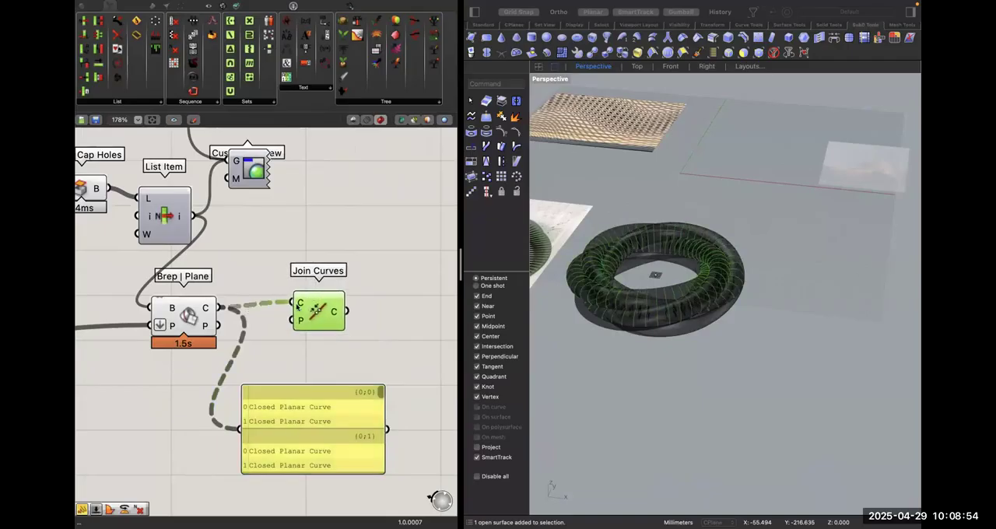
{"action": "left_click", "coordinate": [331, 336]}
{"action": "mouse_move", "coordinate": [334, 314]}
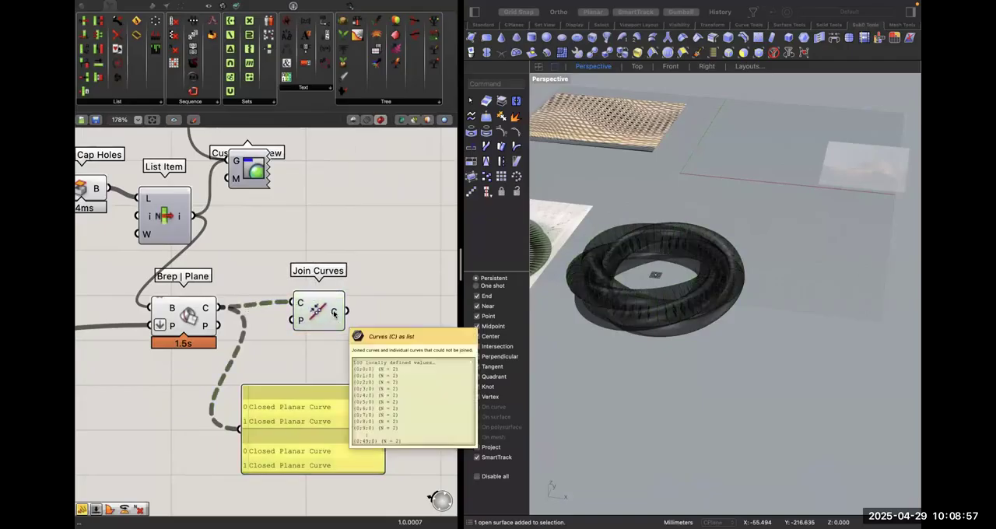
{"action": "right_click", "coordinate": [206, 307]}
{"action": "left_click", "coordinate": [303, 347]}
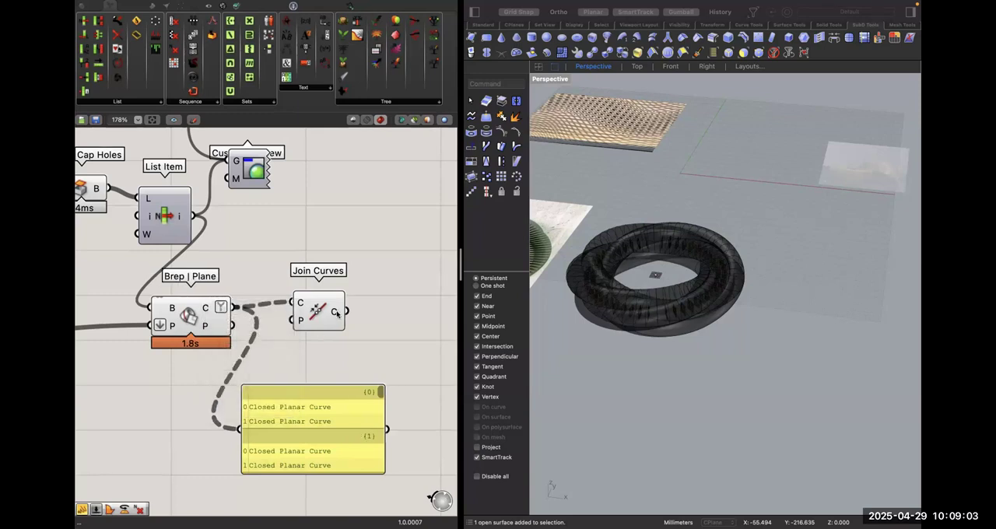
{"action": "mouse_move", "coordinate": [336, 312]}
{"action": "left_click_drag", "start_coordinate": [327, 314], "coordinate": [320, 351]}
{"action": "left_click", "coordinate": [323, 278]}
{"action": "scroll", "coordinate": [342, 300], "scroll_direction": "right", "scroll_amount": 1}
{"action": "right_click_drag", "start_coordinate": [667, 389], "coordinate": [678, 269]}
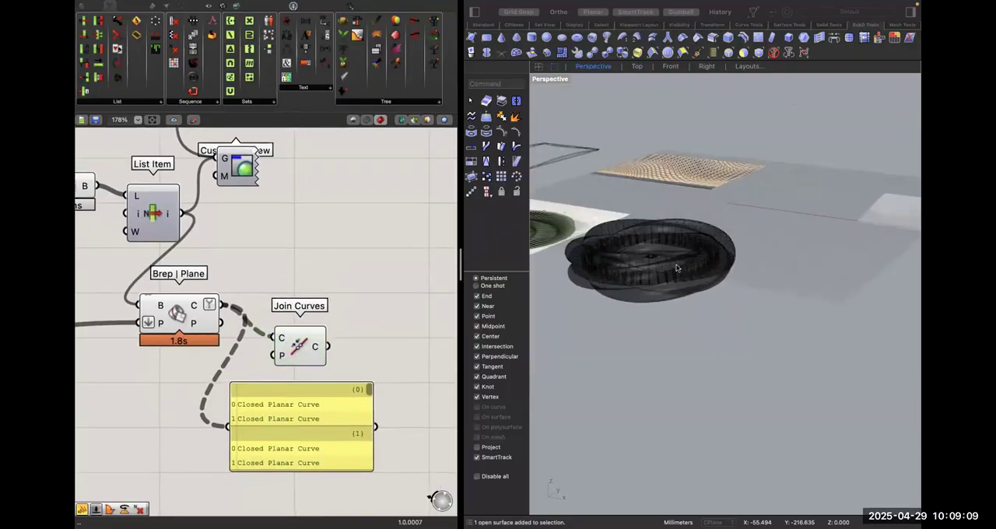
{"action": "left_click", "coordinate": [340, 298]}
{"action": "scroll", "coordinate": [342, 300], "scroll_direction": "up", "scroll_amount": 3}
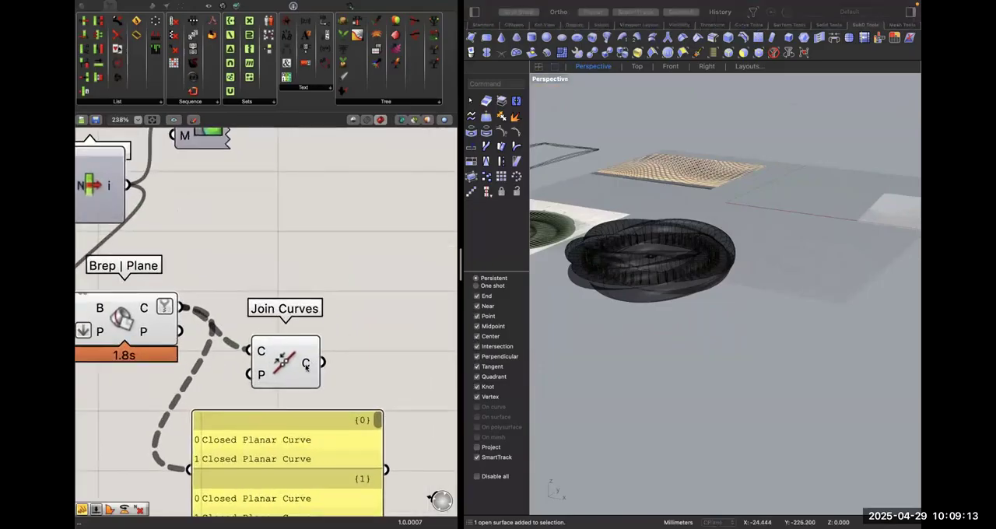
{"action": "double_click", "coordinate": [347, 311]}
{"action": "type", "text": "flip"}
{"action": "key", "text": "Return"}
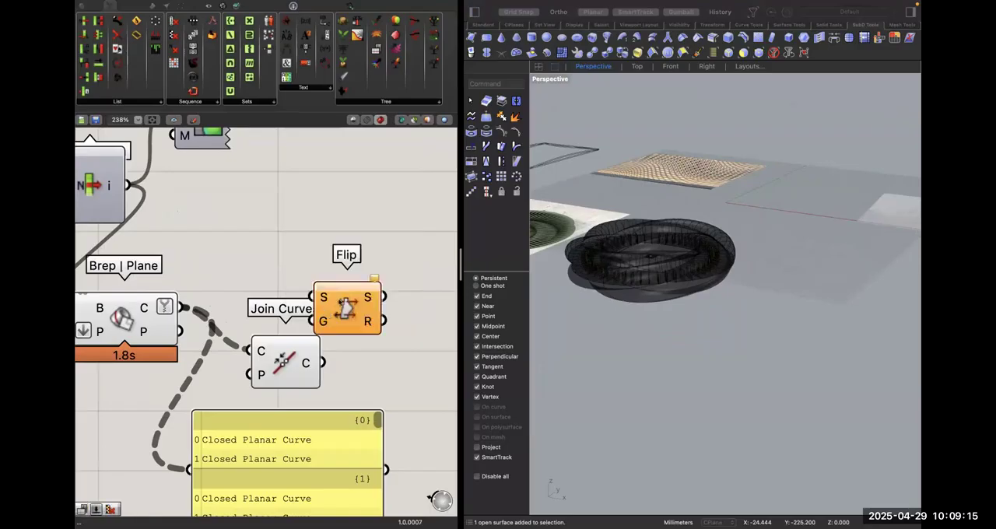
{"action": "key", "text": "Delete"}
{"action": "right_click_drag", "start_coordinate": [603, 282], "coordinate": [602, 333]}
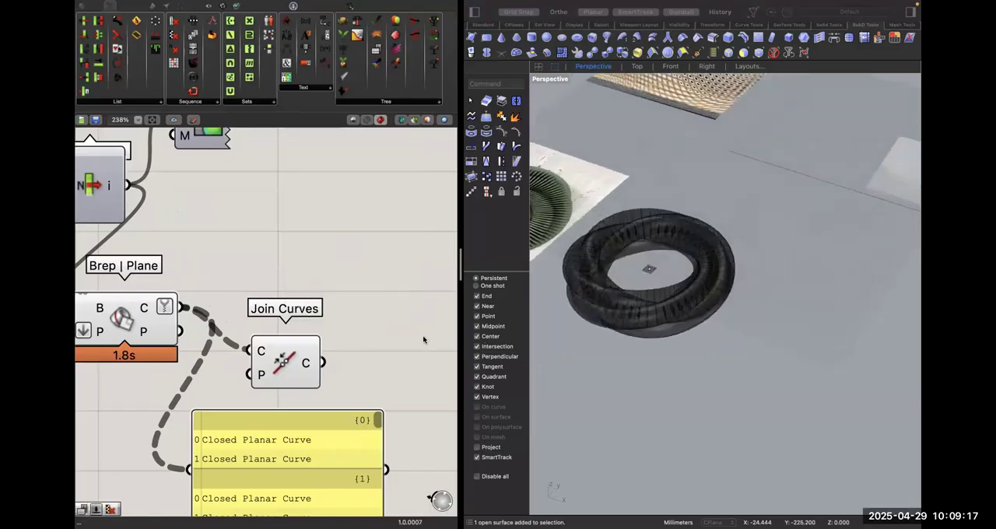
Search for a curve-closing component and add Close Curve beside Join Curves.
{"action": "double_click", "coordinate": [364, 314]}
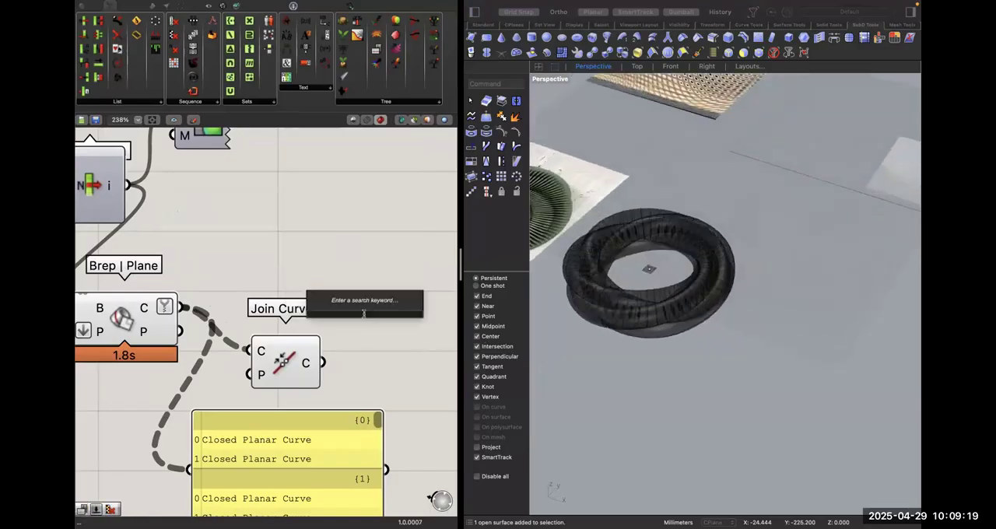
{"action": "type", "text": "closd"}
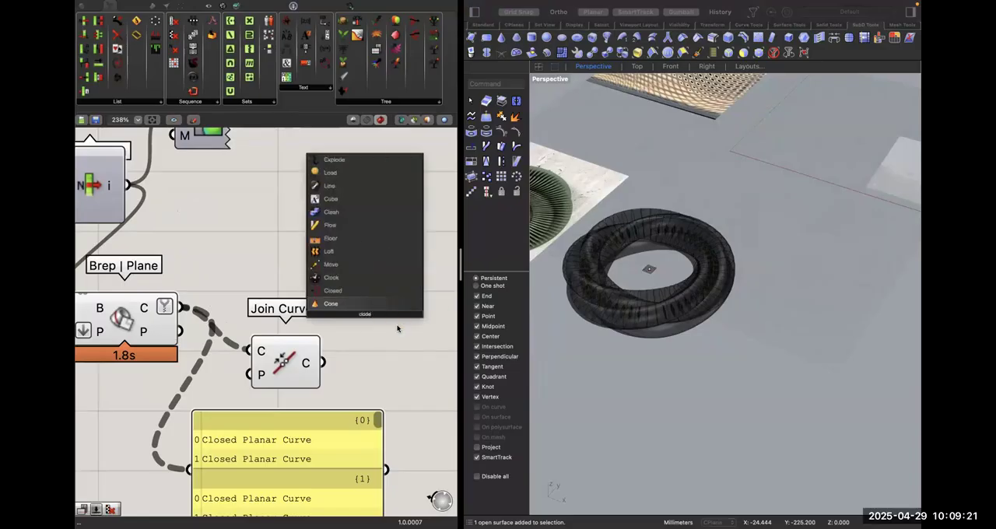
{"action": "left_click", "coordinate": [358, 293]}
{"action": "type", "text": "clo"}
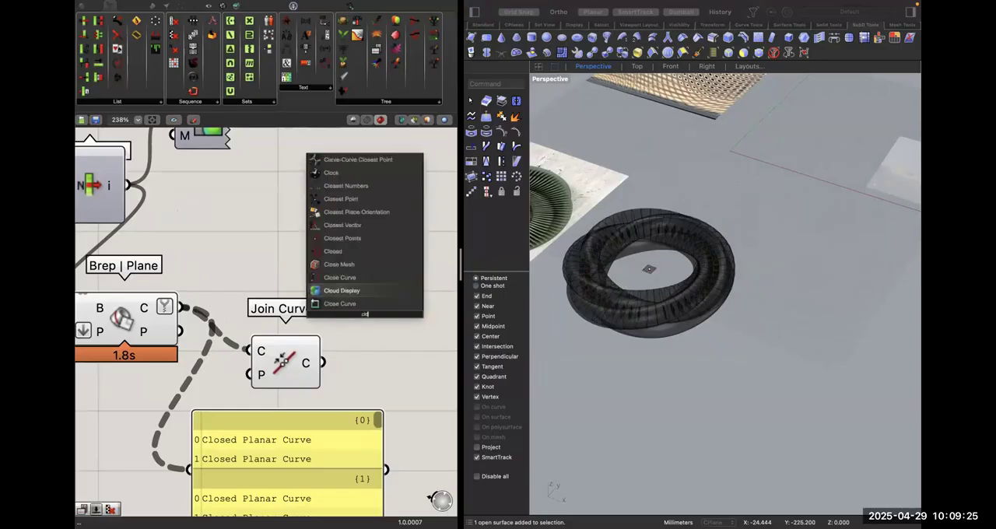
{"action": "type", "text": "se c"}
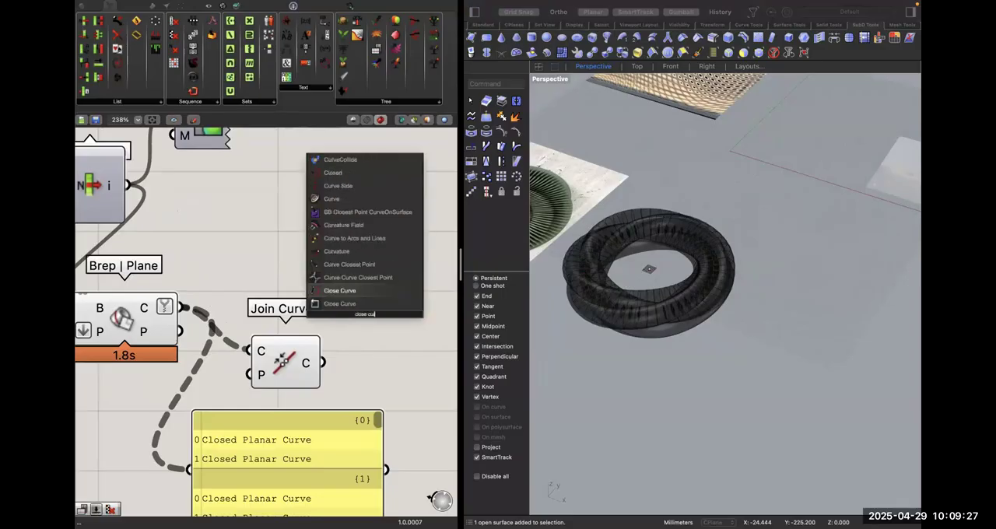
{"action": "left_click", "coordinate": [343, 285]}
{"action": "left_click", "coordinate": [360, 309]}
{"action": "right_click_drag", "start_coordinate": [293, 372], "coordinate": [332, 366]}
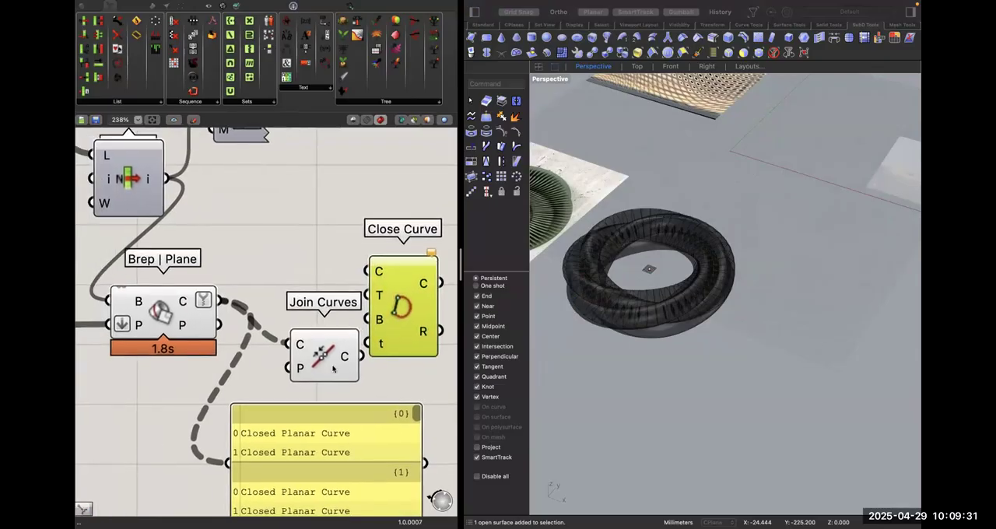
Replace Join Curves with a List Item whose list input is fed by the copied Brep | Plane's curves output.
{"action": "left_click", "coordinate": [313, 332]}
{"action": "key", "text": "Delete"}
{"action": "double_click", "coordinate": [296, 348]}
{"action": "type", "text": "item"}
{"action": "key", "text": "Return"}
{"action": "left_click_drag", "start_coordinate": [220, 302], "coordinate": [258, 336]}
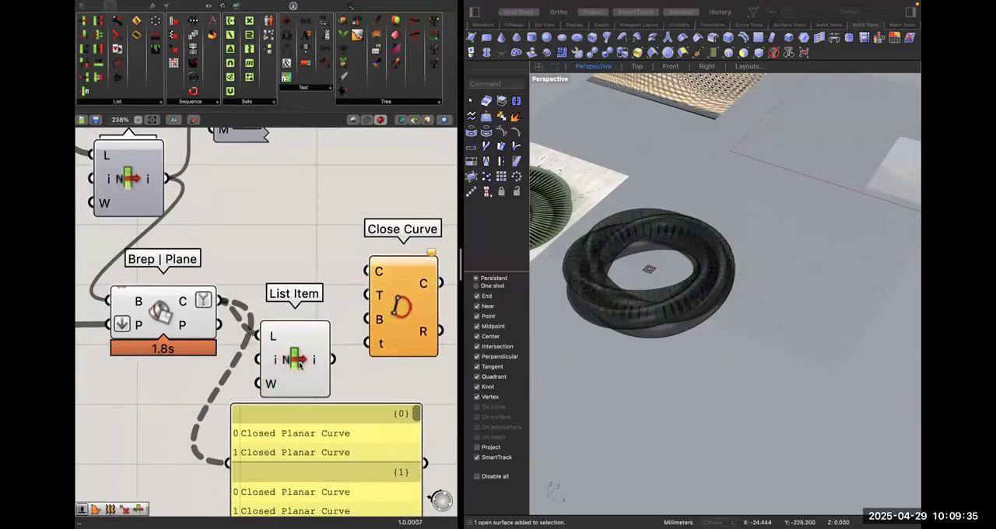
Move the new List Item higher, examine in the viewport which section curves it picks, and delete it.
{"action": "left_click", "coordinate": [298, 364]}
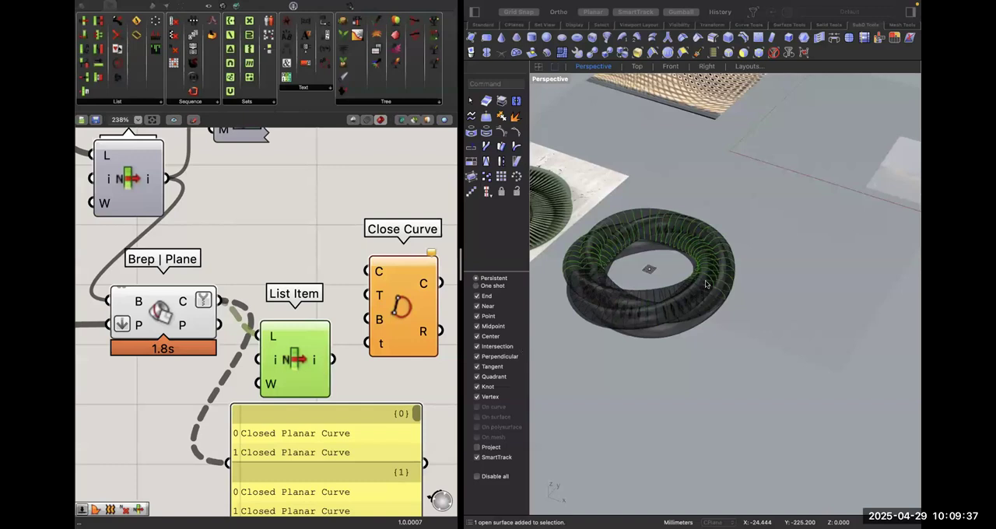
{"action": "right_click_drag", "start_coordinate": [706, 284], "coordinate": [706, 286]}
{"action": "left_click_drag", "start_coordinate": [274, 344], "coordinate": [275, 284]}
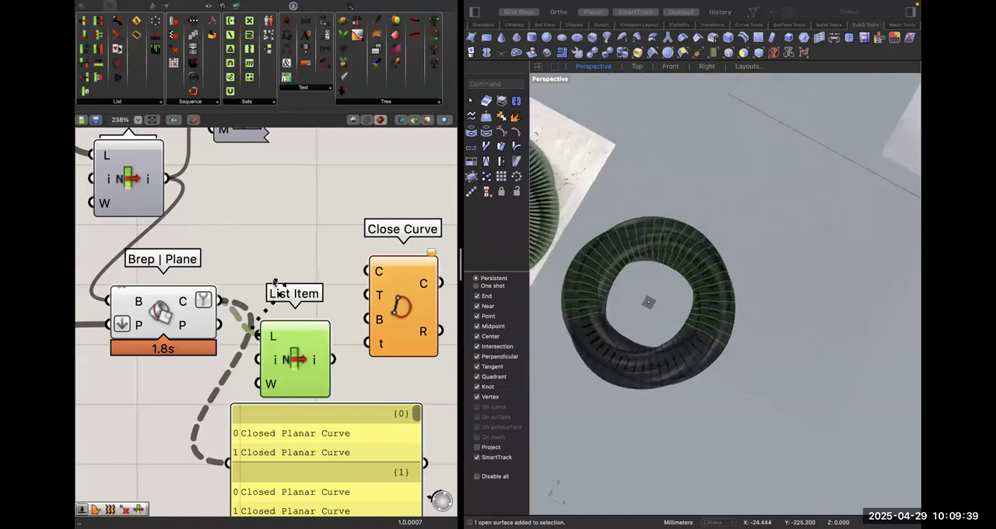
{"action": "left_click_drag", "start_coordinate": [288, 375], "coordinate": [289, 288]}
{"action": "right_click_drag", "start_coordinate": [671, 354], "coordinate": [594, 347]}
{"action": "left_click", "coordinate": [338, 390]}
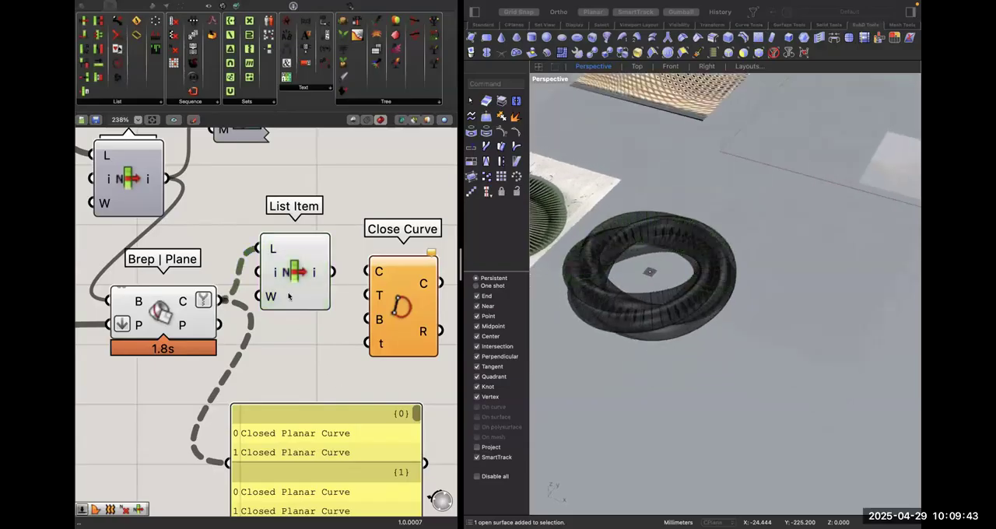
{"action": "left_click", "coordinate": [291, 278]}
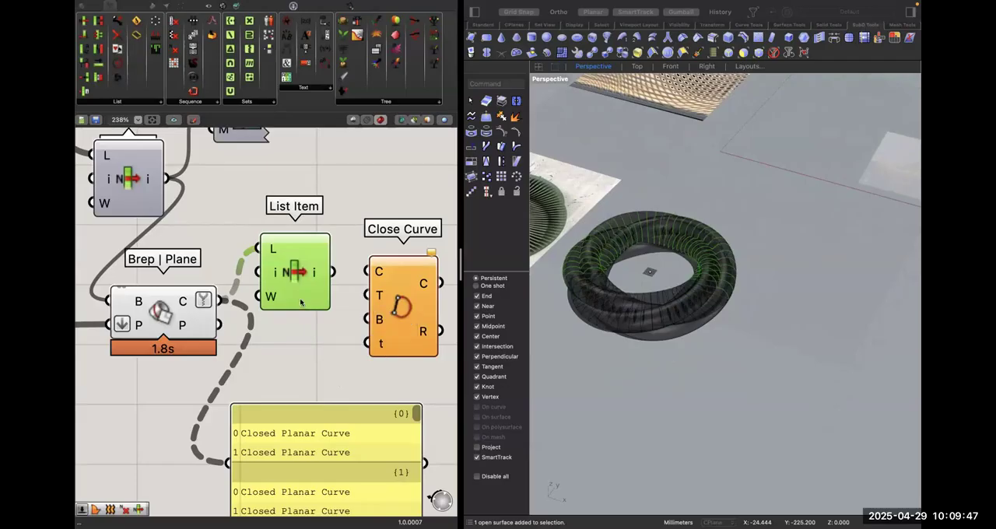
{"action": "key", "text": "Delete"}
Try deleting the copied Brep | Plane together with Close Curve, and undo the deletion.
{"action": "left_click_drag", "start_coordinate": [390, 378], "coordinate": [189, 318]}
{"action": "key", "text": "Delete"}
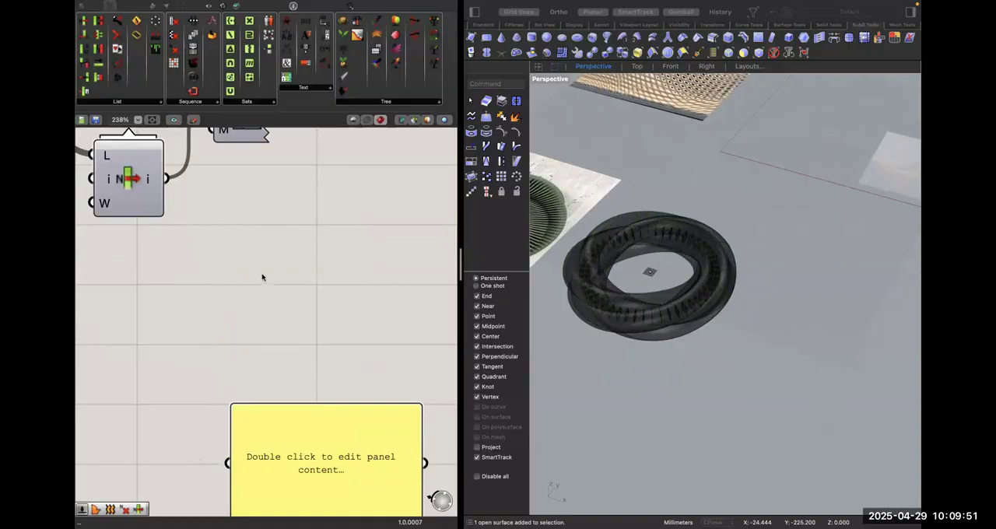
{"action": "key", "text": "super+z"}
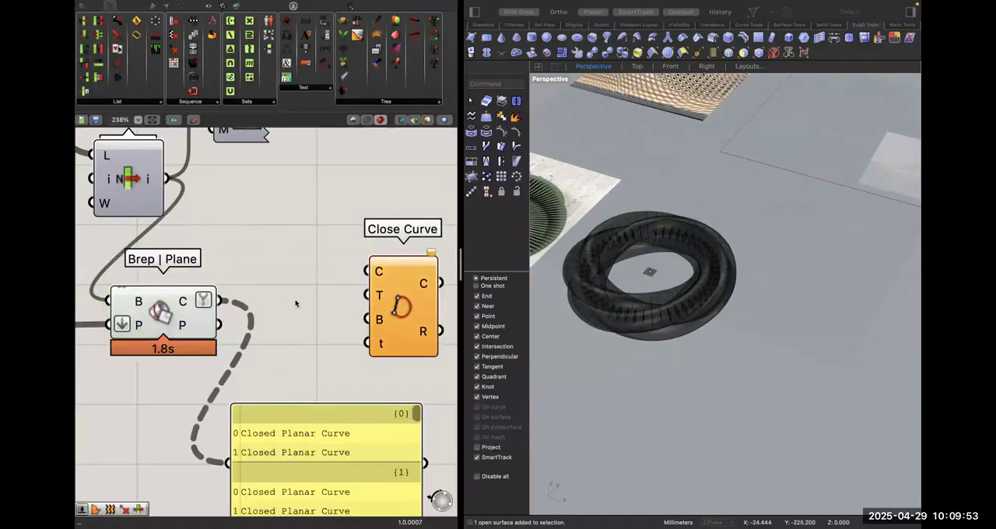
Delete the Close Curve component and flatten the curves output of Brep | Plane.
{"action": "left_click", "coordinate": [388, 302]}
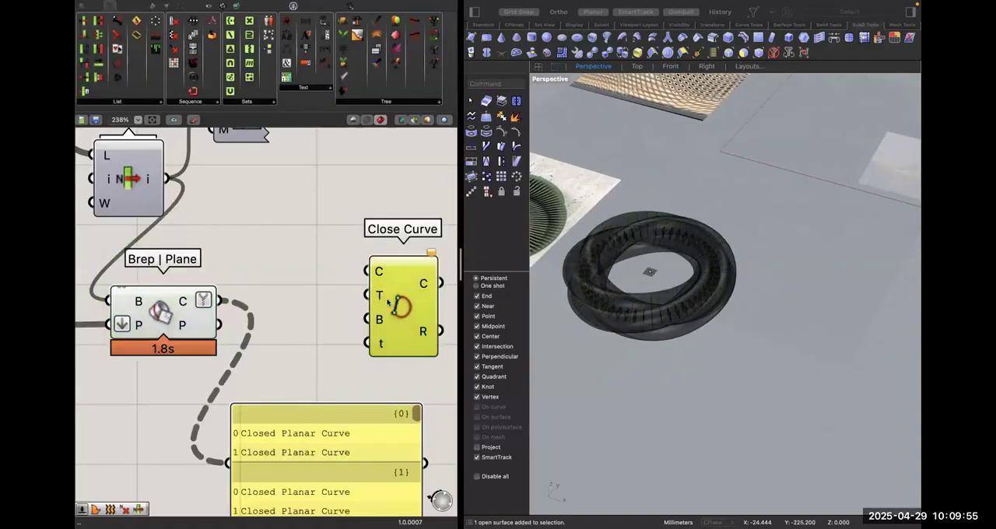
{"action": "key", "text": "Delete"}
{"action": "scroll", "coordinate": [387, 302], "scroll_direction": "down", "scroll_amount": 4}
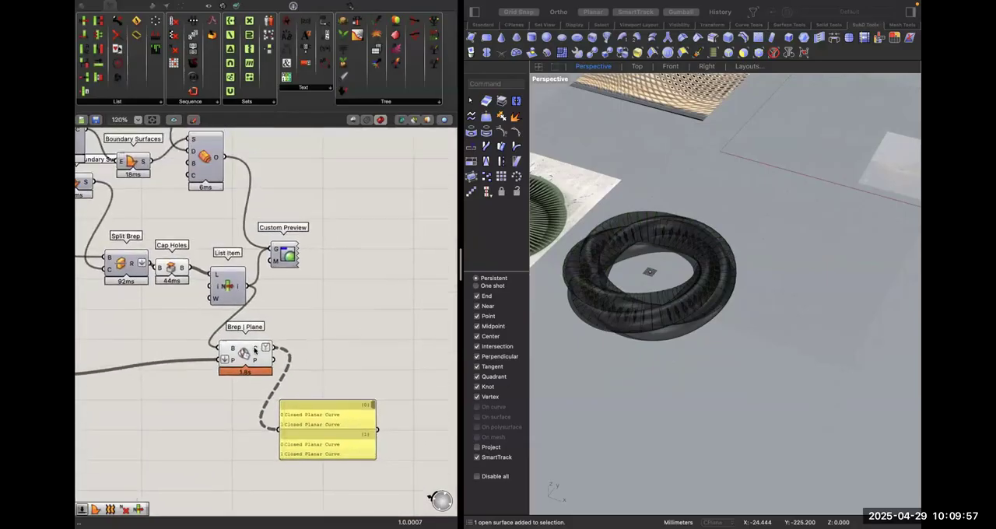
{"action": "right_click", "coordinate": [256, 352]}
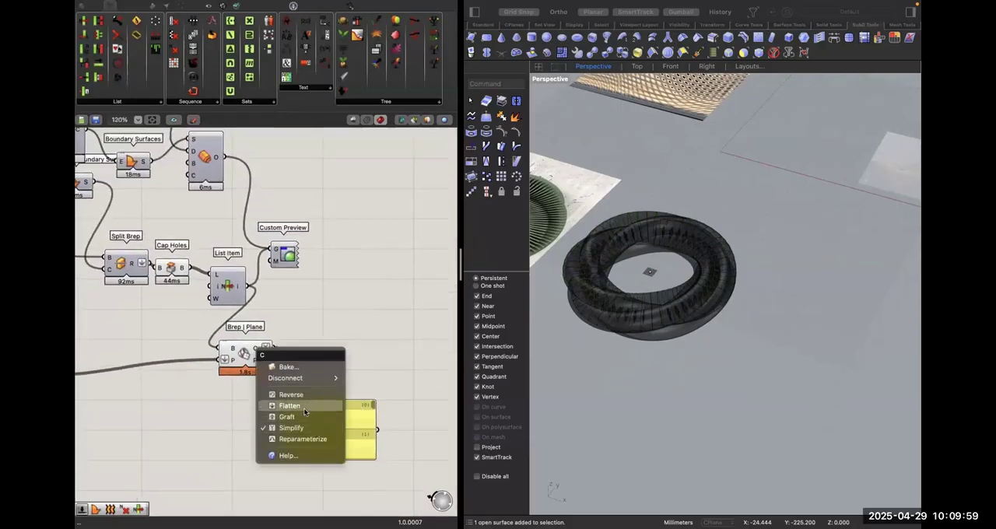
{"action": "left_click", "coordinate": [304, 408]}
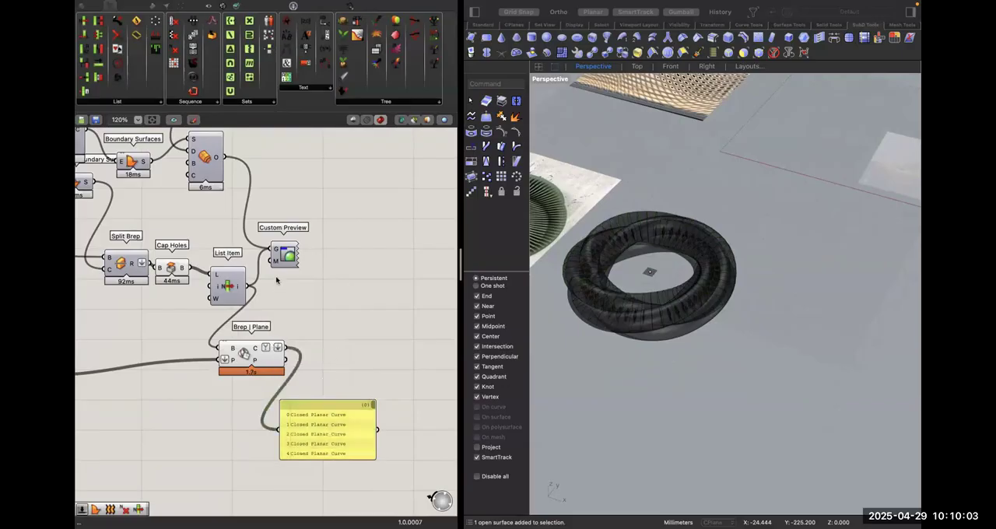
Duplicate Offset Surface beside Brep | Plane and feed its surface input from the flattened section curves.
{"action": "left_click", "coordinate": [205, 147]}
{"action": "key", "text": "super+c"}
{"action": "key", "text": "super+v"}
{"action": "left_click_drag", "start_coordinate": [218, 177], "coordinate": [401, 348]}
{"action": "left_click_drag", "start_coordinate": [378, 311], "coordinate": [287, 349]}
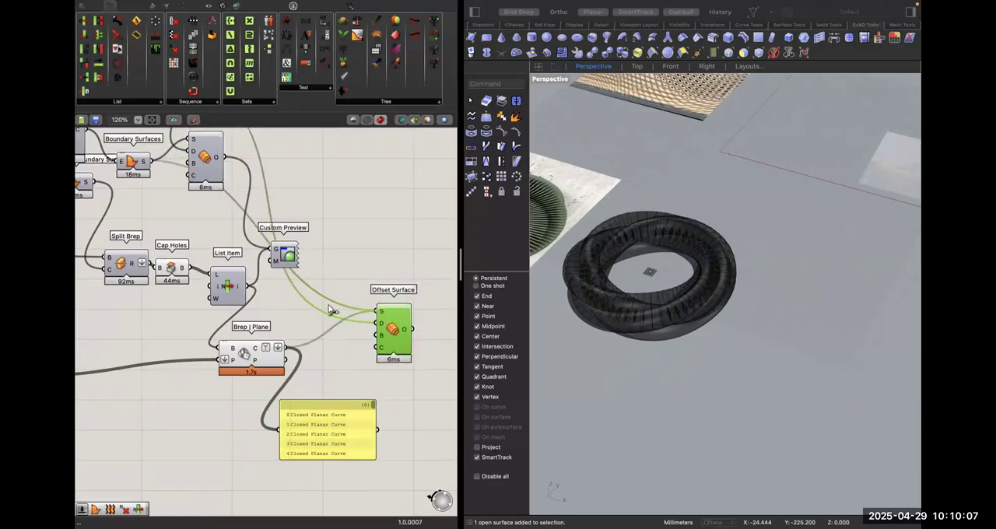
Place Custom Preview above the copied Offset Surface and make that component's output its only geometry source.
{"action": "left_click", "coordinate": [341, 252]}
{"action": "right_click_drag", "start_coordinate": [341, 251], "coordinate": [312, 260]}
{"action": "left_click_drag", "start_coordinate": [250, 265], "coordinate": [367, 265]}
{"action": "left_click_drag", "start_coordinate": [382, 337], "coordinate": [372, 266]}
{"action": "right_click", "coordinate": [372, 266]}
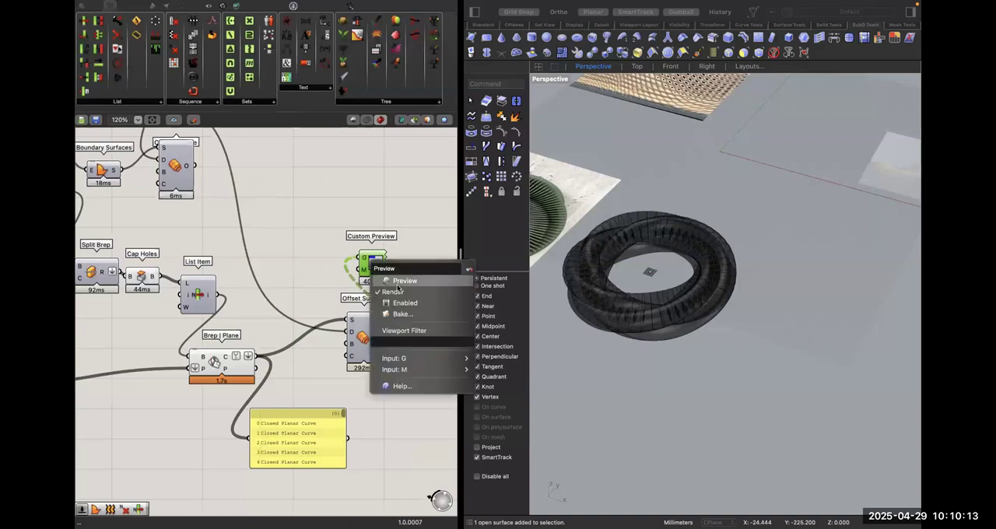
{"action": "left_click", "coordinate": [665, 289]}
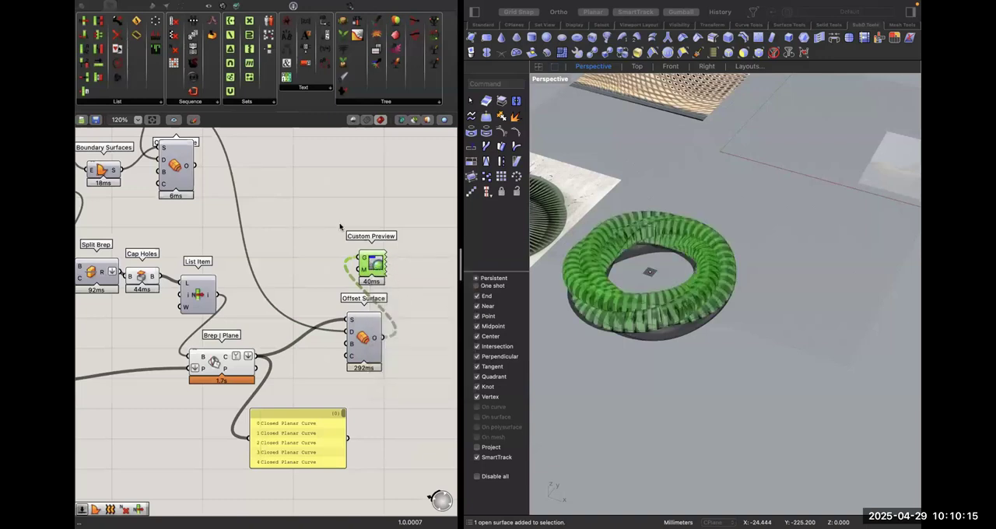
Add a number slider set to 2 and connect it to the distance input of the copied Offset Surface.
{"action": "double_click", "coordinate": [274, 250]}
{"action": "type", "text": "2"}
{"action": "key", "text": "Return"}
{"action": "left_click_drag", "start_coordinate": [350, 331], "coordinate": [283, 306]}
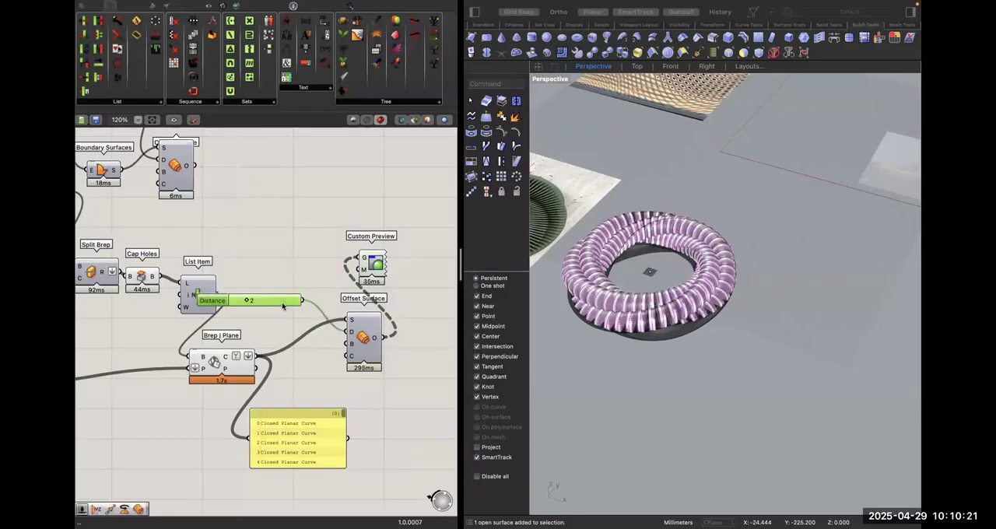
Turn off the viewport preview of the Cap Holes component.
{"action": "left_click", "coordinate": [319, 259]}
{"action": "left_click", "coordinate": [212, 368]}
{"action": "left_click", "coordinate": [203, 223]}
{"action": "left_click", "coordinate": [144, 275]}
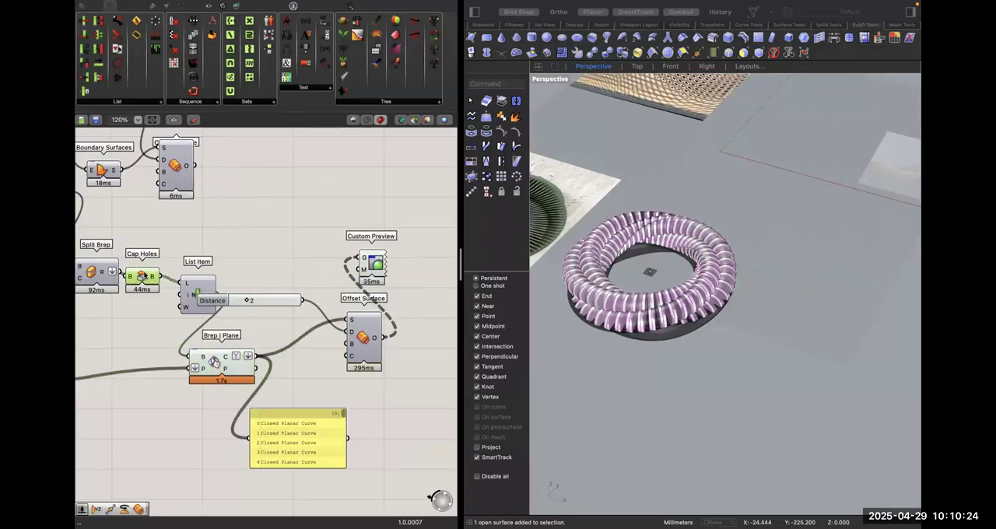
{"action": "right_click", "coordinate": [143, 276]}
{"action": "left_click", "coordinate": [180, 291]}
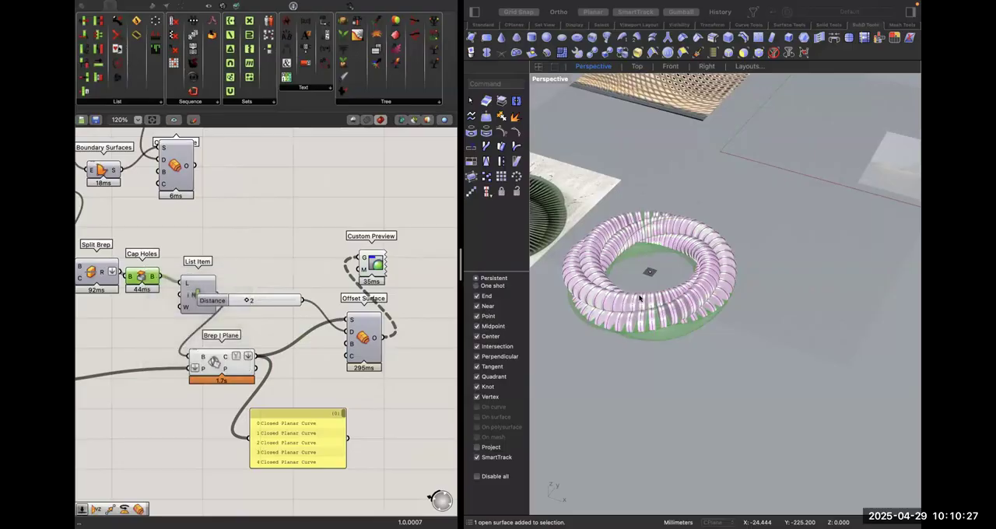
Move the ribs' Distance slider slightly higher and set it to 1.
{"action": "right_click_drag", "start_coordinate": [730, 304], "coordinate": [729, 311]}
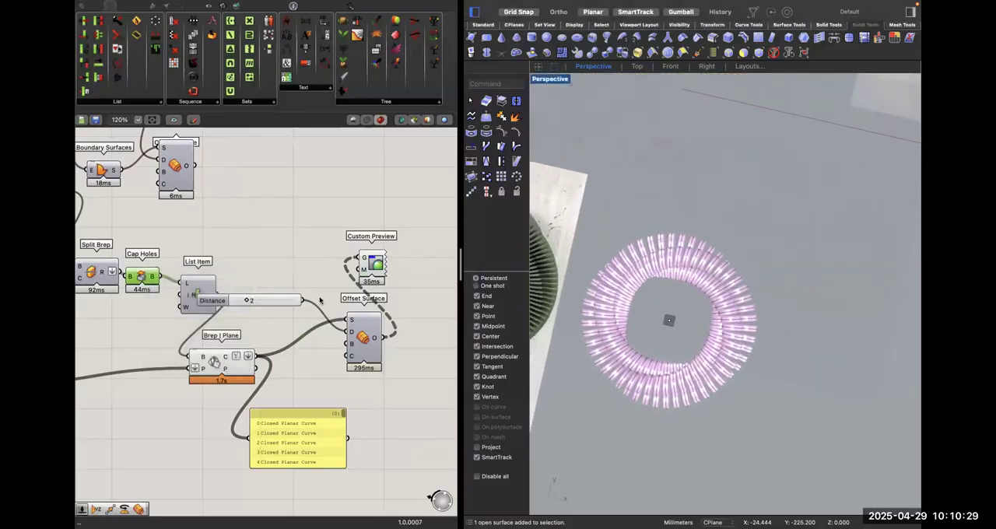
{"action": "left_click_drag", "start_coordinate": [274, 301], "coordinate": [275, 279]}
{"action": "double_click", "coordinate": [276, 277]}
{"action": "type", "text": "1"}
{"action": "key", "text": "Return"}
{"action": "left_click", "coordinate": [276, 241]}
Add the original Offset Surface's output as a second geometry source of Custom Preview.
{"action": "scroll", "coordinate": [274, 265], "scroll_direction": "left", "scroll_amount": 5}
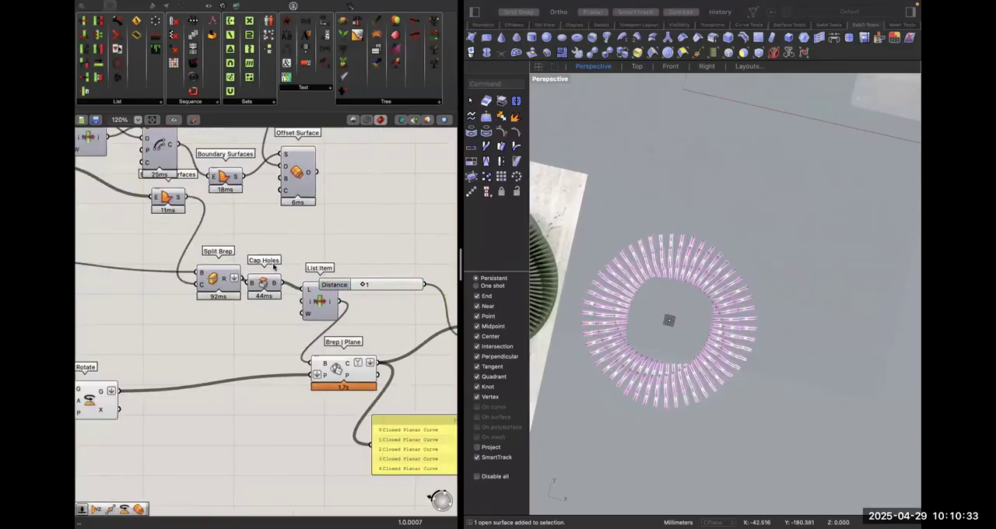
{"action": "scroll", "coordinate": [316, 220], "scroll_direction": "up", "scroll_amount": 4}
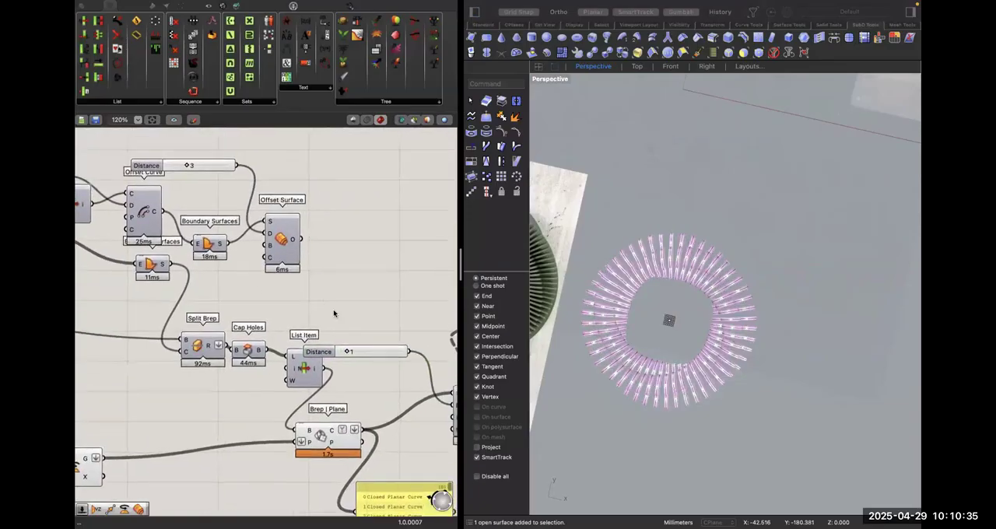
{"action": "left_click", "coordinate": [208, 244]}
{"action": "scroll", "coordinate": [271, 224], "scroll_direction": "right", "scroll_amount": 3}
{"action": "left_click_drag", "start_coordinate": [413, 313], "coordinate": [249, 221]}
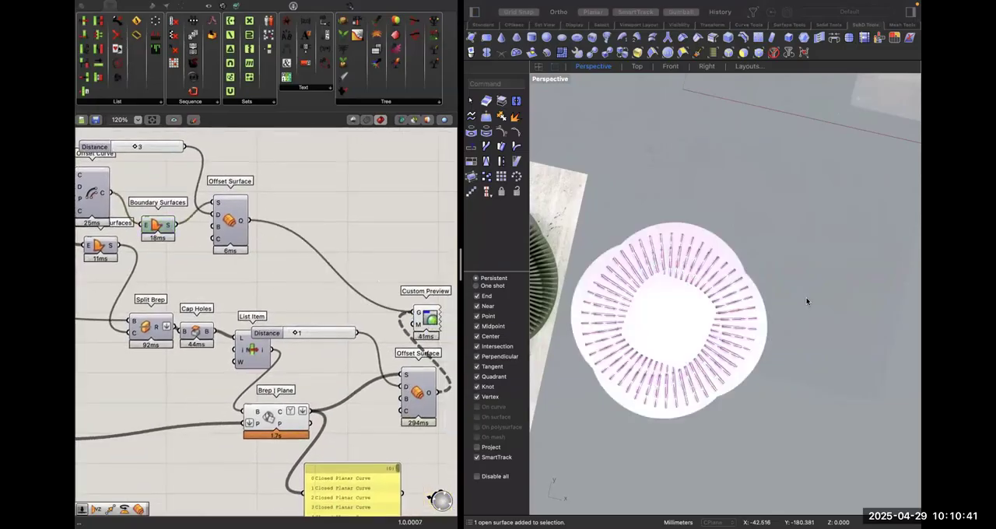
{"action": "left_click", "coordinate": [750, 211]}
Set the Steps slider of the Range that controls the rib planes to 90.
{"action": "left_click", "coordinate": [351, 322]}
{"action": "scroll", "coordinate": [374, 347], "scroll_direction": "down", "scroll_amount": 5}
{"action": "scroll", "coordinate": [374, 346], "scroll_direction": "down", "scroll_amount": 5}
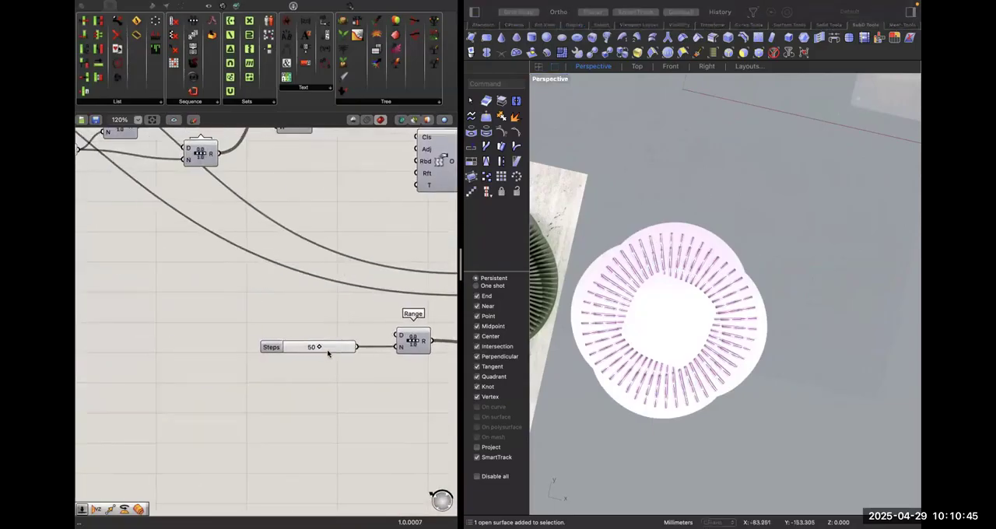
{"action": "left_click", "coordinate": [328, 353]}
{"action": "type", "text": "90"}
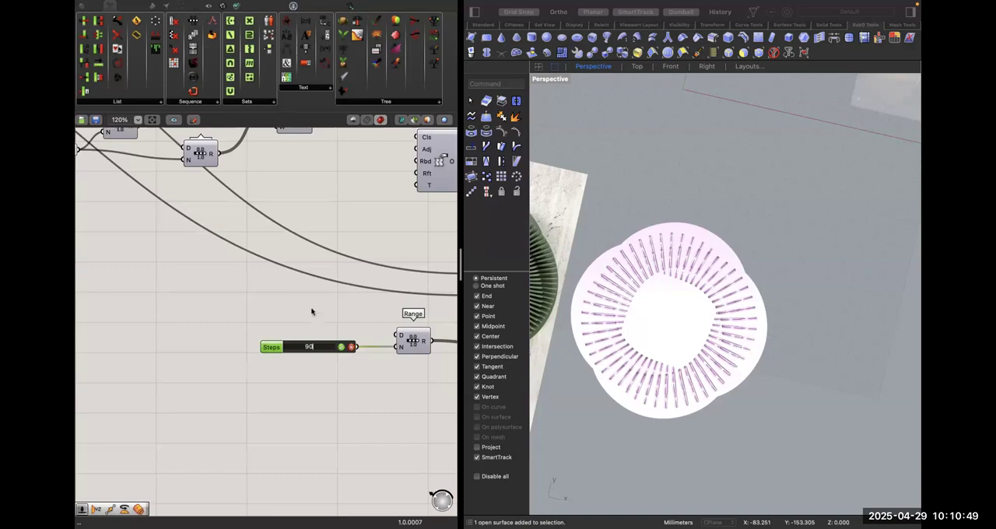
{"action": "key", "text": "Return"}
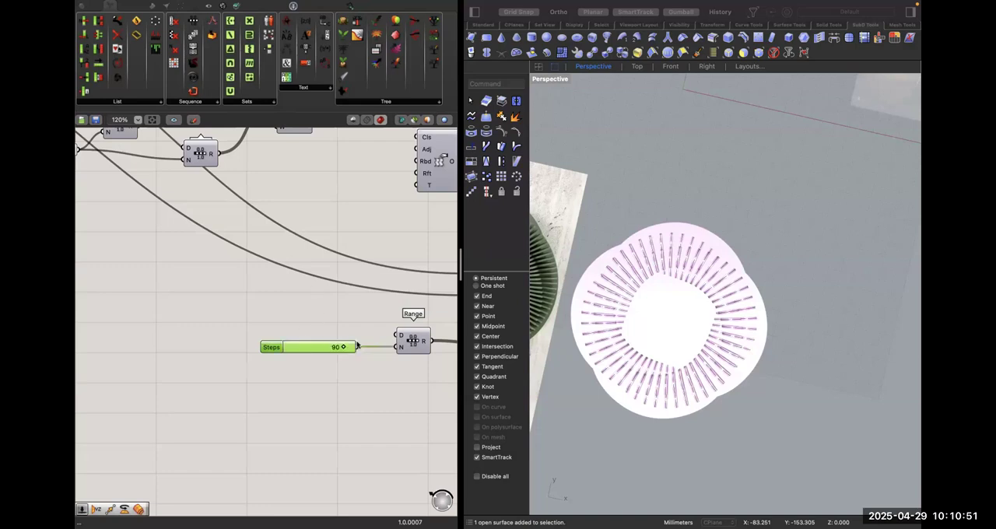
{"action": "right_click_drag", "start_coordinate": [362, 348], "coordinate": [306, 357]}
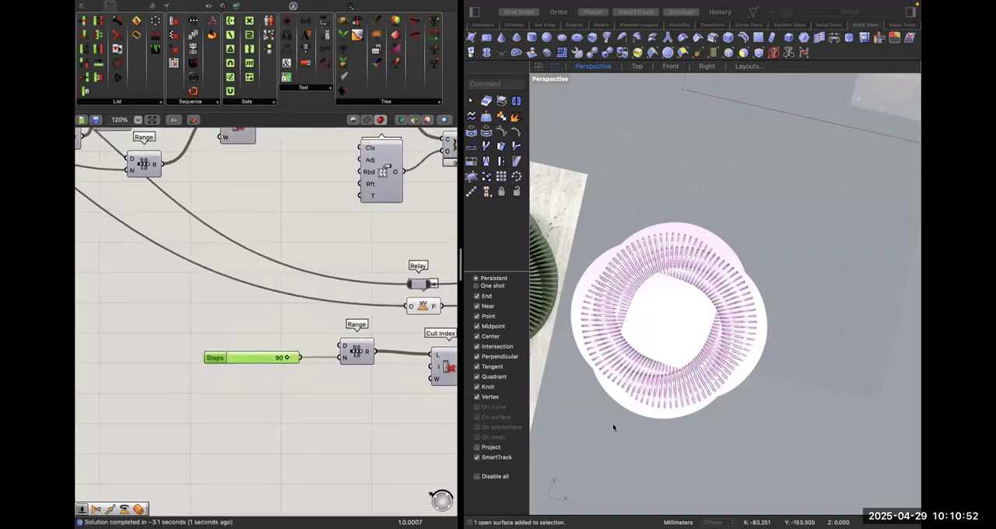
Compare the ribs with the clock photo and set the Count slider feeding Divide Curve to 3.
{"action": "left_click", "coordinate": [689, 226]}
{"action": "right_click_drag", "start_coordinate": [689, 226], "coordinate": [706, 360]}
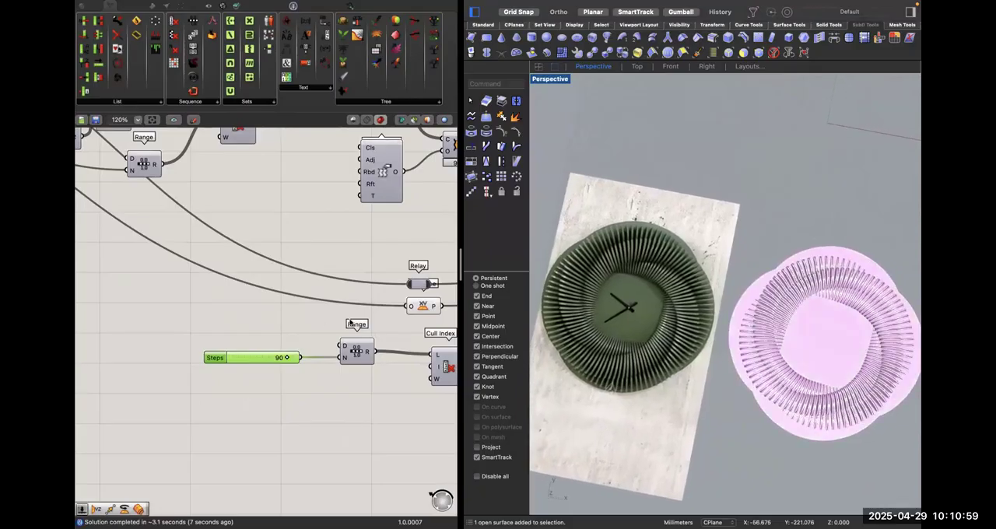
{"action": "left_click", "coordinate": [350, 323]}
{"action": "scroll", "coordinate": [164, 307], "scroll_direction": "down", "scroll_amount": 8}
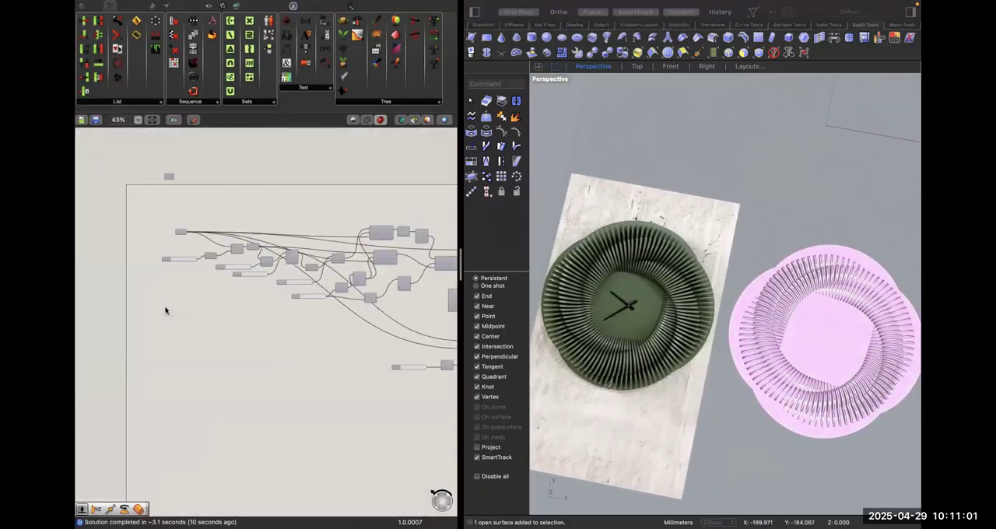
{"action": "scroll", "coordinate": [261, 278], "scroll_direction": "up", "scroll_amount": 6}
{"action": "scroll", "coordinate": [270, 277], "scroll_direction": "up", "scroll_amount": 1}
{"action": "right_click_drag", "start_coordinate": [248, 344], "coordinate": [311, 346]}
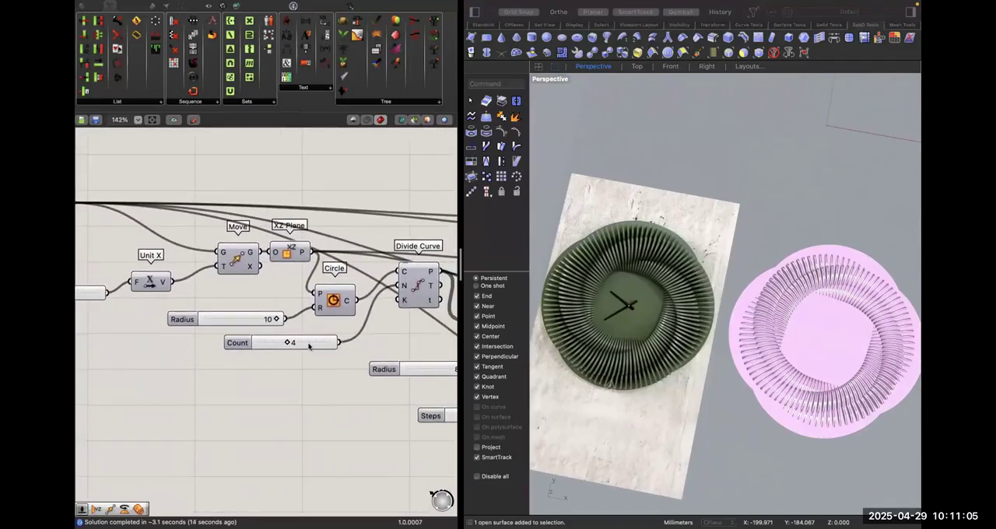
{"action": "double_click", "coordinate": [309, 345]}
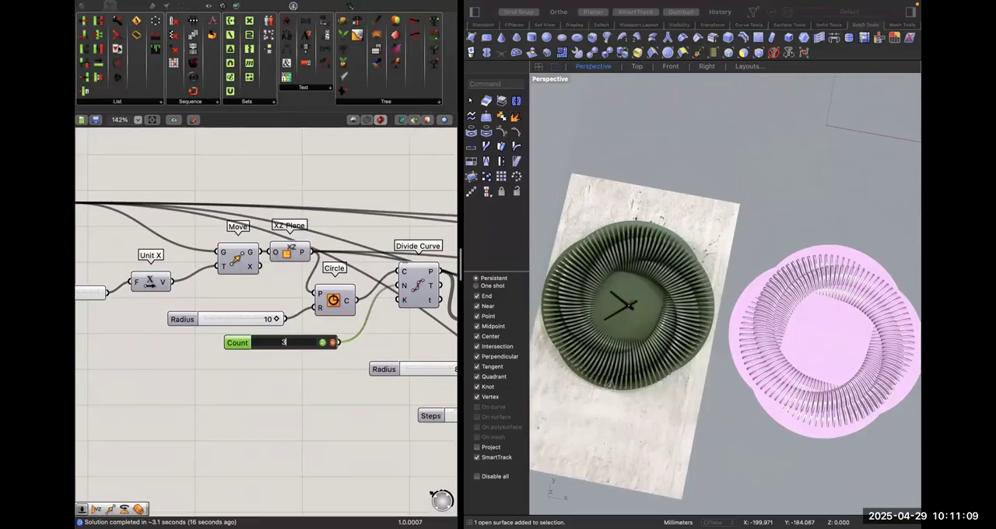
{"action": "key", "text": "Return"}
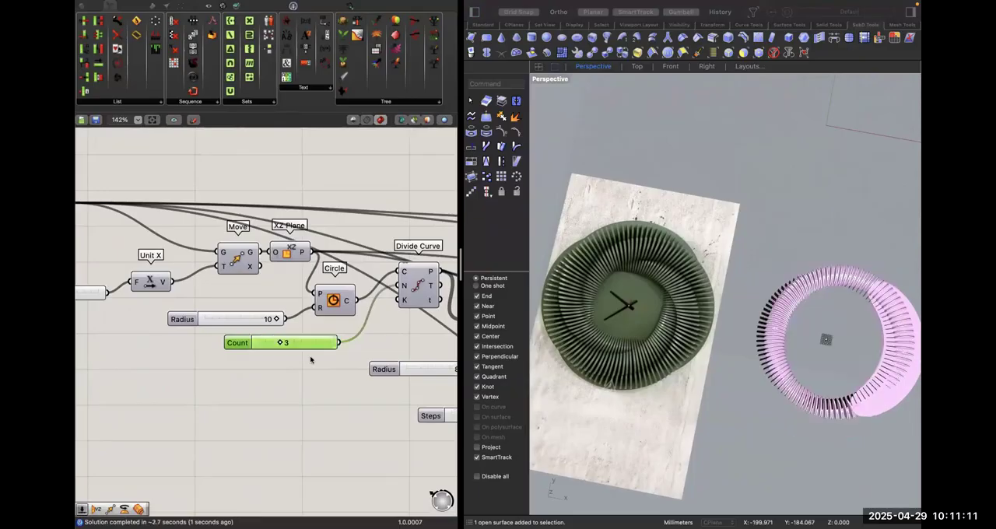
Set the Count slider feeding Divide Curve to 5.
{"action": "double_click", "coordinate": [294, 342]}
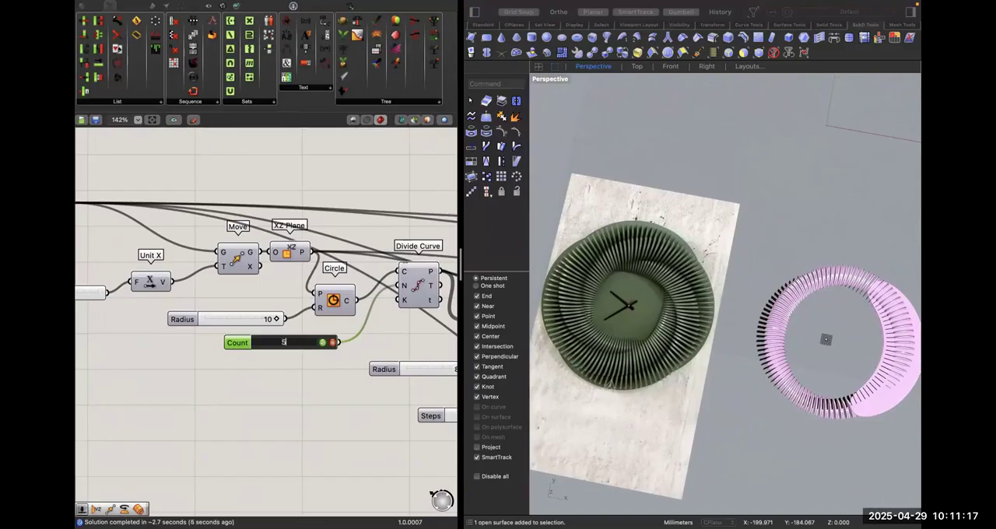
{"action": "key", "text": "Return"}
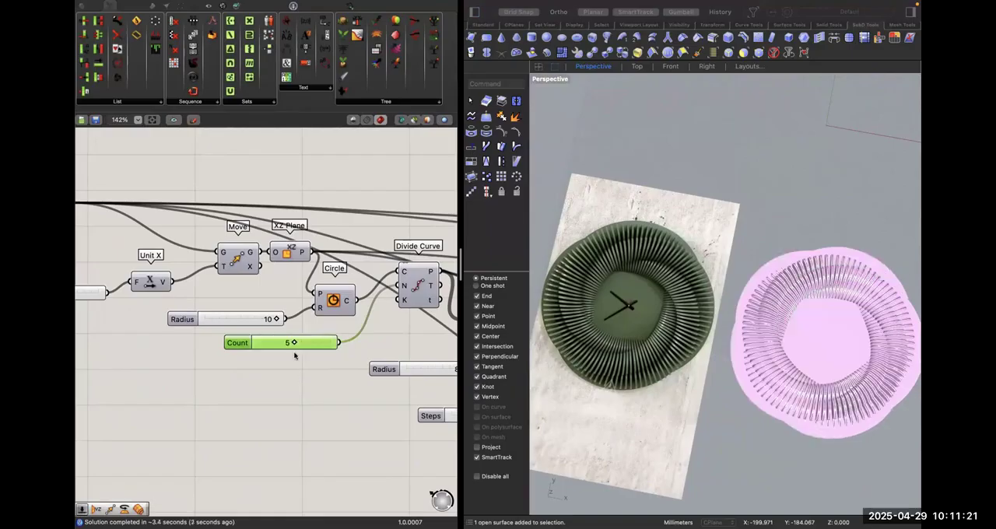
{"action": "scroll", "coordinate": [298, 370], "scroll_direction": "right", "scroll_amount": 5}
{"action": "scroll", "coordinate": [297, 370], "scroll_direction": "down", "scroll_amount": 2}
View the clock model at an angle and switch the Perspective viewport to Rendered display mode.
{"action": "right_click_drag", "start_coordinate": [717, 362], "coordinate": [772, 208]}
{"action": "left_click", "coordinate": [492, 389]}
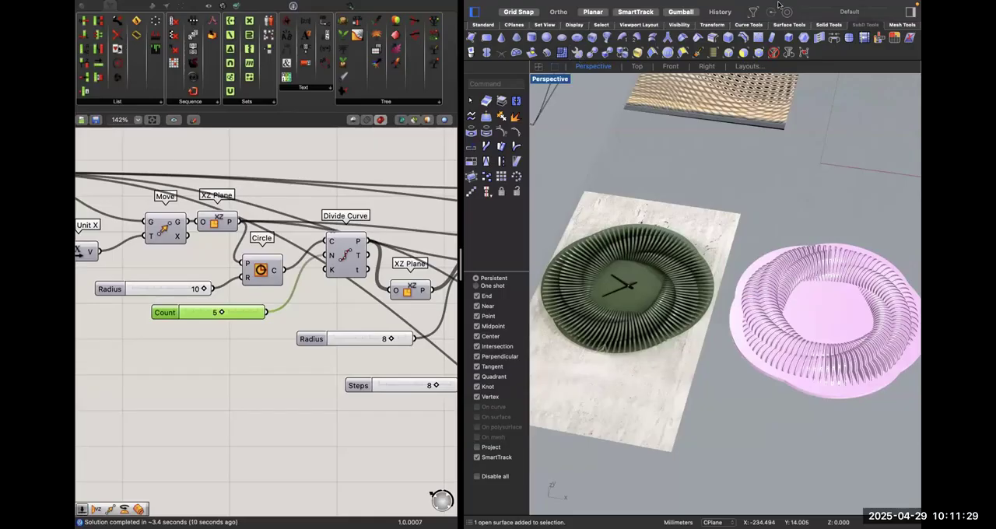
{"action": "mouse_move", "coordinate": [779, 5]}
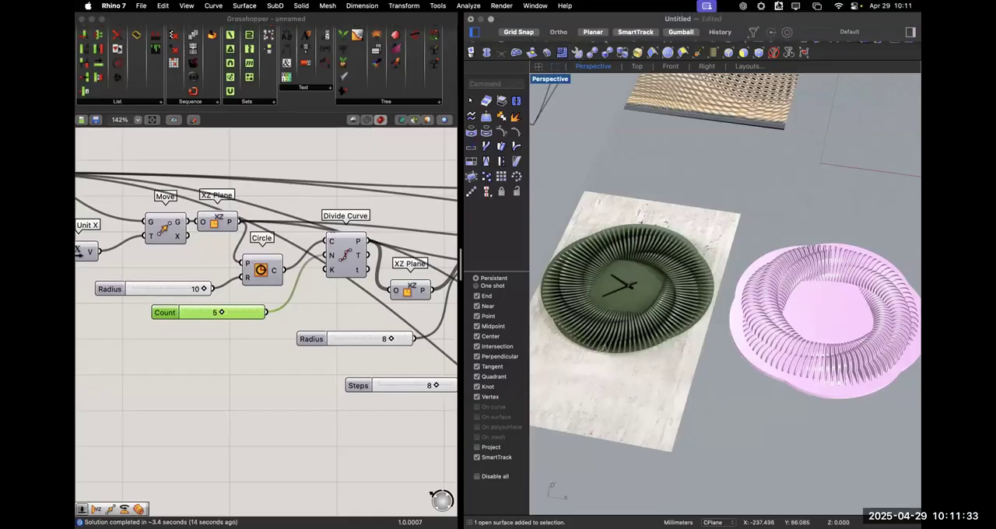
{"action": "left_click", "coordinate": [550, 78]}
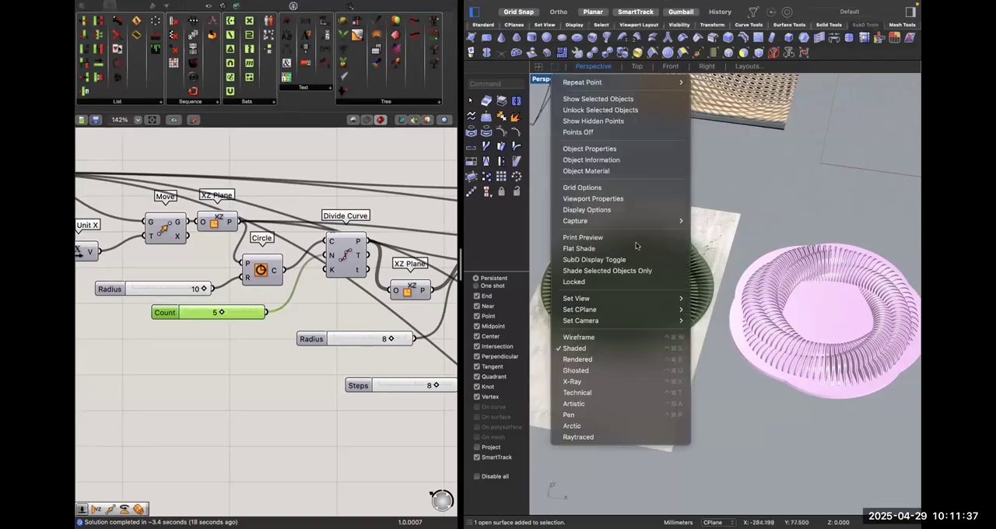
{"action": "left_click", "coordinate": [637, 359]}
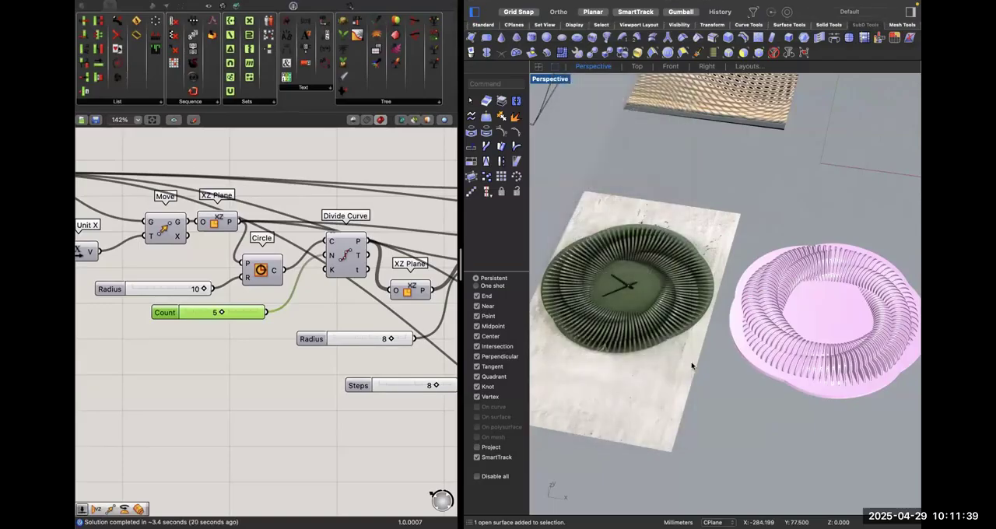